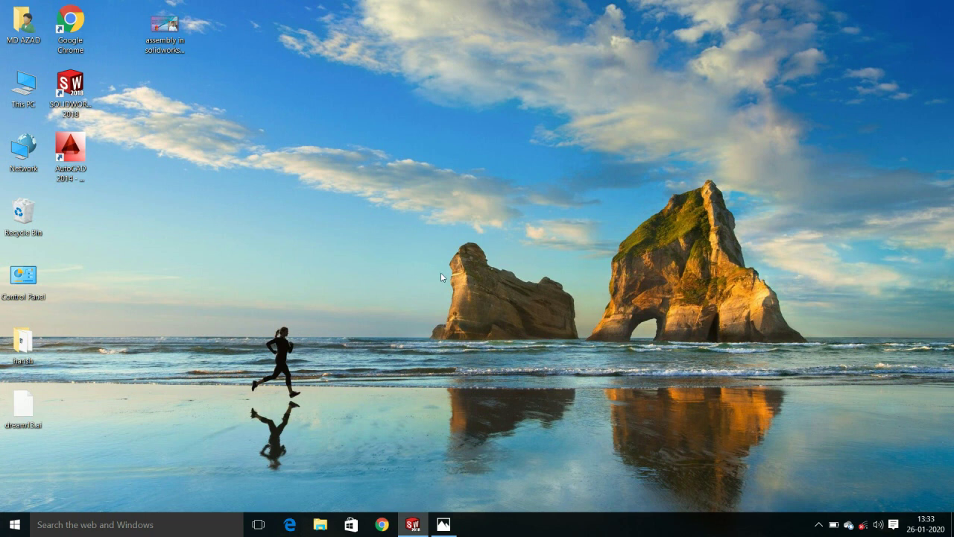
Step: Restore the SOLIDWORKS 2018 window from the taskbar so it fills the screen
left_click(413, 524)
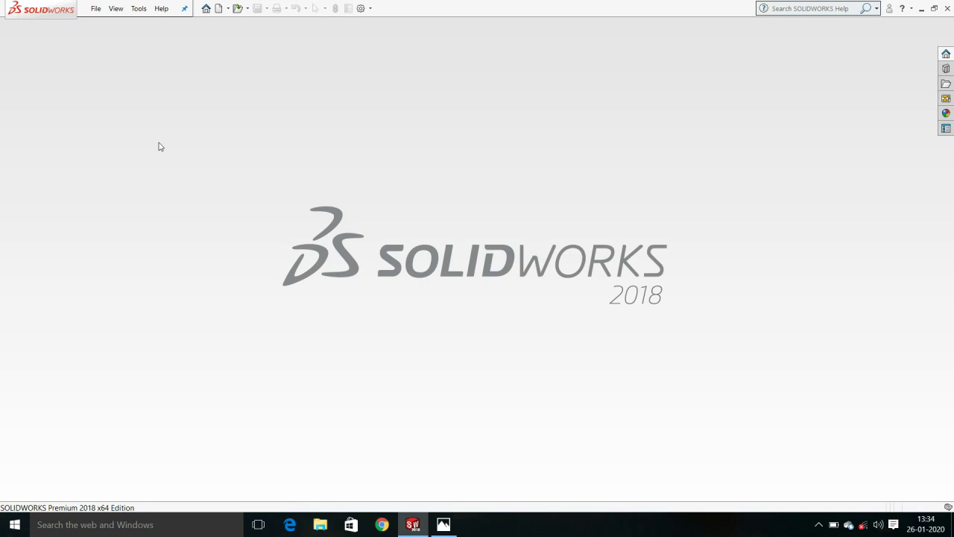
Step: Create a new blank part document, Part1, from the Part template
left_click(96, 8)
mouse_move(115, 8)
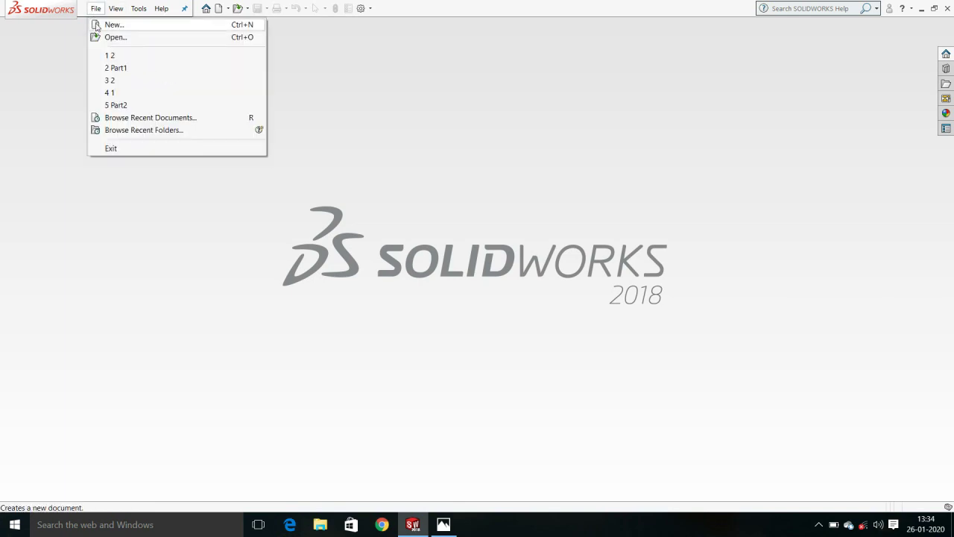
left_click(111, 24)
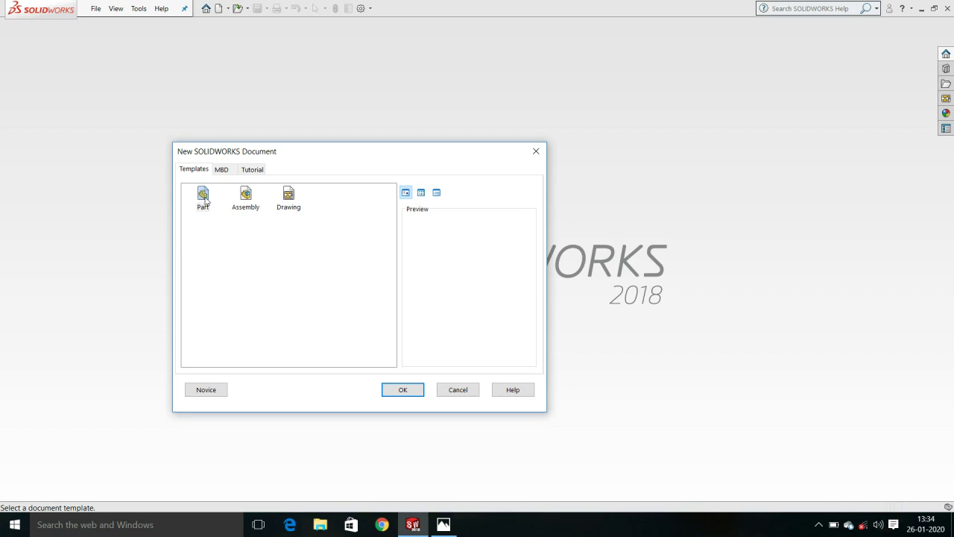
left_click(202, 195)
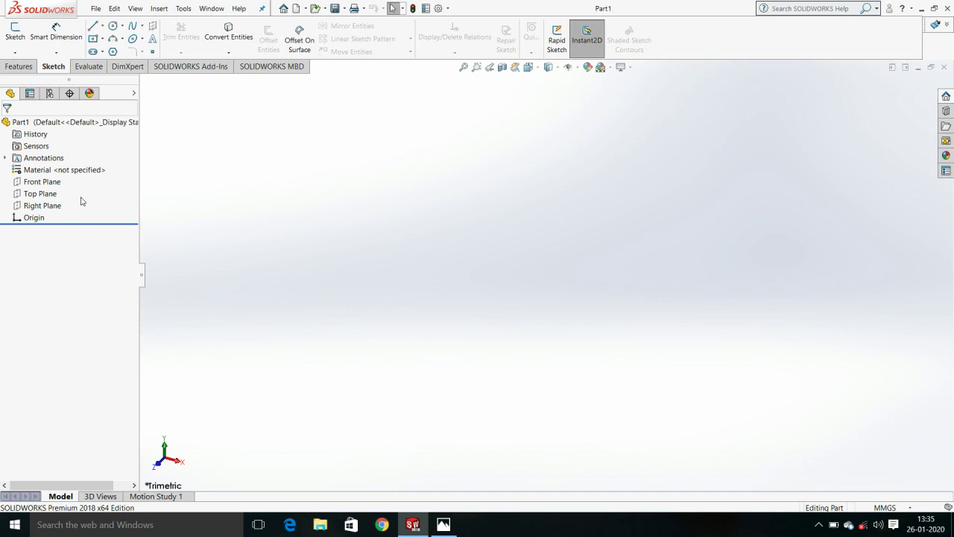
Step: View the Top Plane straight on, glance at the lecture title image, and start a rectangle sketch
left_click(52, 194)
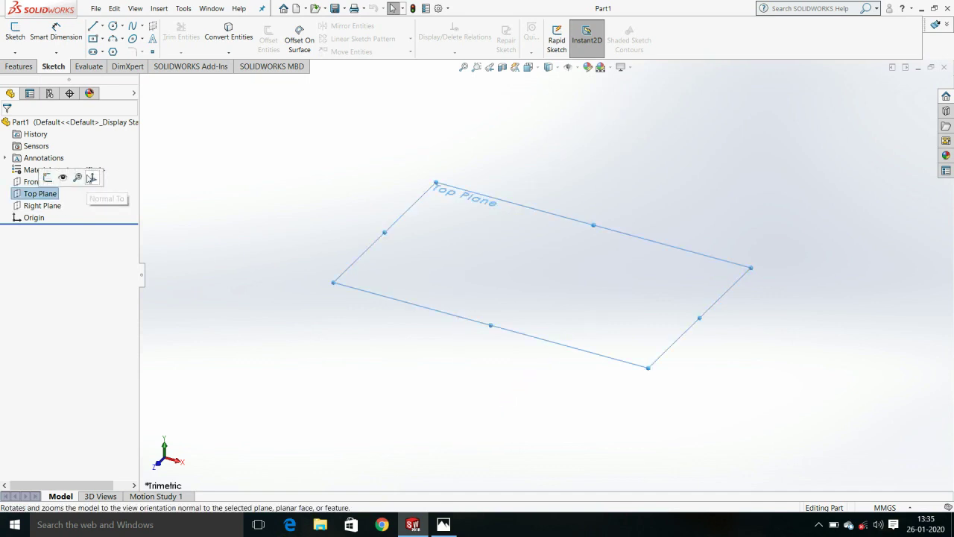
left_click(88, 180)
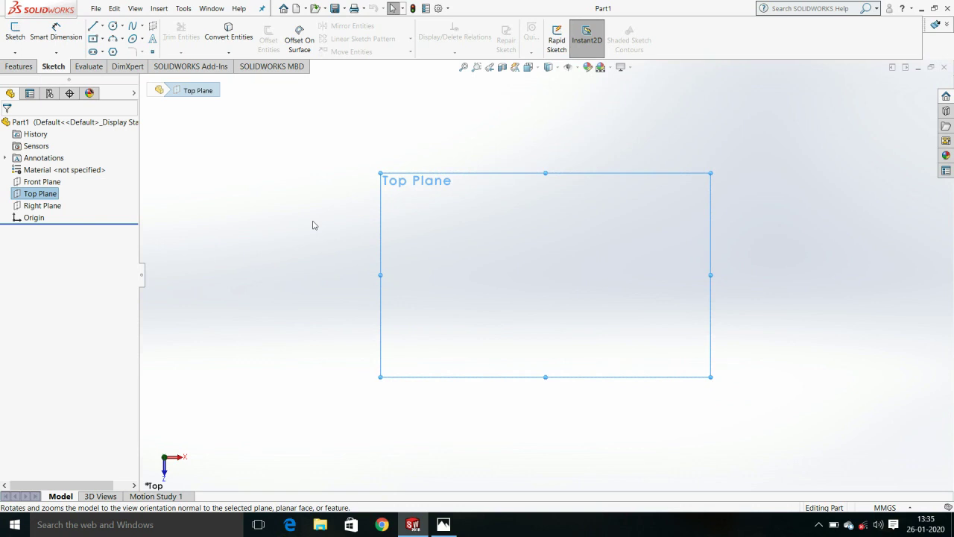
left_click(443, 524)
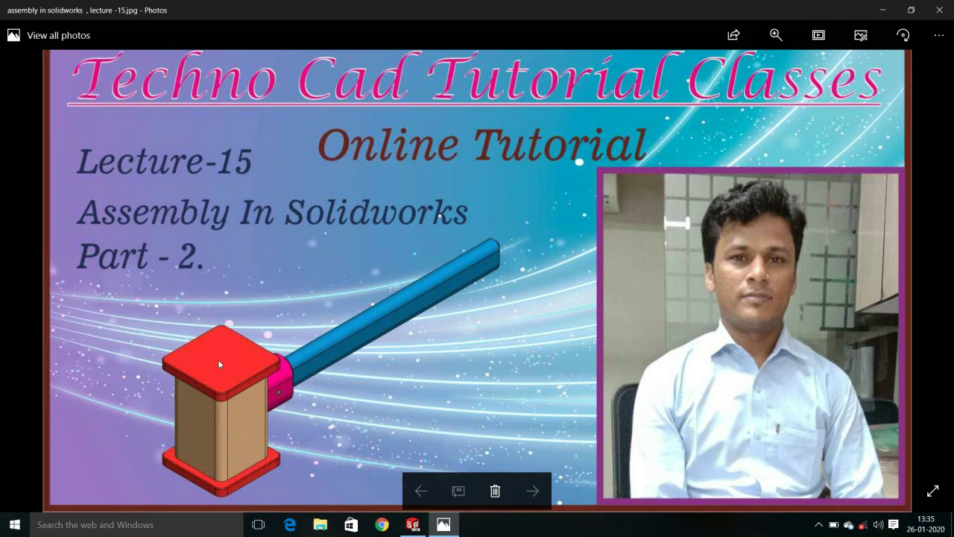
left_click(412, 524)
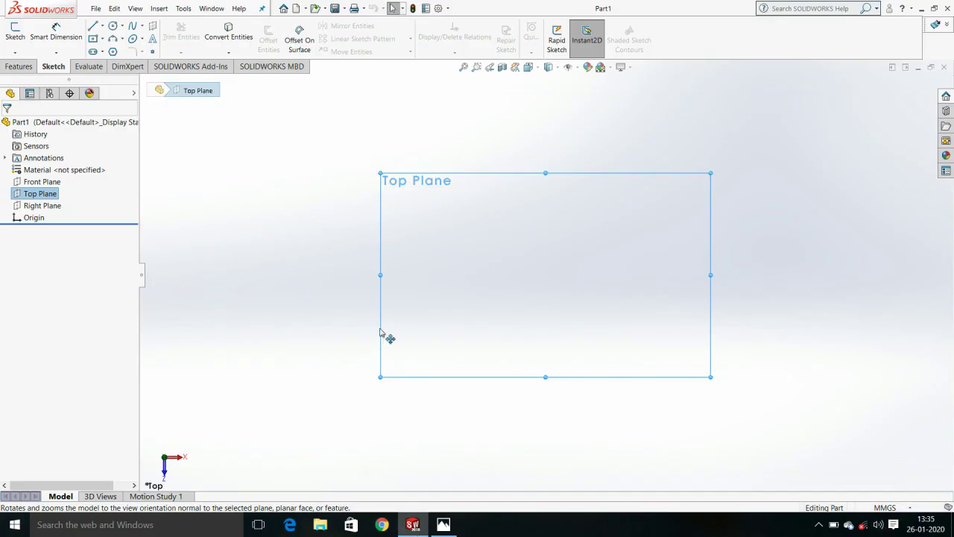
left_click(94, 38)
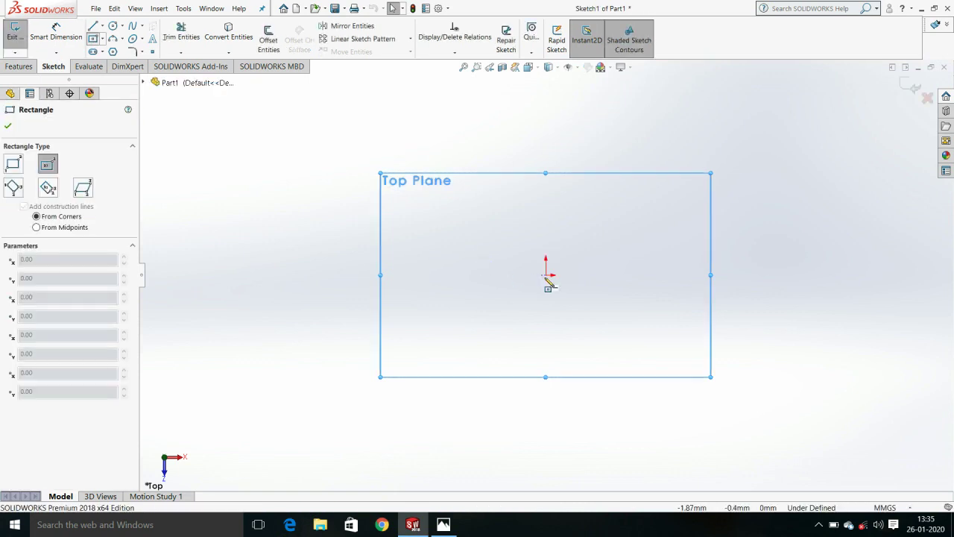
Step: Draw a center rectangle centred on the origin of the Top Plane
left_click(547, 275)
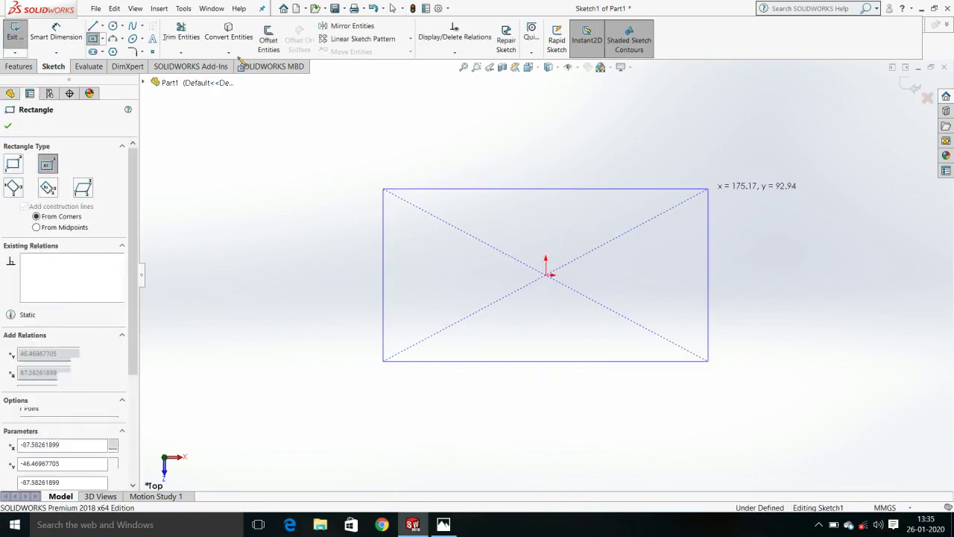
left_click(709, 188)
key("Escape")
Step: Dimension the rectangle's top and right edges to 100 mm each, fully defining the square
key("d")
left_click(586, 189)
left_click(542, 154)
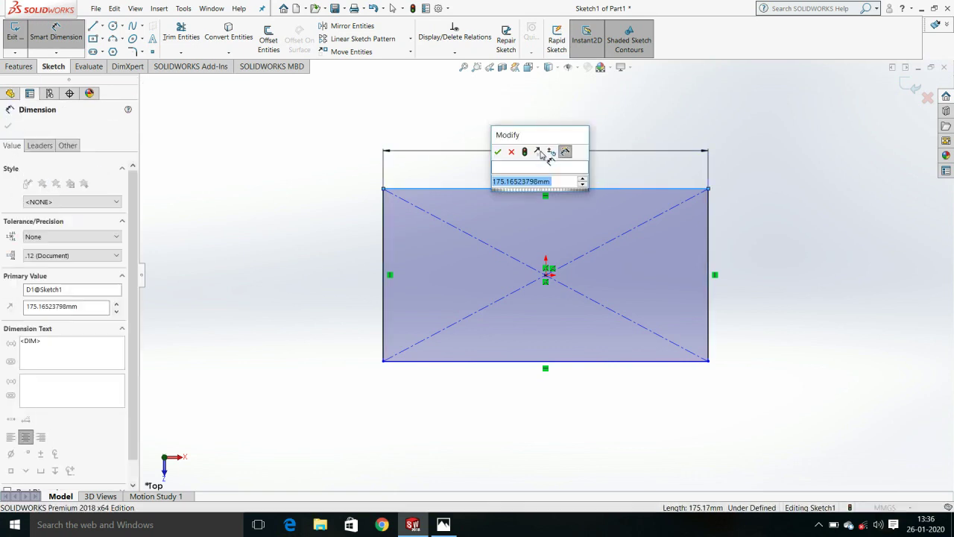
type("100")
key("Return")
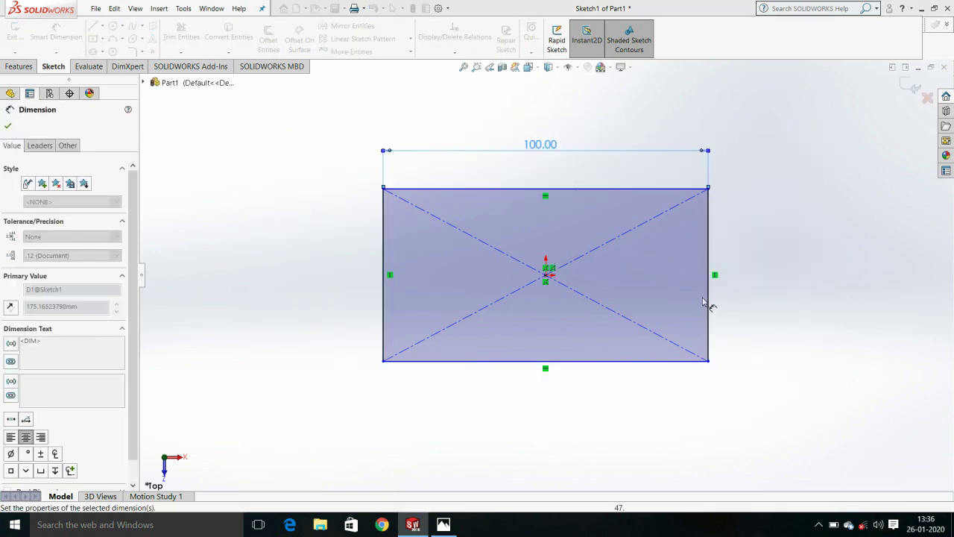
left_click(708, 291)
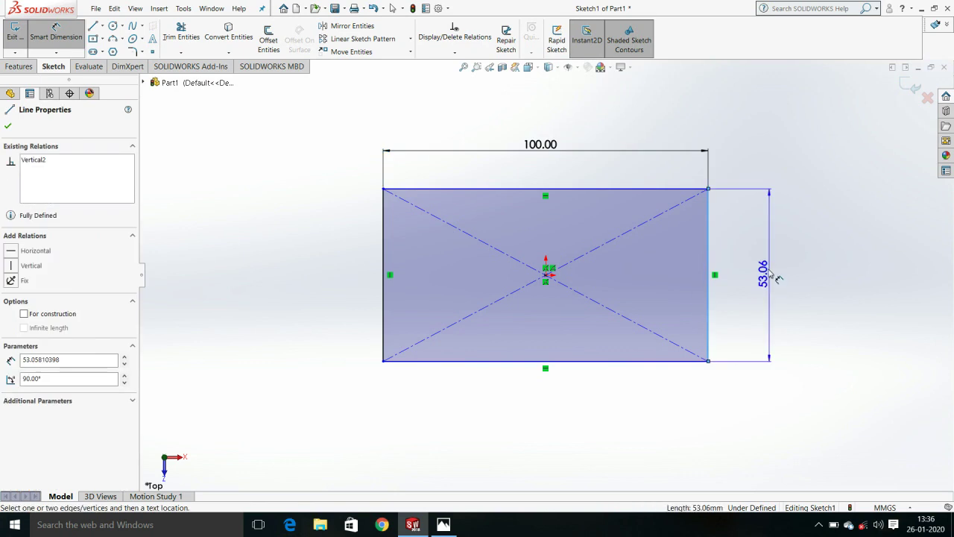
left_click(769, 273)
type("100")
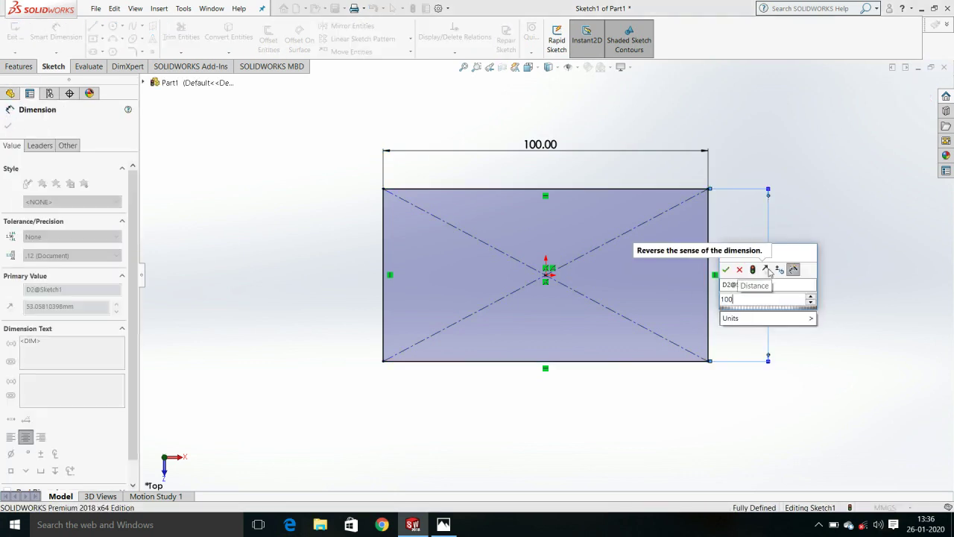
key("Return")
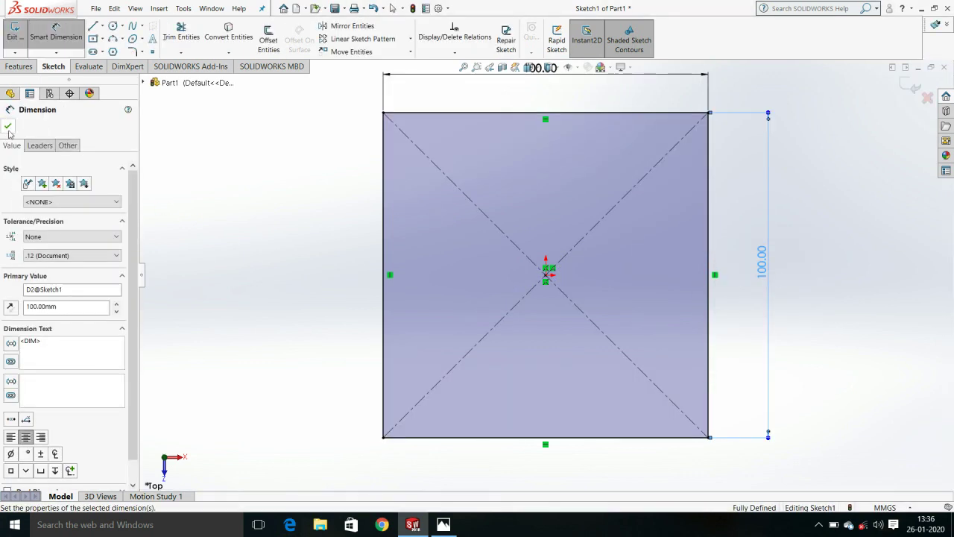
left_click(7, 126)
left_click(25, 72)
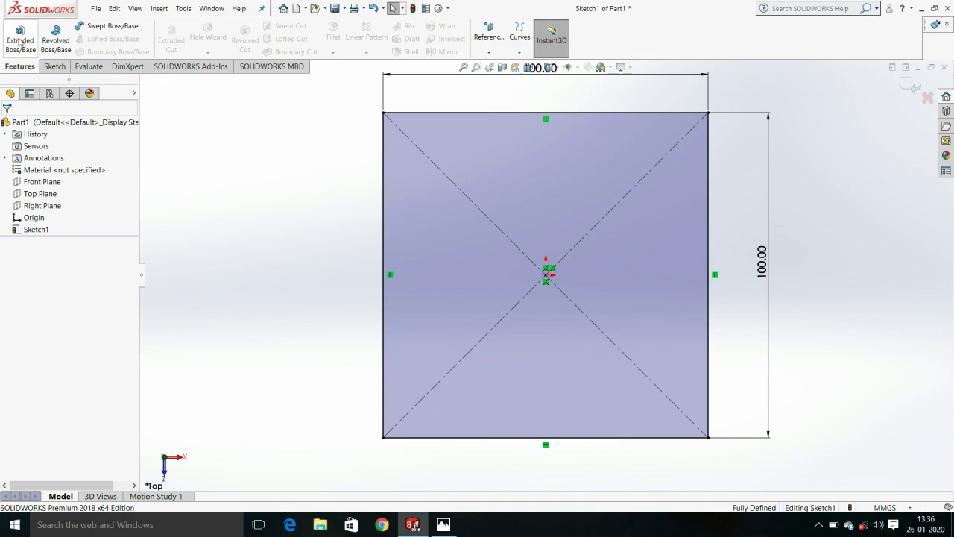
Step: Extrude the square sketch 12 mm into a solid plate
left_click(20, 37)
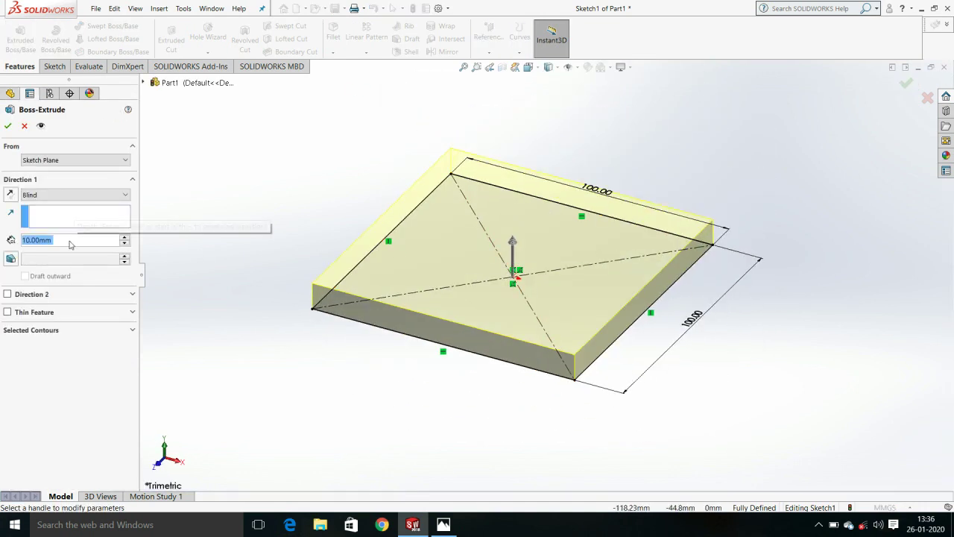
type("12")
key("Return")
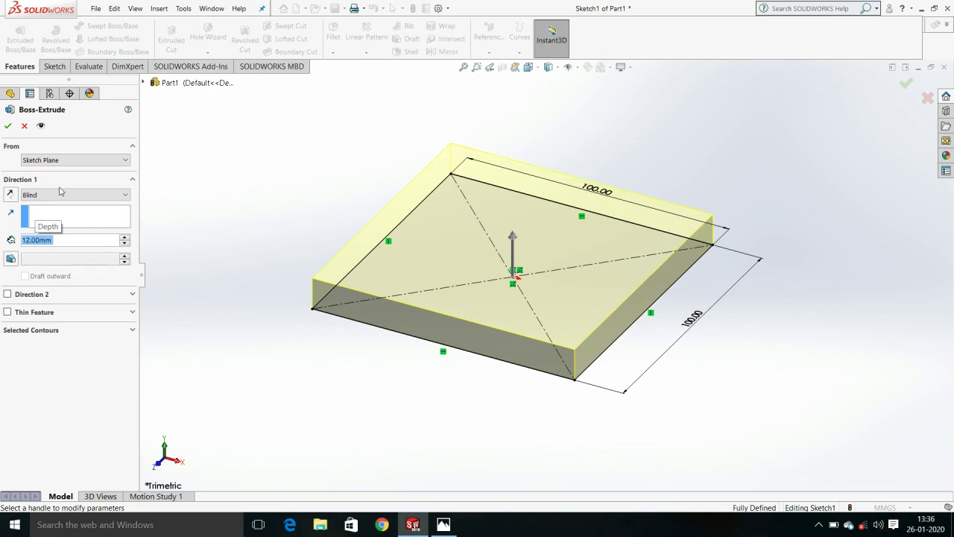
left_click(8, 126)
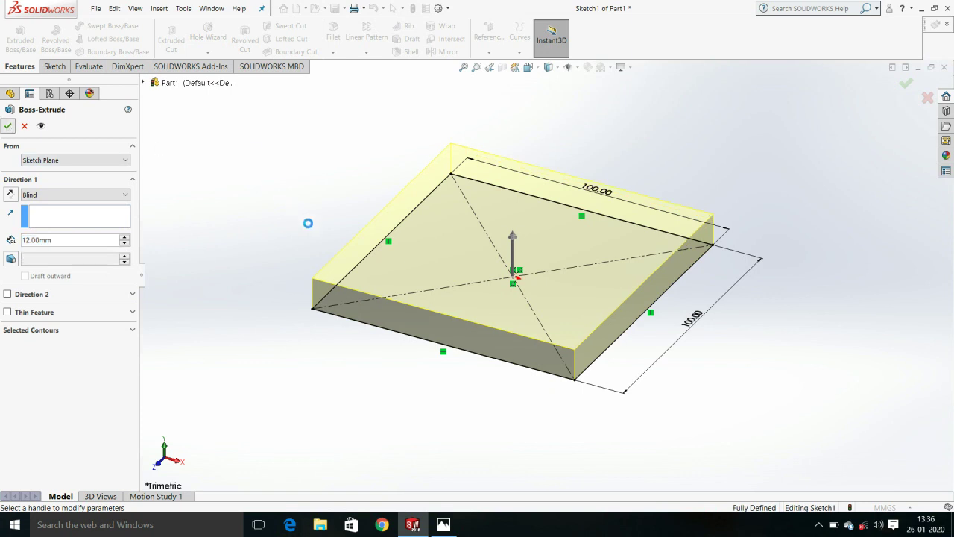
Step: Orbit and zoom to show the plate's top face, then start the Fillet command
mouse_move(376, 287)
middle_mouse_down()
mouse_move(428, 332)
mouse_move(473, 351)
mouse_move(409, 335)
mouse_move(354, 241)
middle_mouse_up()
mouse_move(418, 227)
middle_mouse_down()
mouse_move(411, 300)
mouse_move(443, 384)
mouse_move(420, 385)
mouse_move(467, 306)
middle_mouse_up()
scroll(469, 295, "down", 1)
scroll(466, 285, "up", 2)
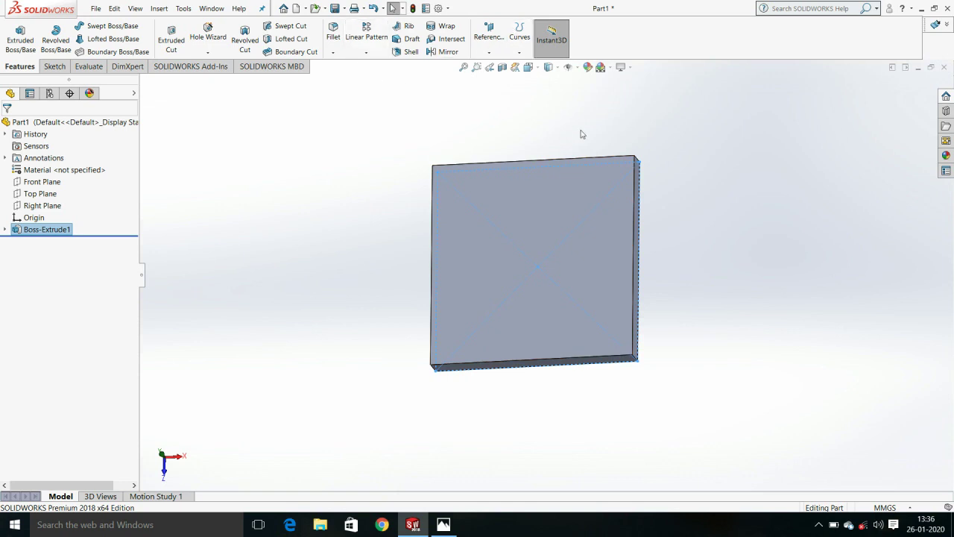
middle_click_drag(581, 156, 573, 253)
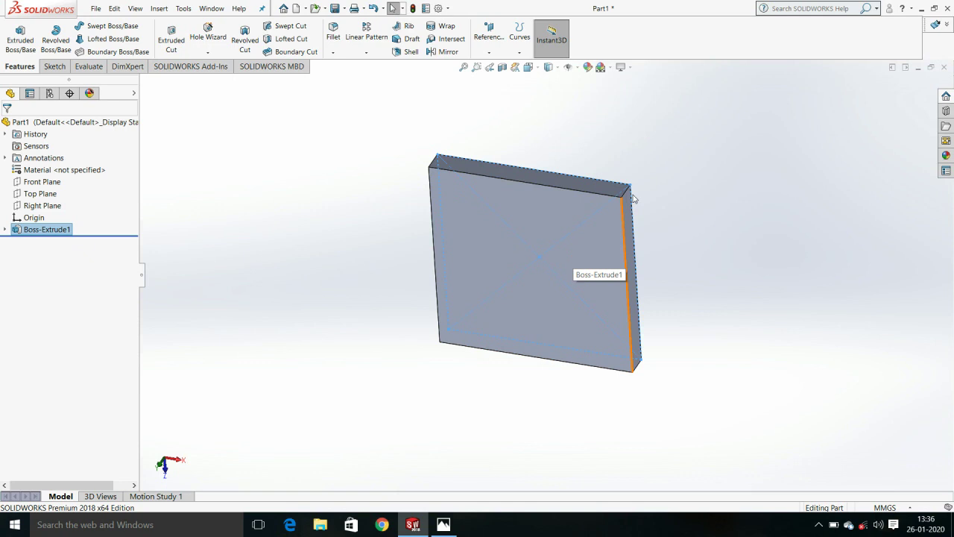
scroll(655, 180, "down", 3)
scroll(639, 202, "down", 2)
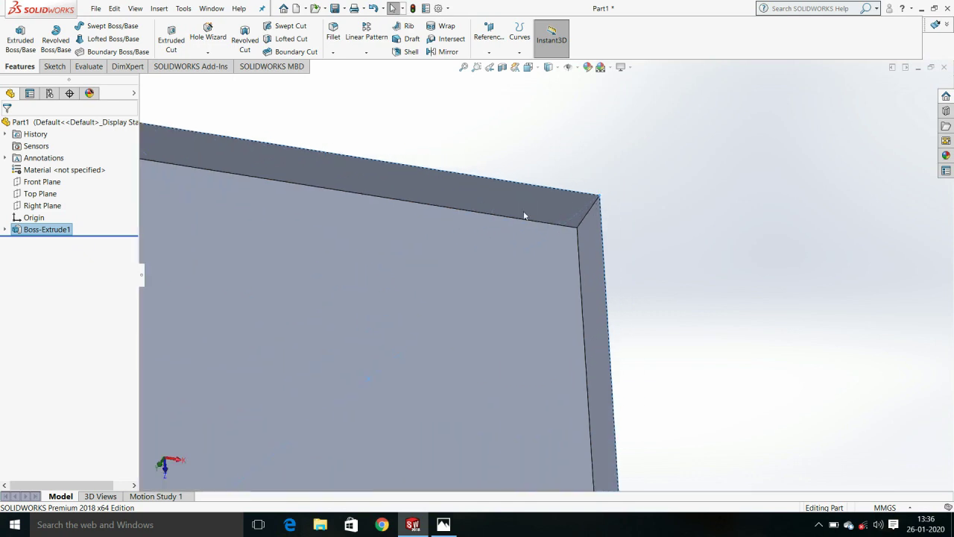
key("f")
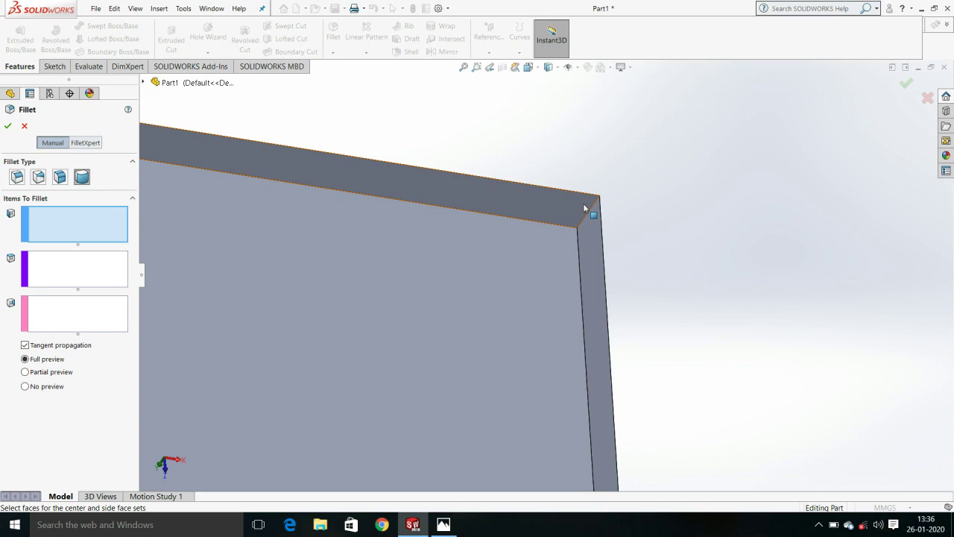
Step: Choose a constant-radius fillet and select three of the plate's corner edges
left_click(17, 177)
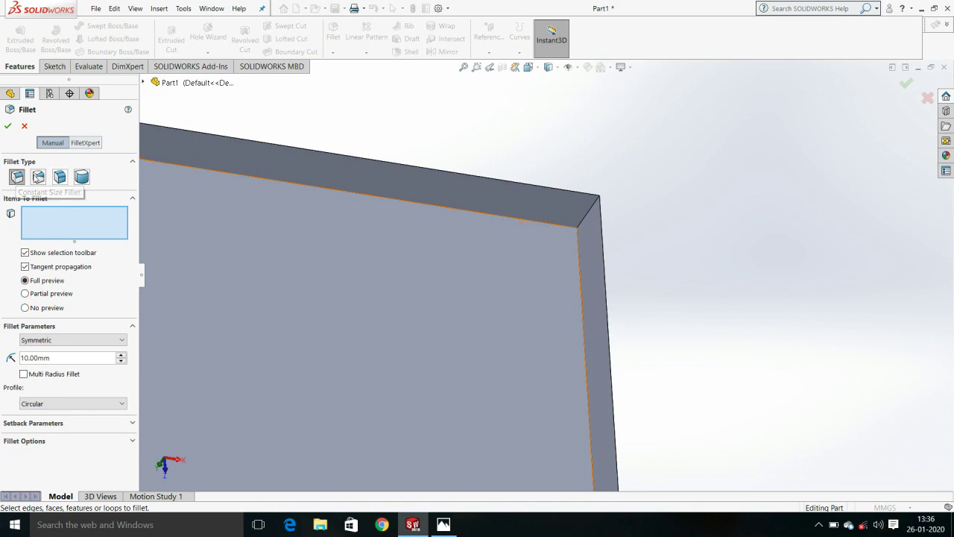
left_click(591, 209)
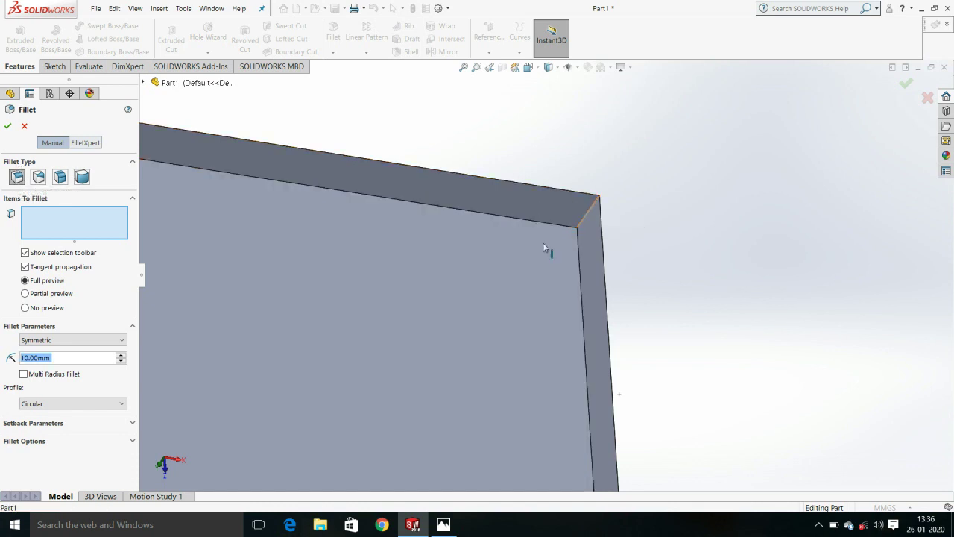
scroll(440, 246, "up", 3)
scroll(441, 238, "up", 2)
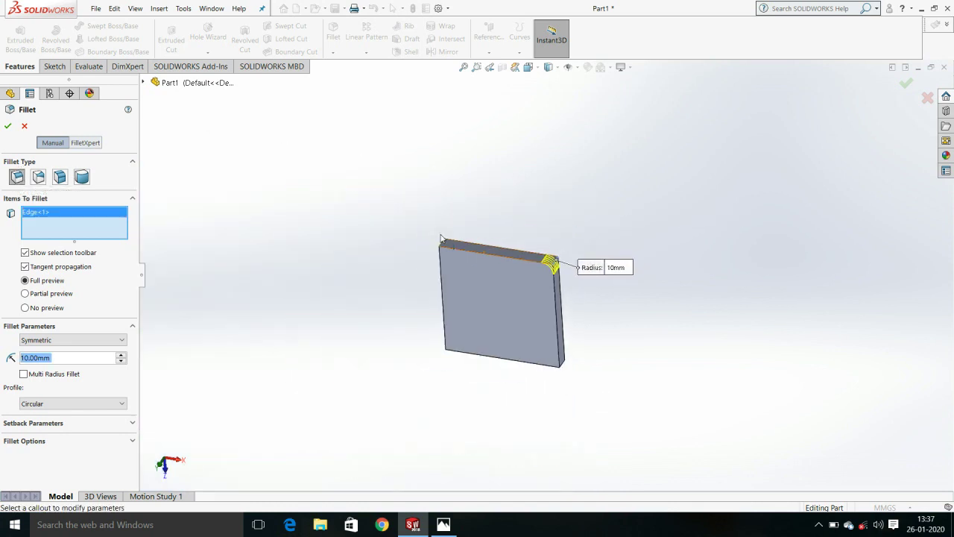
middle_click_drag(440, 239, 478, 264)
scroll(461, 250, "down", 2)
scroll(460, 250, "down", 2)
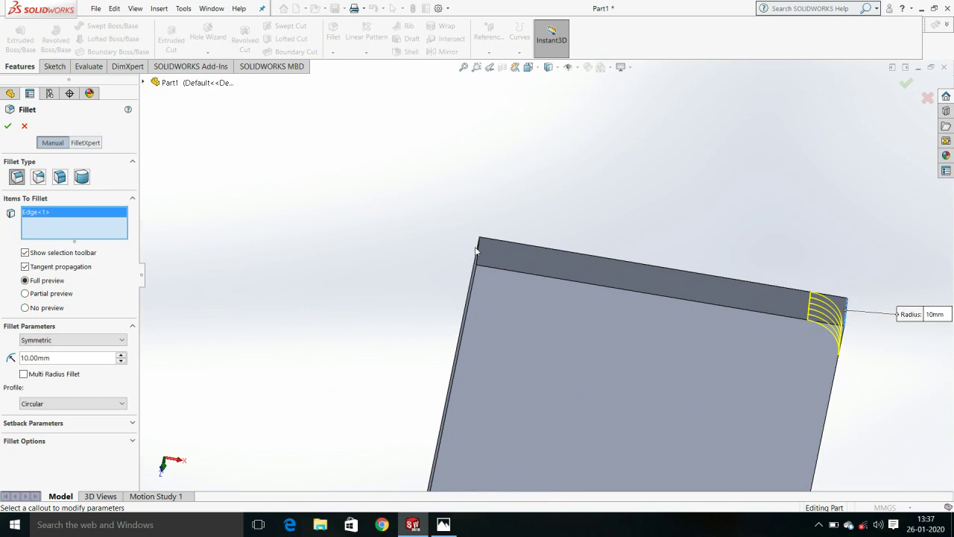
left_click(479, 259)
scroll(473, 305, "up", 3)
scroll(507, 305, "up", 2)
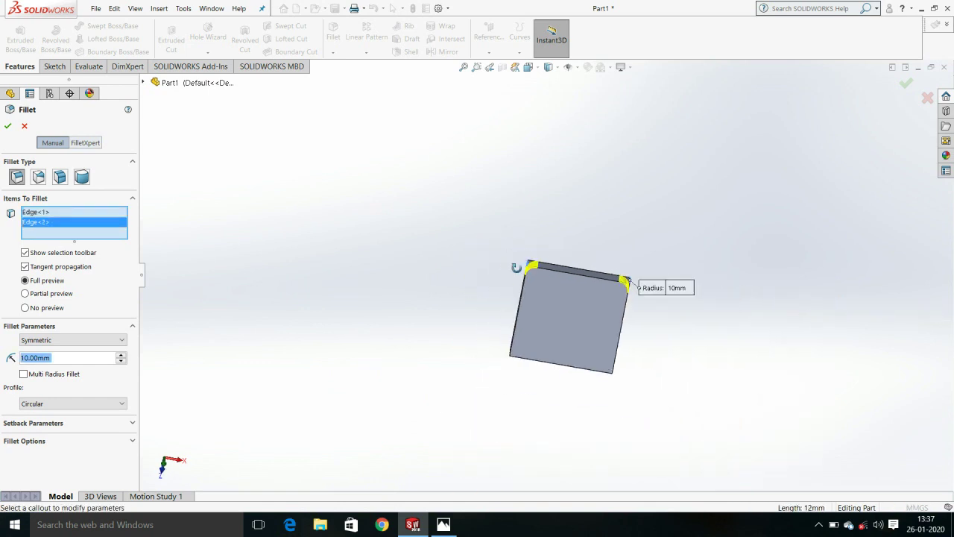
scroll(544, 243, "down", 2)
scroll(543, 243, "down", 2)
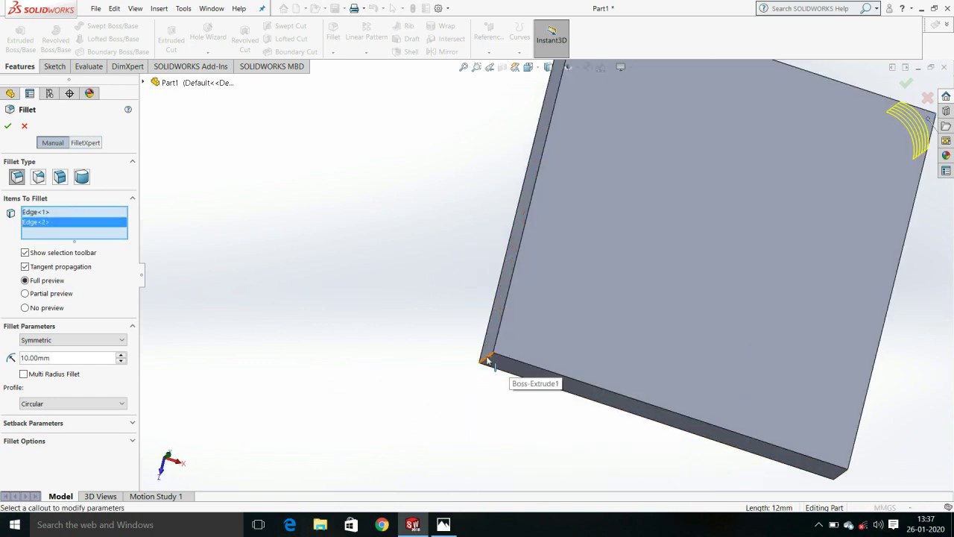
left_click(485, 358)
scroll(564, 374, "up", 1)
scroll(564, 374, "down", 2)
scroll(674, 383, "down", 2)
scroll(727, 346, "down", 2)
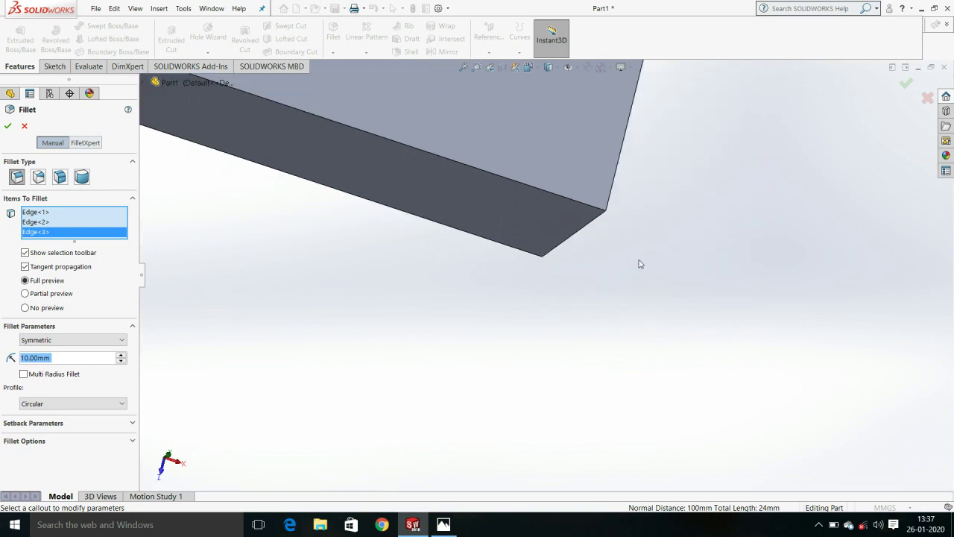
Step: Remove the stray side face, add the fourth corner edge, and apply the 10 mm fillet
left_click(587, 226)
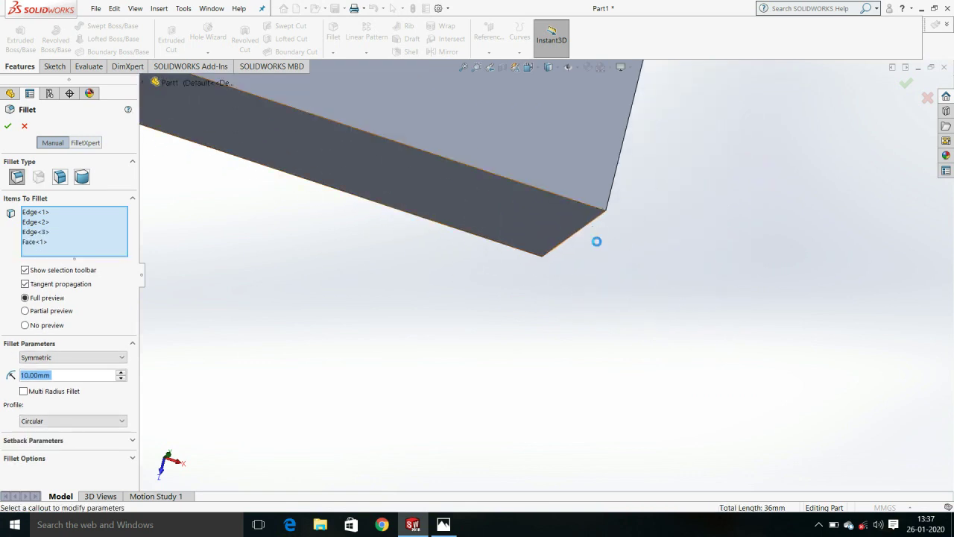
left_click(61, 246)
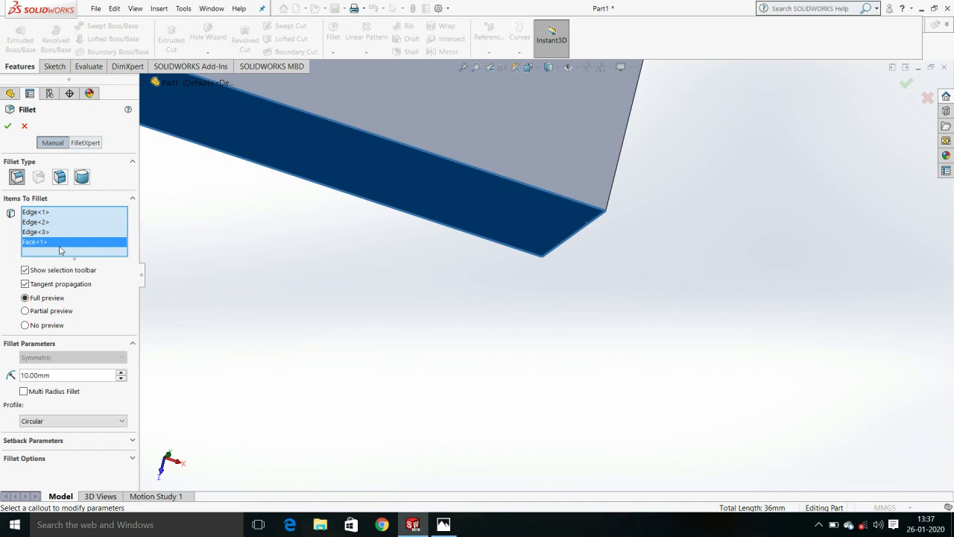
key("Delete")
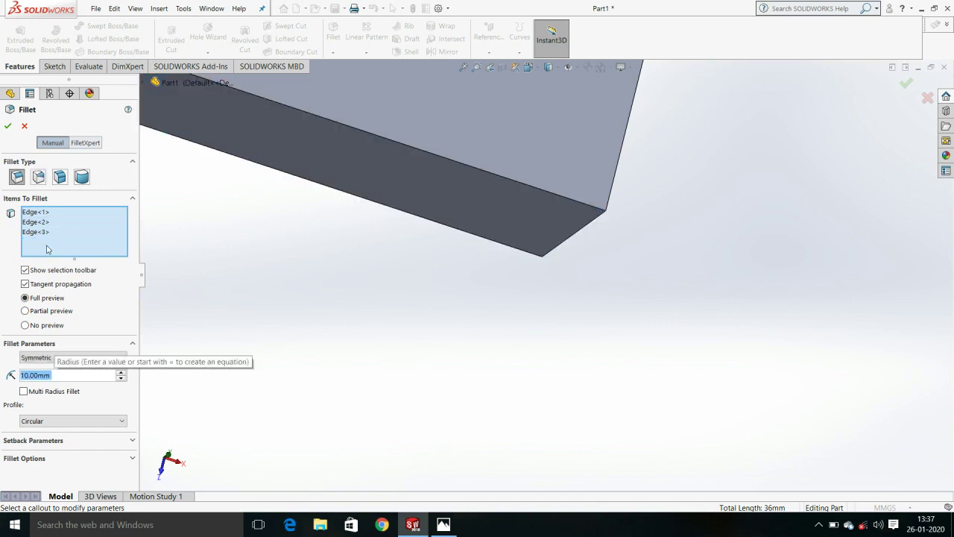
left_click(566, 245)
scroll(536, 246, "up", 3)
scroll(531, 229, "up", 3)
scroll(531, 228, "up", 4)
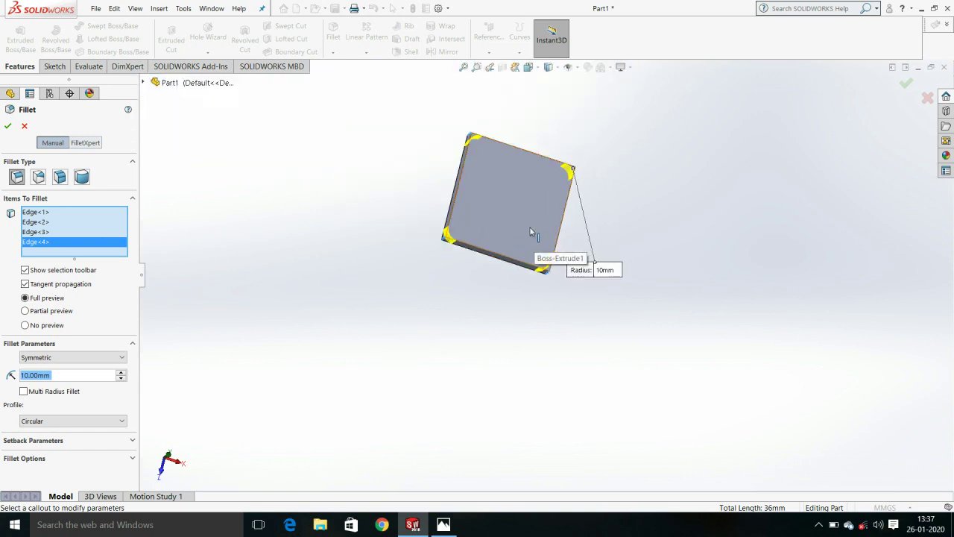
scroll(512, 187, "down", 2)
left_click(7, 127)
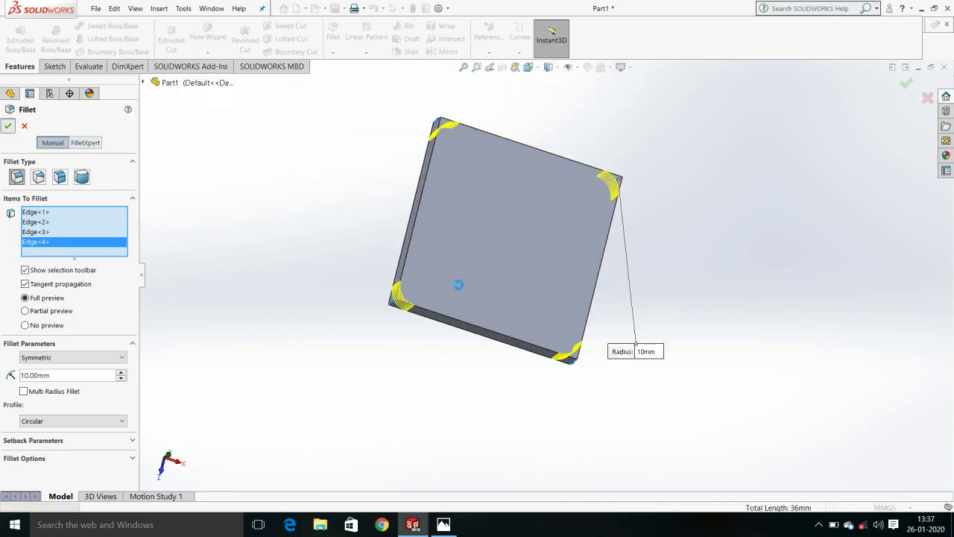
mouse_move(459, 294)
middle_mouse_down()
mouse_move(425, 241)
mouse_move(450, 334)
mouse_move(371, 291)
mouse_move(465, 385)
middle_mouse_up()
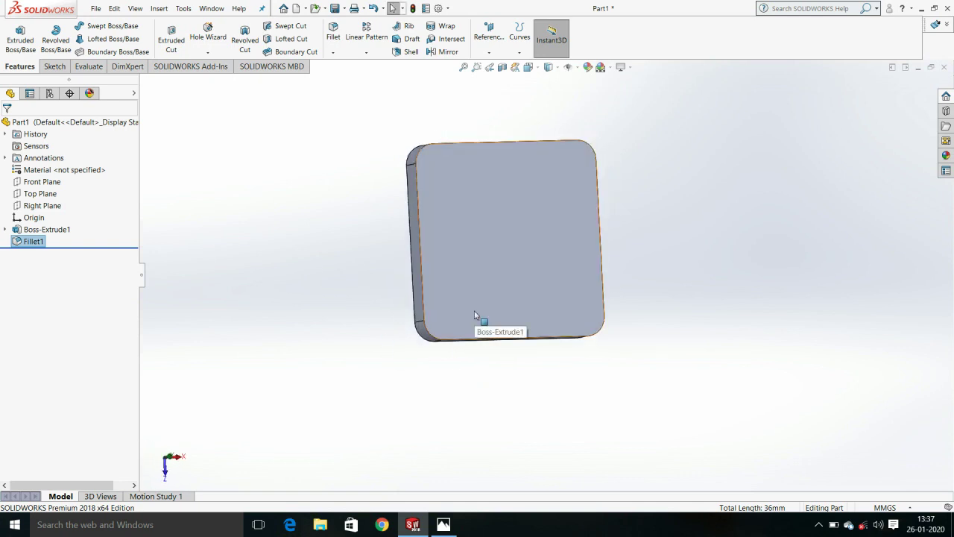
scroll(613, 166, "down", 3)
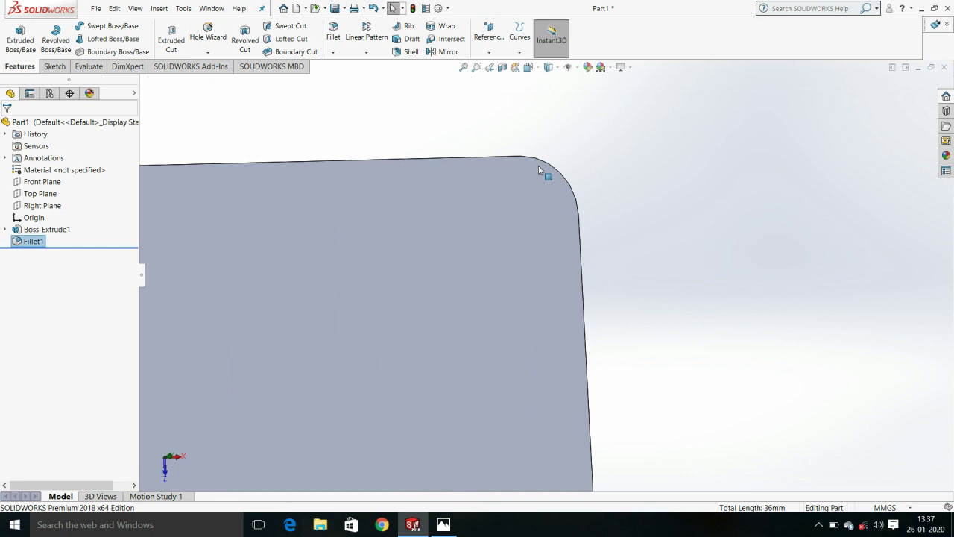
Step: Chamfer the edges of the plate's front face at 1 mm × 45°
left_click(333, 52)
left_click(351, 78)
left_click(415, 253)
scroll(415, 257, "up", 3)
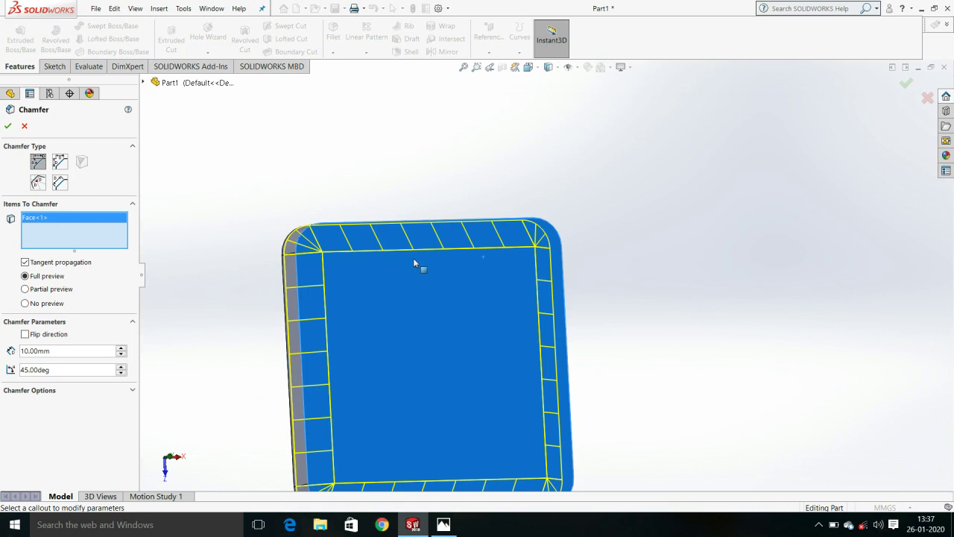
middle_click_drag(415, 263, 316, 285)
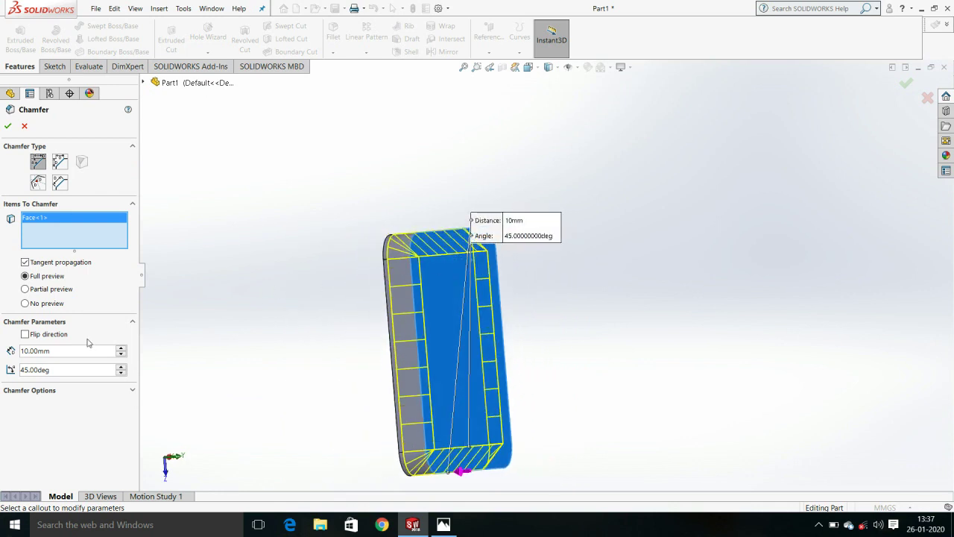
double_click(23, 351)
type("1")
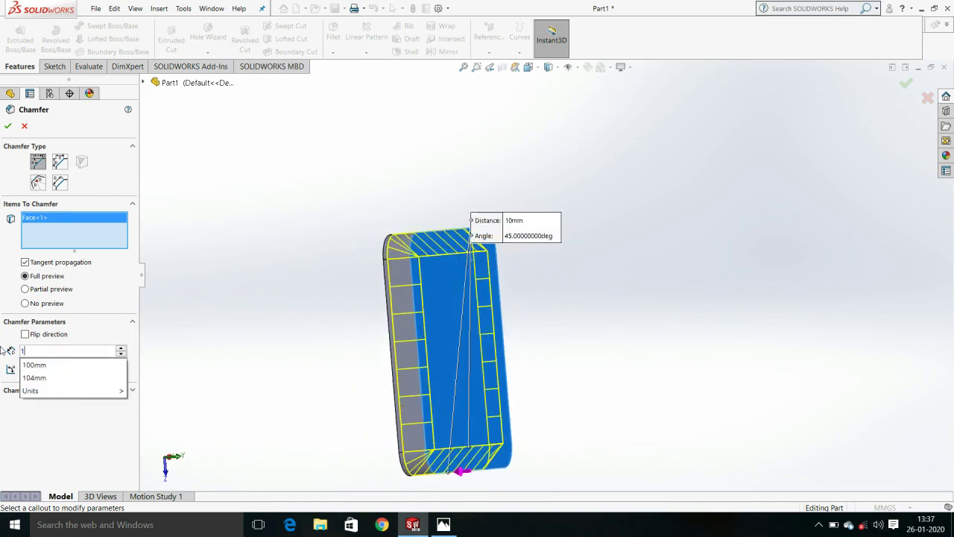
key("Return")
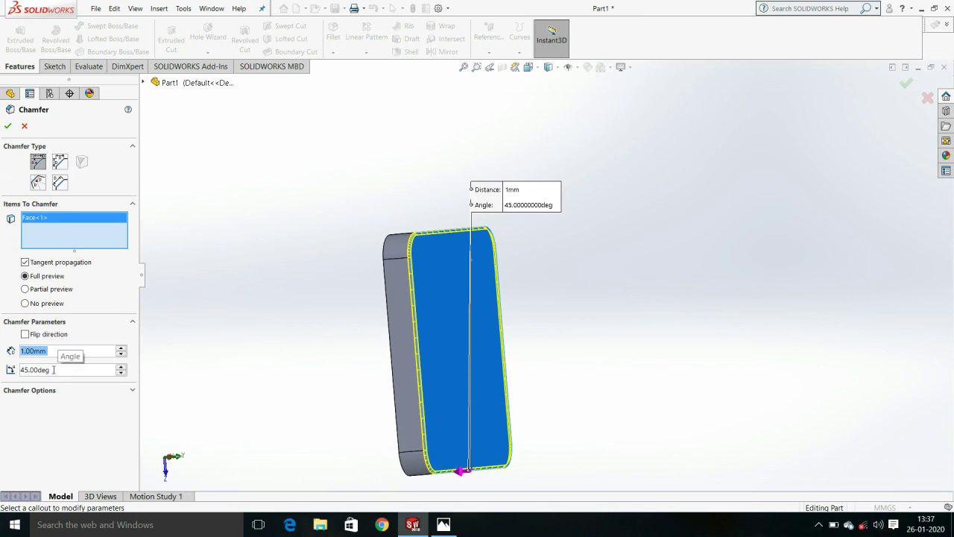
left_click(9, 126)
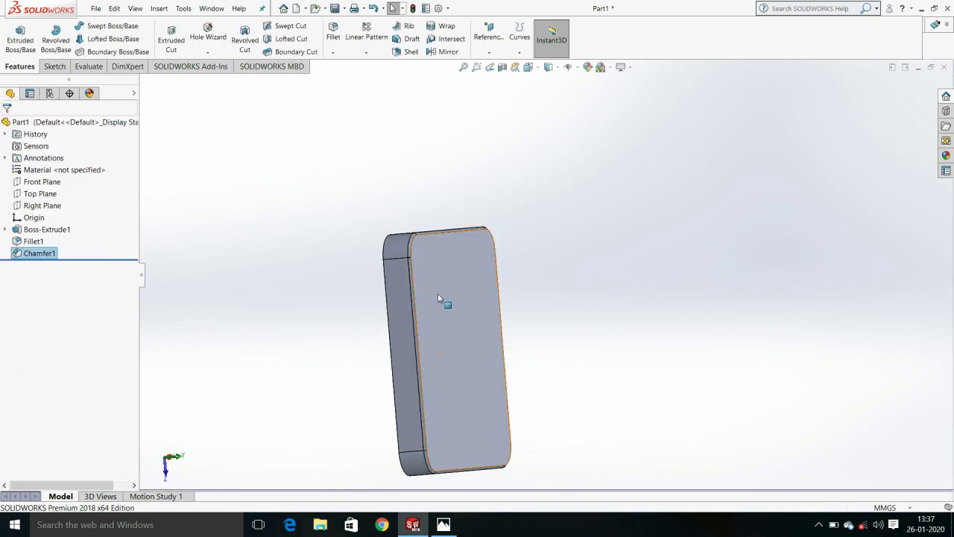
Step: Zoom and orbit to inspect the new chamfer from the side
scroll(436, 269, "down", 3)
scroll(437, 264, "down", 3)
scroll(478, 254, "down", 3)
scroll(481, 252, "up", 3)
middle_click_drag(487, 250, 512, 282)
scroll(512, 280, "up", 3)
scroll(511, 278, "up", 3)
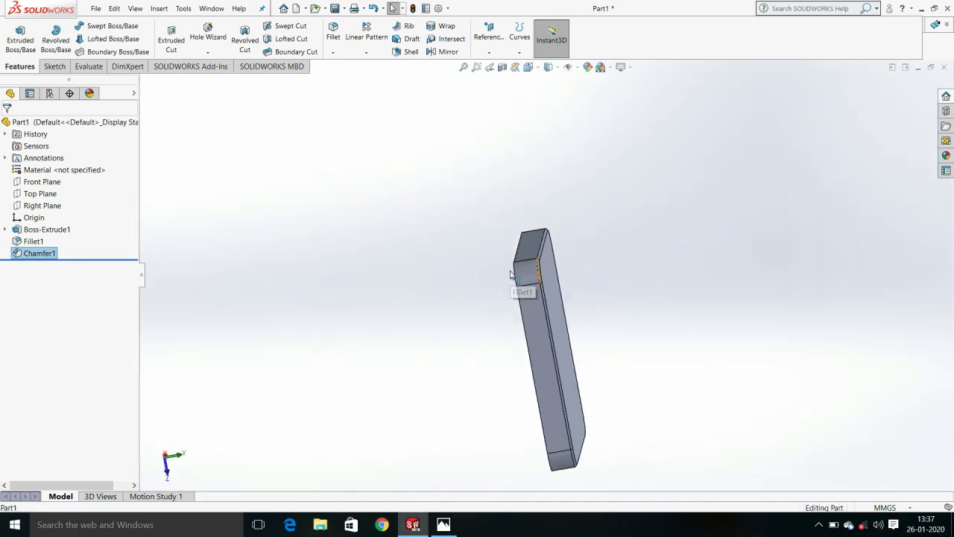
Step: Save the plate as Part1 in a new Hammer folder under 2D DRAWING, then glance at the lecture image
key("ctrl+s")
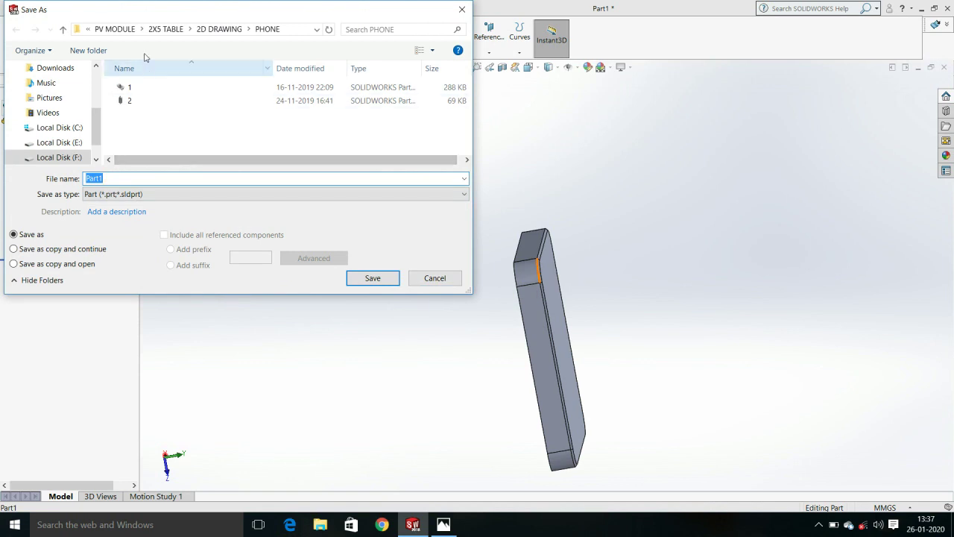
left_click(223, 29)
left_click(88, 50)
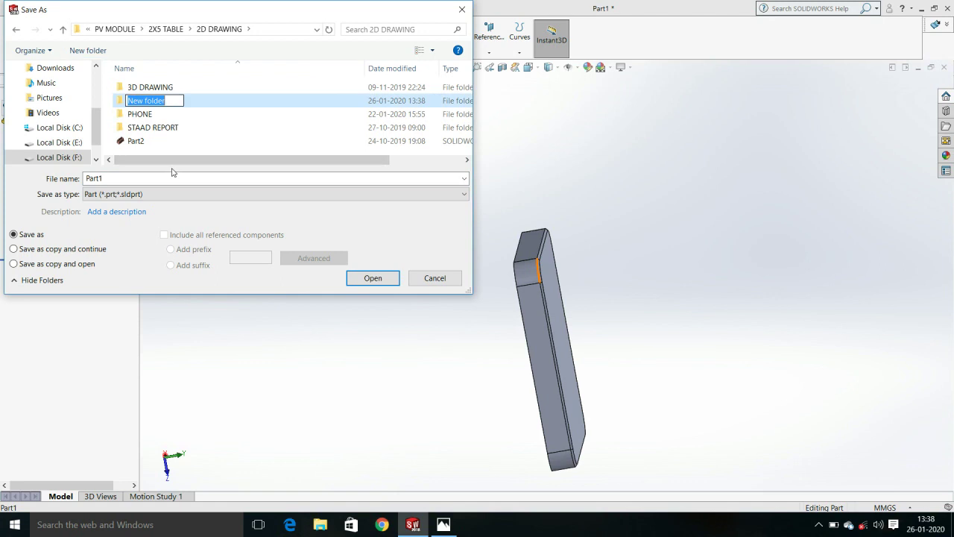
type("Hammer")
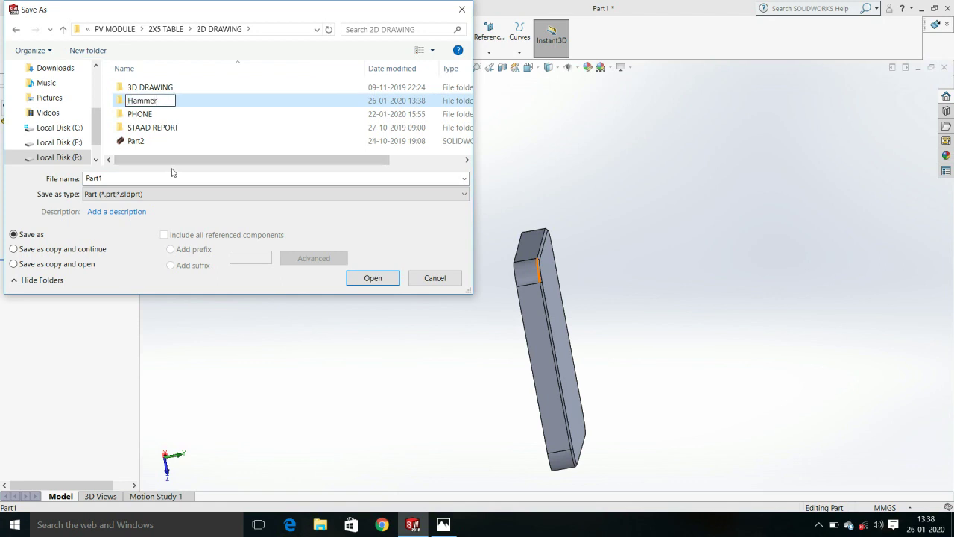
key("Return")
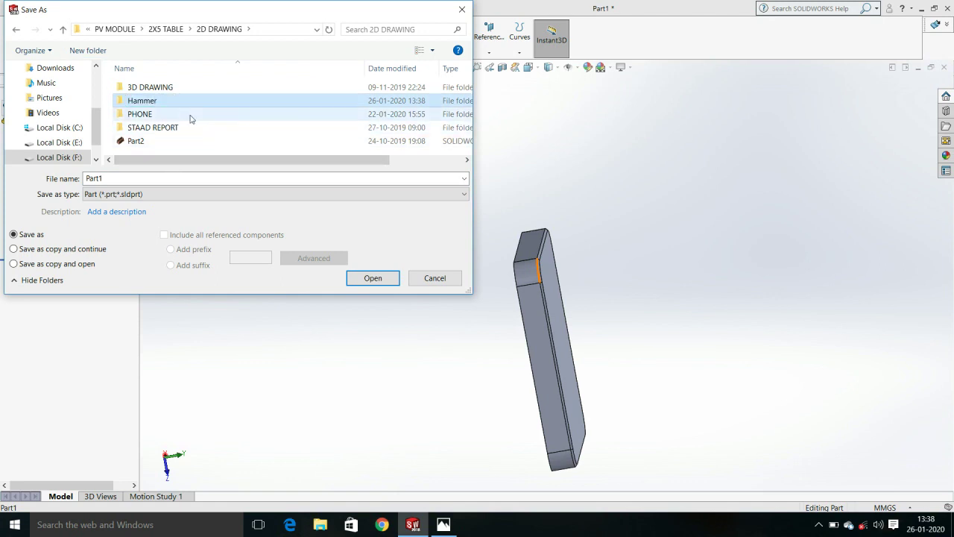
double_click(190, 103)
left_click(111, 181)
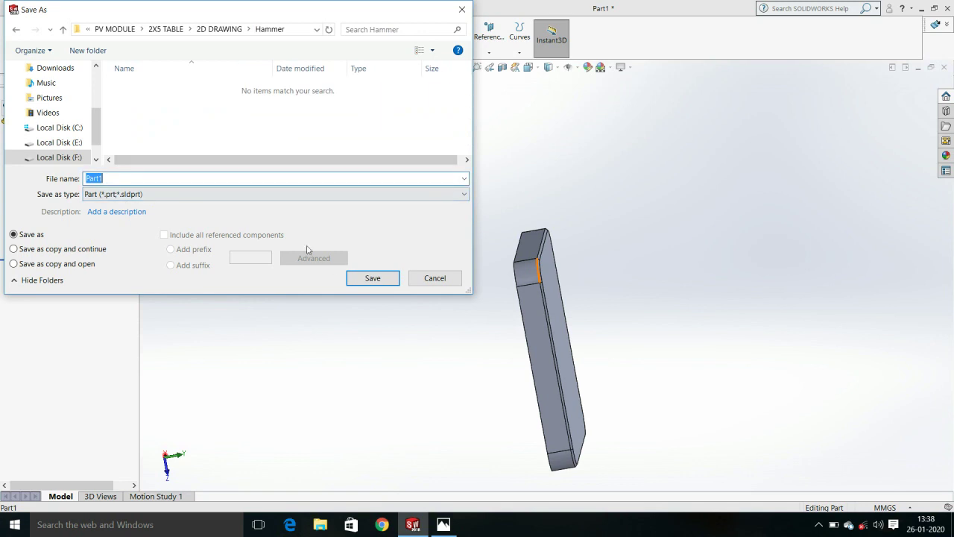
left_click(367, 278)
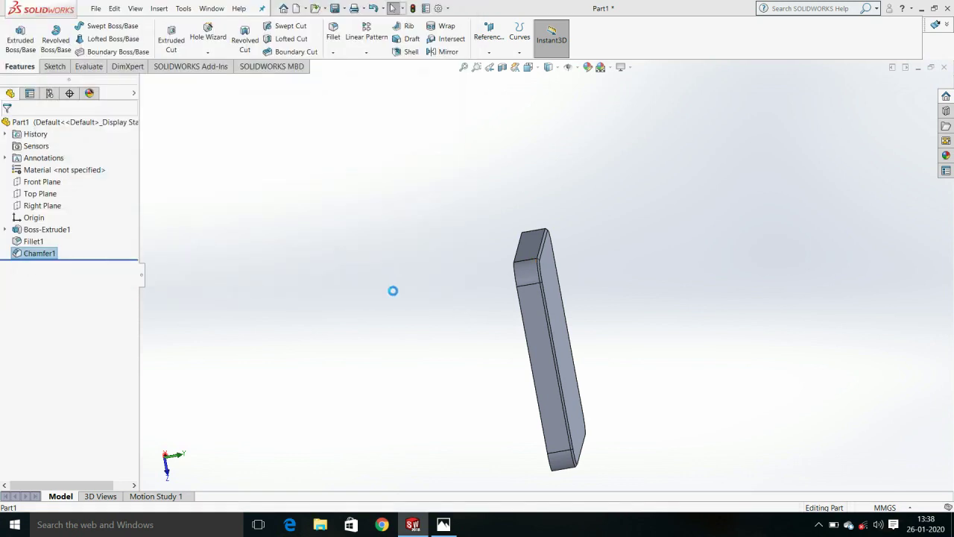
left_click(450, 530)
mouse_move(477, 298)
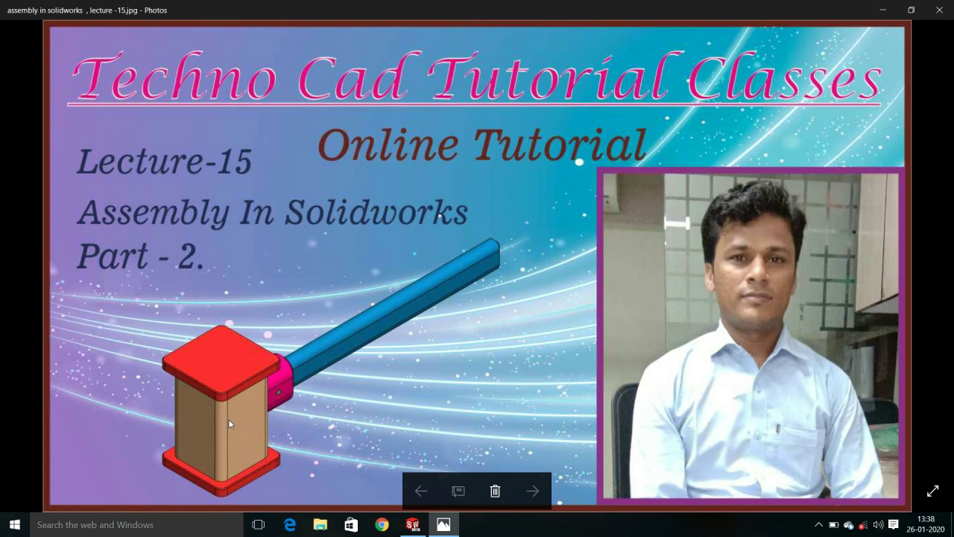
left_click(445, 525)
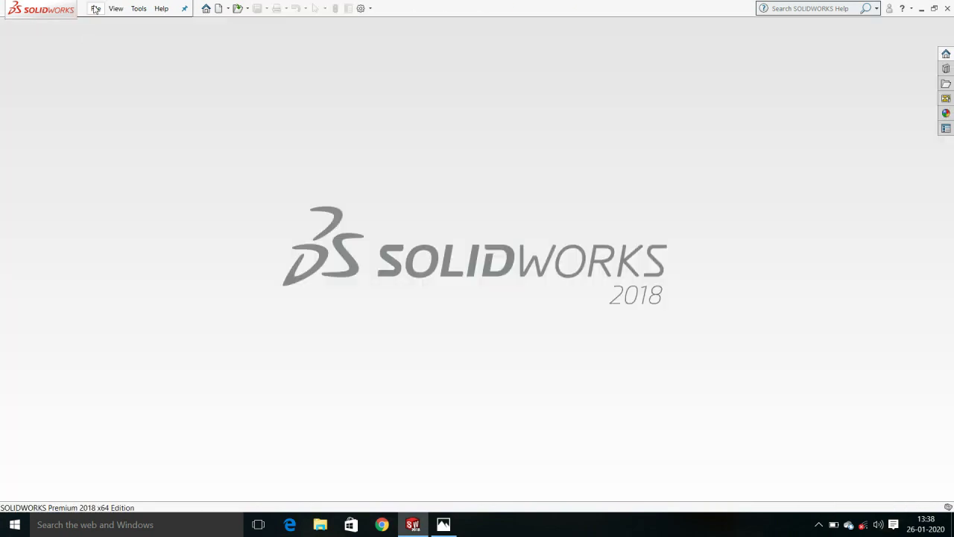
Step: Create a new part and draw a center rectangle at the origin of its Top Plane
left_click(95, 8)
left_click(106, 24)
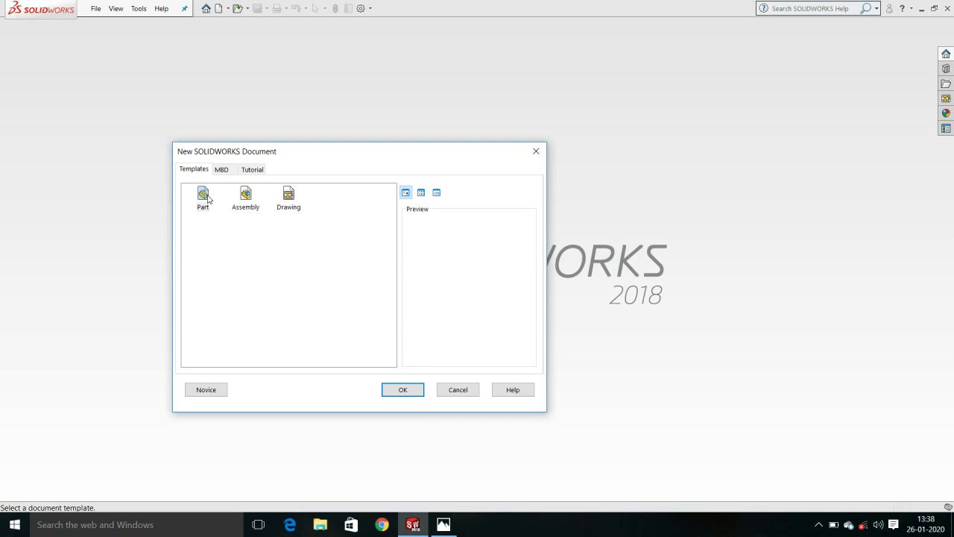
double_click(204, 196)
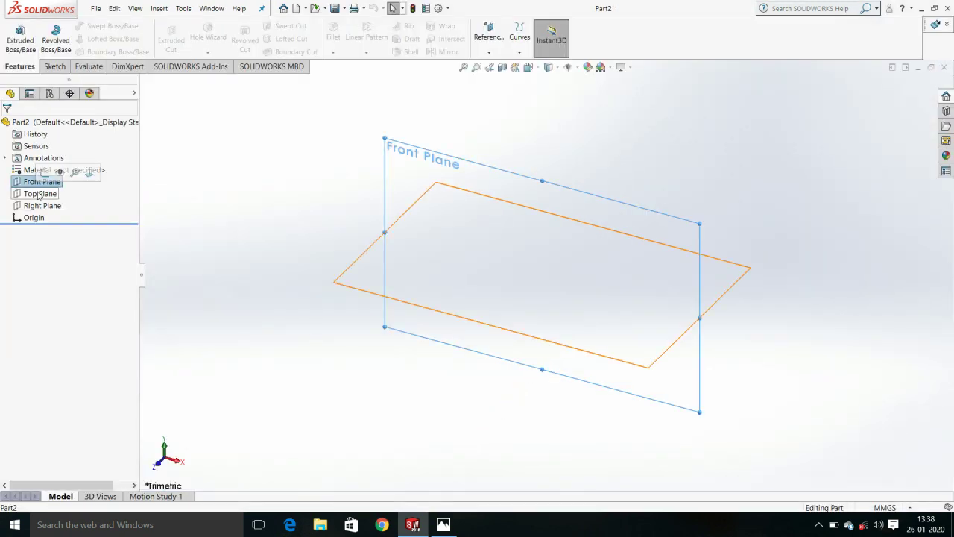
left_click(39, 193)
left_click(76, 174)
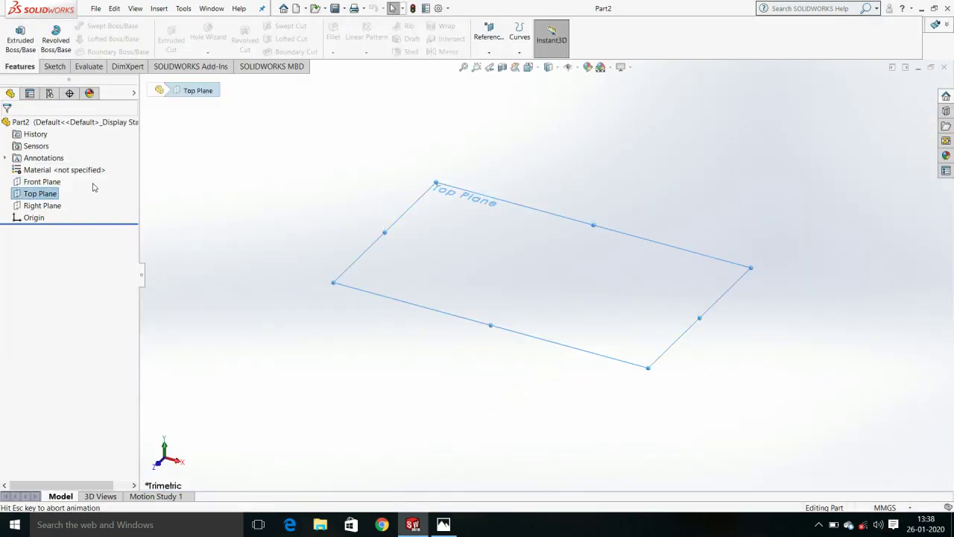
left_click(60, 66)
left_click(99, 39)
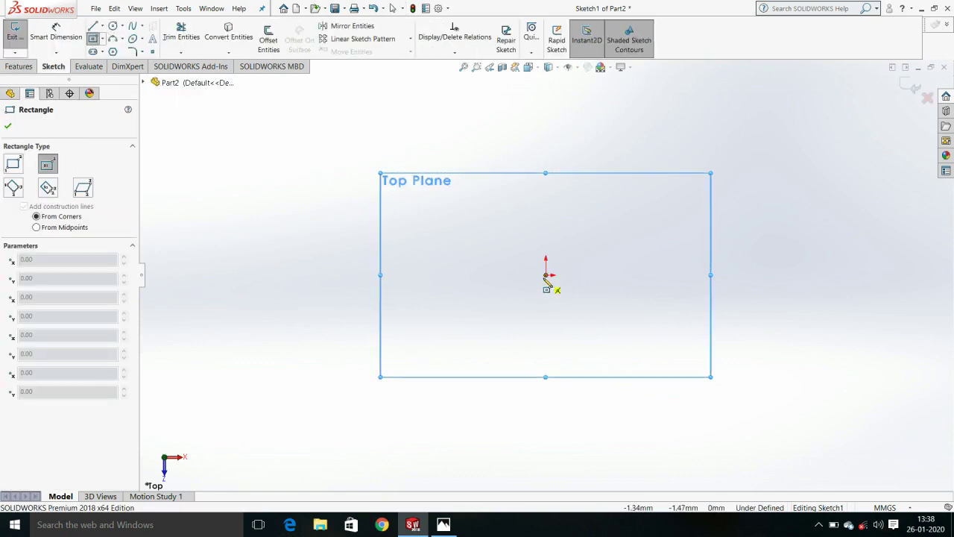
left_click(546, 275)
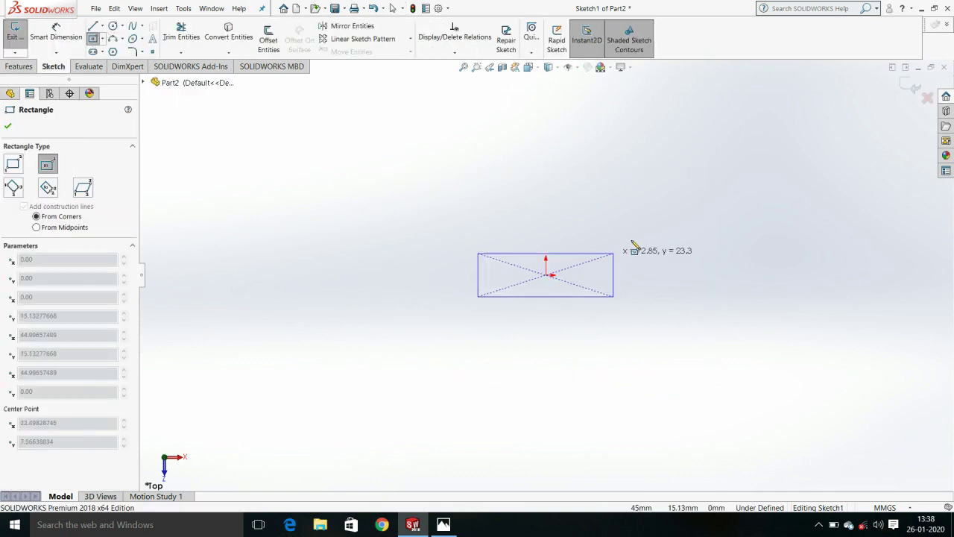
left_click(635, 148)
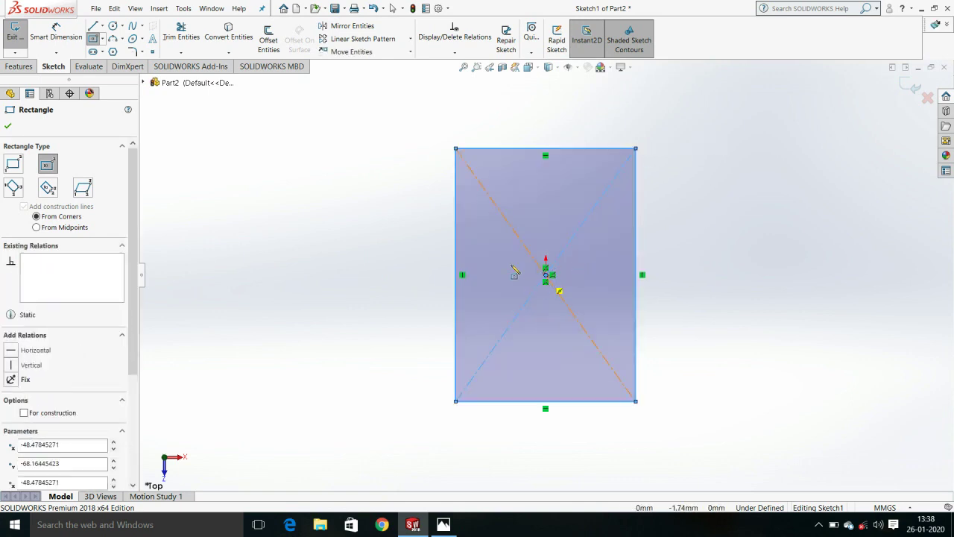
Step: Dimension the square 80 × 80 mm and box-select all four corners for 10 mm sketch fillets
left_click(56, 34)
left_click(565, 146)
left_click(560, 120)
type("80")
key("Return")
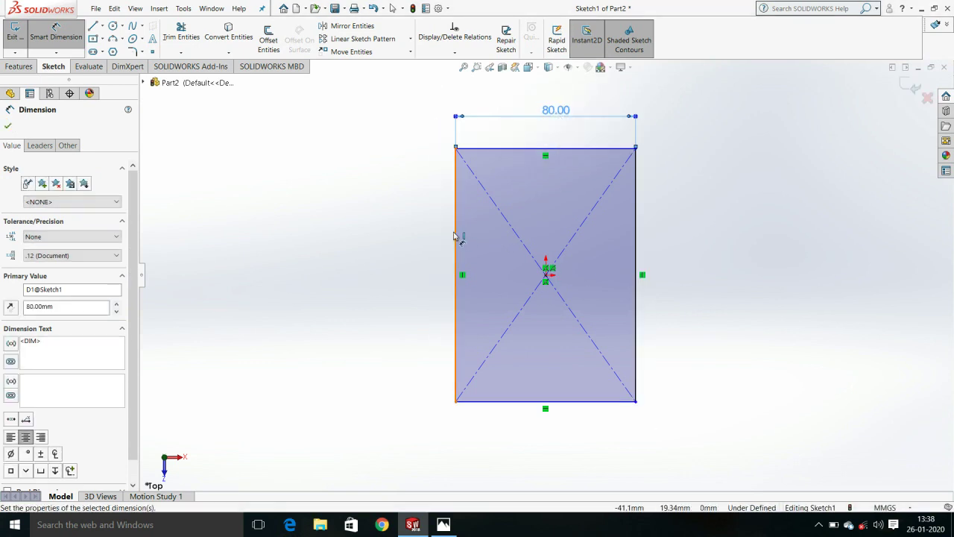
left_click(456, 237)
left_click(387, 246)
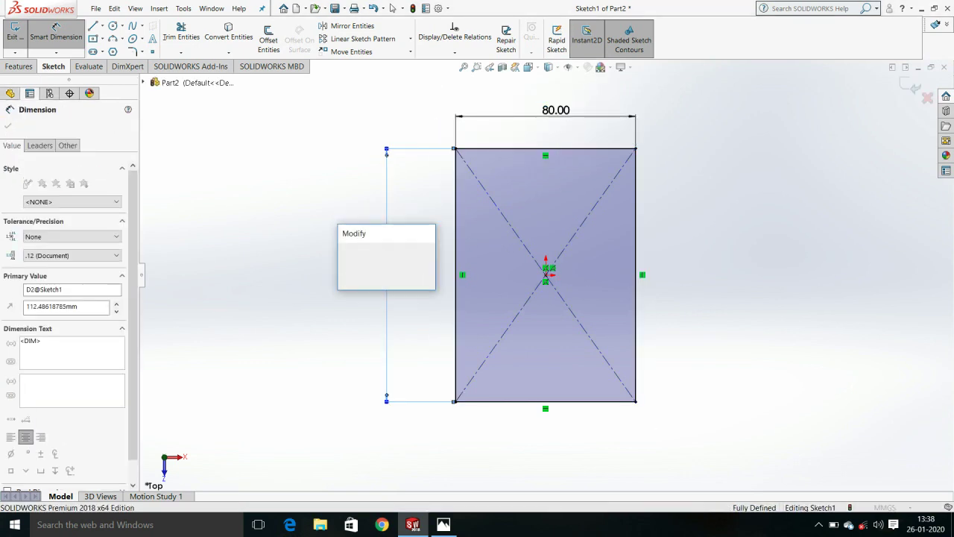
type("80")
key("Return")
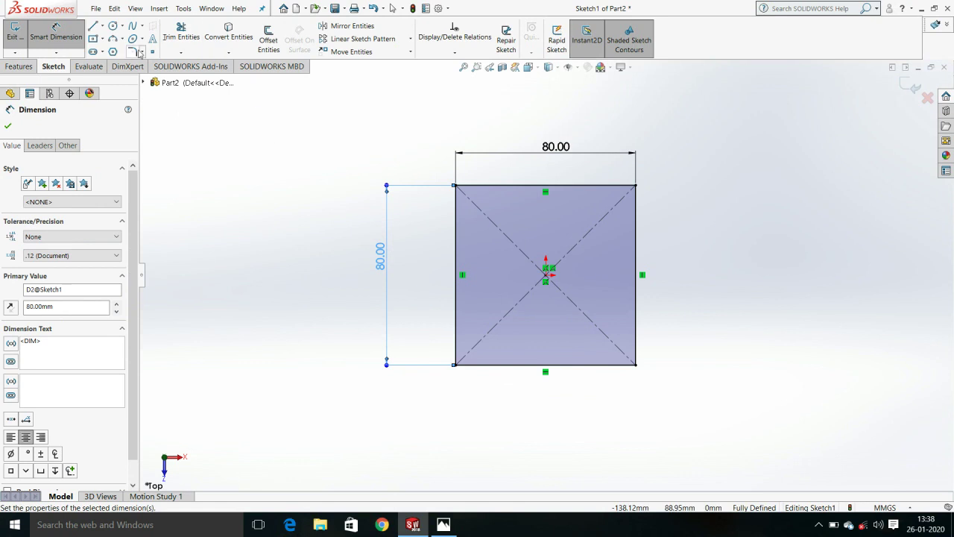
left_click(132, 51)
left_click_drag(375, 158, 747, 429)
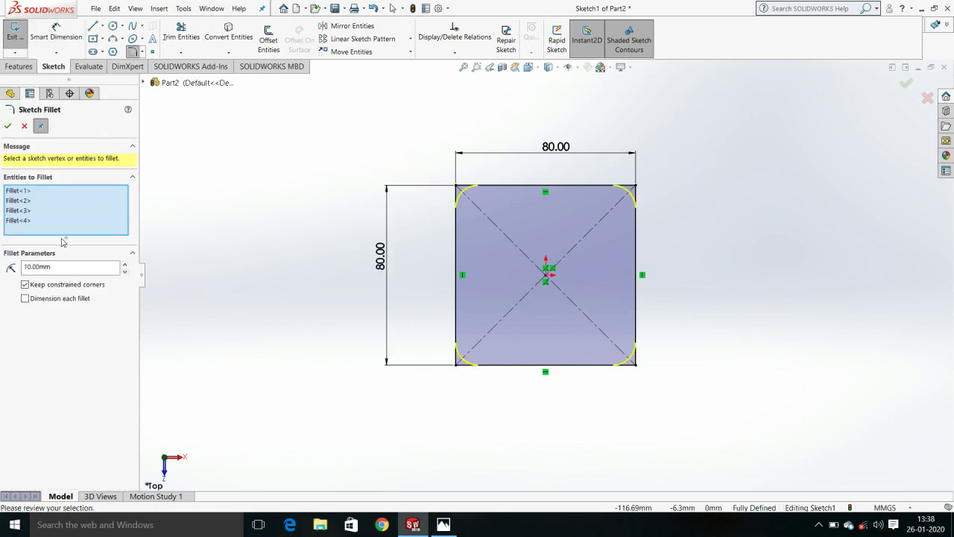
Step: Apply the R10 corner fillets and offset the rounded 80 mm outline 5 mm inward
left_click(12, 127)
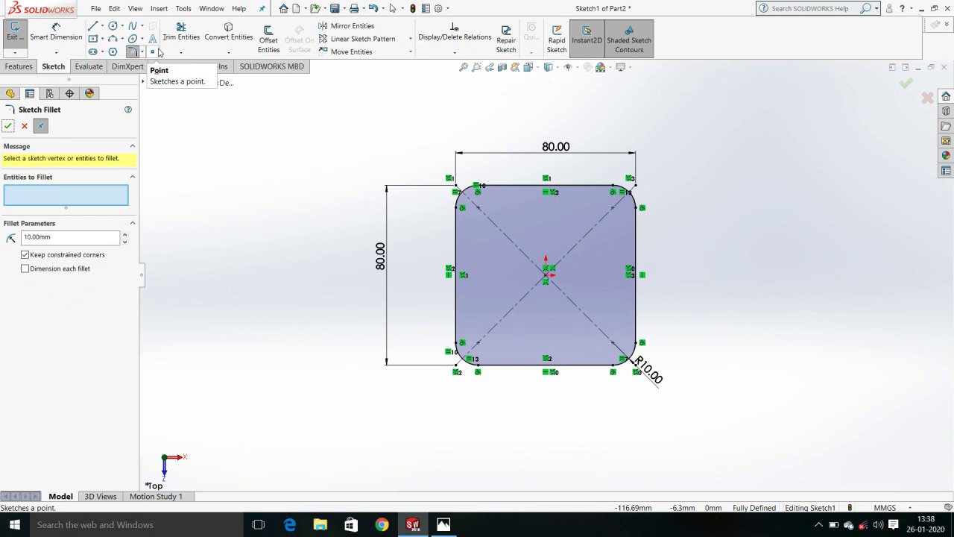
left_click(269, 39)
left_click(625, 364)
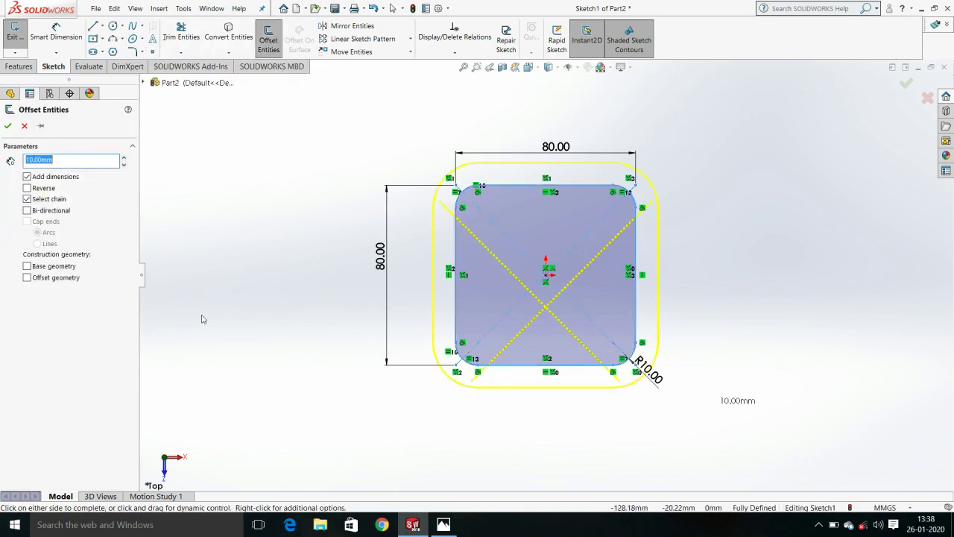
type("5")
key("Return")
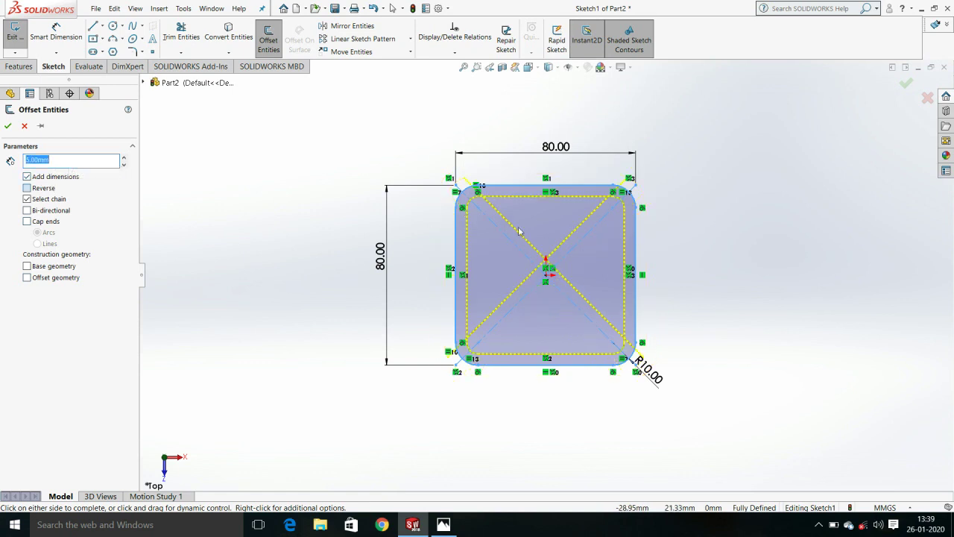
scroll(565, 213, "down", 2)
scroll(507, 201, "down", 3)
scroll(514, 246, "up", 2)
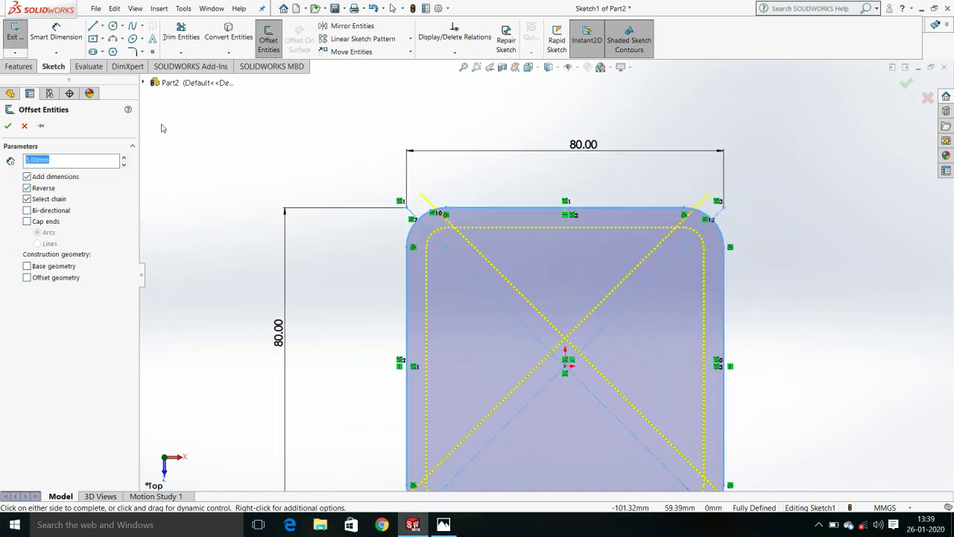
left_click(398, 180)
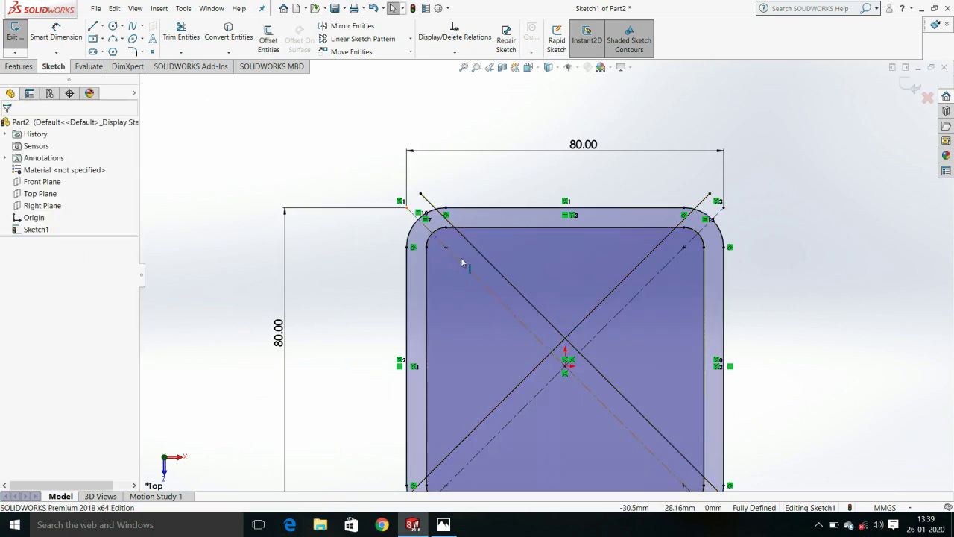
key("f")
middle_click_drag(459, 182, 234, 187)
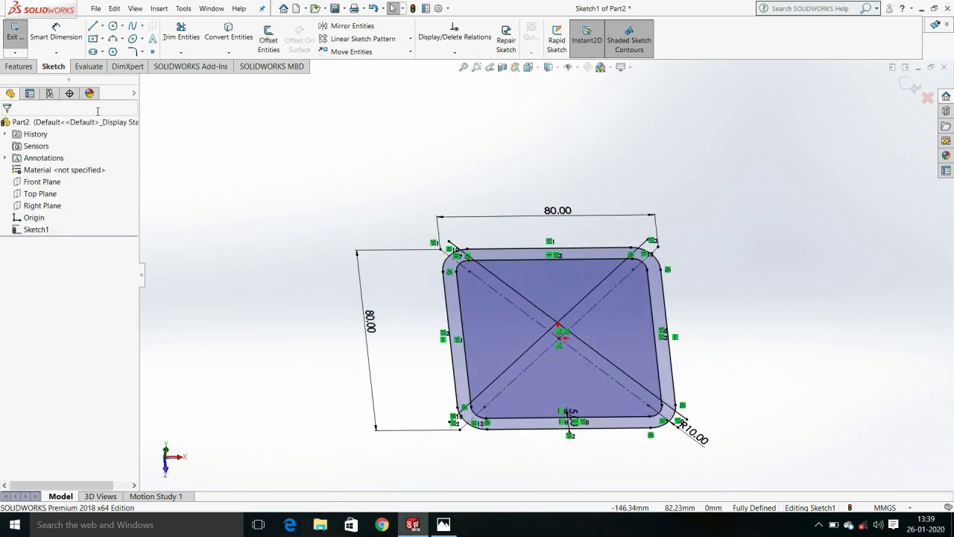
Step: Start an Extruded Boss/Base from the Features tab, then cancel it without creating a feature
left_click(19, 66)
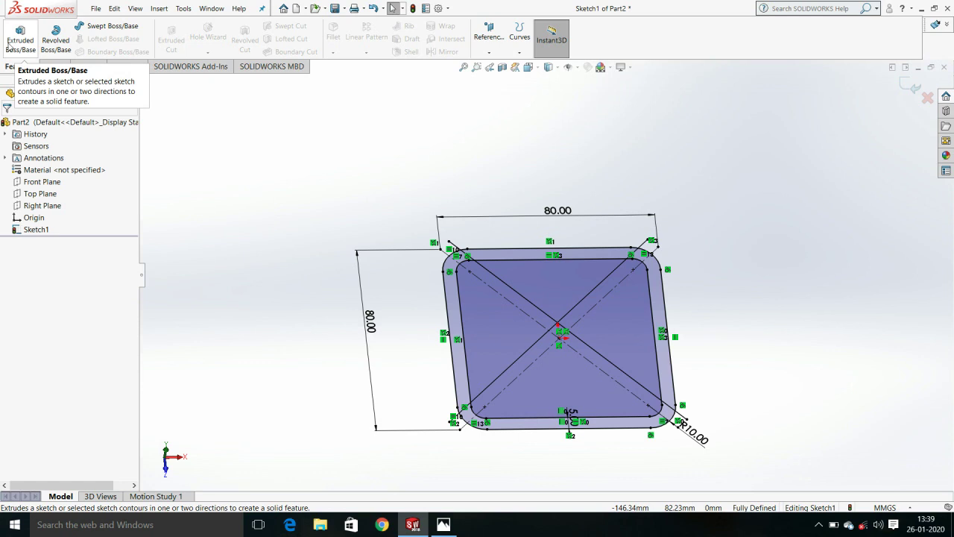
left_click(11, 45)
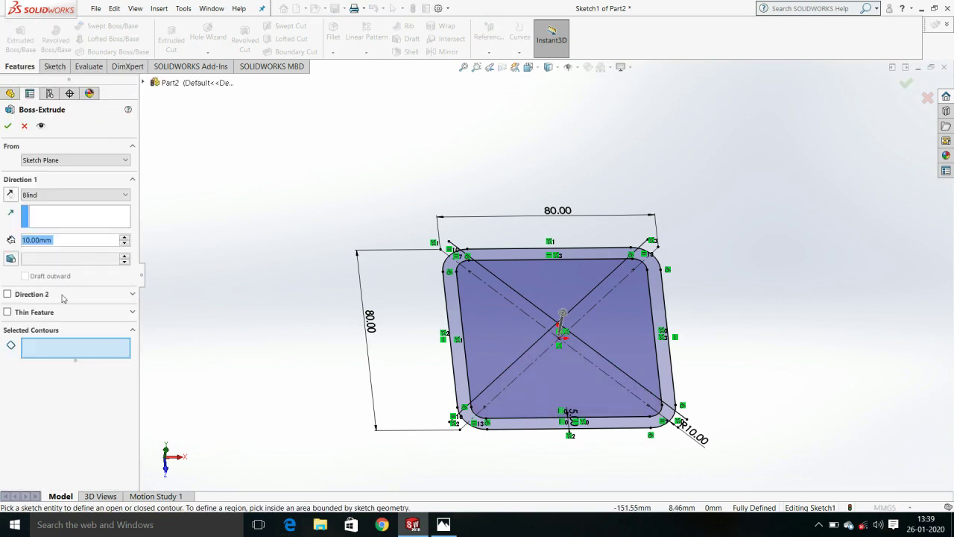
scroll(495, 319, "up", 2)
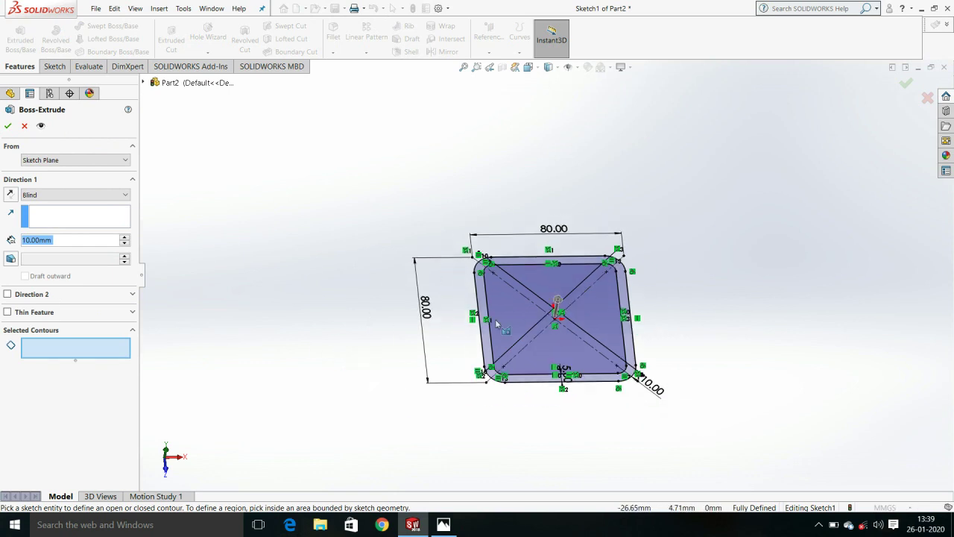
scroll(495, 319, "down", 2)
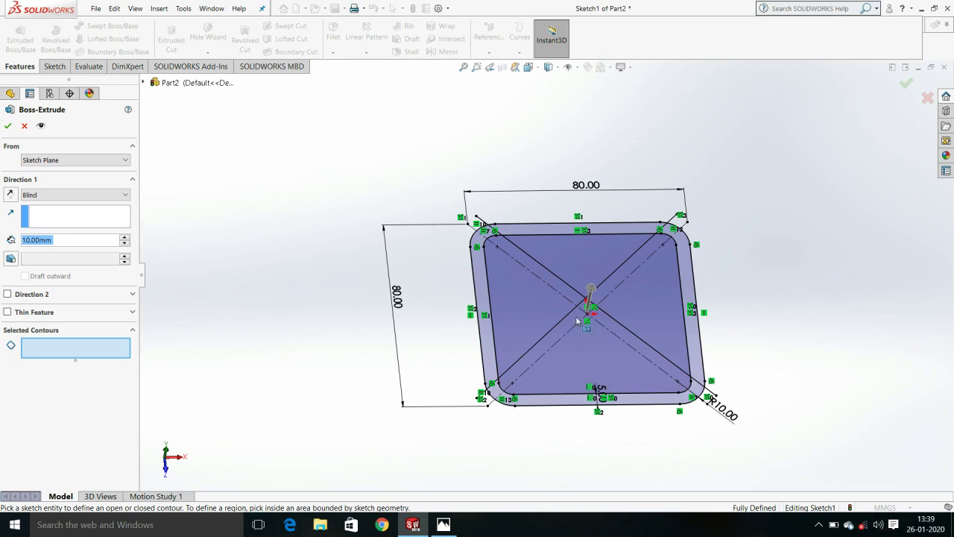
scroll(619, 280, "down", 3)
scroll(620, 242, "down", 3)
scroll(580, 276, "up", 1)
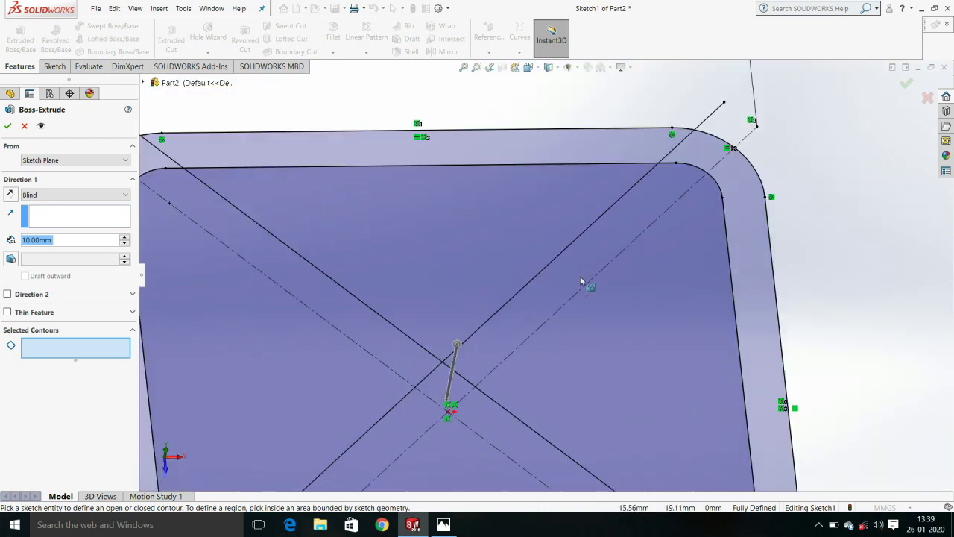
scroll(581, 276, "up", 3)
scroll(566, 289, "up", 2)
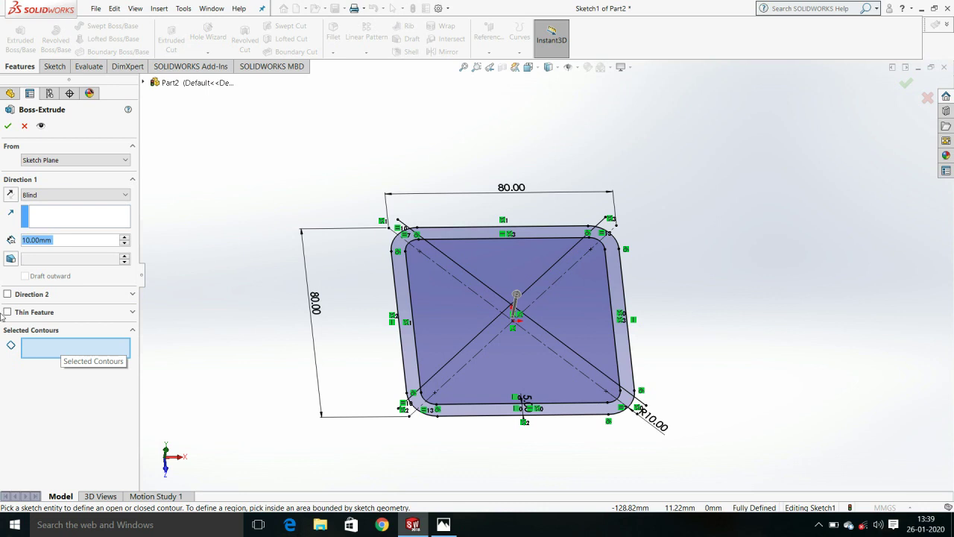
left_click(24, 125)
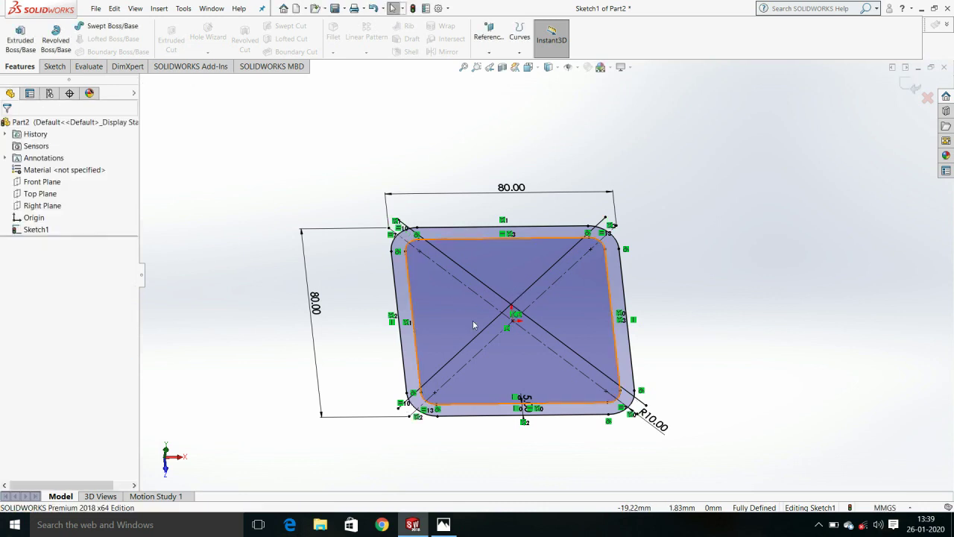
Step: Delete the first solid diagonal line from the sketch
scroll(457, 321, "down", 2)
scroll(512, 292, "down", 3)
scroll(487, 256, "down", 2)
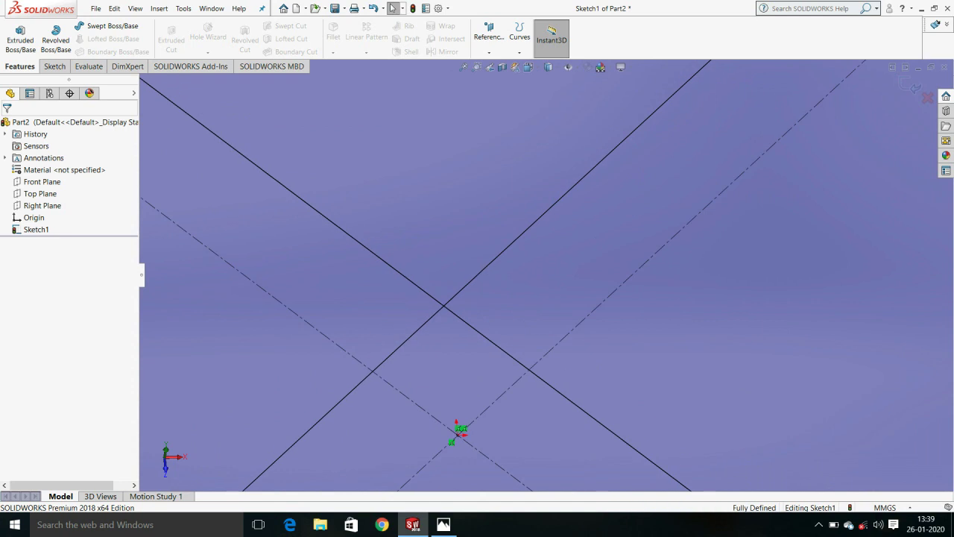
key("ctrl+a")
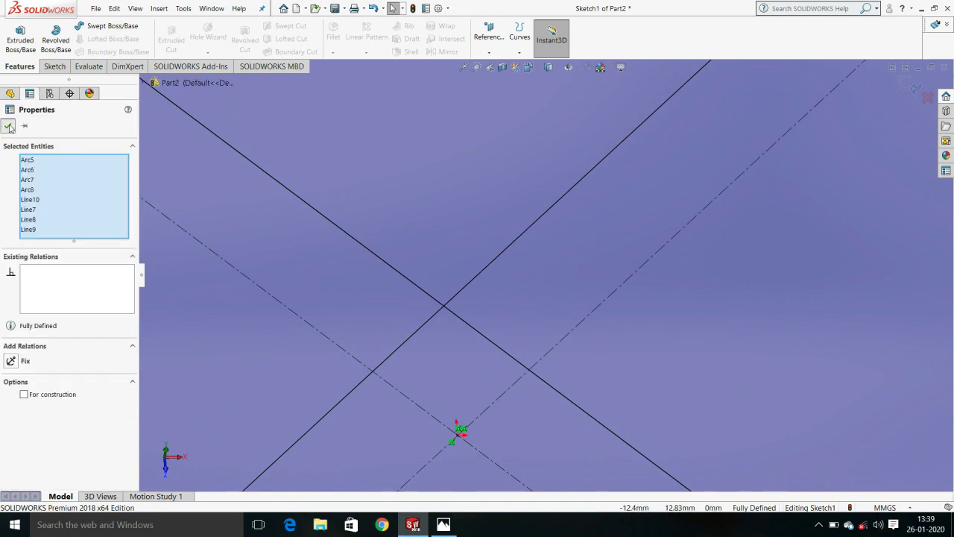
left_click(9, 126)
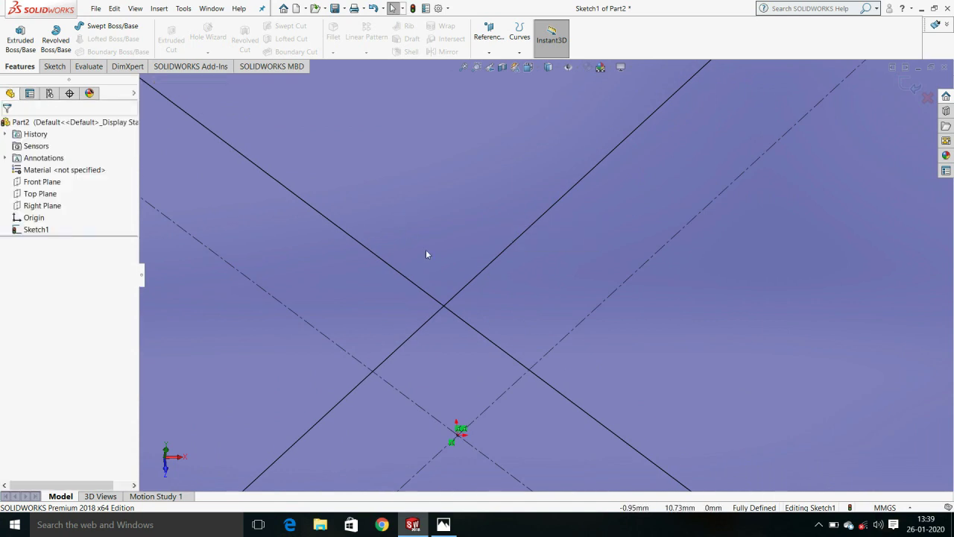
left_click(443, 307)
key("Delete")
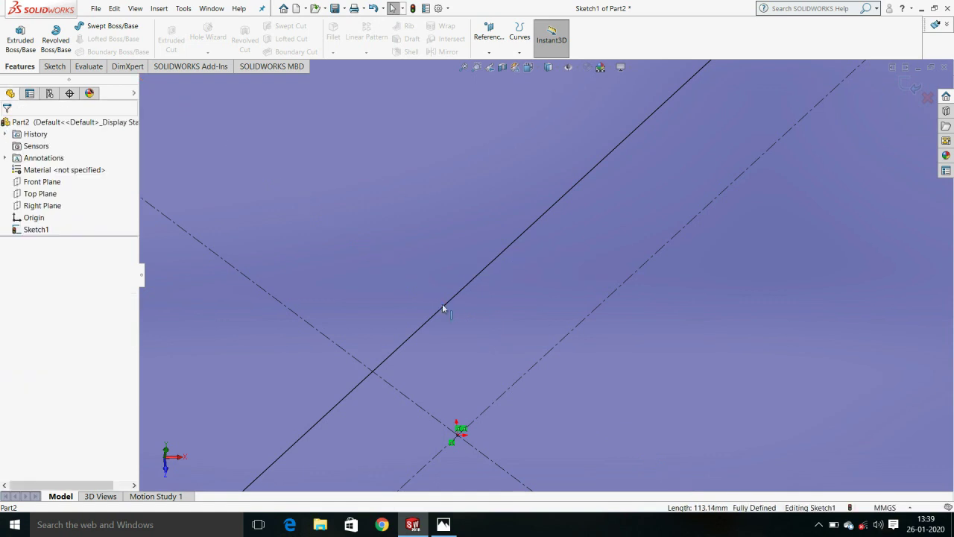
key("ctrl+a")
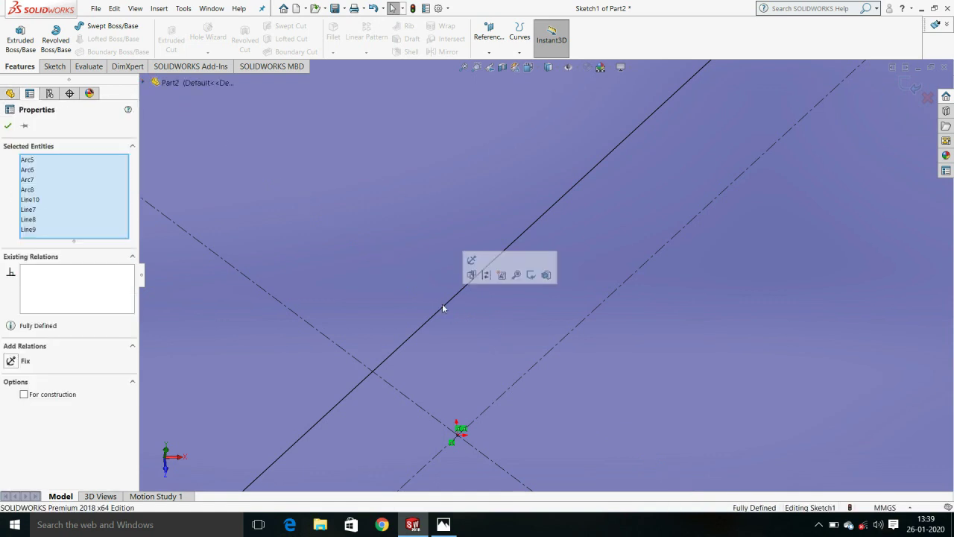
key("Escape")
scroll(448, 309, "down", 3)
scroll(454, 305, "up", 1)
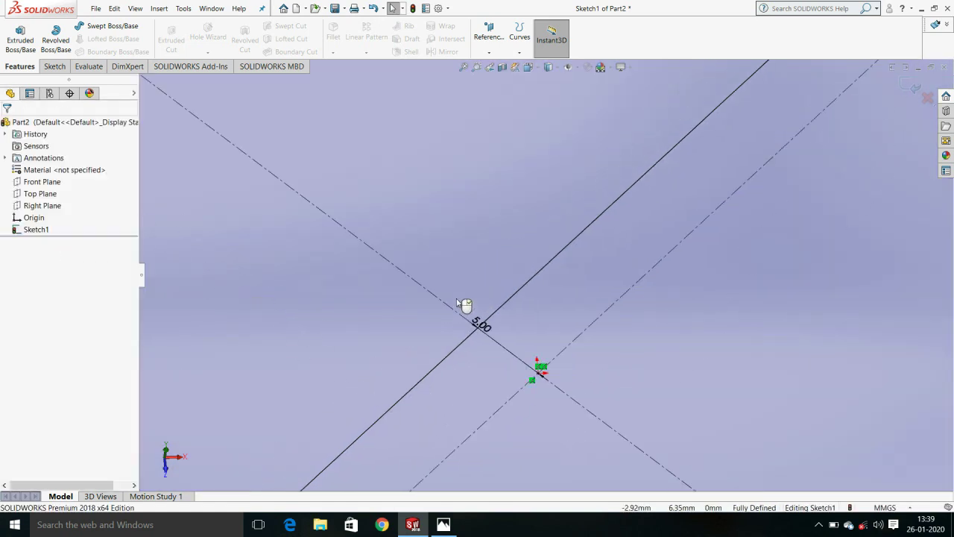
Step: Fit the sketch in view and remove the remaining solid diagonal line
key("f")
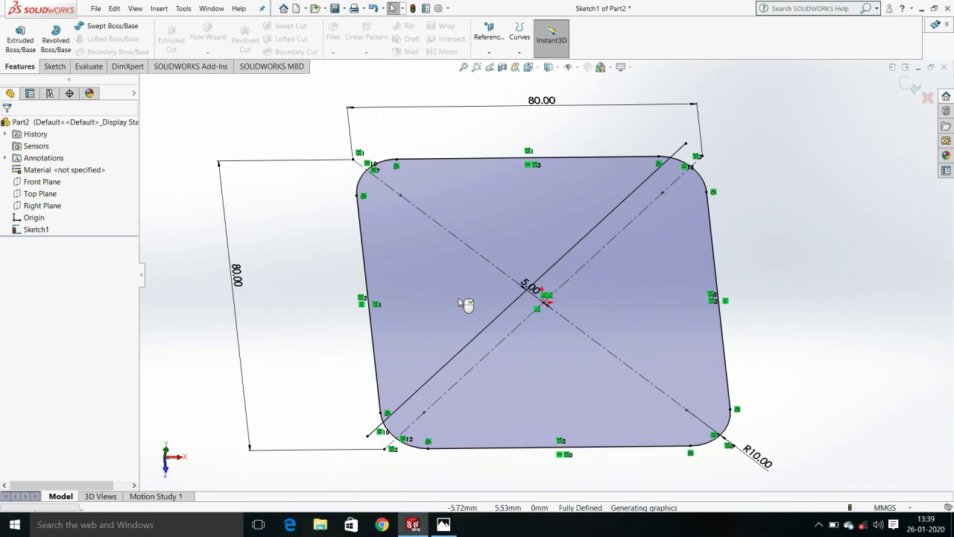
left_click(466, 304)
left_click(758, 309)
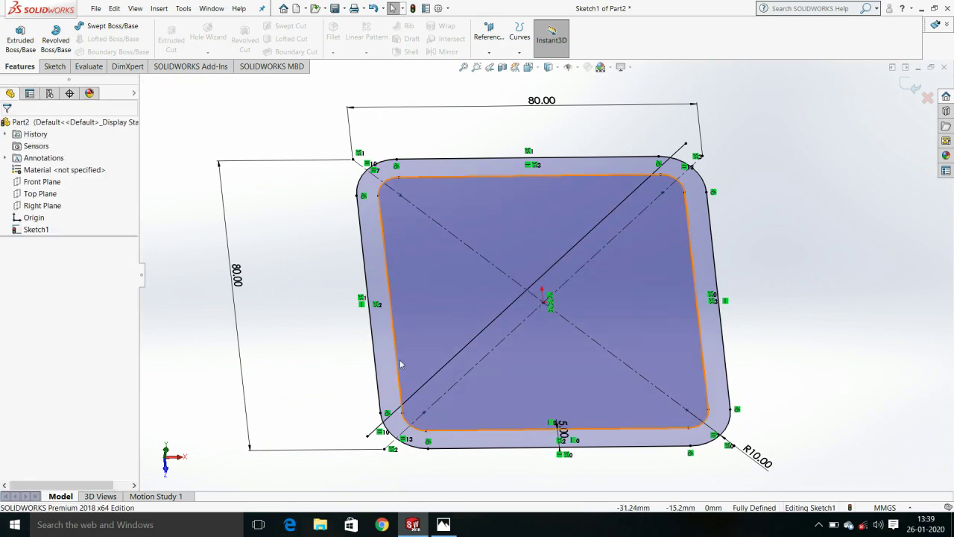
left_click(370, 437)
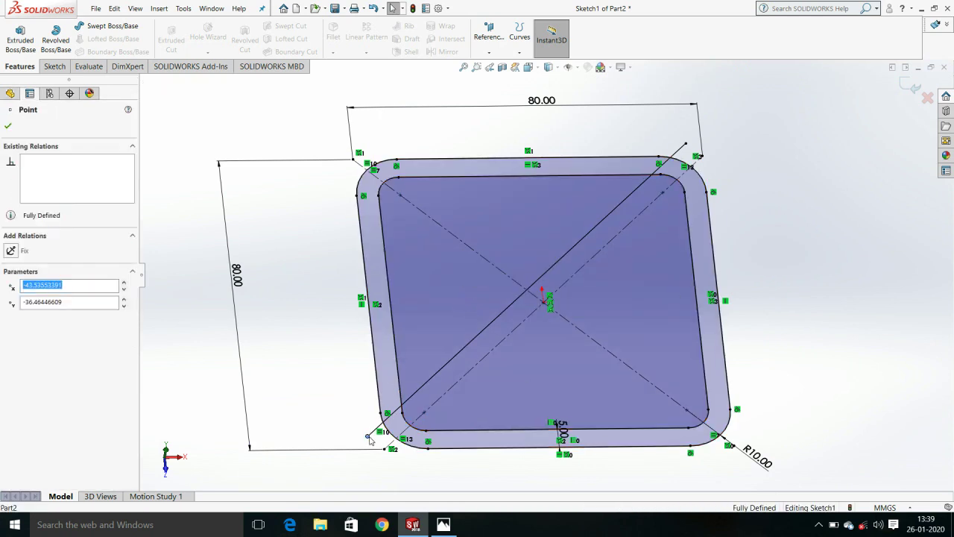
left_click(372, 434)
key("Escape")
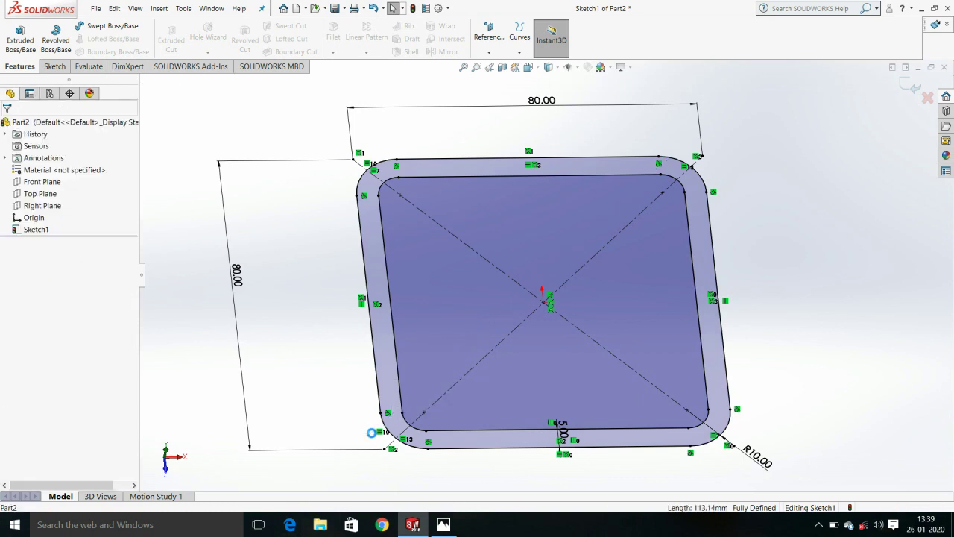
scroll(477, 323, "up", 2)
middle_click_drag(476, 324, 482, 375)
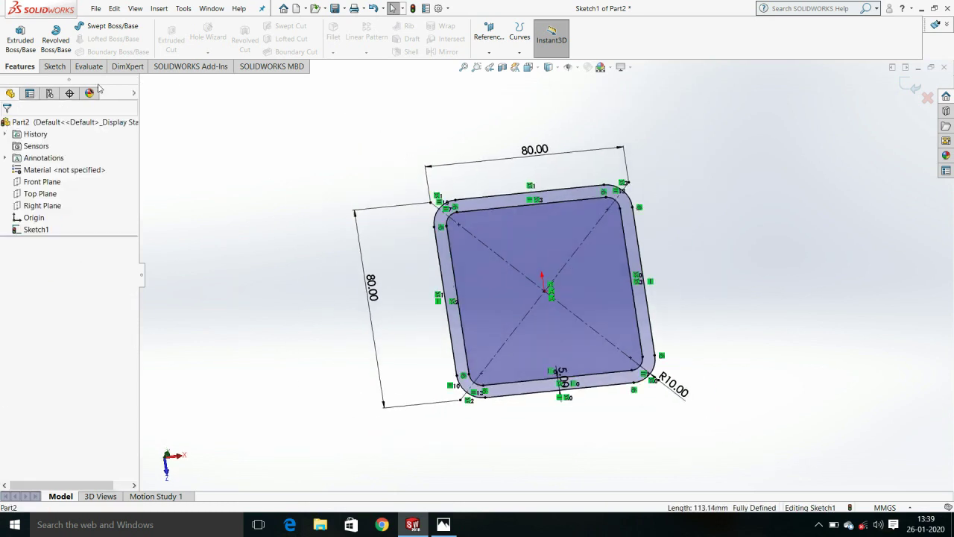
left_click(11, 37)
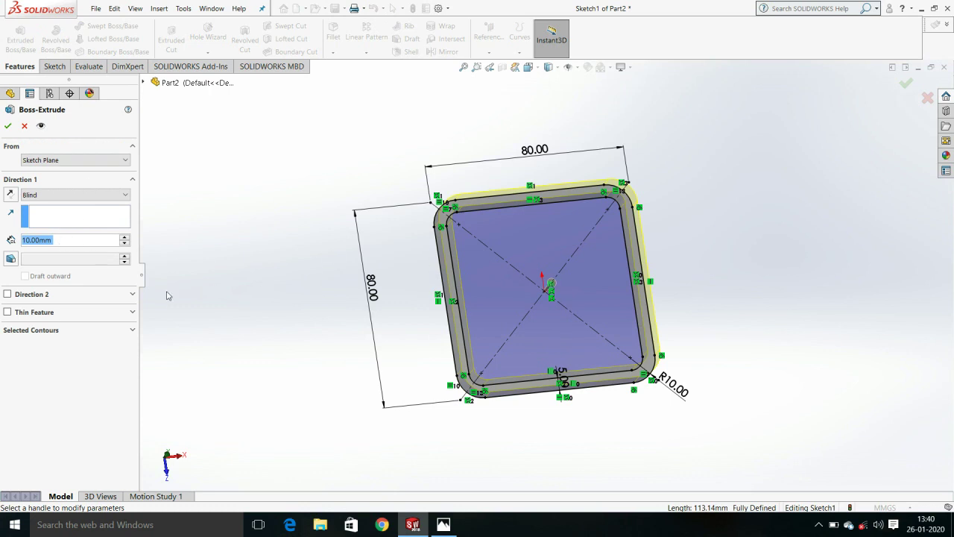
Step: Extrude the rounded frame 80 mm into a hollow square tube and inspect it
scroll(533, 302, "up", 3)
mouse_move(533, 302)
middle_mouse_down()
mouse_move(573, 206)
mouse_move(522, 216)
middle_mouse_up()
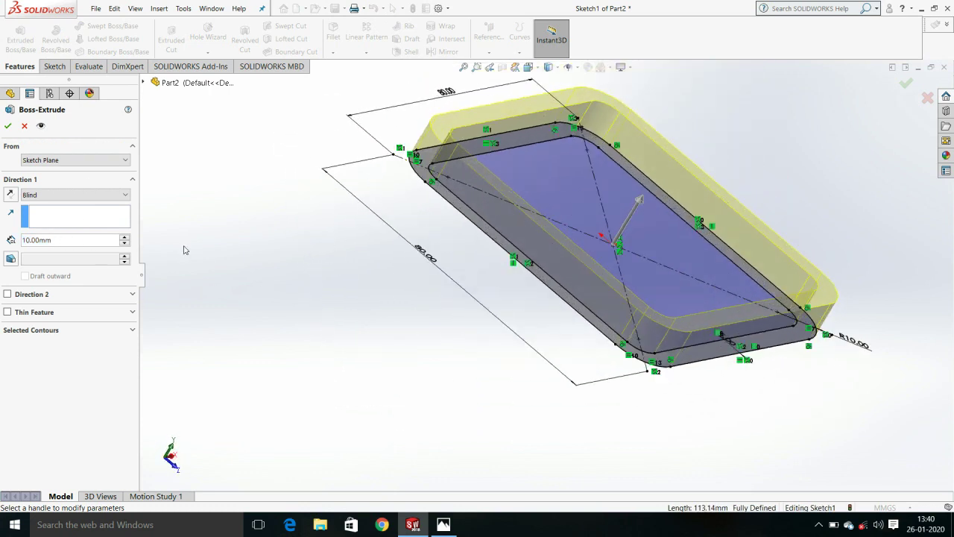
double_click(69, 246)
type("80")
key("Return")
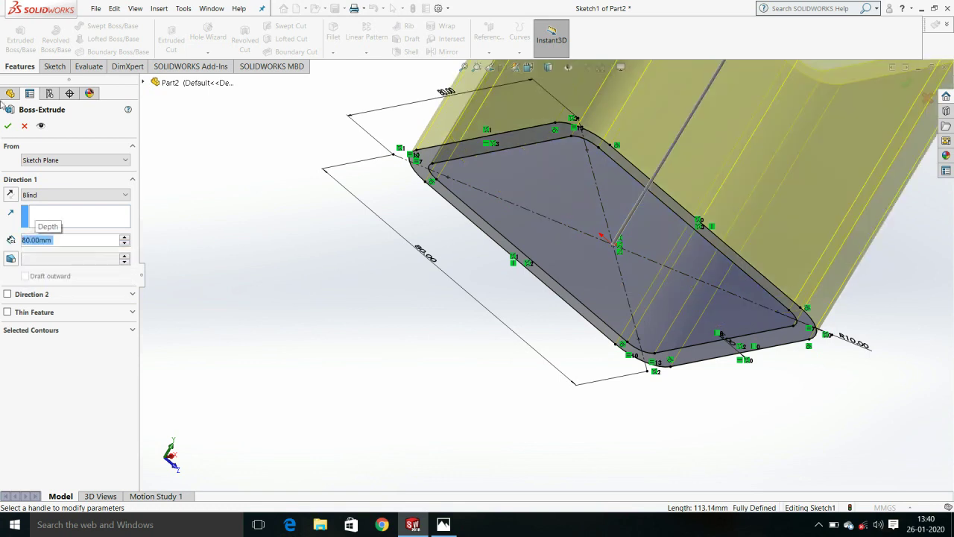
left_click(8, 127)
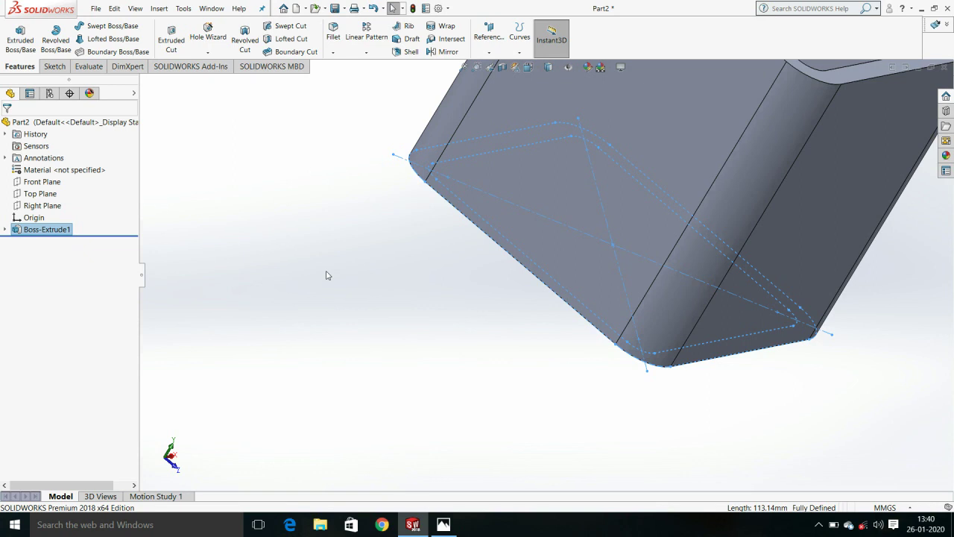
middle_click_drag(326, 273, 568, 282)
scroll(568, 282, "up", 3)
mouse_move(588, 251)
middle_mouse_down()
mouse_move(522, 181)
mouse_move(398, 170)
mouse_move(474, 228)
mouse_move(476, 265)
middle_mouse_up()
left_click(556, 256)
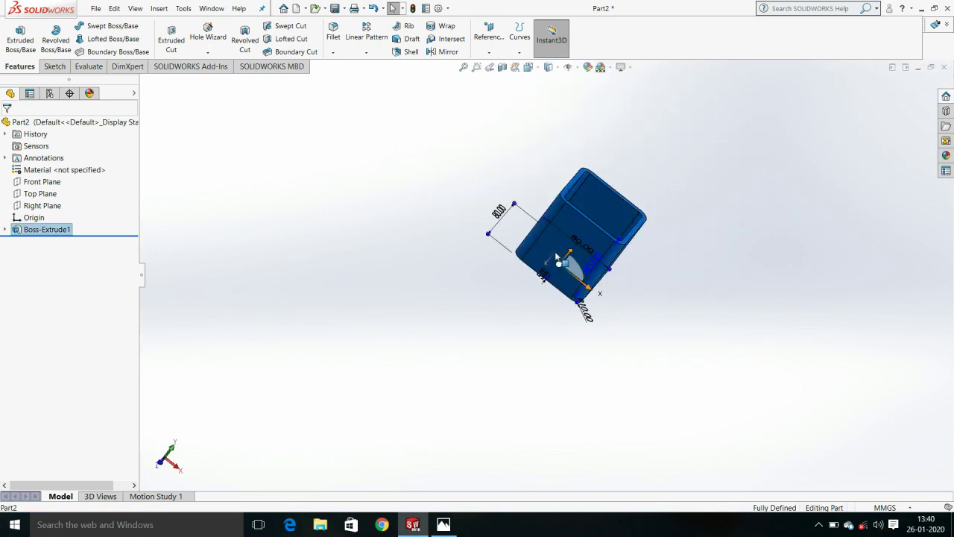
left_click(400, 275)
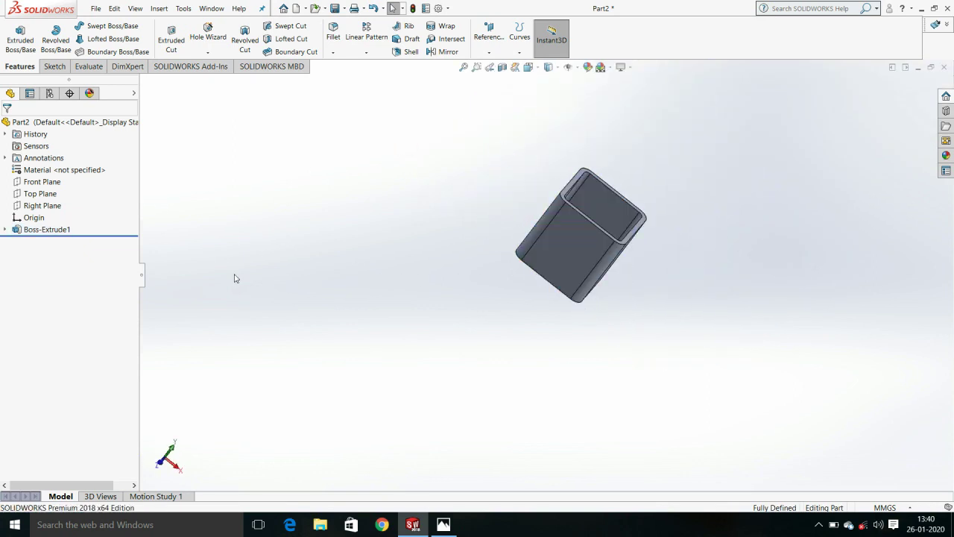
Step: Edit Boss-Extrude1 to a 120 mm depth, then bring up Save As
right_click(53, 236)
left_click(74, 203)
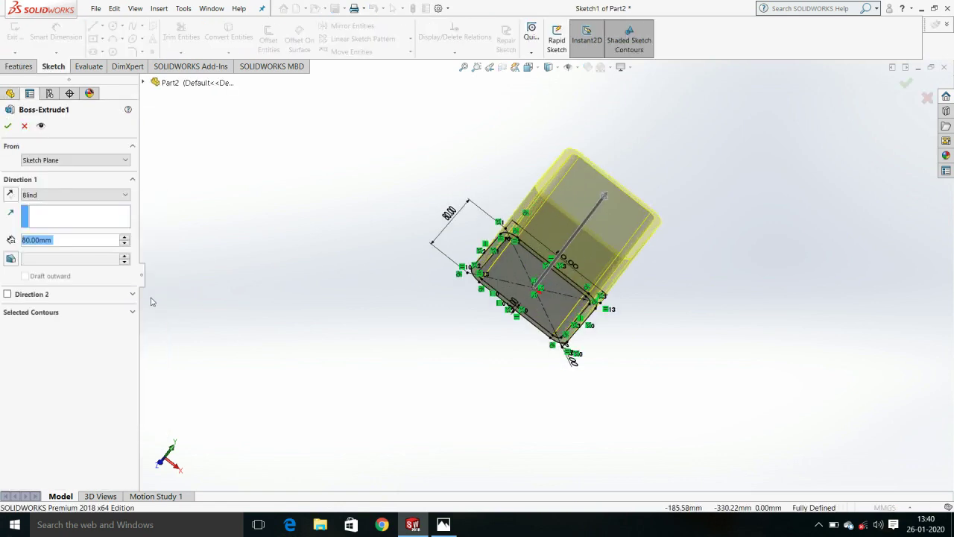
type("120")
key("Return")
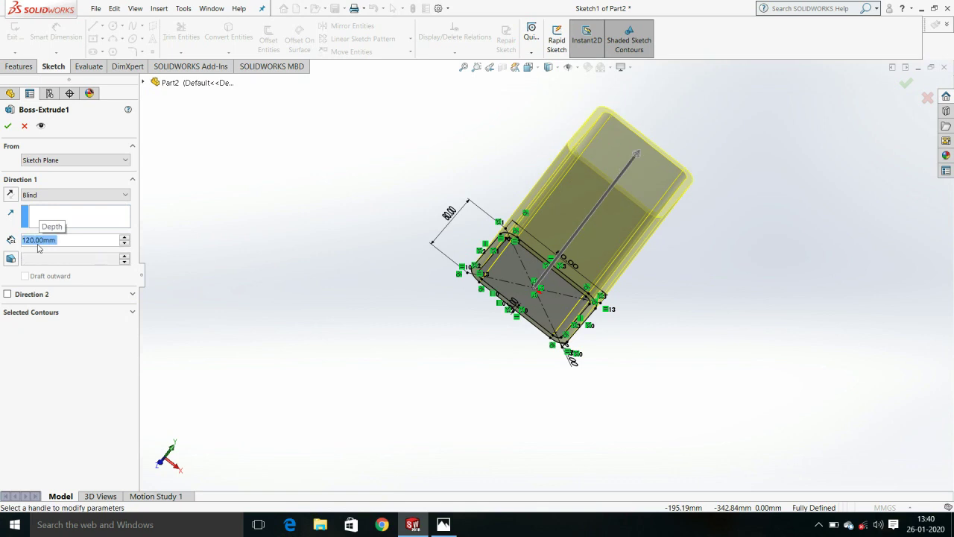
left_click(7, 126)
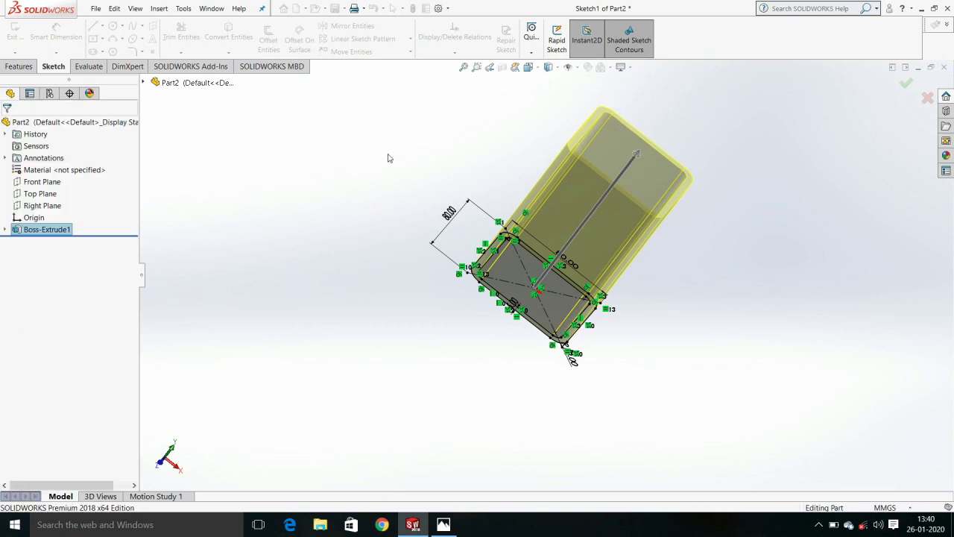
mouse_move(413, 194)
middle_mouse_down()
mouse_move(565, 158)
mouse_move(520, 177)
middle_mouse_up()
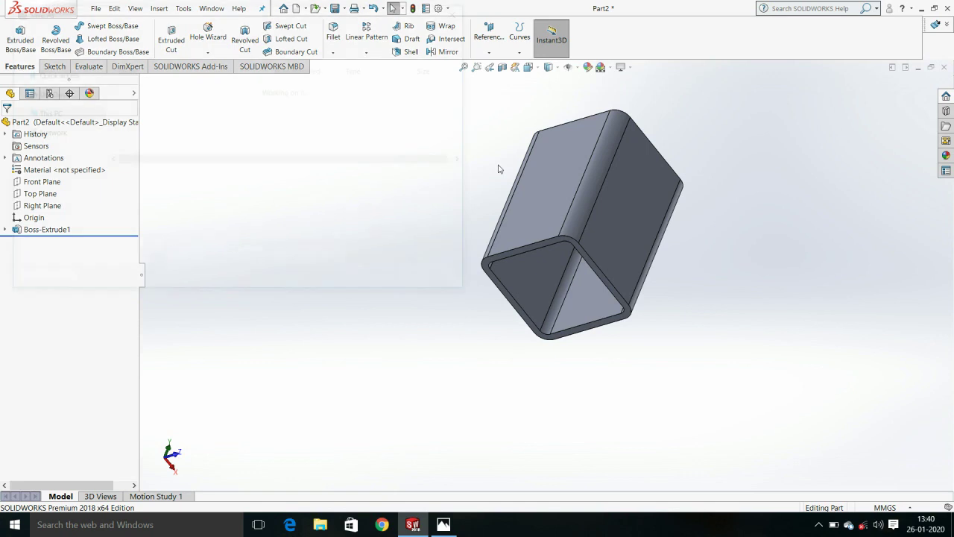
key("ctrl+s")
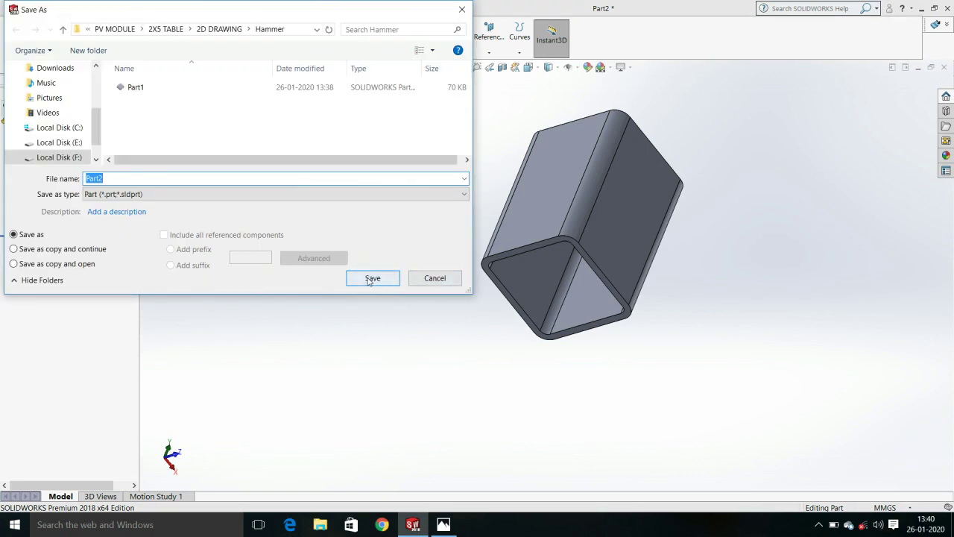
Step: Save and close Part2, then create a new part from the Part template
left_click(372, 278)
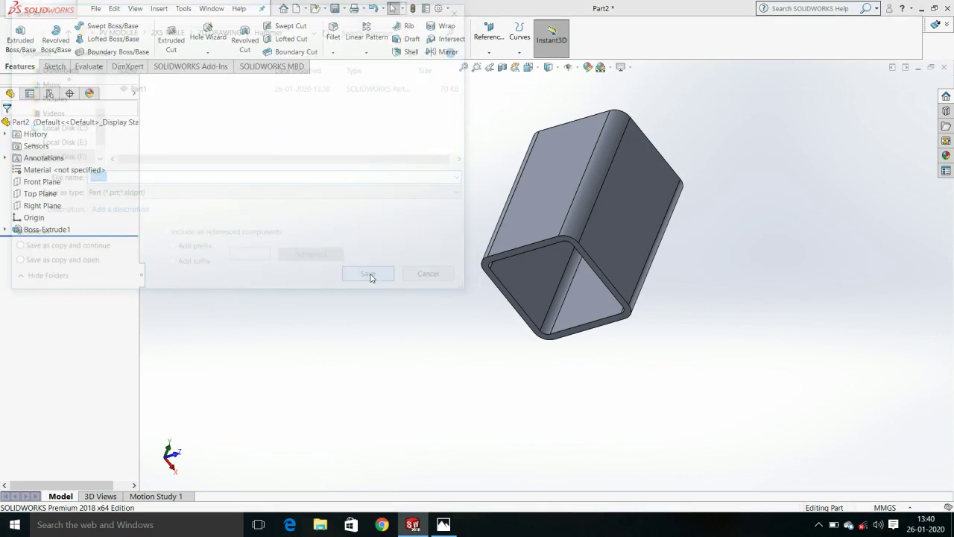
left_click(945, 67)
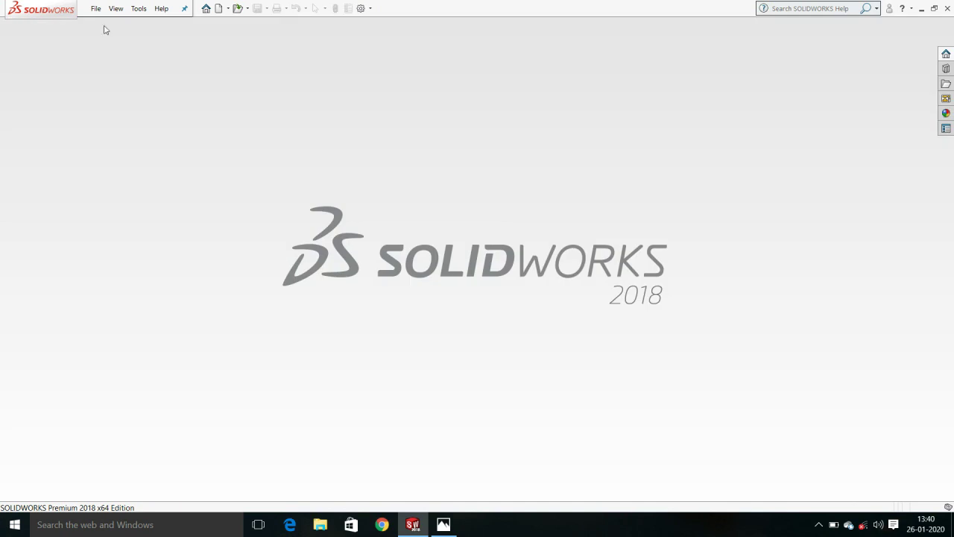
left_click(96, 8)
left_click(111, 23)
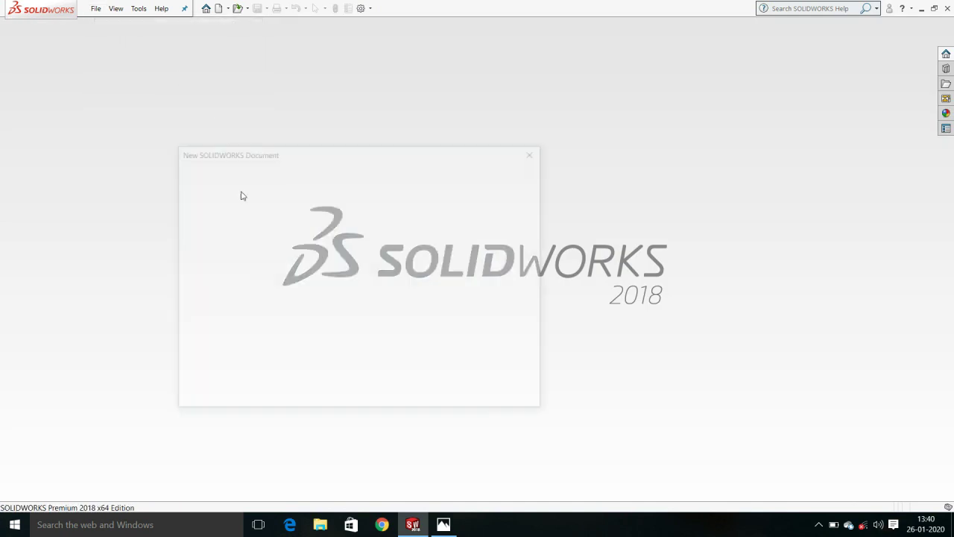
double_click(203, 198)
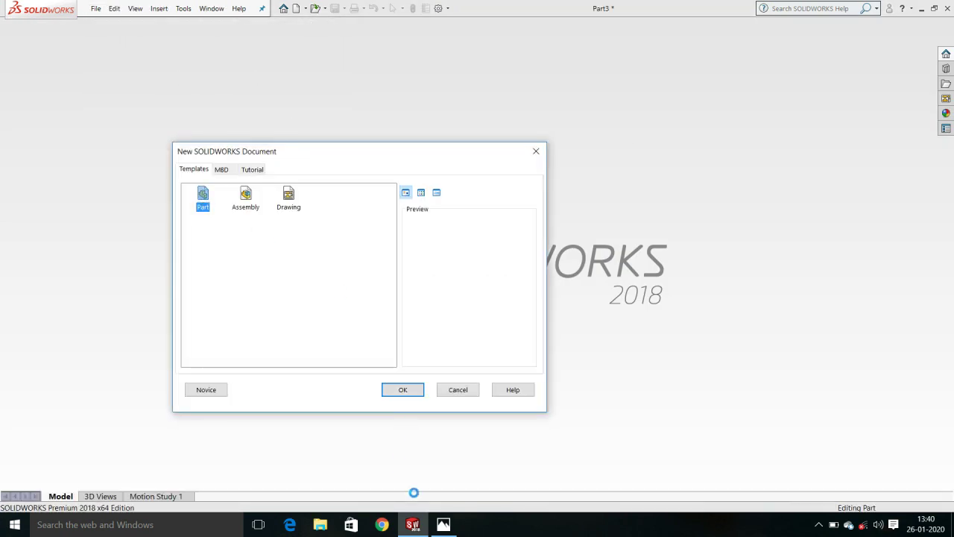
Step: View the new part's Top Plane face-on
left_click(443, 524)
mouse_move(477, 298)
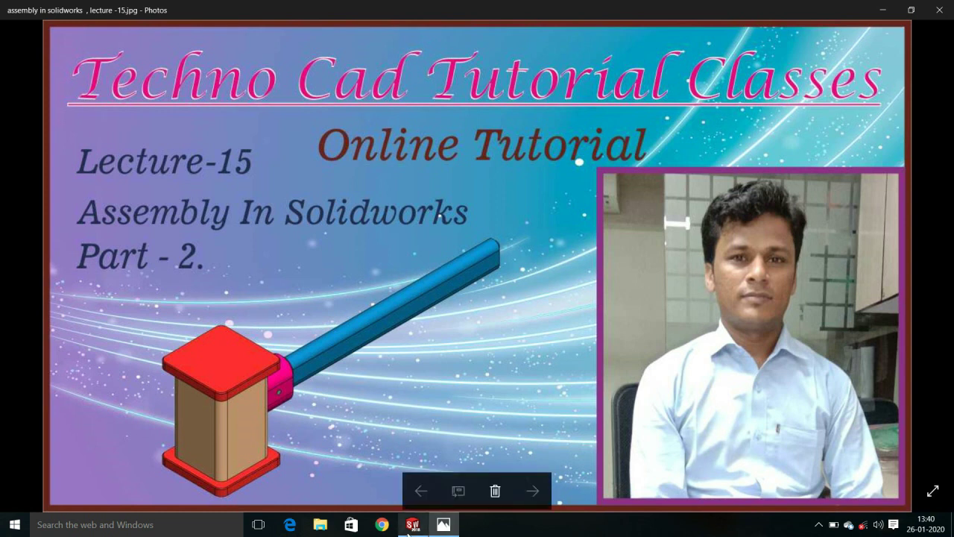
left_click(412, 524)
left_click(41, 193)
left_click(98, 191)
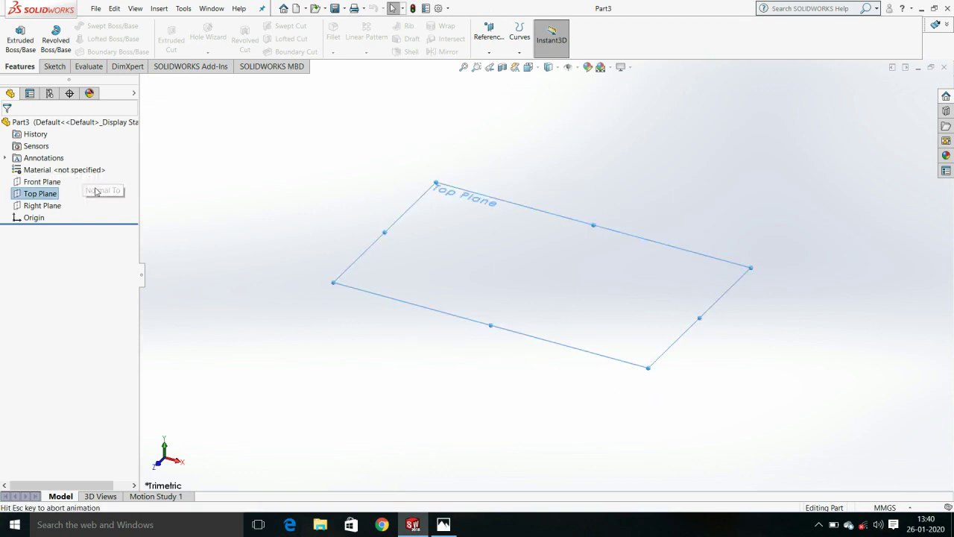
Step: Draw a vertical centrepoint straight slot centred on the origin
left_click(62, 67)
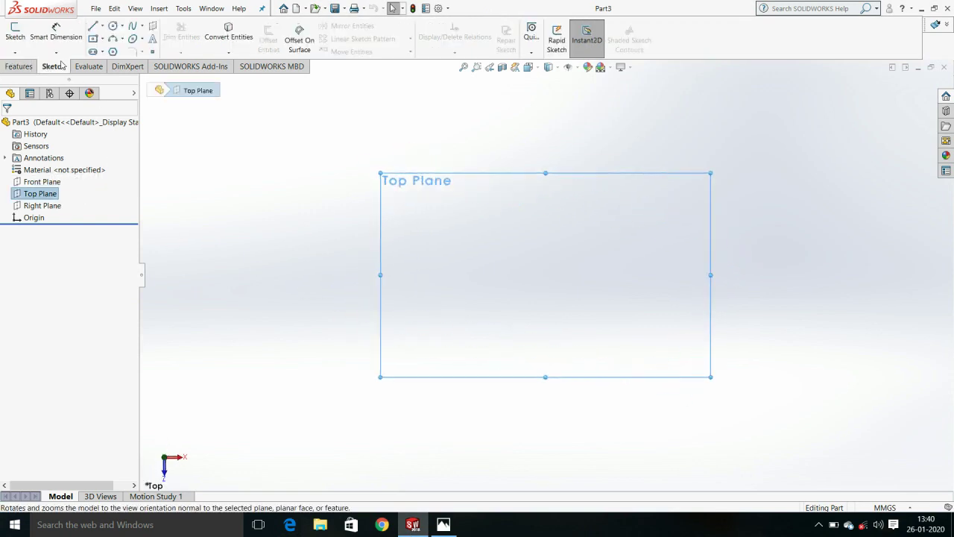
left_click(102, 53)
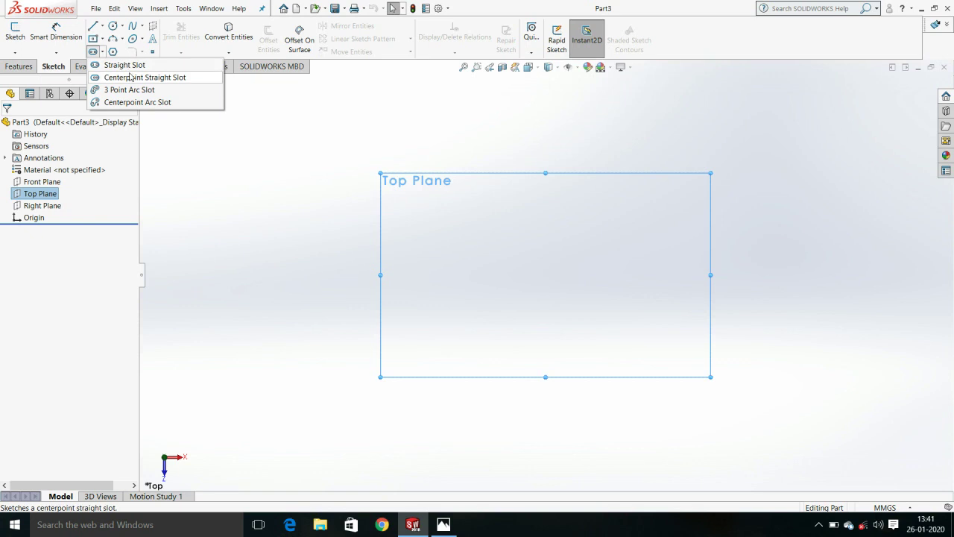
left_click(134, 77)
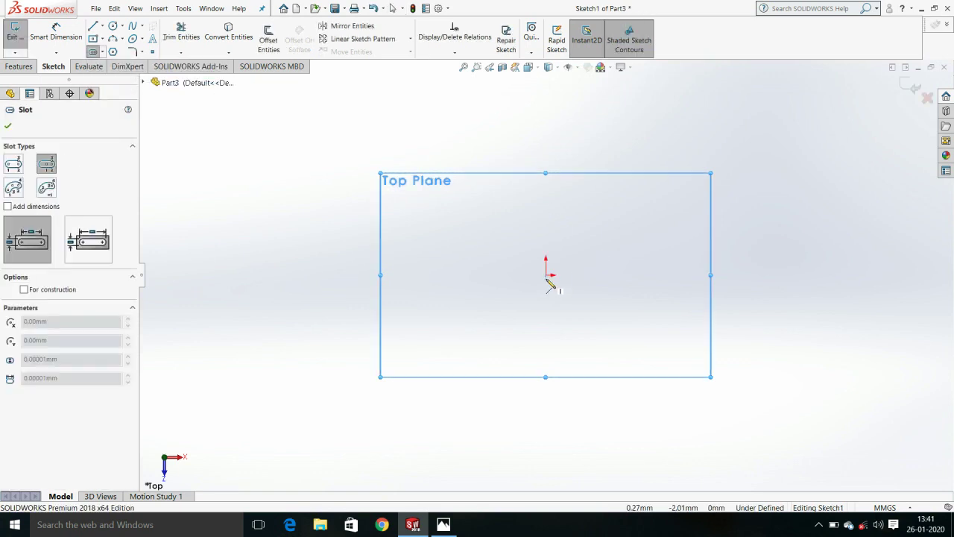
left_click(546, 275)
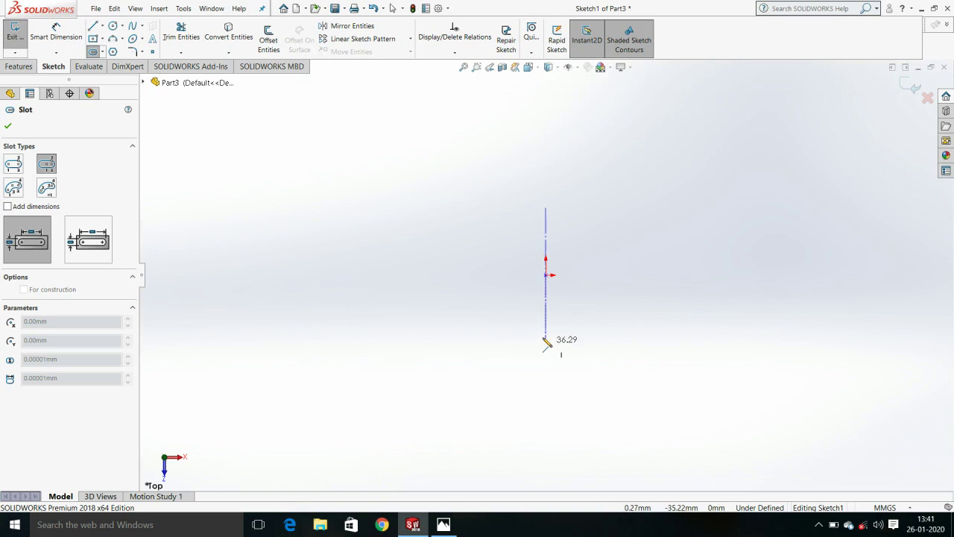
left_click(546, 337)
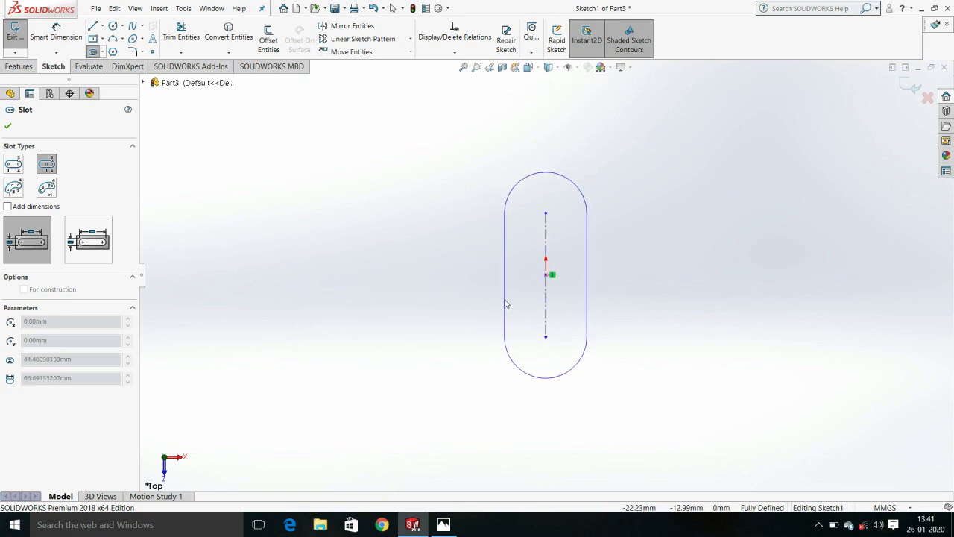
left_click(504, 304)
left_click(56, 34)
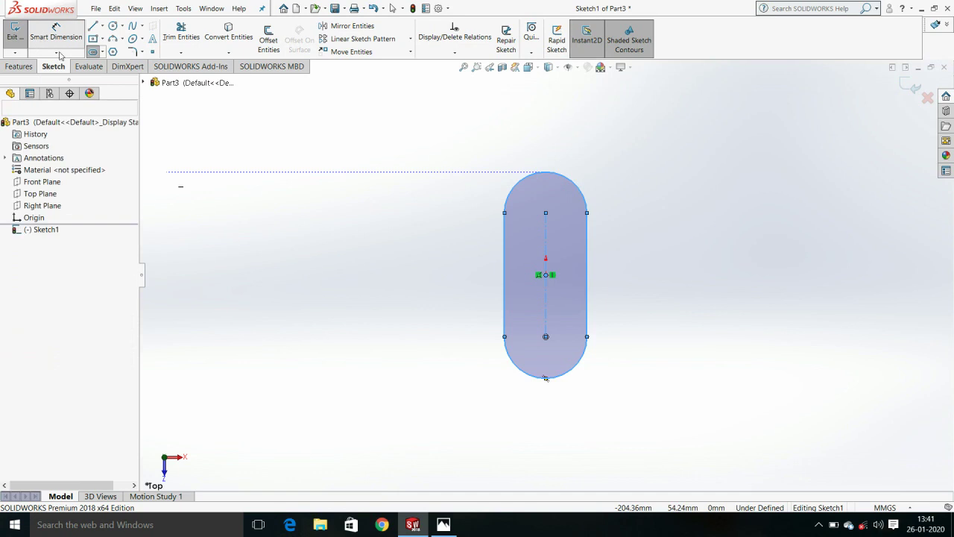
Step: Dimension the slot with R20 ends and 20 mm straight length, then select it for offsetting
left_click(586, 194)
left_click(627, 143)
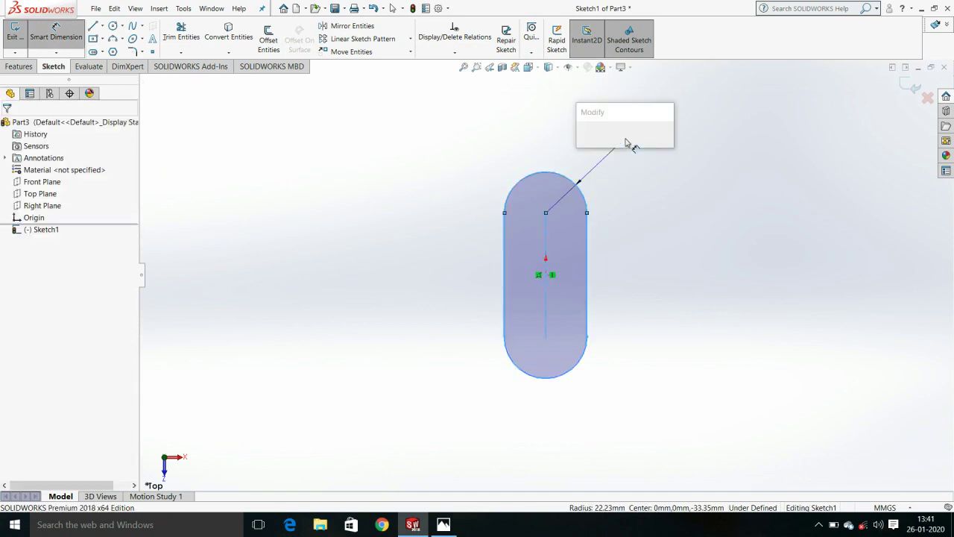
type("20")
key("Return")
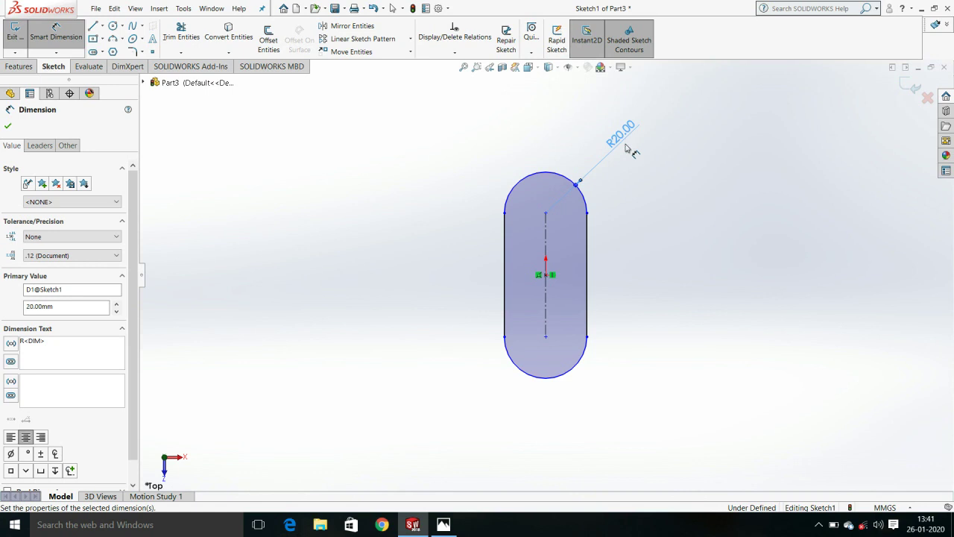
left_click(588, 264)
left_click(633, 267)
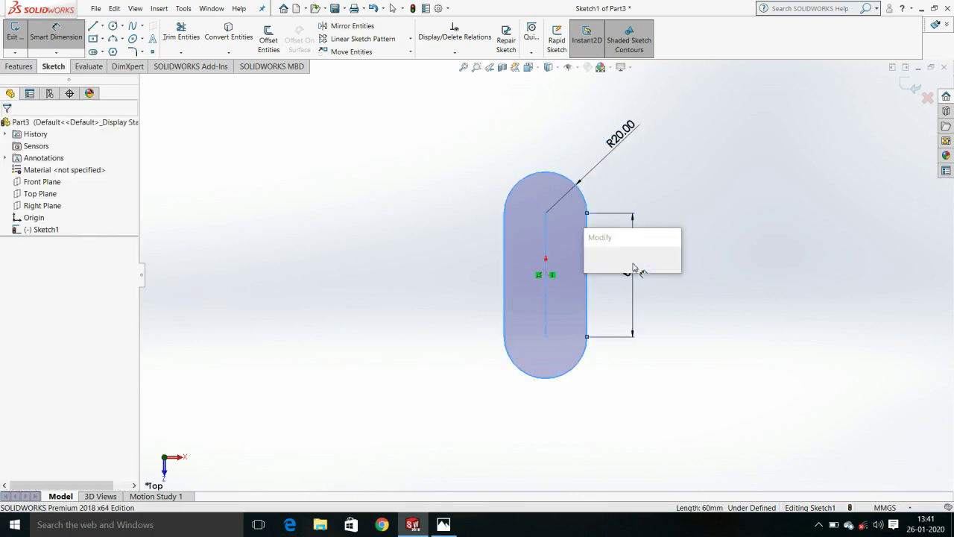
type("20")
key("Return")
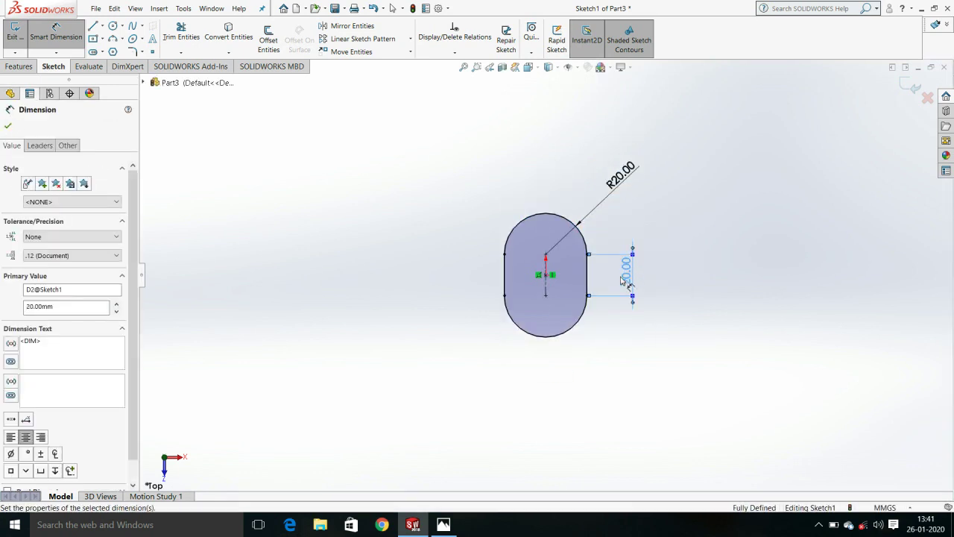
left_click(7, 125)
left_click(265, 45)
left_click_drag(457, 165, 658, 388)
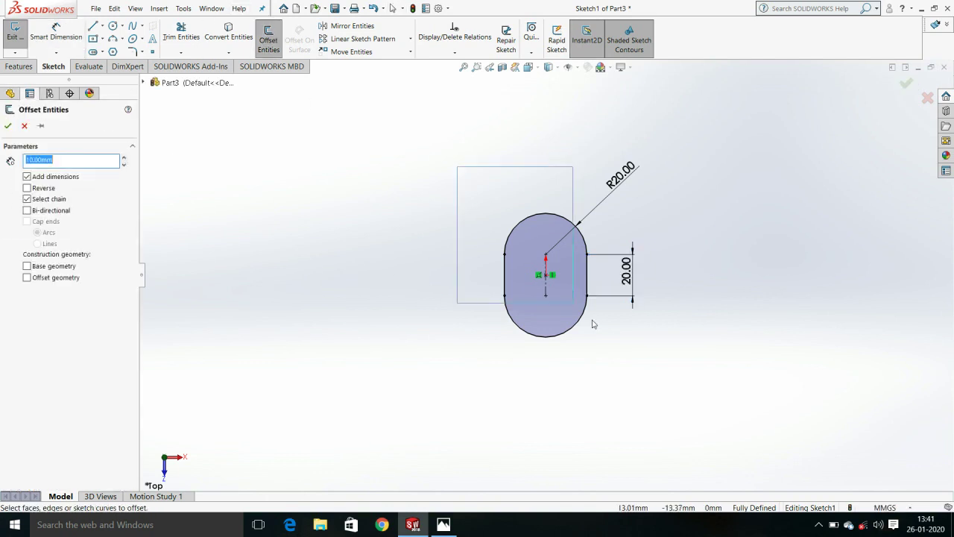
Step: Offset the slot outline 5 mm inward, discarding a stray radius dimension
left_click(27, 188)
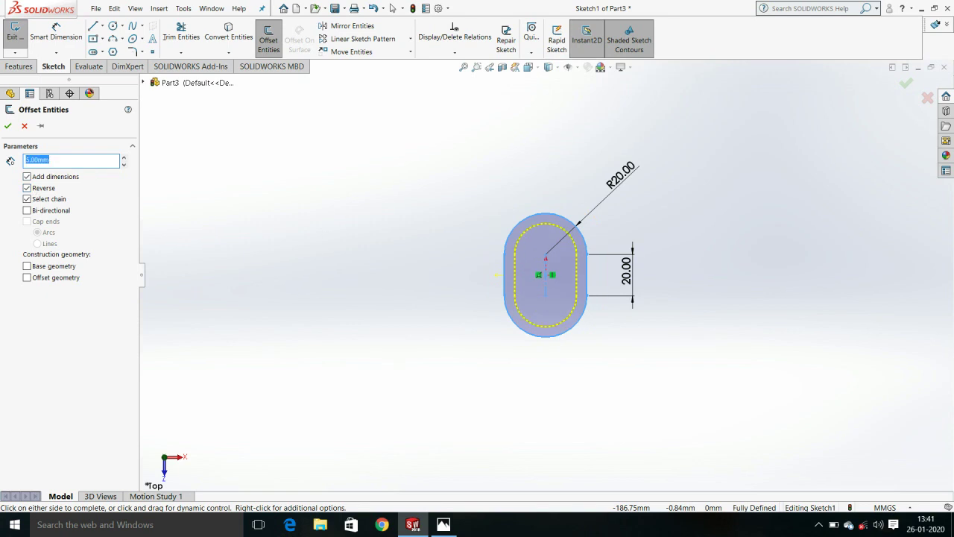
left_click(9, 126)
left_click(56, 34)
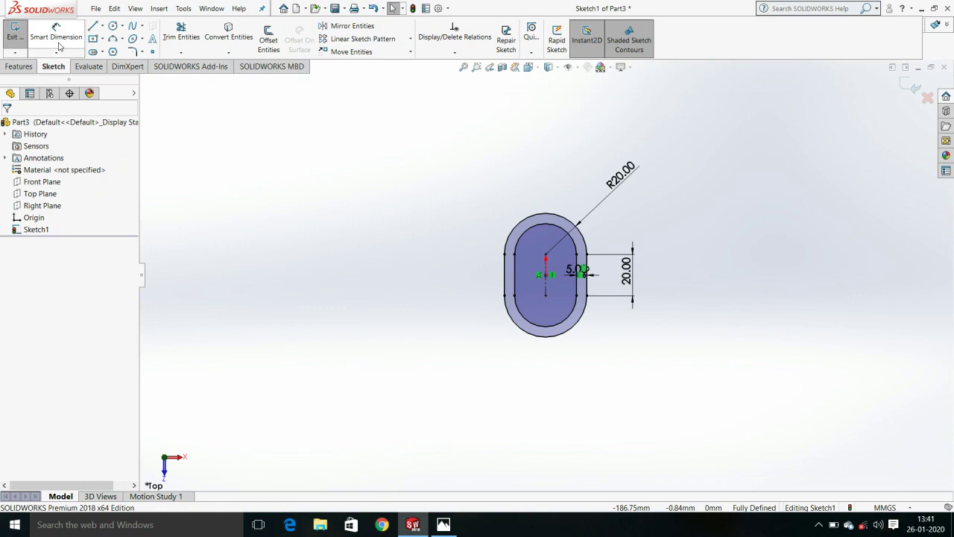
left_click(549, 230)
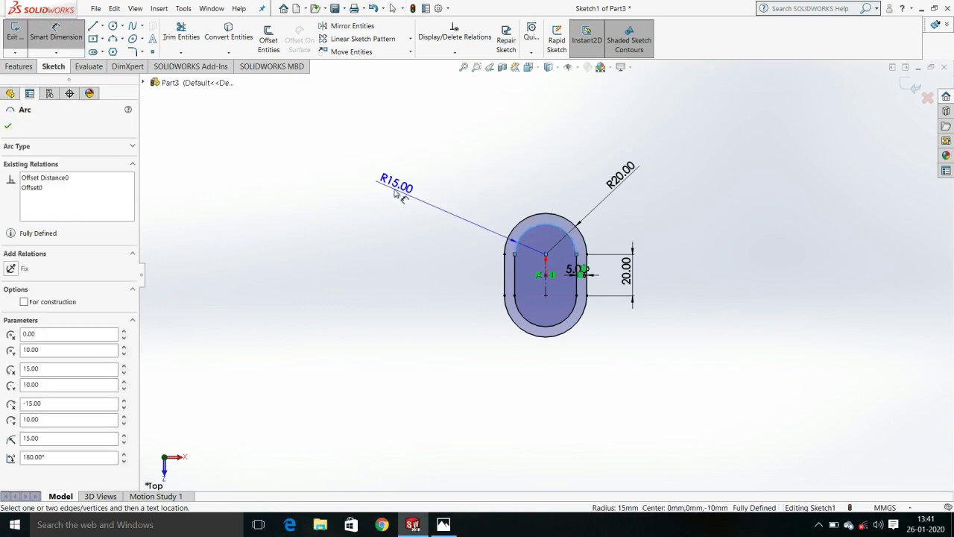
key("Escape")
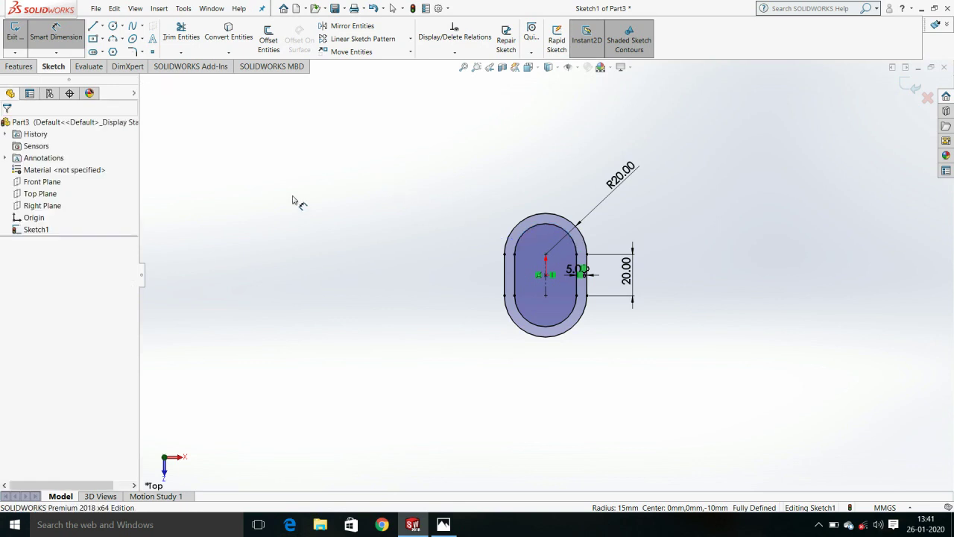
left_click(18, 67)
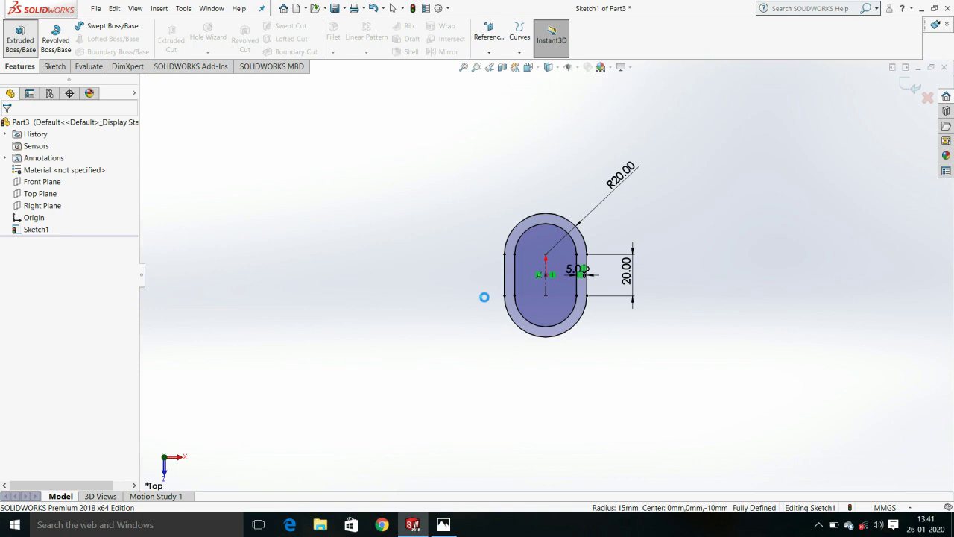
left_click(20, 40)
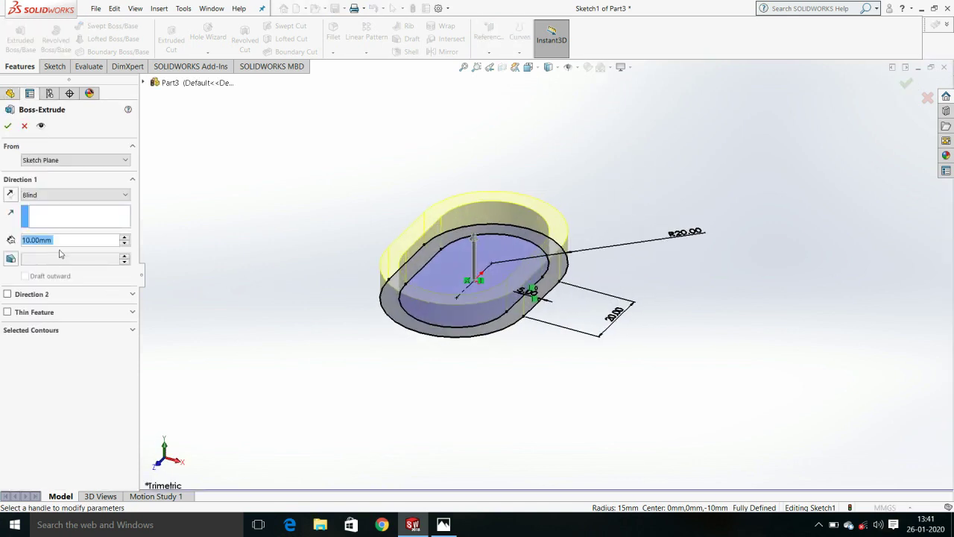
Step: Extrude the slot ring 80 mm into a hollow tube and view its top rim
type("80")
key("Return")
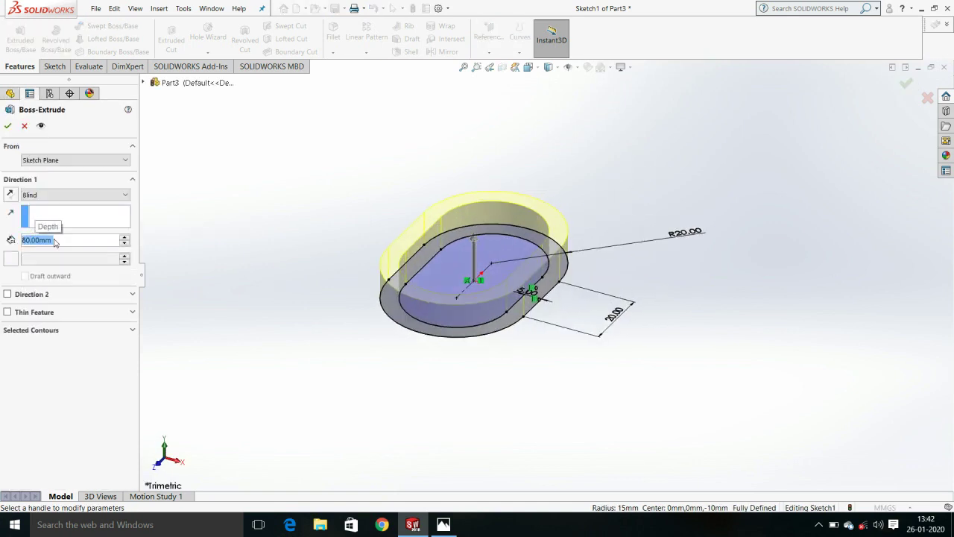
key("z")
key("z")
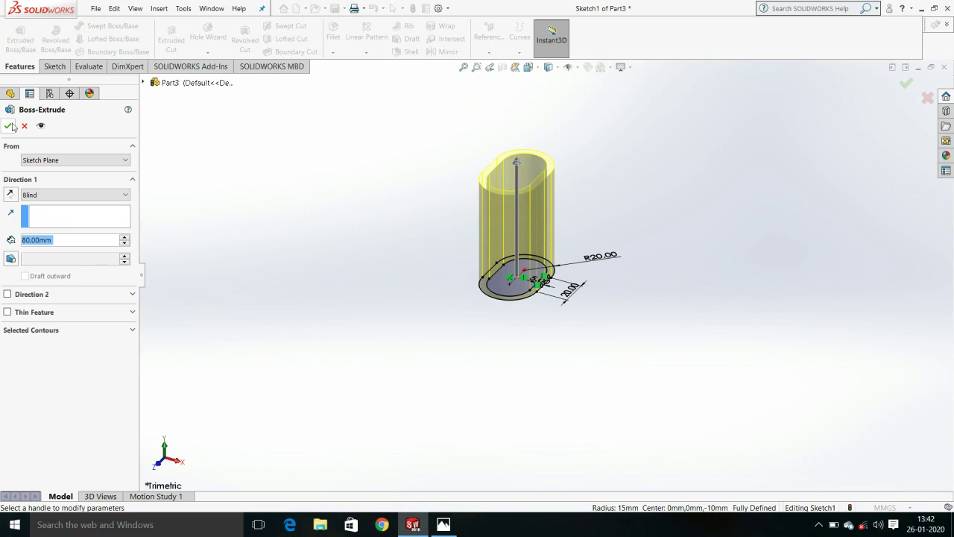
left_click(8, 125)
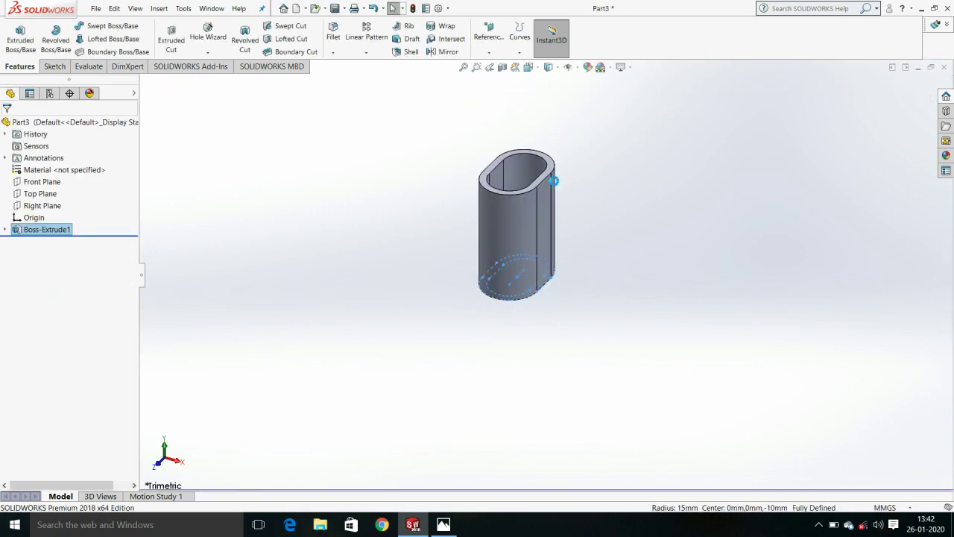
scroll(594, 241, "down", 5)
scroll(539, 222, "down", 3)
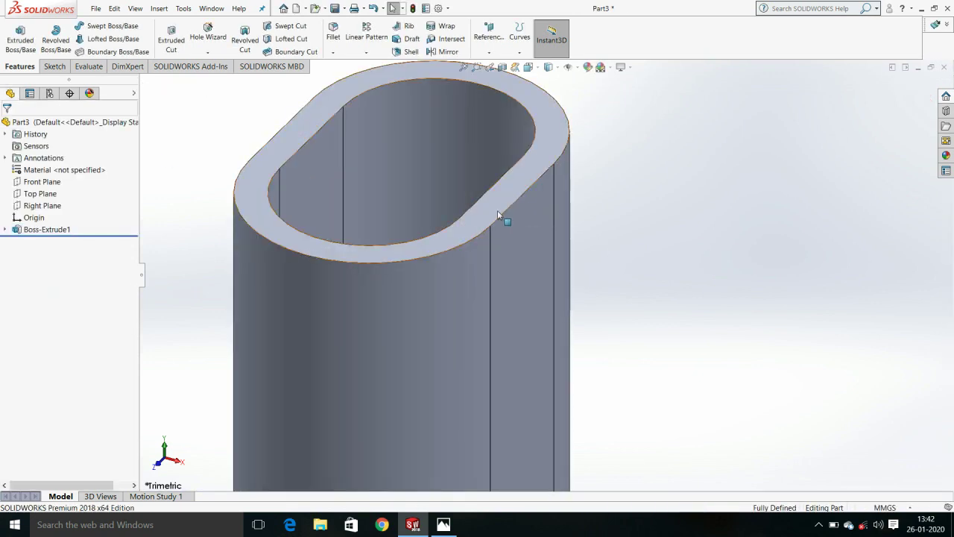
mouse_move(657, 262)
middle_mouse_down()
mouse_move(622, 204)
mouse_move(651, 210)
mouse_move(630, 215)
middle_mouse_up()
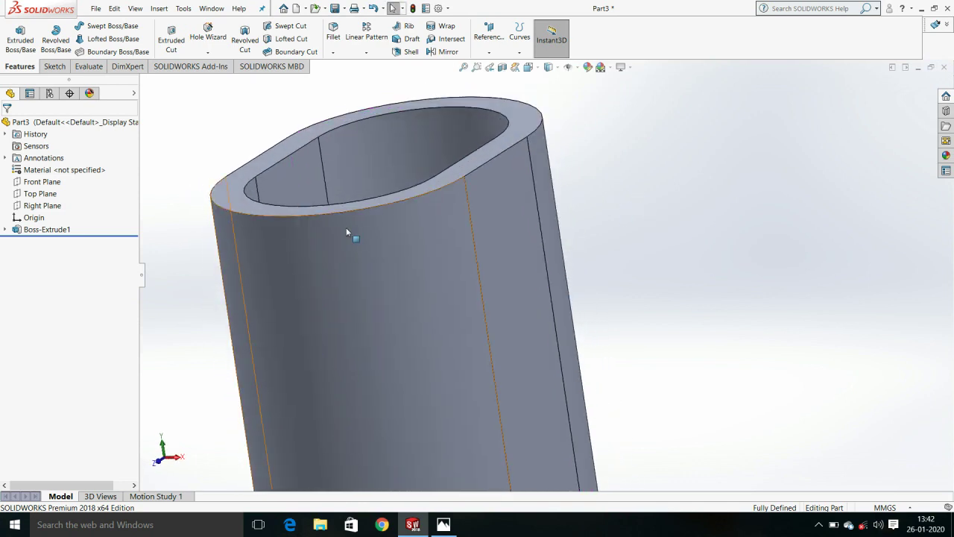
left_click(333, 54)
Step: Chamfer the tube's top outer edge 5 mm at 45°
left_click(351, 77)
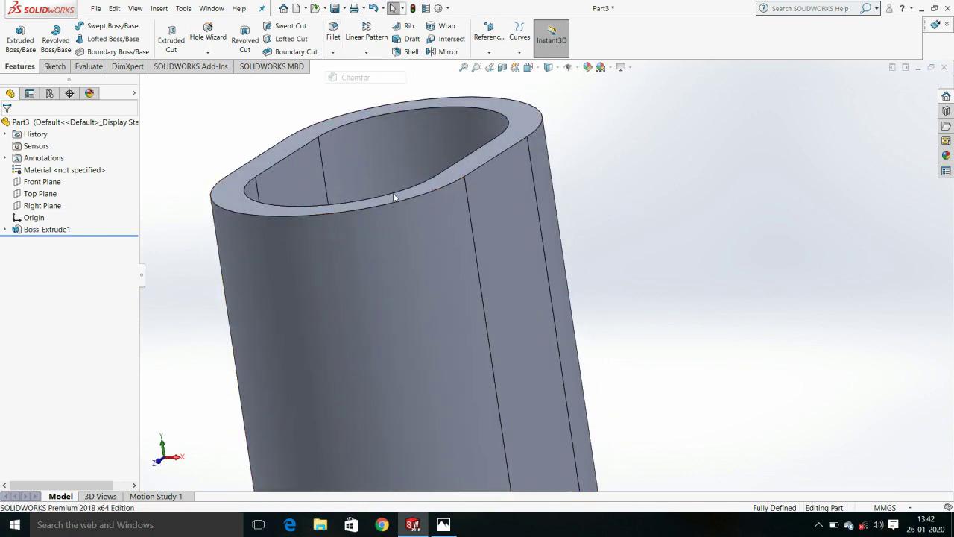
left_click(388, 205)
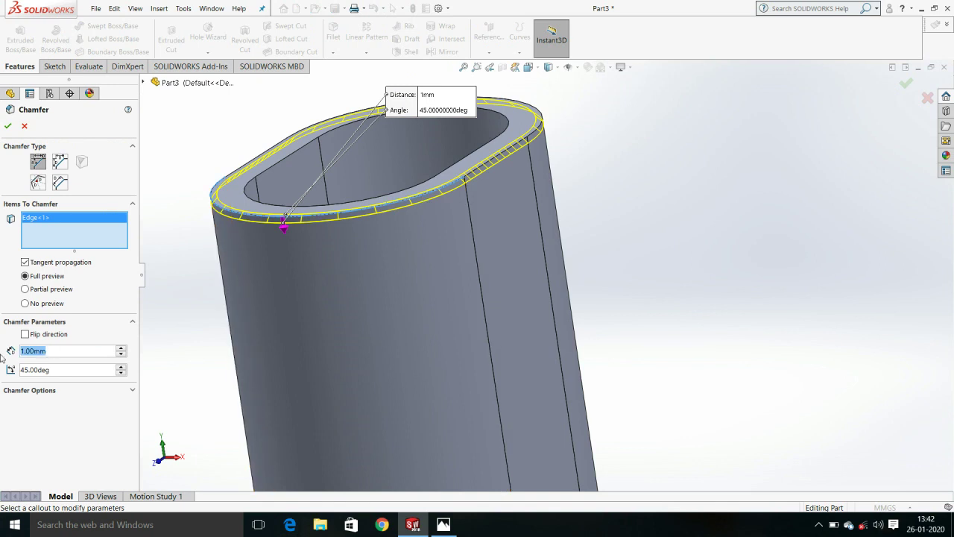
type("10")
key("Return")
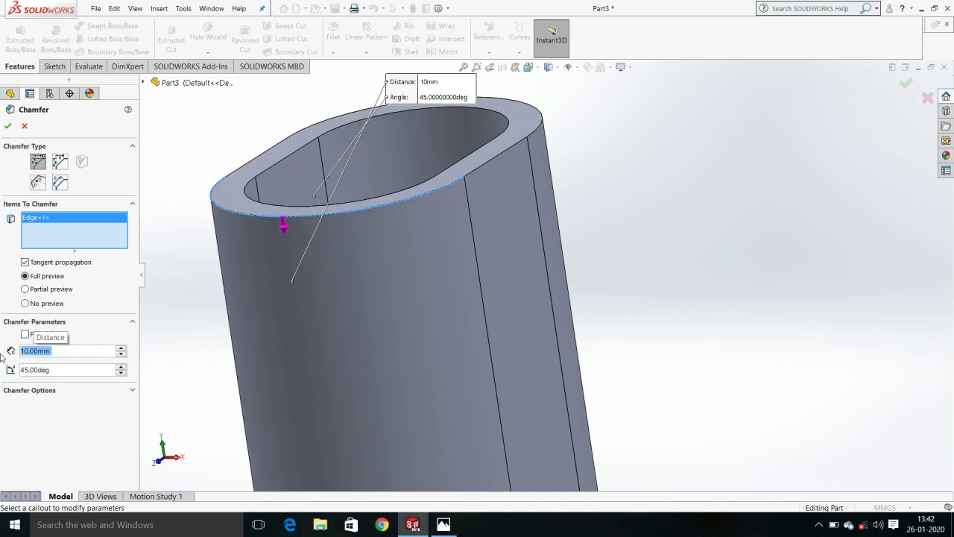
type("5")
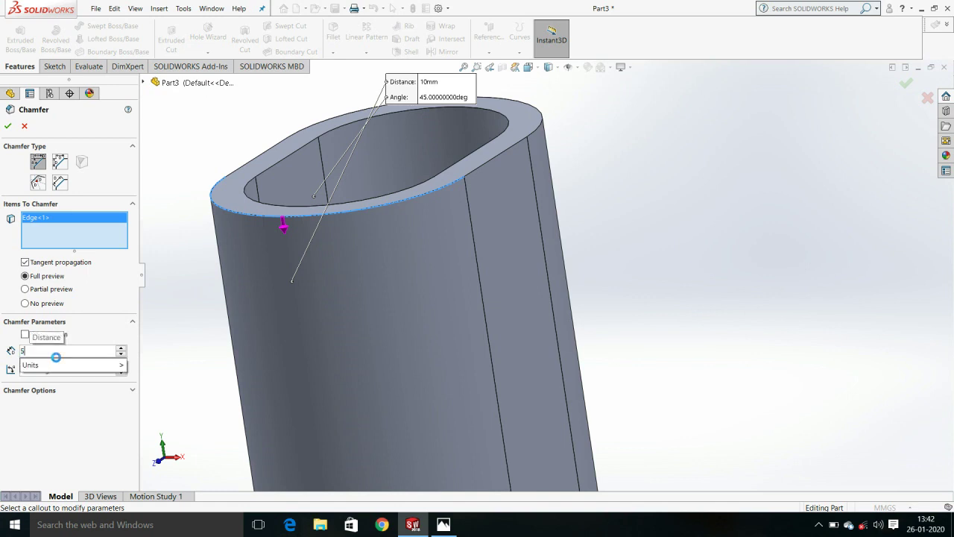
key("Return")
middle_click_drag(274, 359, 322, 325)
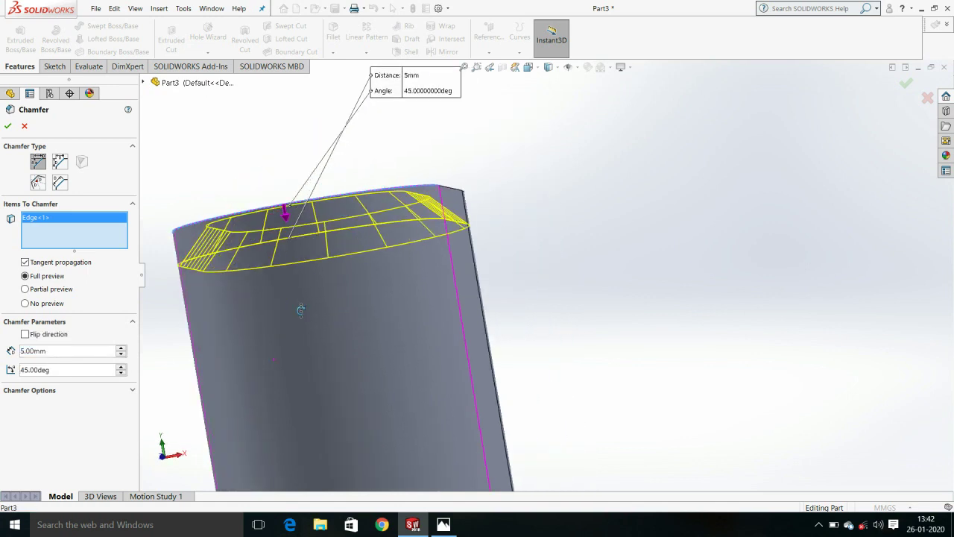
left_click(6, 127)
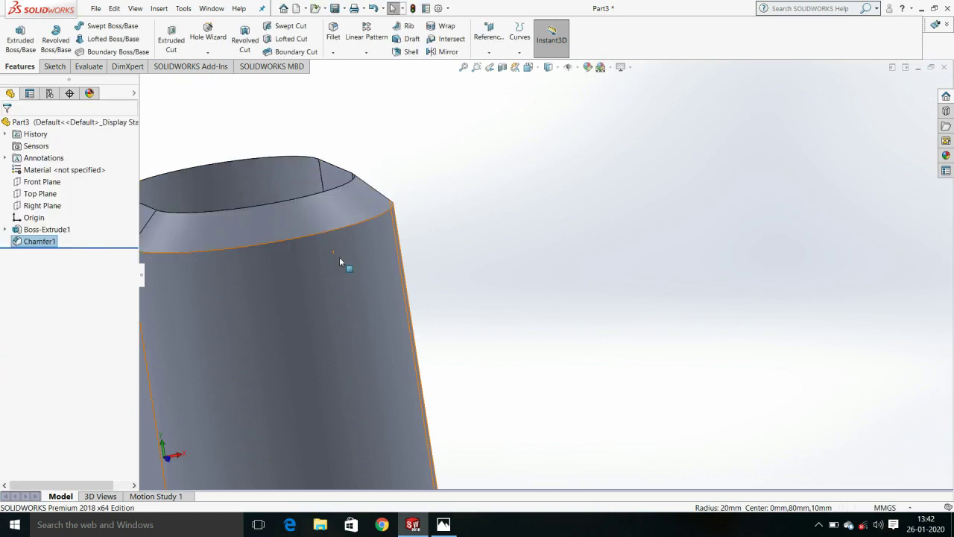
scroll(334, 253, "up", 3)
middle_click_drag(401, 262, 531, 217)
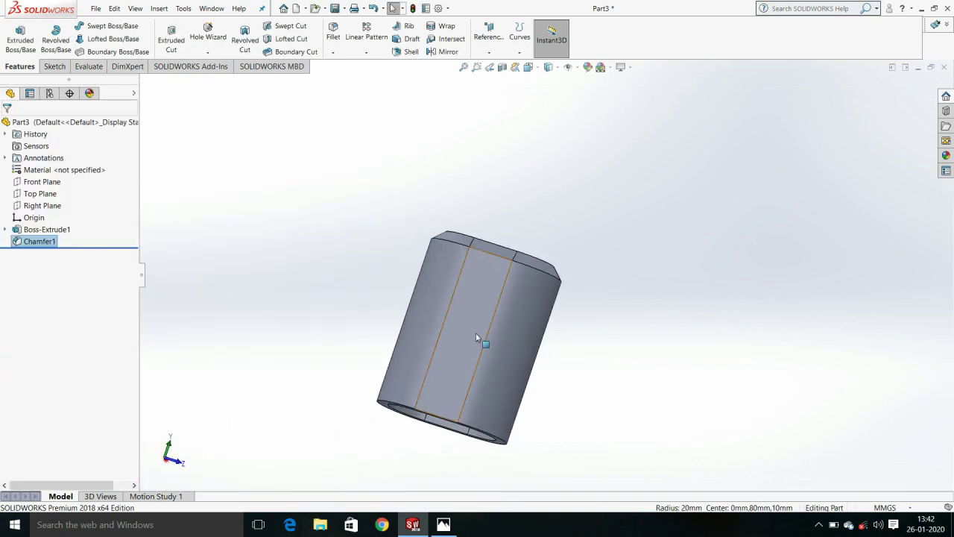
Step: Start a sketch on the tube's flat side face, viewed from the left, and draw a circle
left_click(469, 332)
right_click(468, 332)
left_click(493, 286)
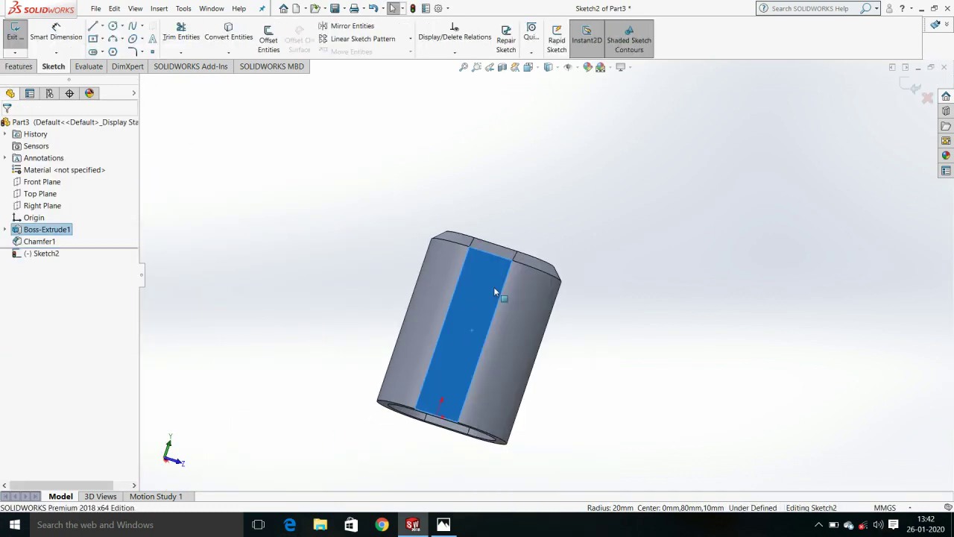
key("space")
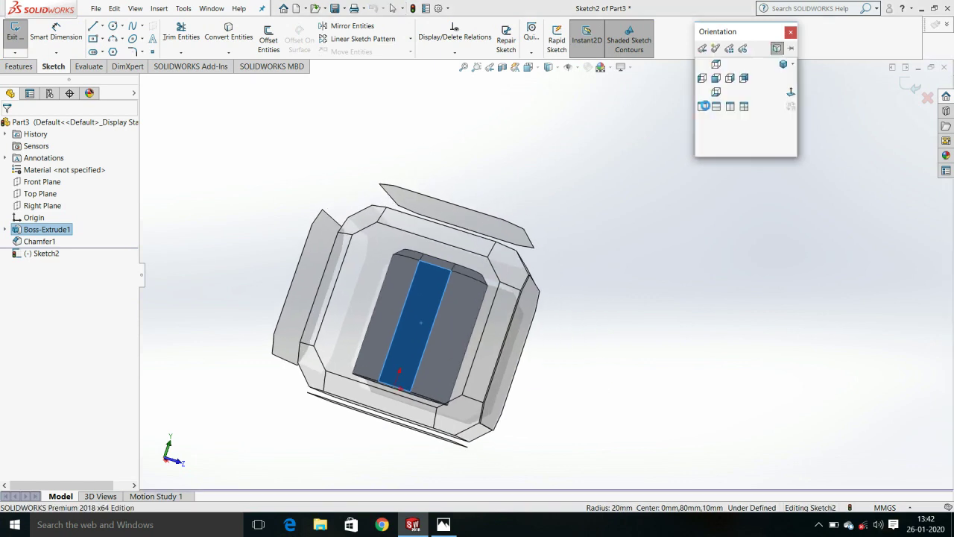
left_click(385, 338)
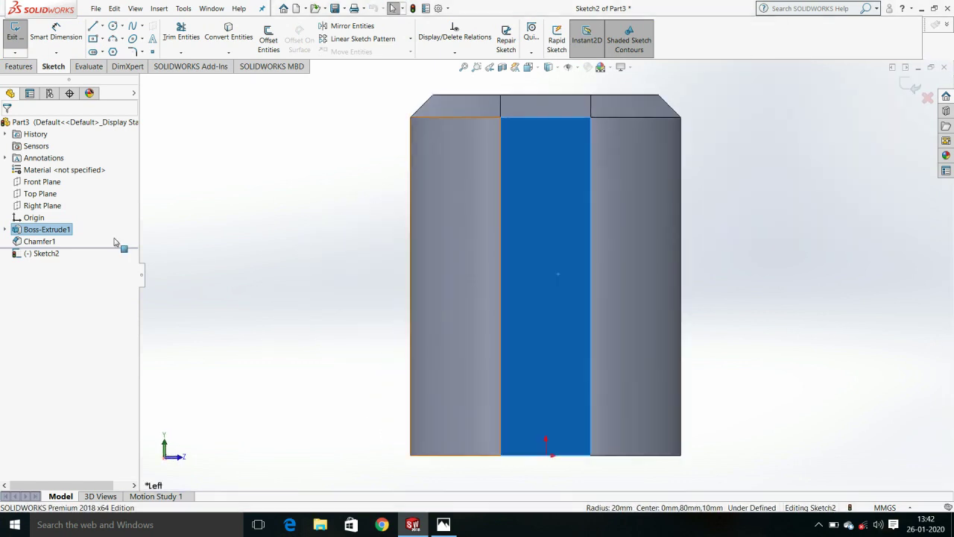
left_click(113, 26)
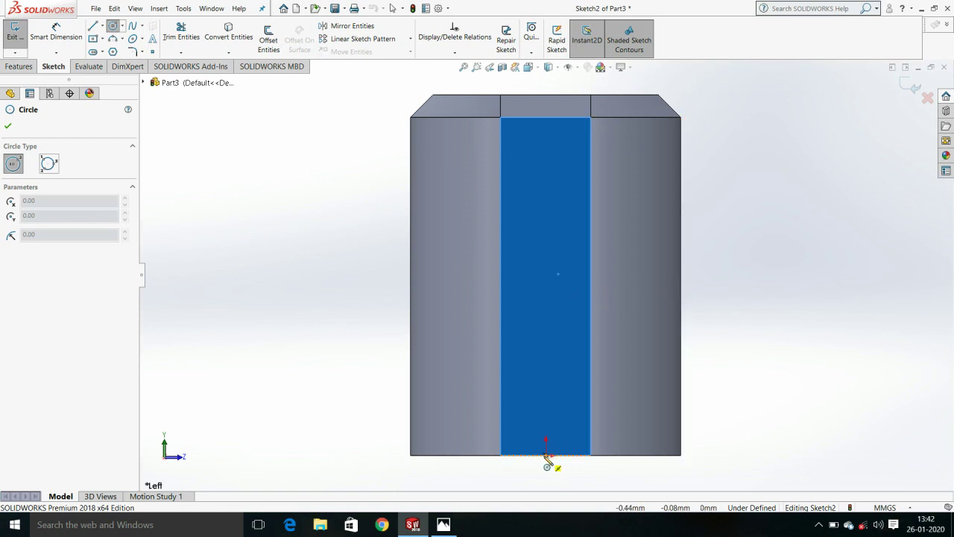
left_click(543, 285)
left_click(557, 296)
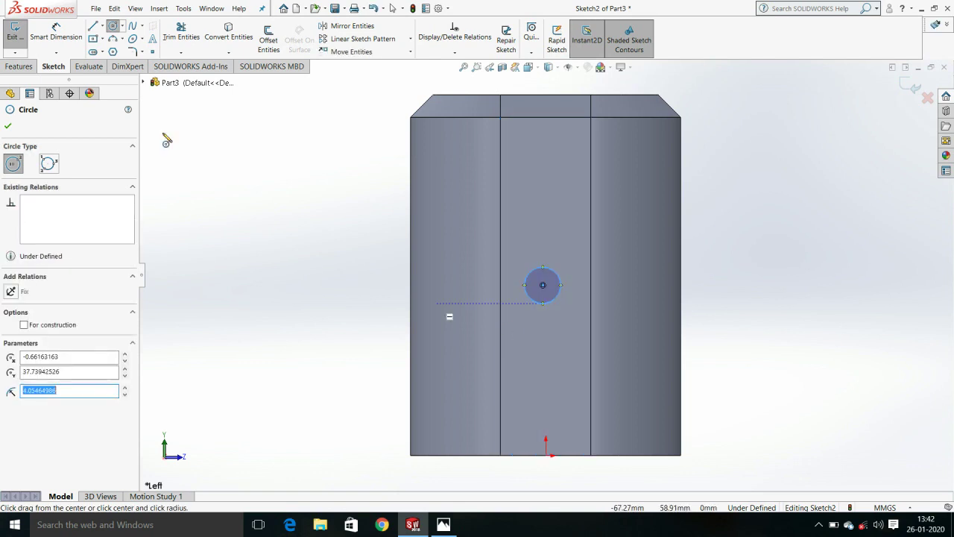
Step: Dimension the circle to a 15 mm diameter
left_click(56, 33)
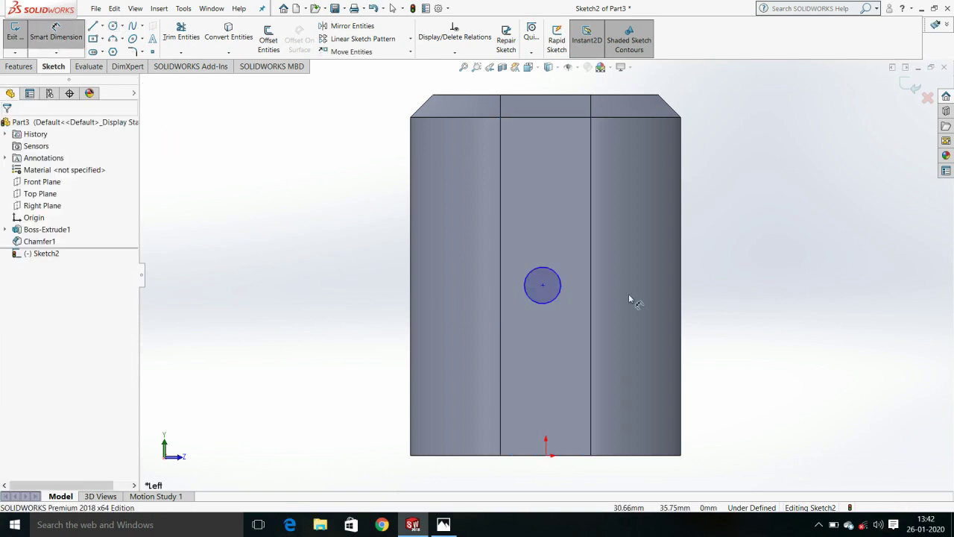
left_click(559, 282)
left_click(828, 258)
type("15")
key("Return")
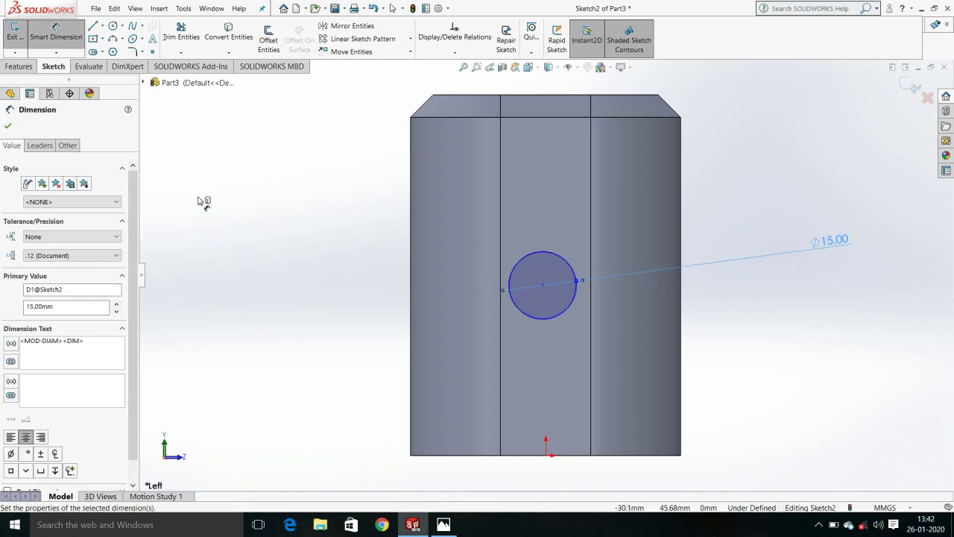
left_click(9, 128)
key("Escape")
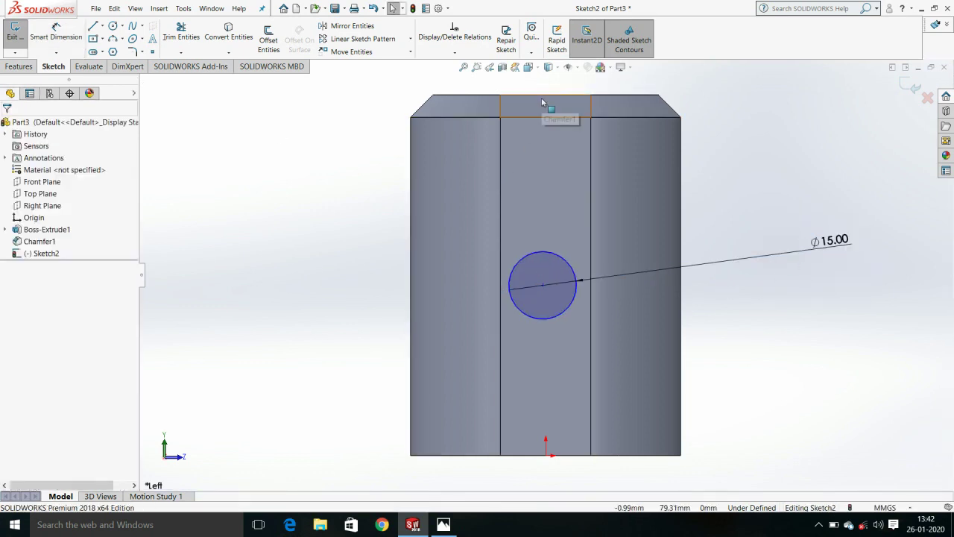
left_click(542, 103)
key("Escape")
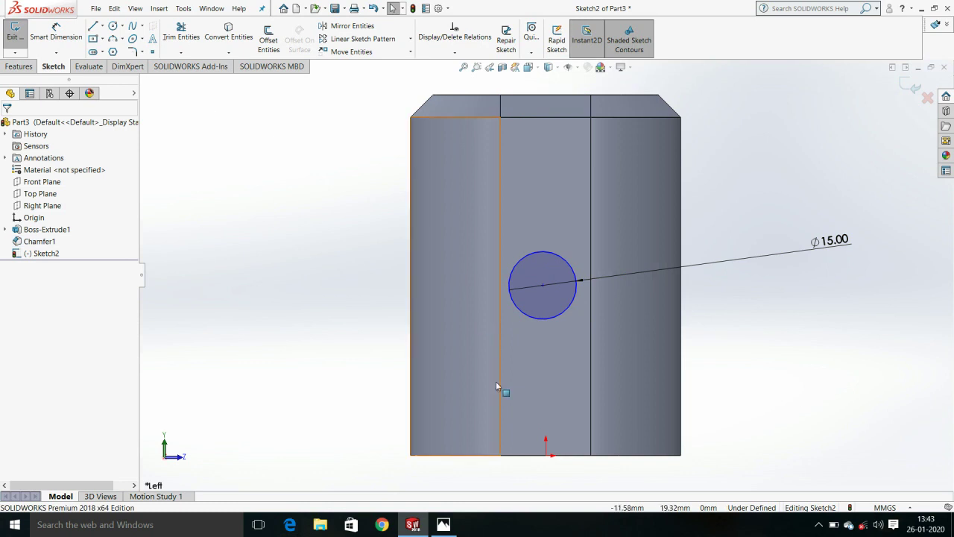
Step: Place the circle centre 40 mm above the tube's bottom edge
left_click(56, 33)
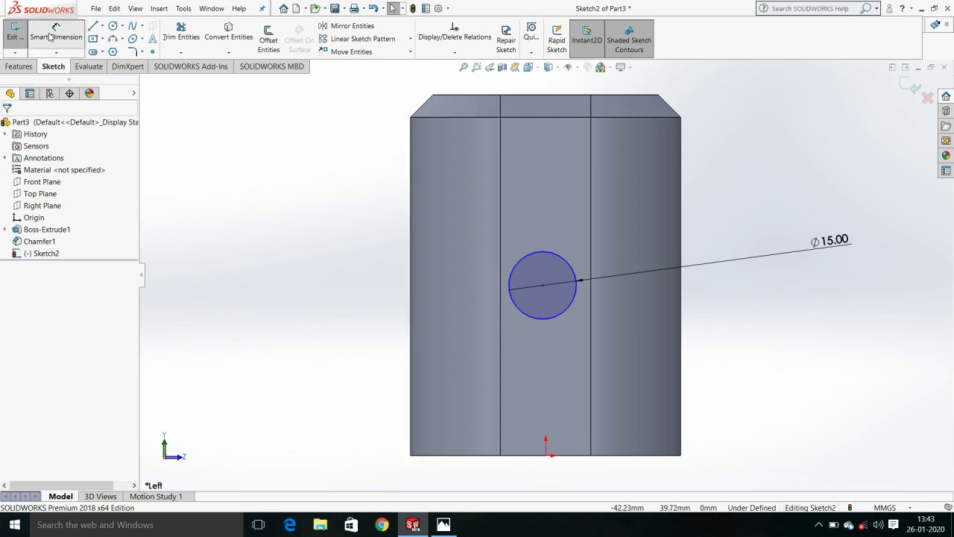
left_click(525, 456)
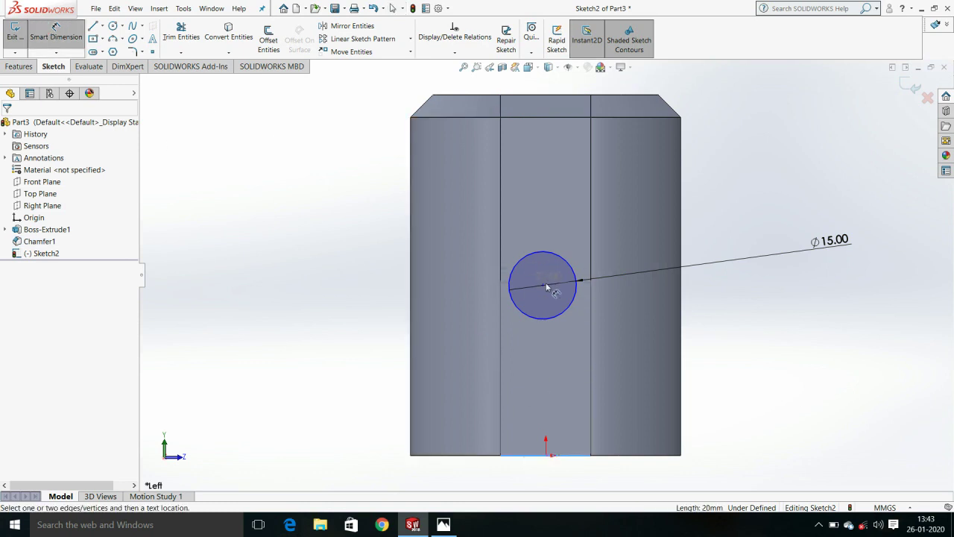
left_click(542, 285)
left_click(358, 344)
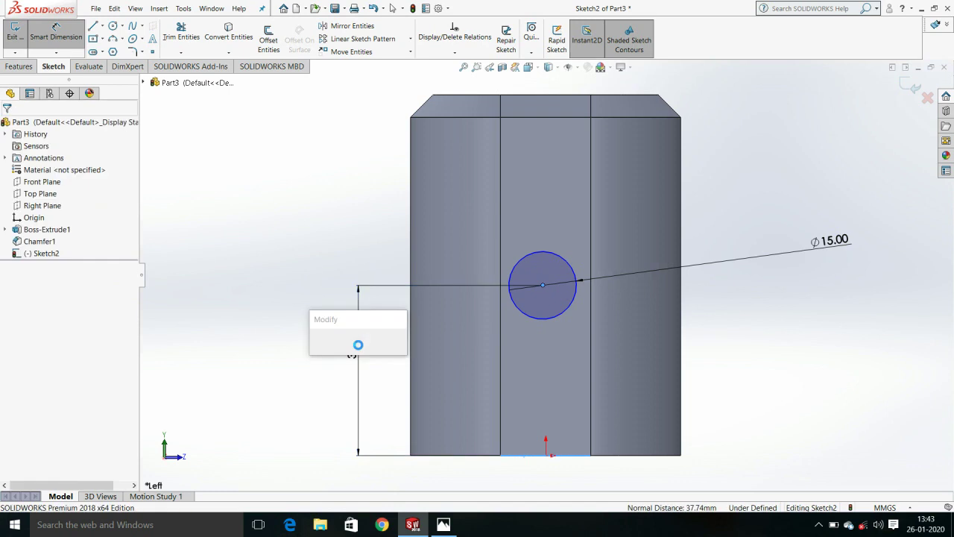
type("40")
key("Return")
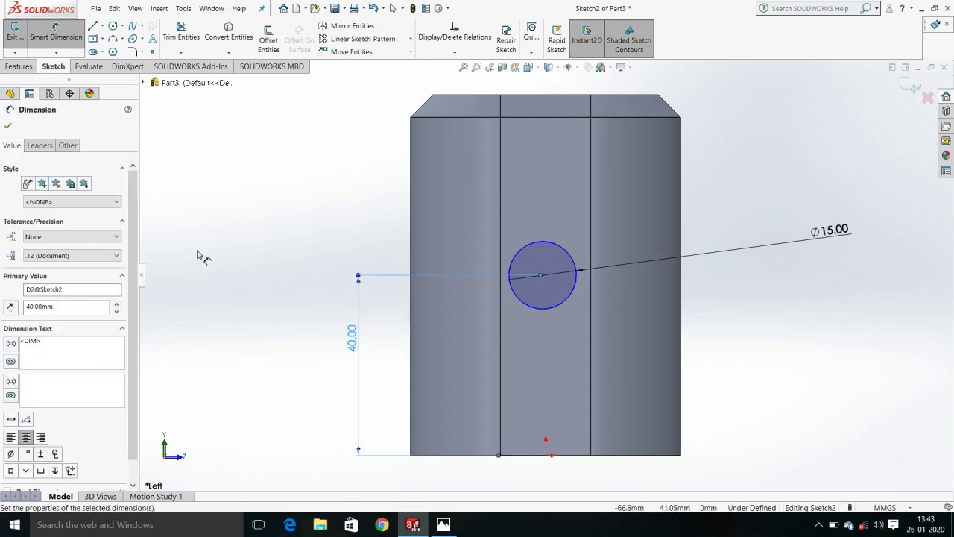
left_click(7, 125)
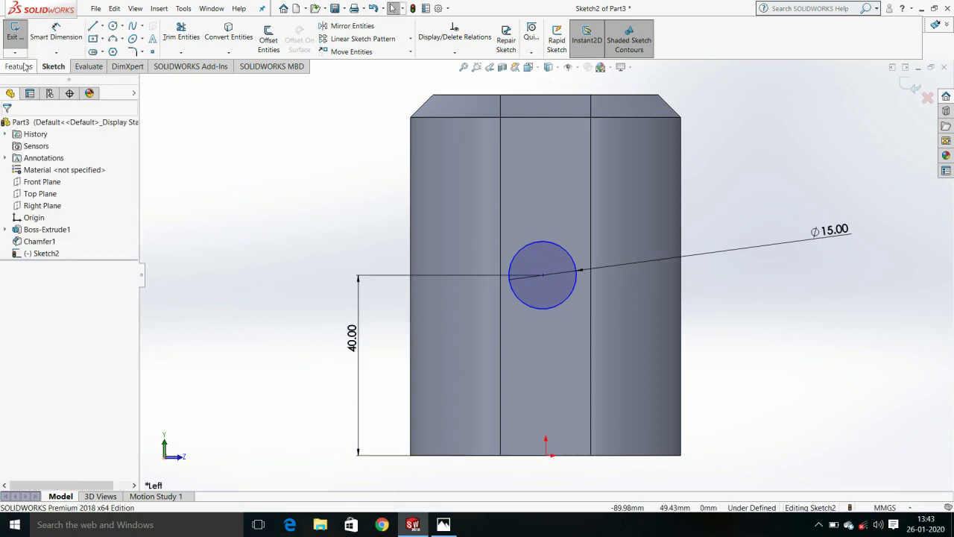
left_click(19, 66)
left_click(170, 40)
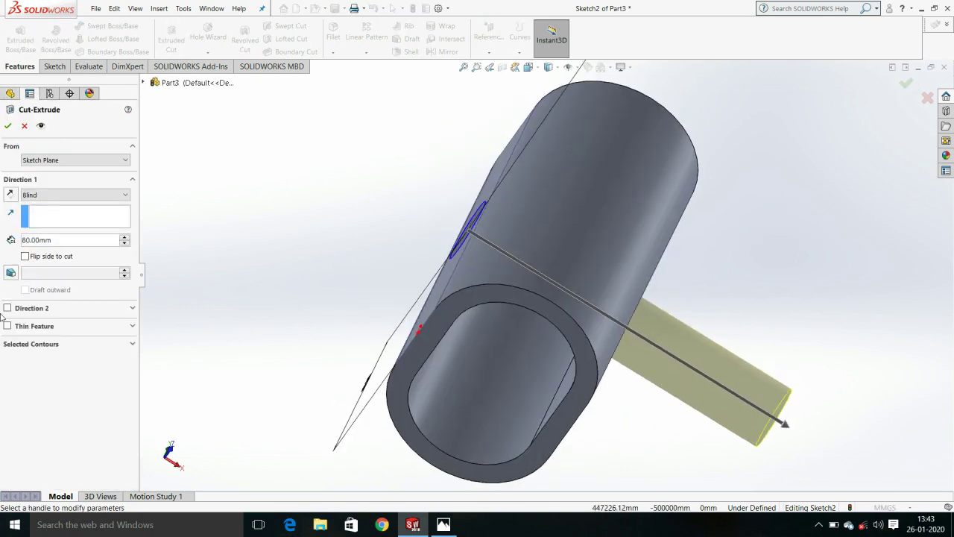
Step: Cut the Ø15 mm hole through the tube's side, check it, and open Save As for Part3
left_click(8, 126)
middle_click_drag(370, 283, 412, 306)
left_click(296, 343)
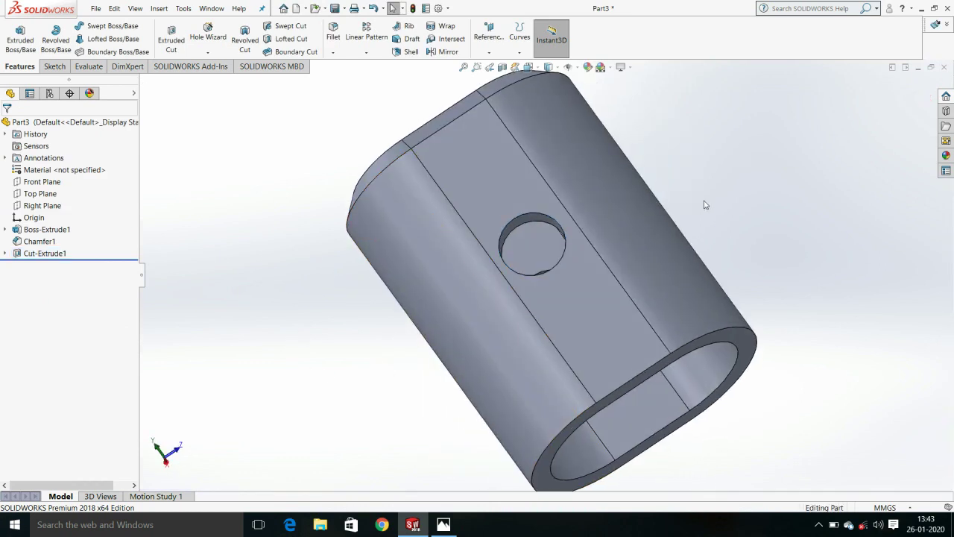
scroll(700, 209, "down", 2)
scroll(693, 219, "up", 5)
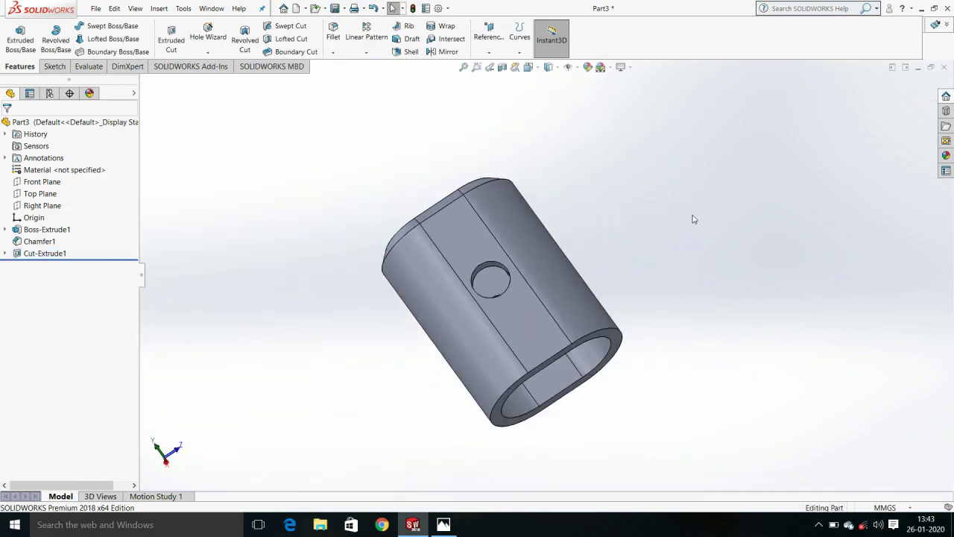
left_click(505, 268)
left_click(772, 248)
key("ctrl+s")
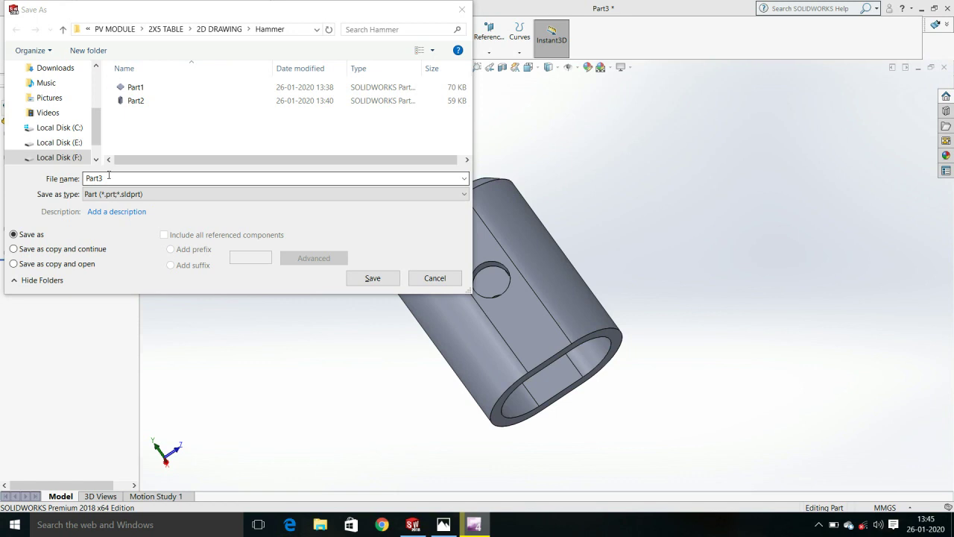
Step: Save the part as Part3, close it, and start a new blank part from the Part template
left_click(372, 278)
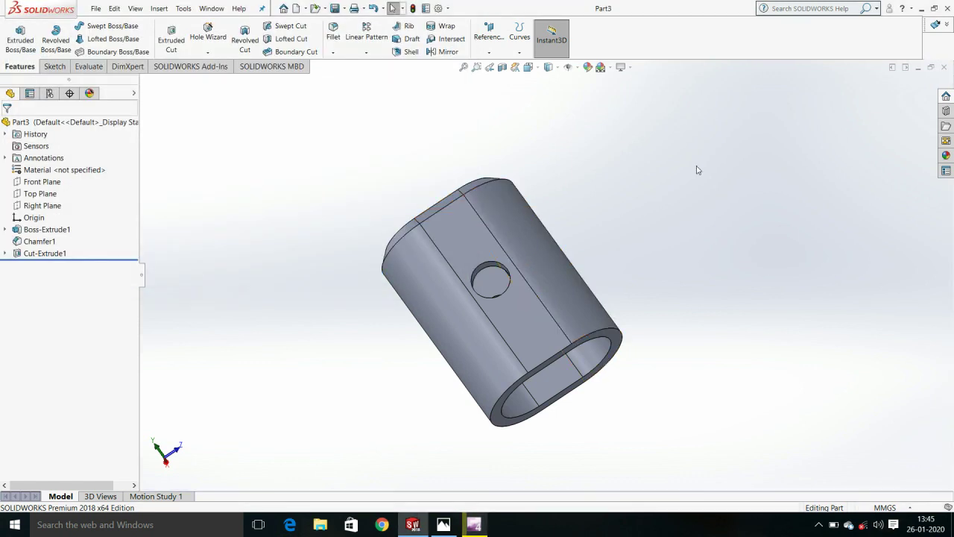
left_click(944, 66)
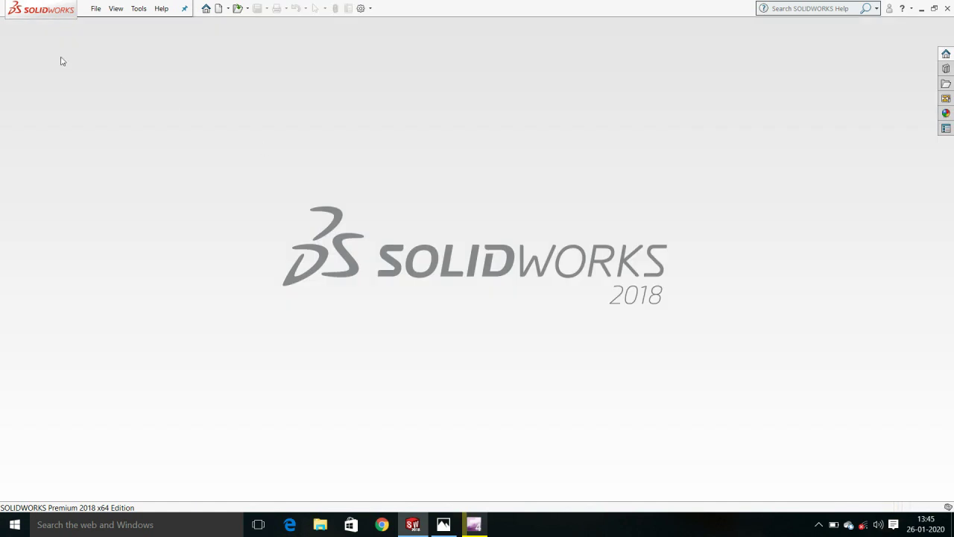
left_click(95, 9)
left_click(114, 25)
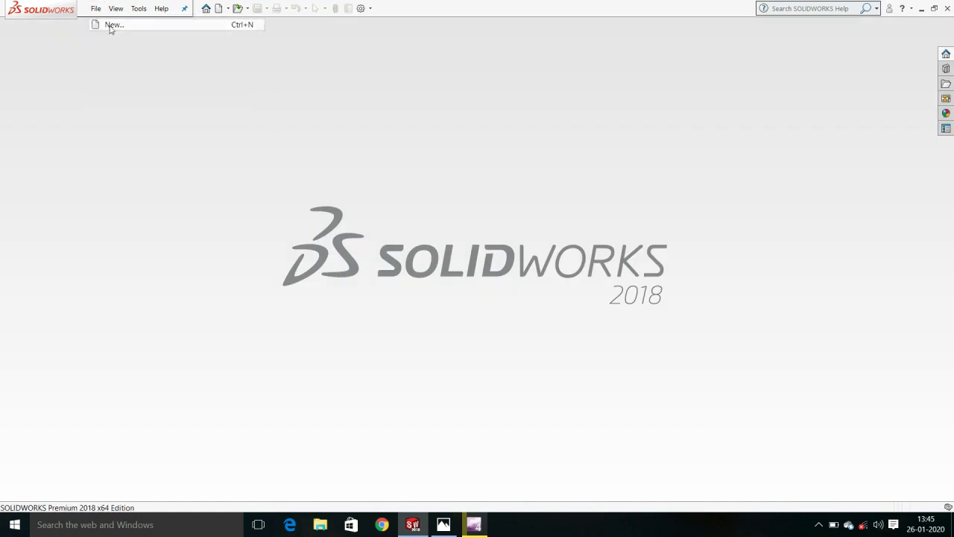
left_click(205, 197)
left_click(399, 389)
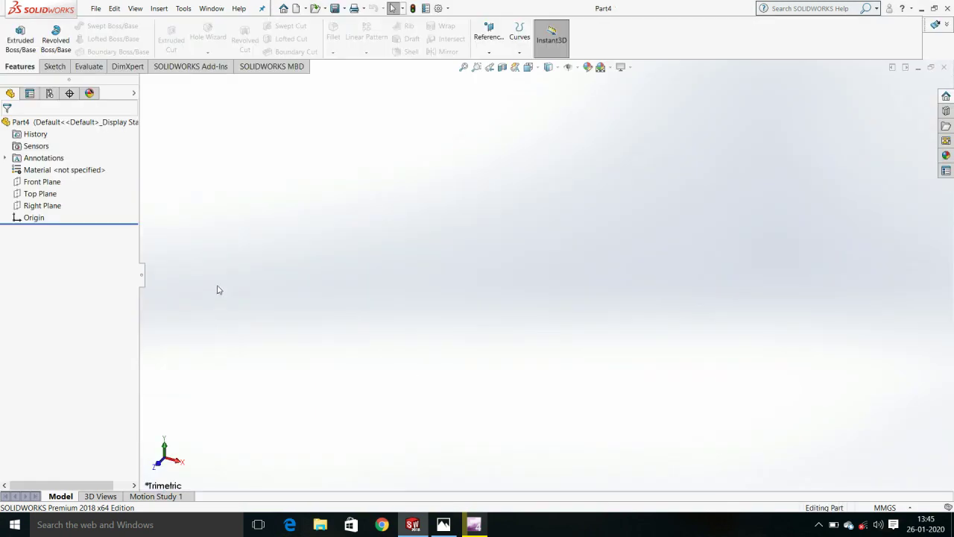
Step: Sketch a 15 mm diameter circle centred on the origin on the Top Plane
left_click(43, 195)
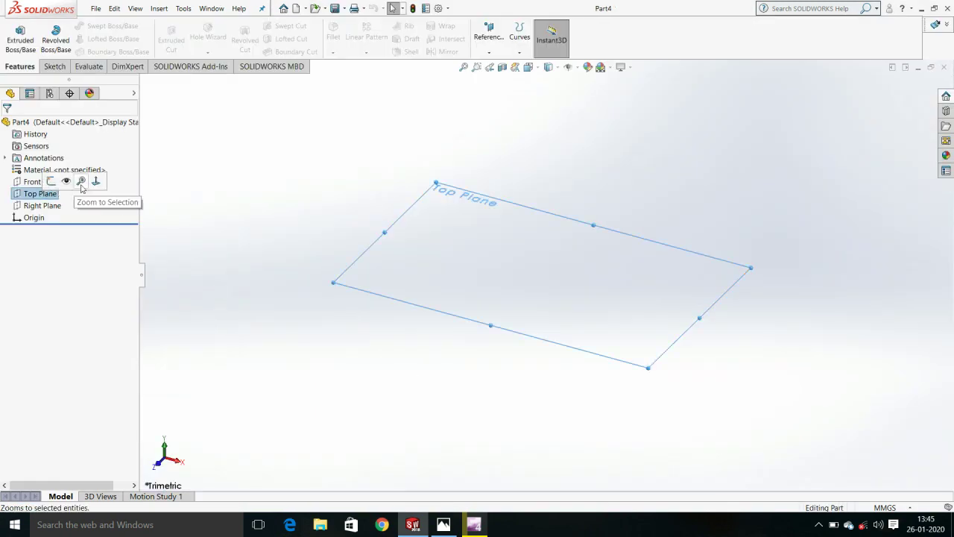
left_click(95, 185)
left_click(56, 67)
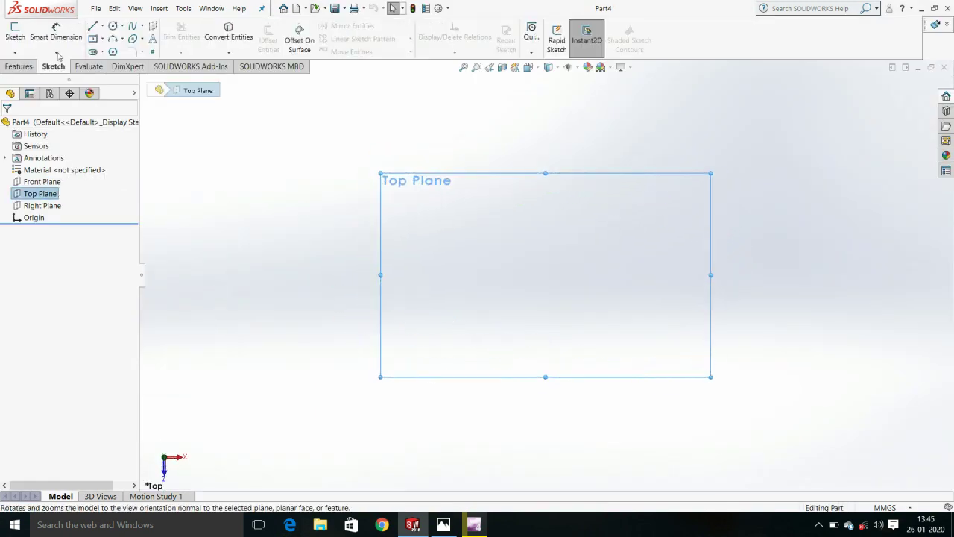
left_click(112, 26)
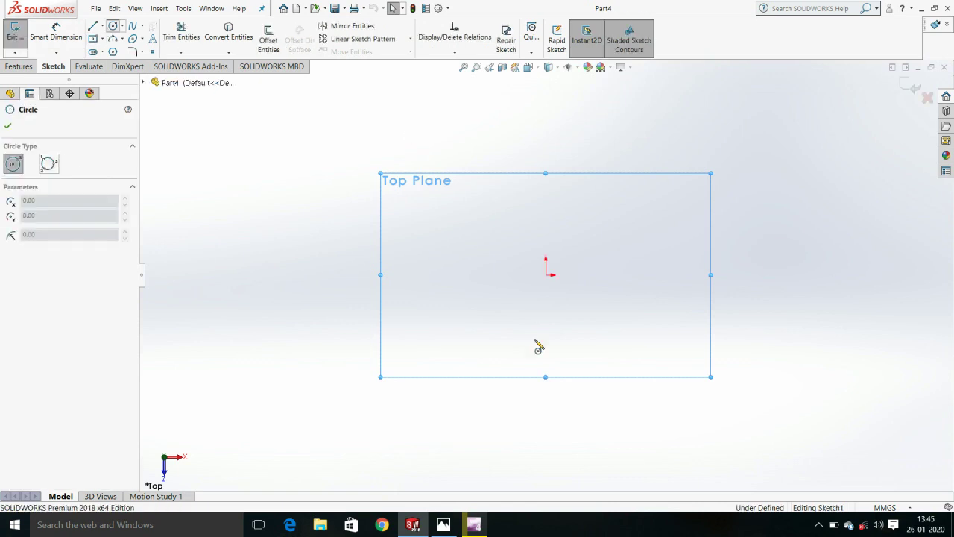
left_click(546, 274)
left_click(639, 240)
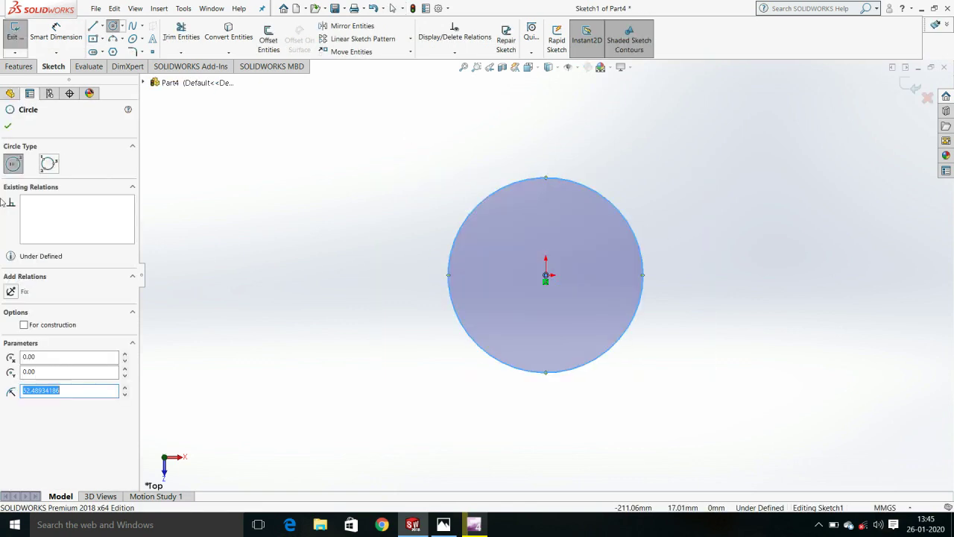
left_click(7, 125)
left_click(43, 41)
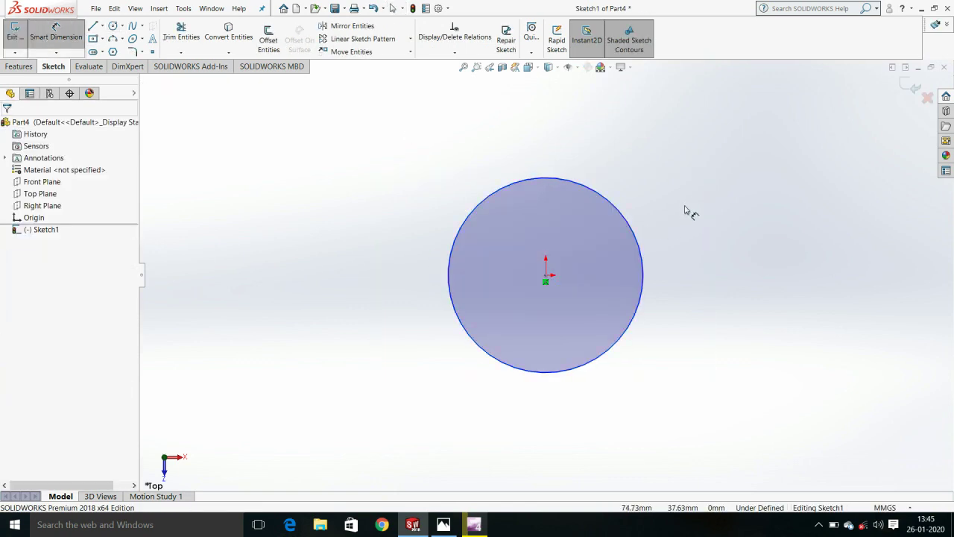
left_click(637, 232)
left_click(749, 234)
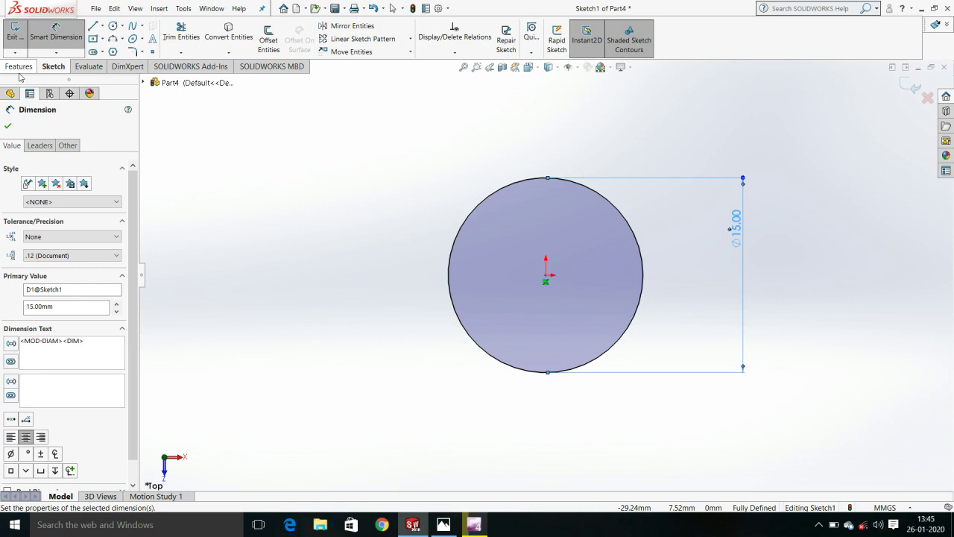
Step: Extrude the circle 30 mm into a solid cylinder, then close the part and choose to save it
left_click(19, 67)
left_click(20, 37)
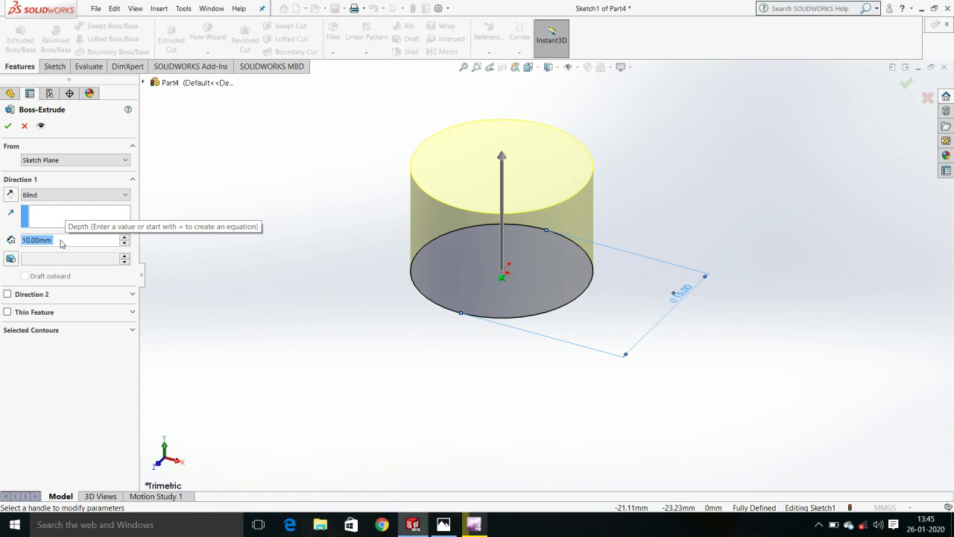
type("30")
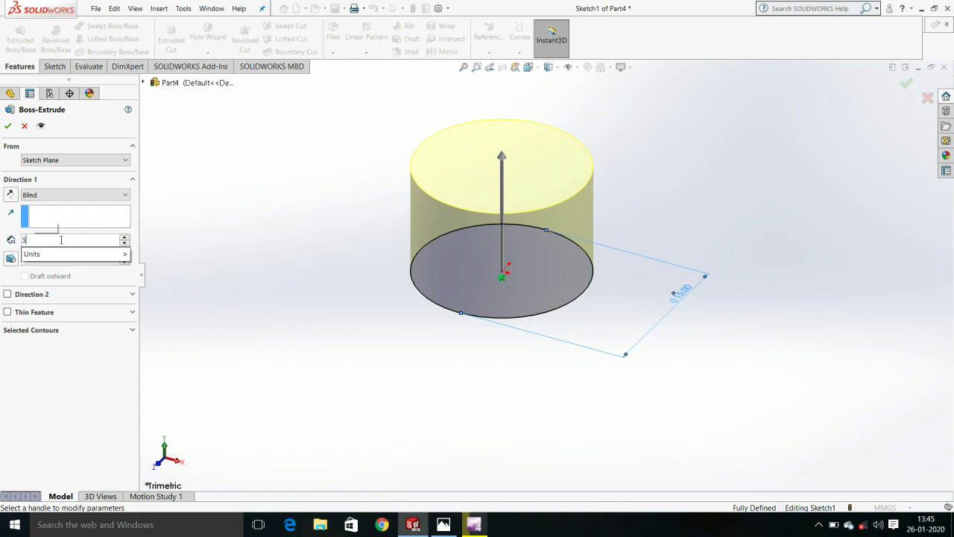
key("Return")
scroll(499, 245, "up", 5)
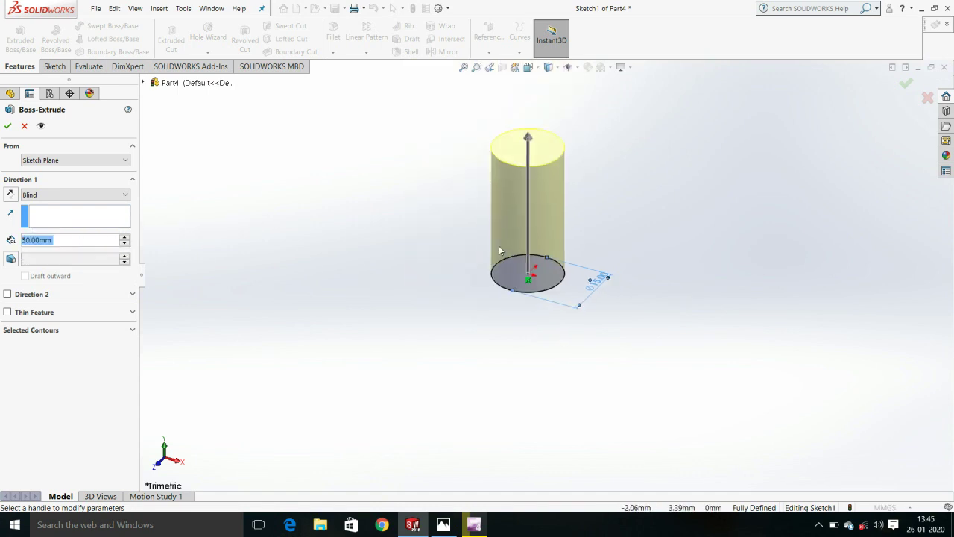
middle_click_drag(499, 246, 454, 142)
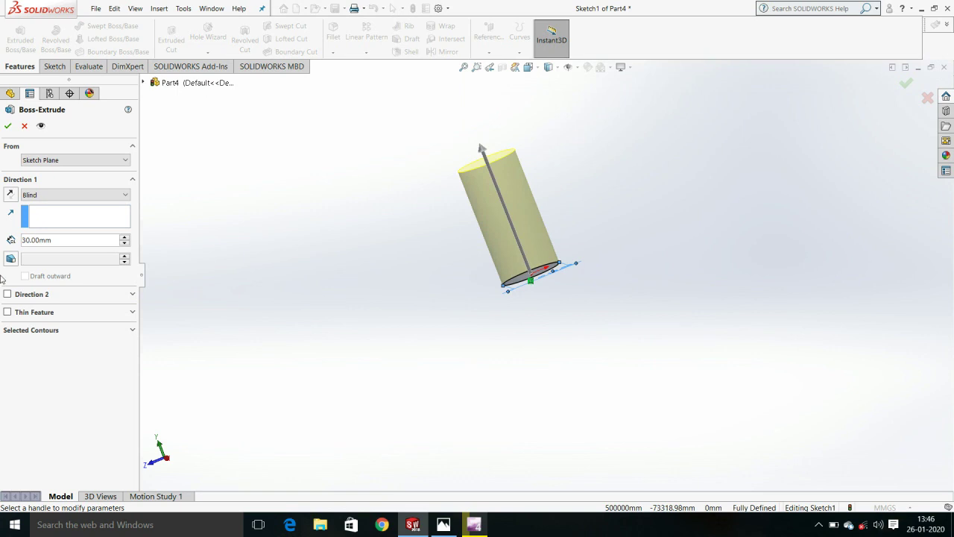
left_click(7, 125)
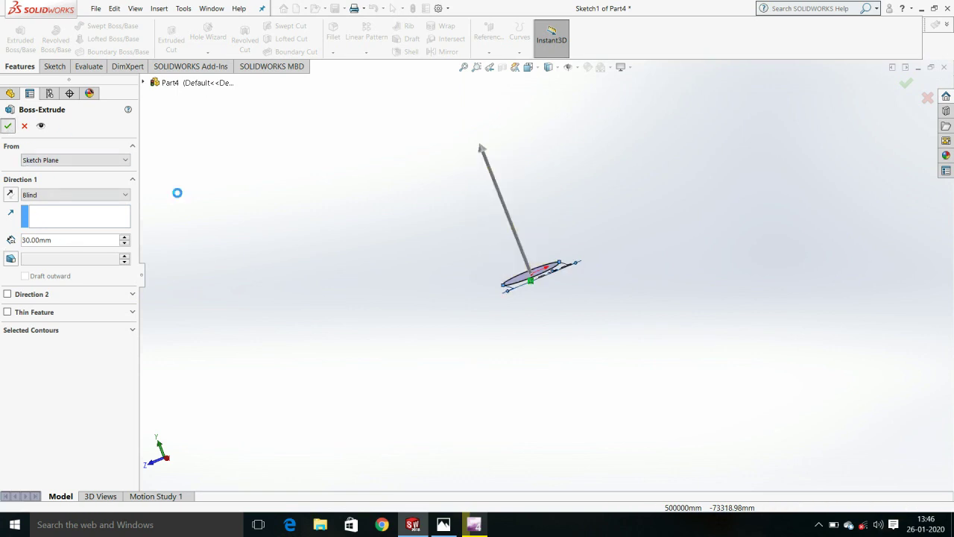
left_click(944, 67)
left_click(424, 236)
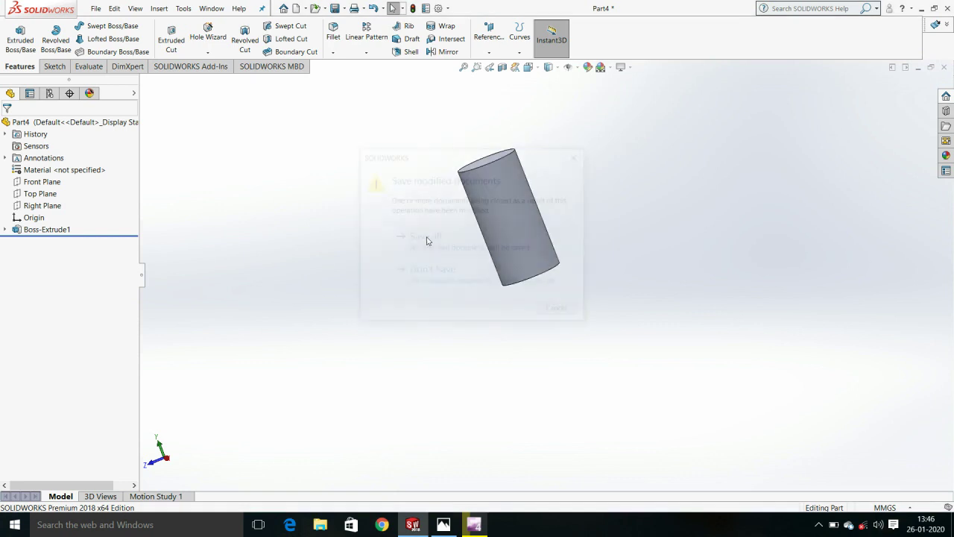
Step: Save the cylinder as Part4 and start a new blank part, Part5
left_click(382, 282)
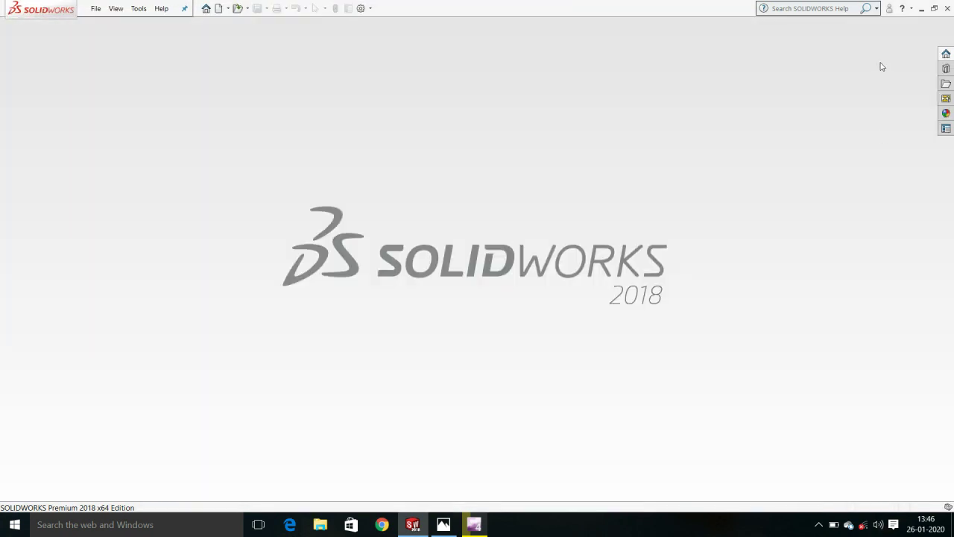
left_click(96, 9)
left_click(112, 25)
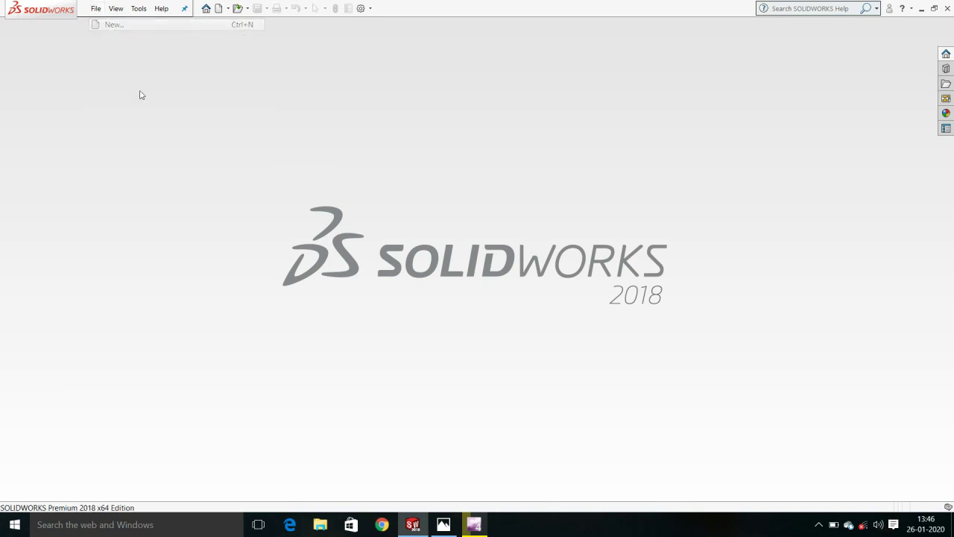
double_click(202, 199)
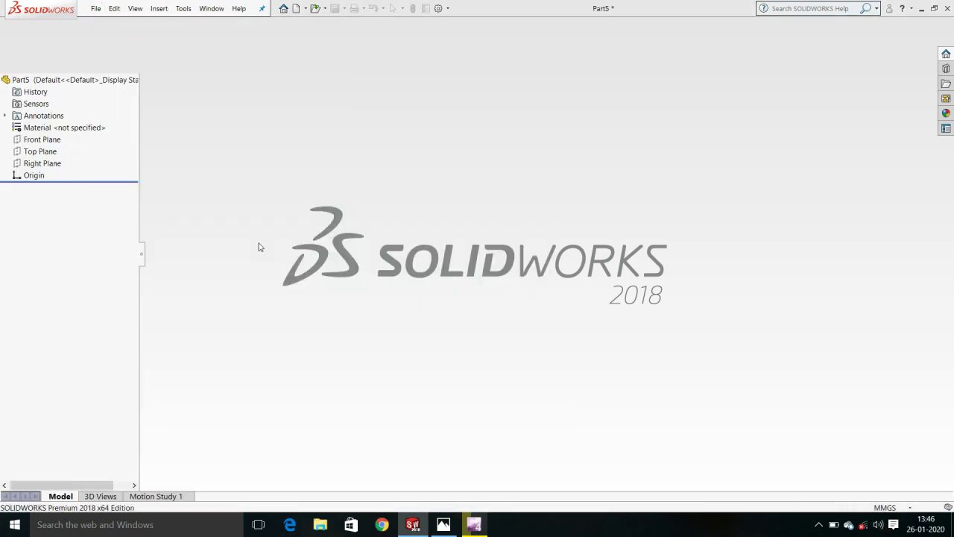
left_click(442, 525)
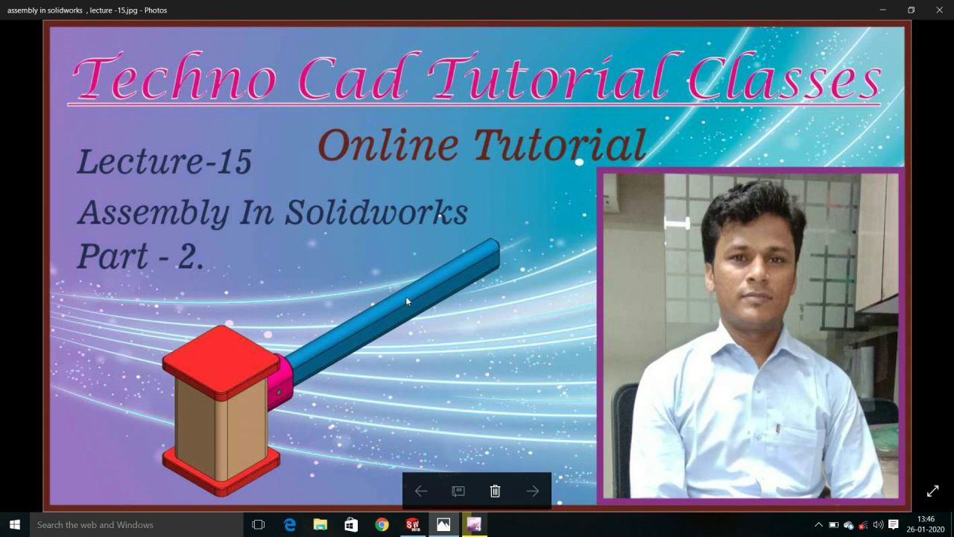
left_click(413, 525)
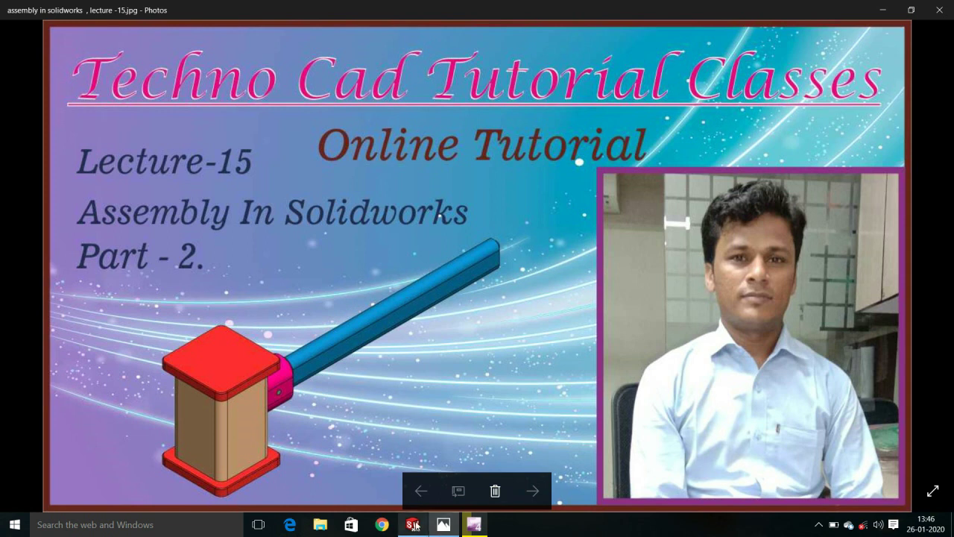
left_click(30, 195)
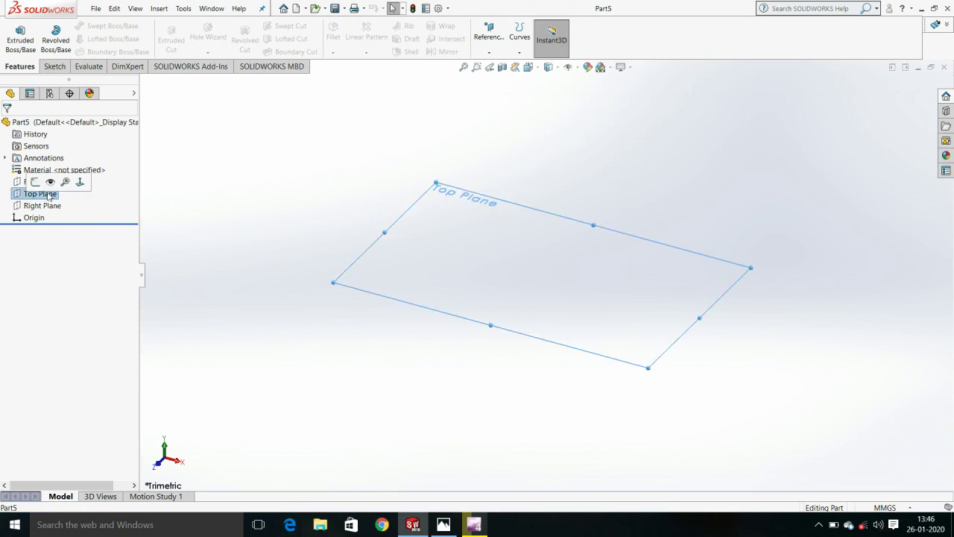
Step: Draw a vertical straight slot starting from the origin on the Top Plane, viewed normal to it
left_click(80, 183)
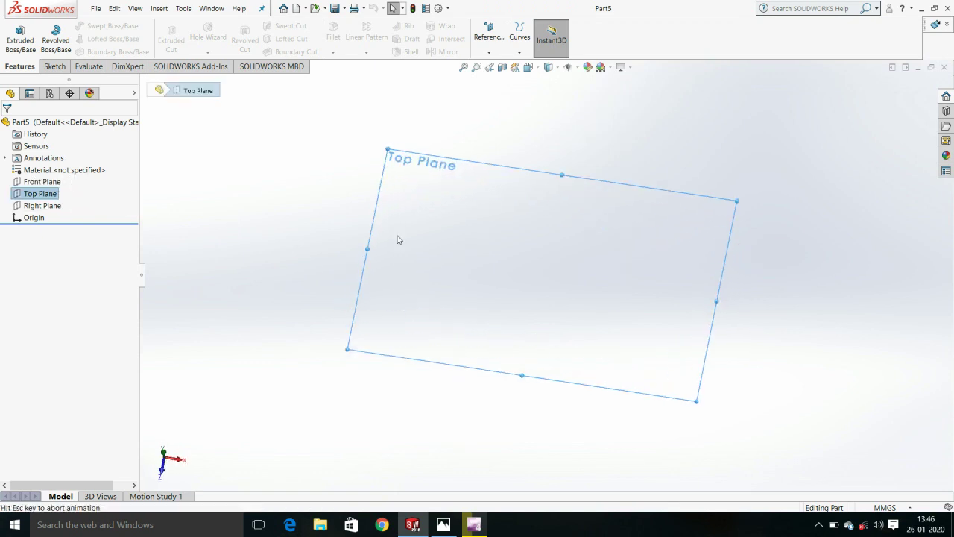
left_click(54, 67)
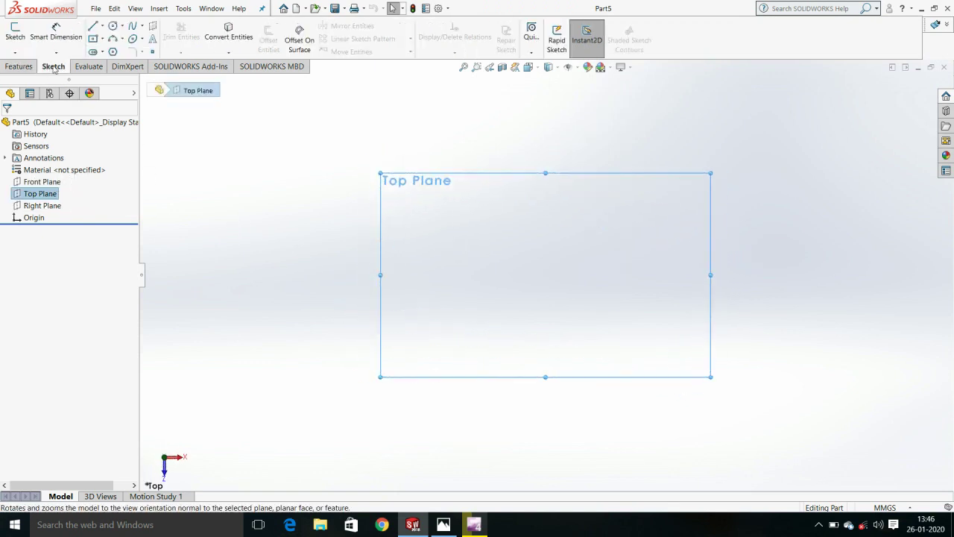
left_click(94, 52)
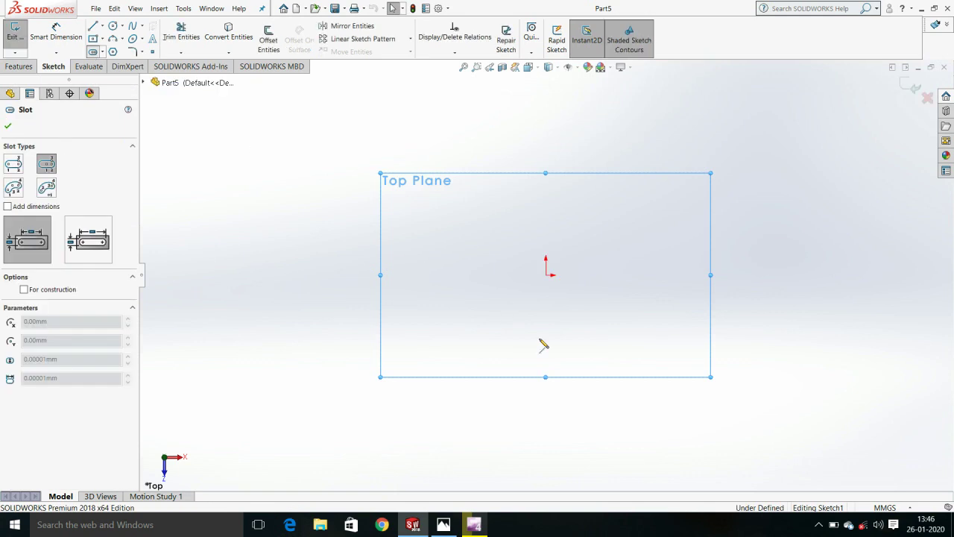
left_click(549, 276)
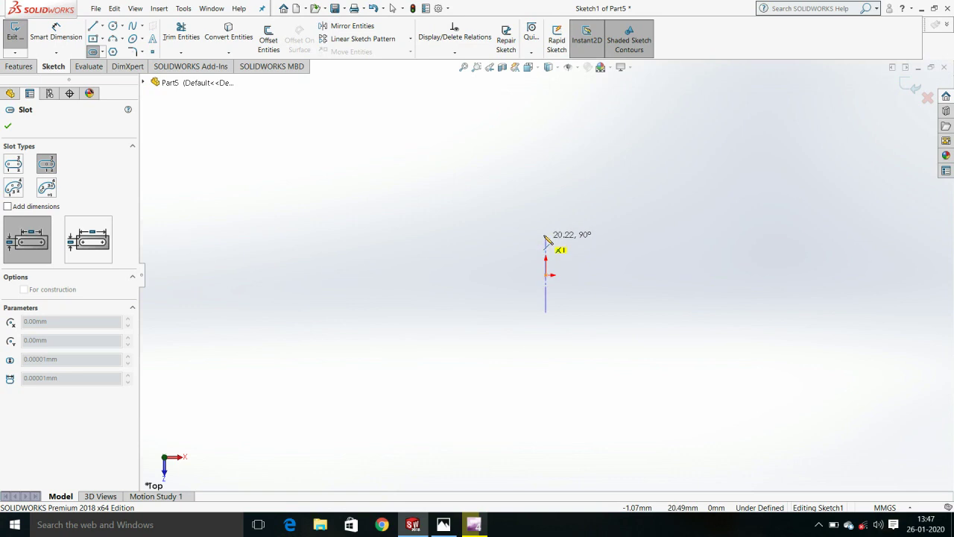
left_click(546, 326)
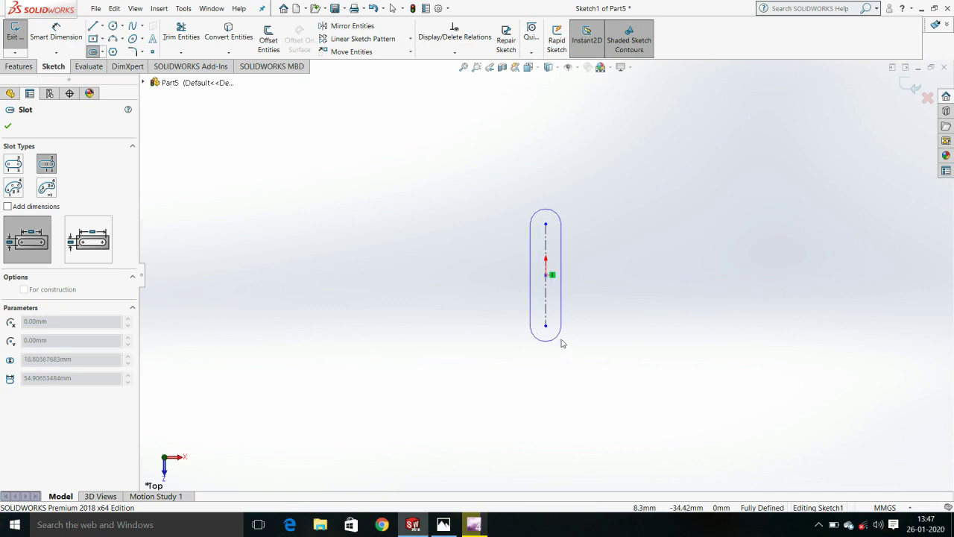
left_click(607, 361)
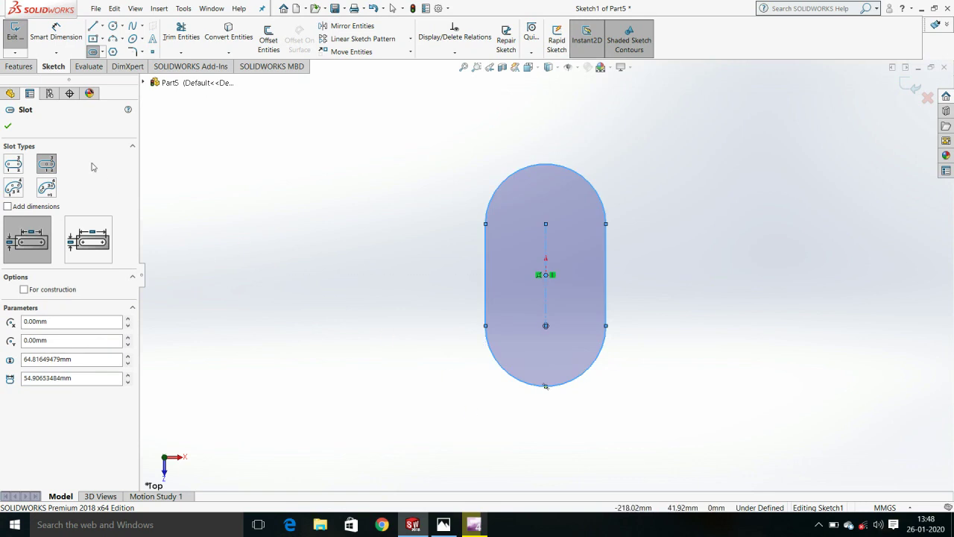
Step: Dimension the slot with a 20 mm end radius and a 20 mm straight side length
left_click(55, 33)
left_click(587, 178)
left_click(638, 134)
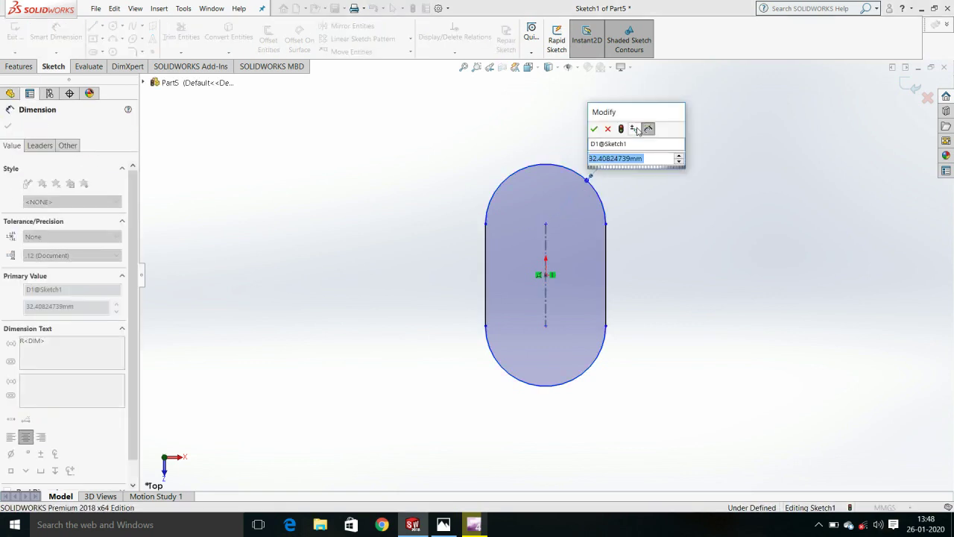
type("20")
key("Return")
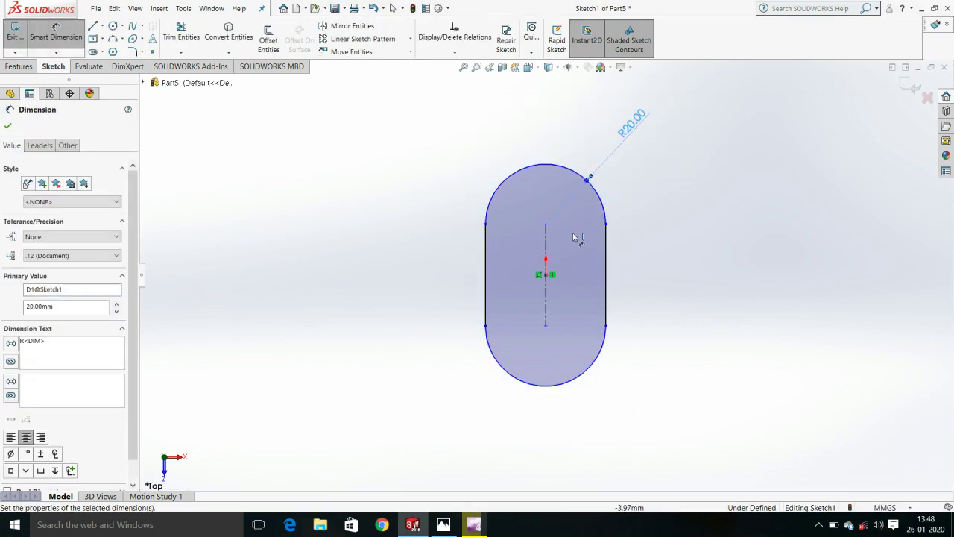
left_click(606, 275)
left_click(671, 273)
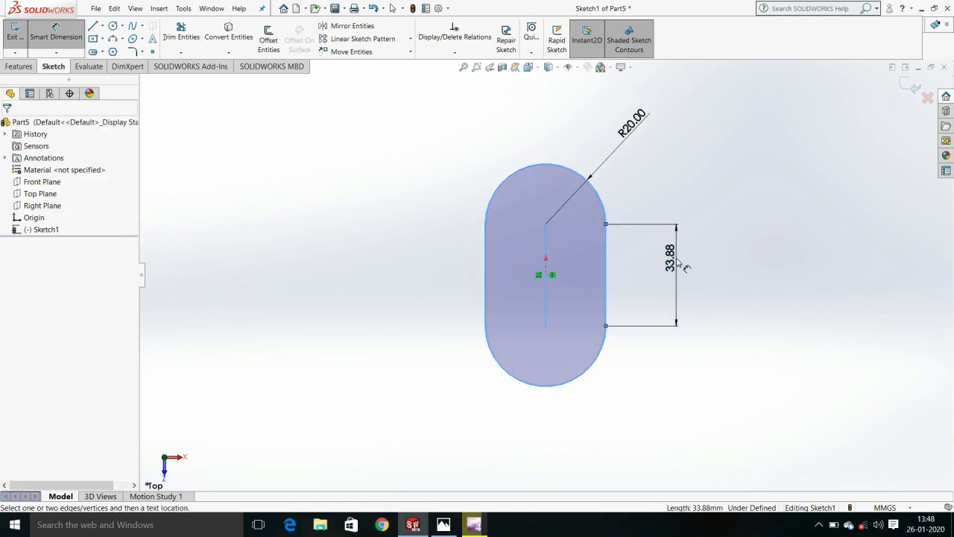
type("20")
key("Return")
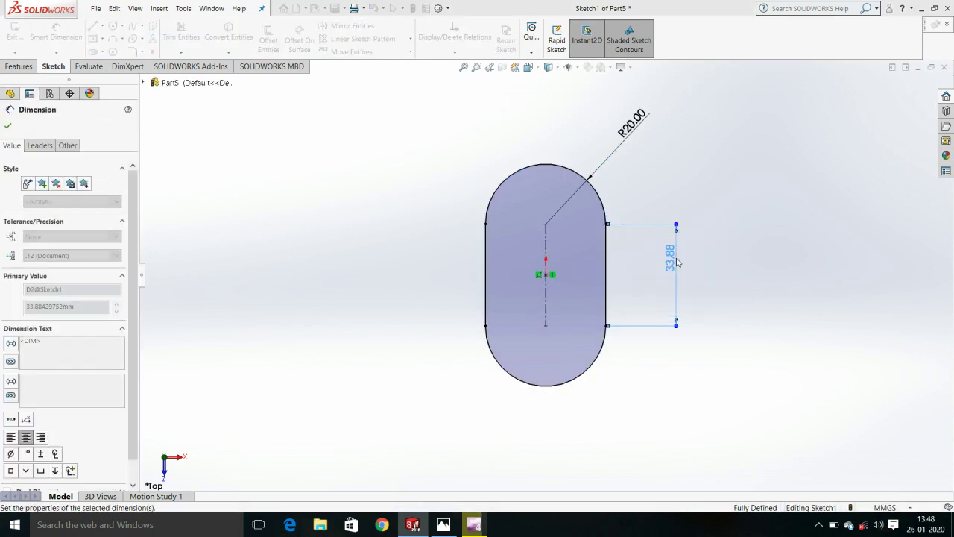
left_click(8, 126)
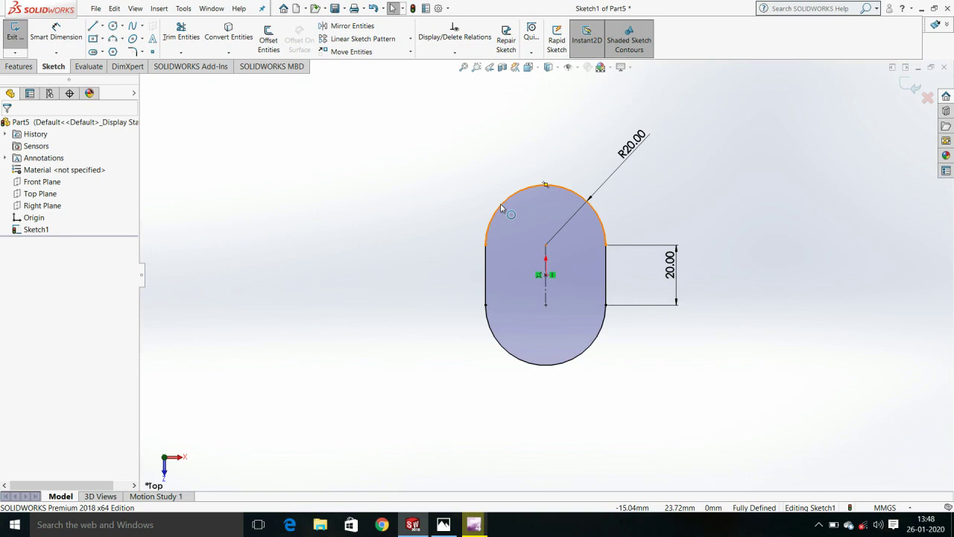
Step: Offset the whole slot outline 8 mm inward to form a ring-shaped sketch
left_click(268, 41)
left_click_drag(436, 179, 637, 384)
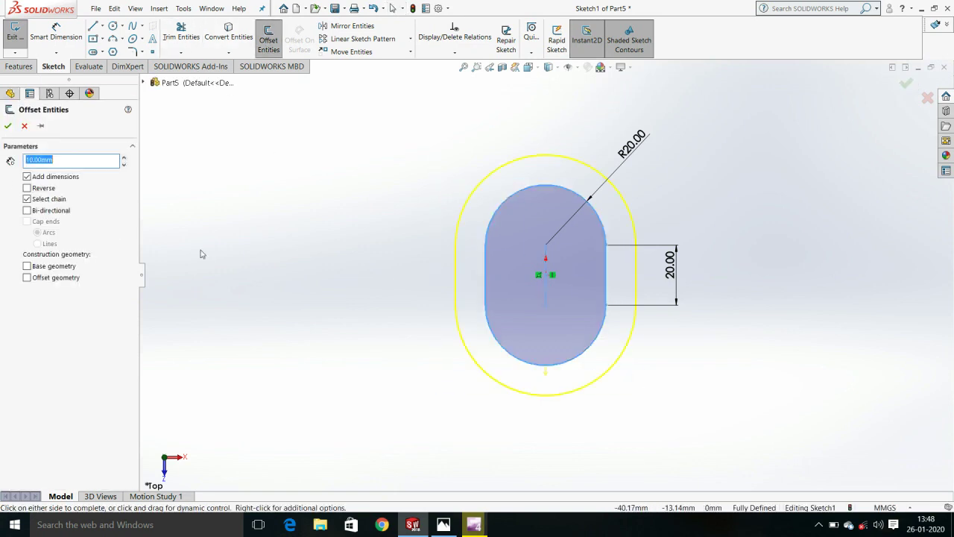
left_click(27, 188)
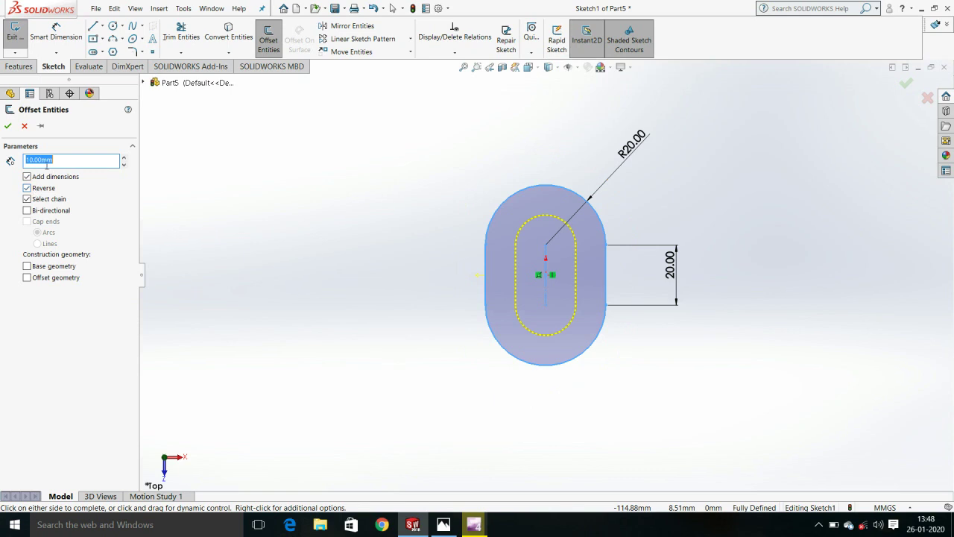
type("8")
key("Return")
left_click(7, 126)
left_click(18, 67)
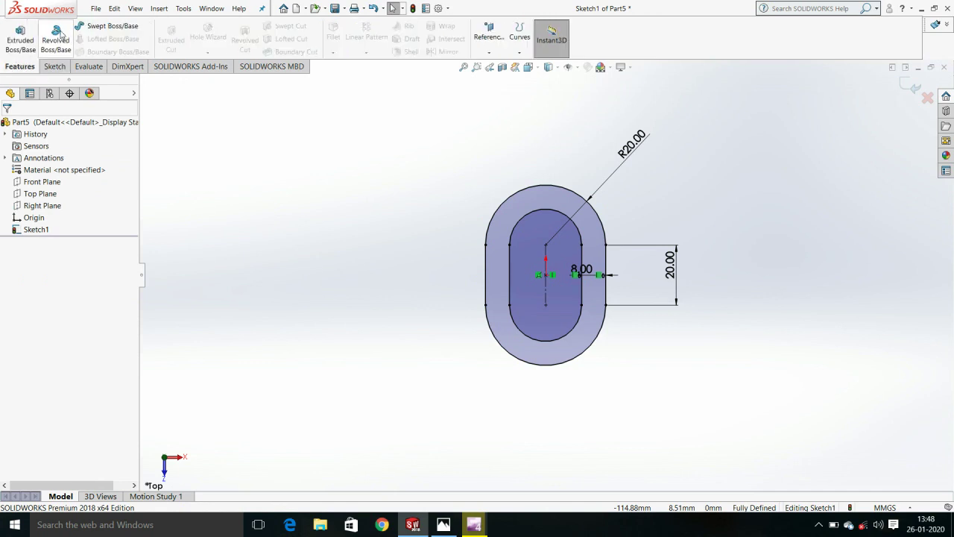
left_click(20, 37)
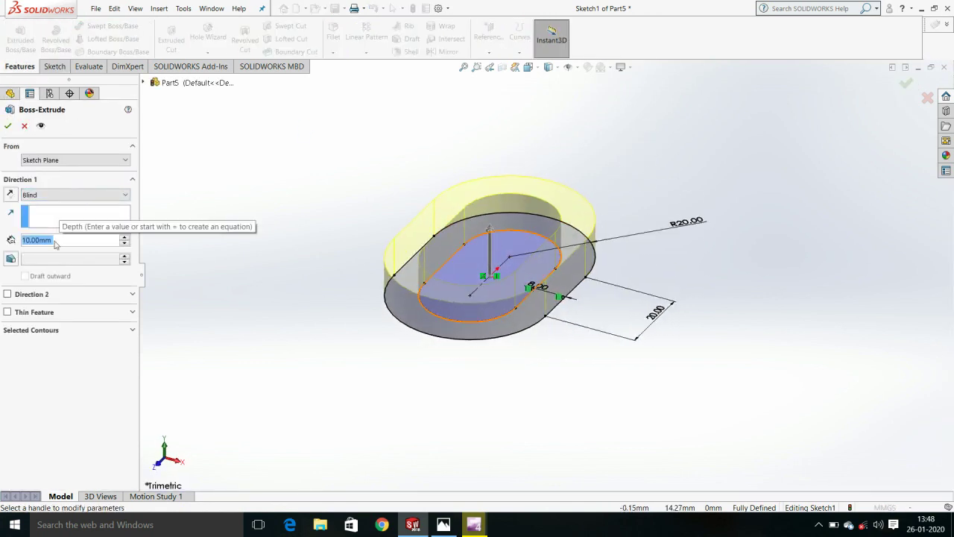
Step: Set the Blind extrusion depth to 250 mm, correcting the initial 200, and accept the tube
type("200")
key("Return")
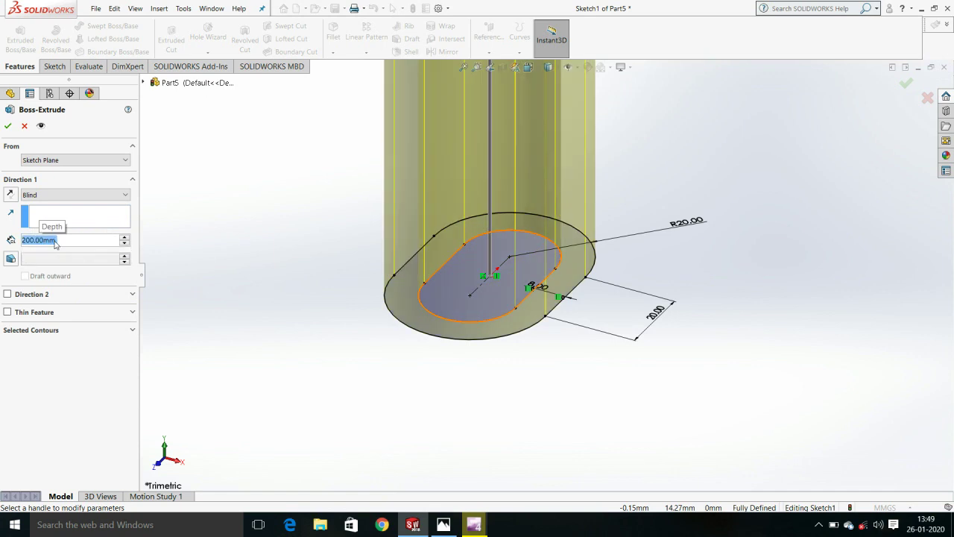
scroll(322, 215, "up", 5)
scroll(422, 213, "down", 2)
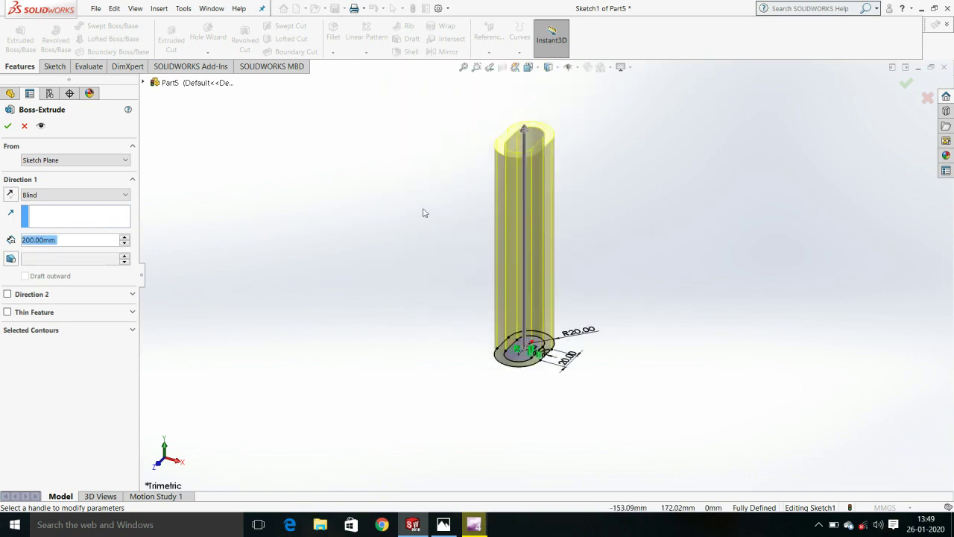
type("300")
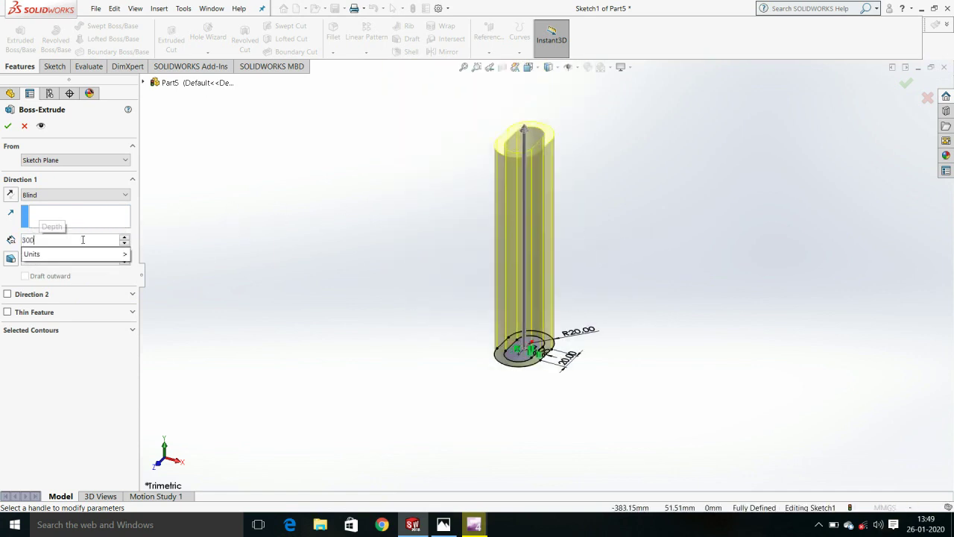
key("BackSpace")
key("BackSpace")
key("BackSpace")
type("250")
key("Return")
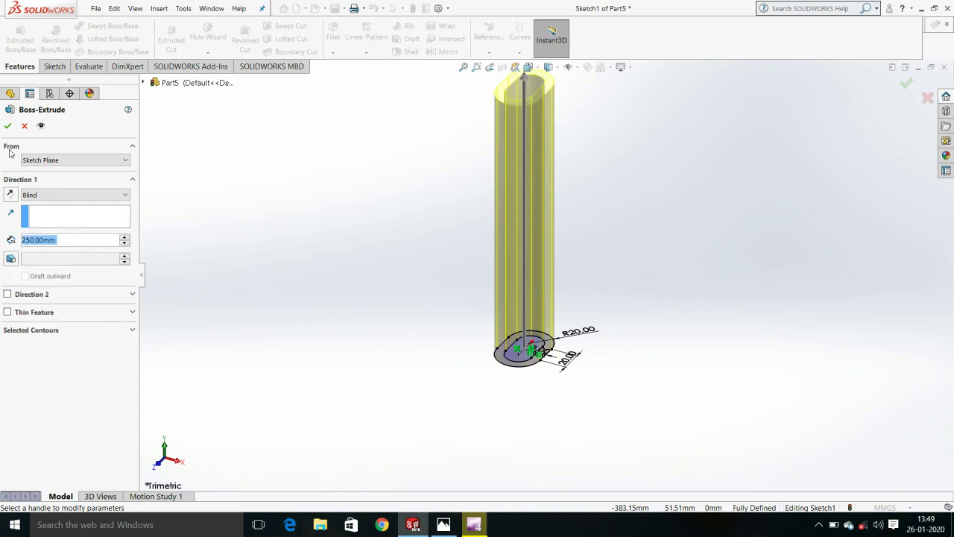
key("Return")
scroll(540, 130, "down", 5)
scroll(552, 231, "up", 2)
scroll(457, 255, "down", 3)
scroll(483, 260, "down", 3)
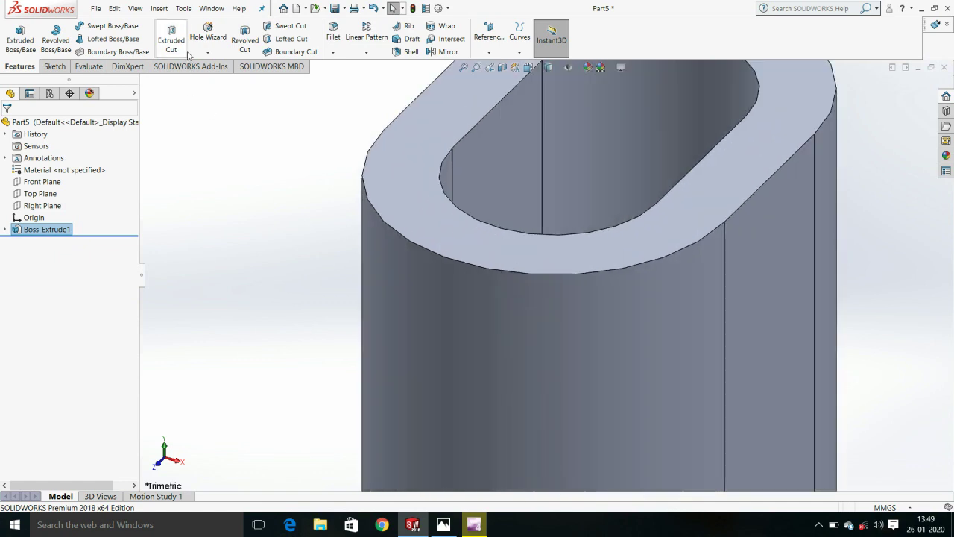
Step: Apply a 2 mm × 45° chamfer to the tube's top outer edge and view it tilted
left_click(333, 52)
left_click(341, 78)
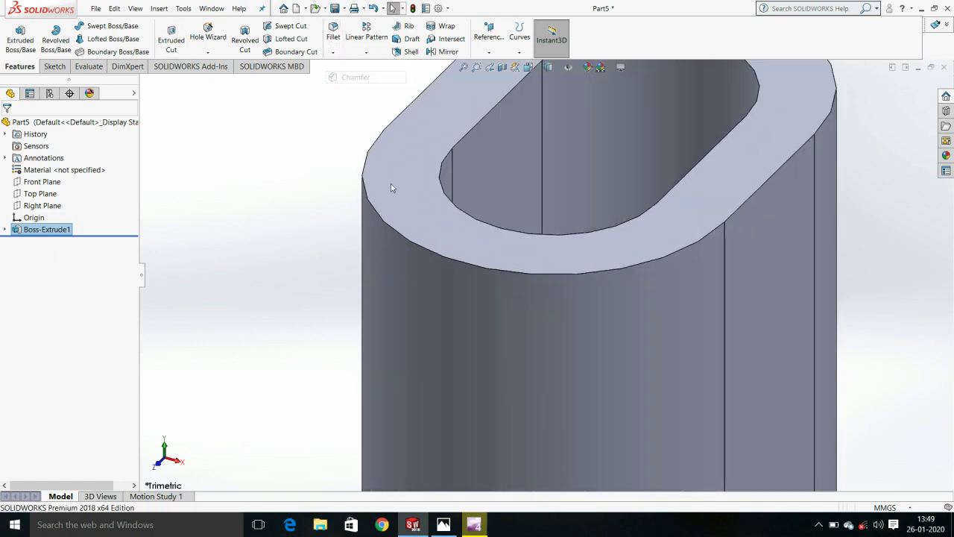
left_click(422, 247)
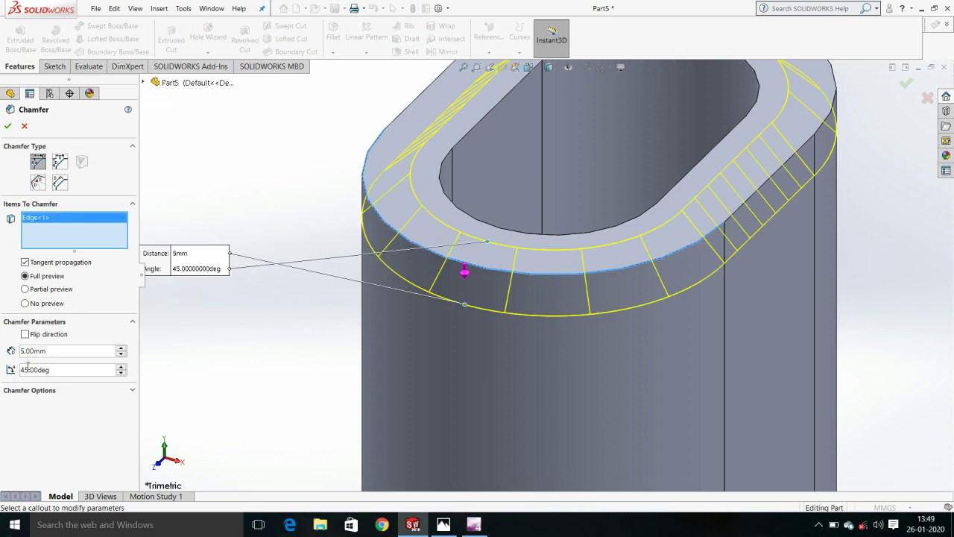
left_click_drag(44, 355, 2, 355)
type("2")
key("Return")
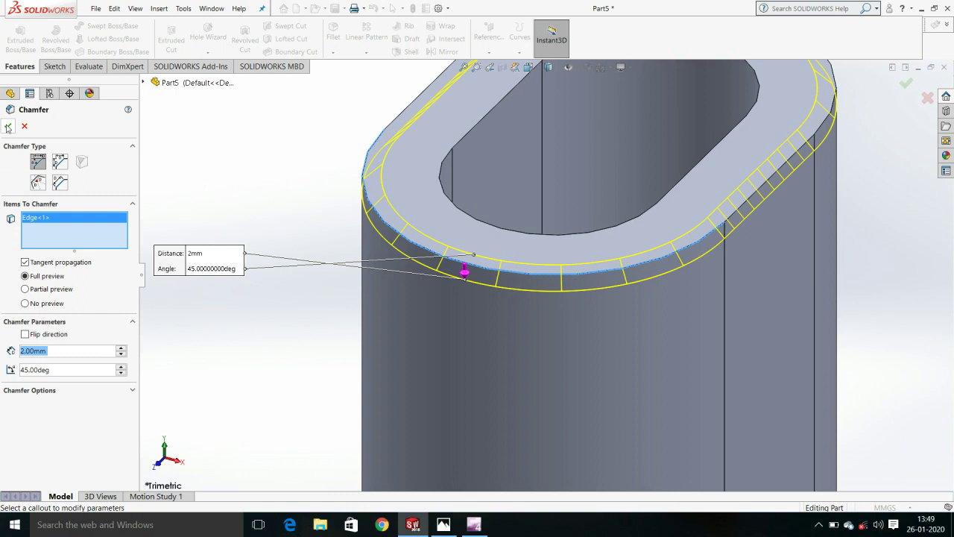
key("Return")
scroll(588, 265, "up", 5)
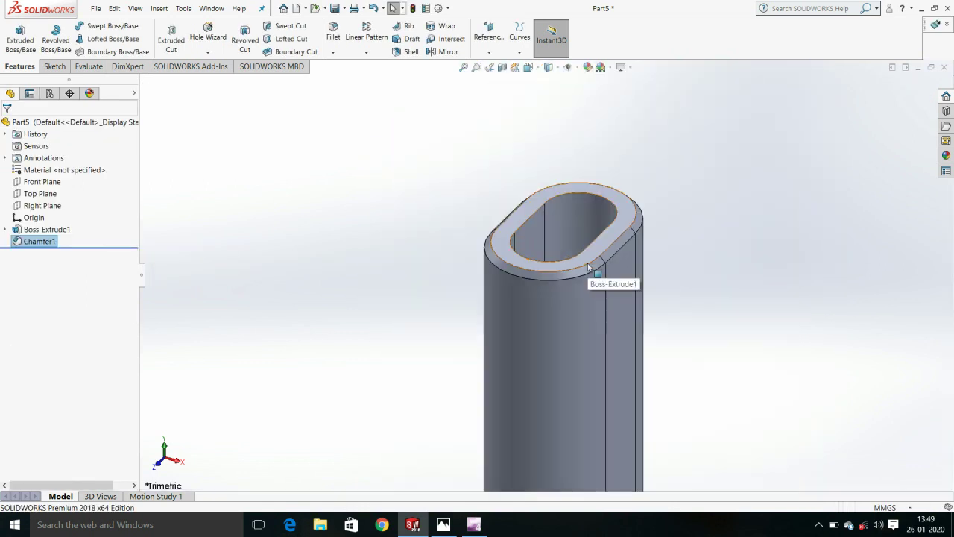
mouse_move(589, 299)
middle_mouse_down()
mouse_move(649, 113)
mouse_move(692, 29)
mouse_move(549, 68)
middle_mouse_up()
Step: Save the tube as Part5 in the Hammer folder with Ctrl+S and close it
key("ctrl+s")
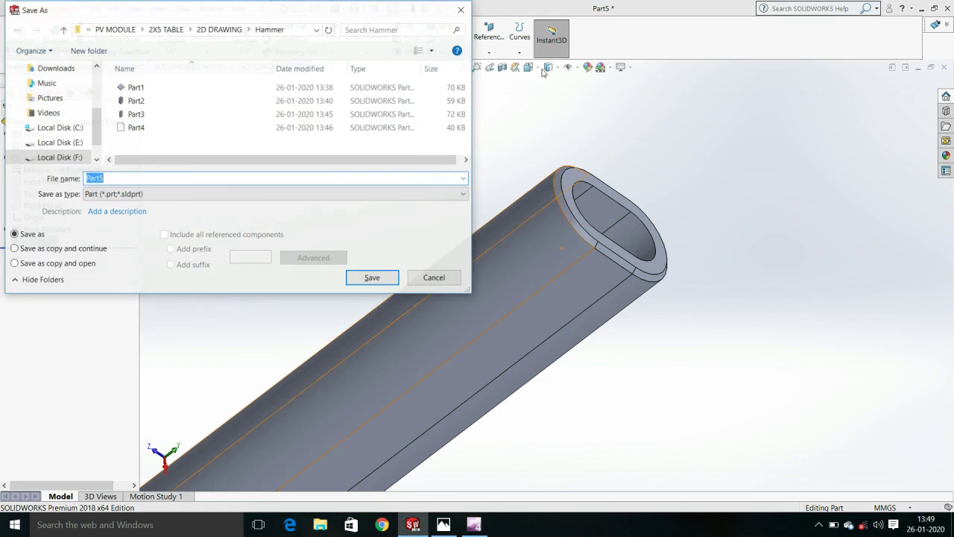
left_click(370, 277)
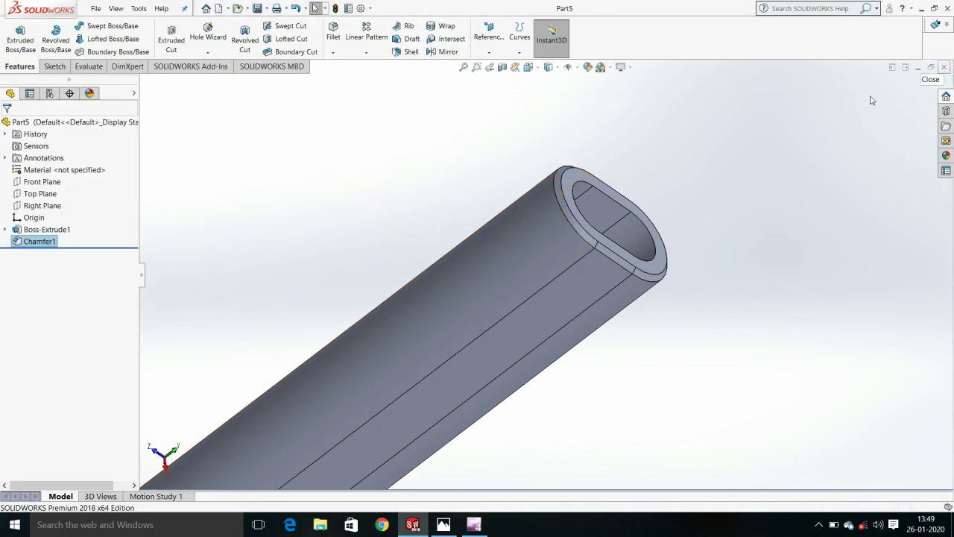
left_click(944, 68)
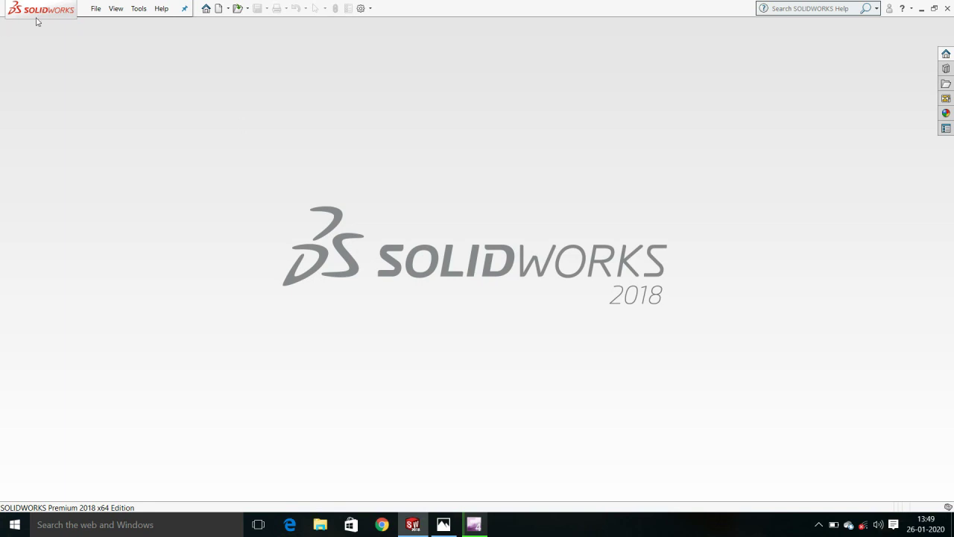
Step: Create a new assembly document, Assem1
left_click(97, 11)
left_click(111, 25)
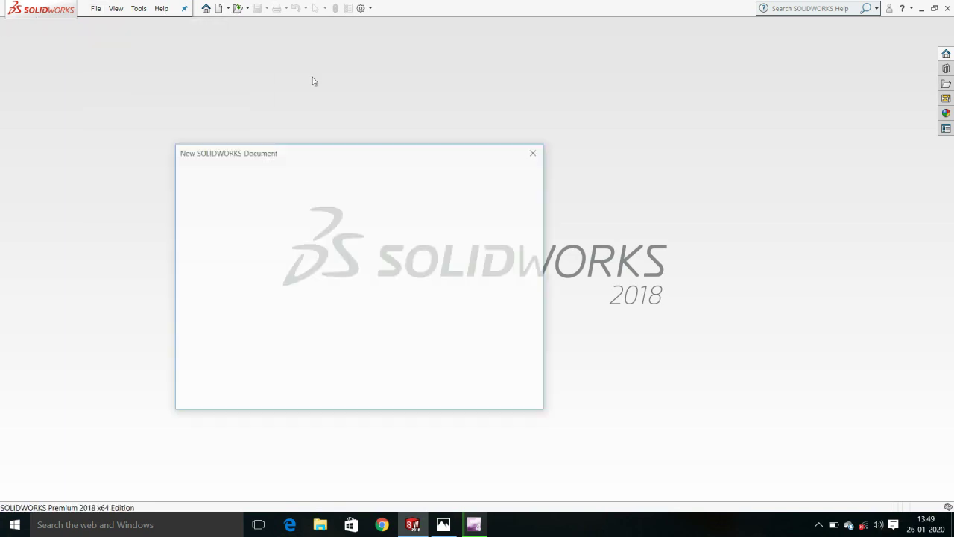
double_click(247, 204)
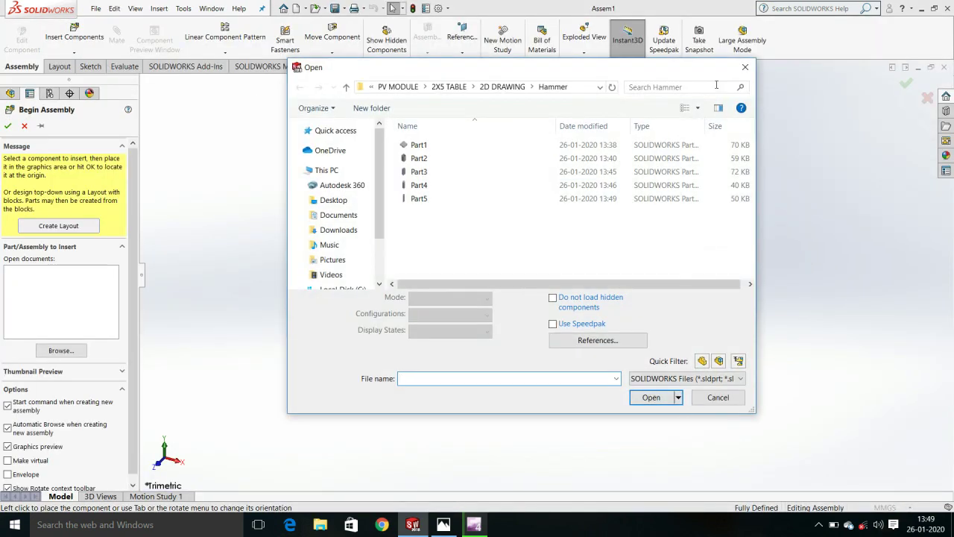
left_click(745, 67)
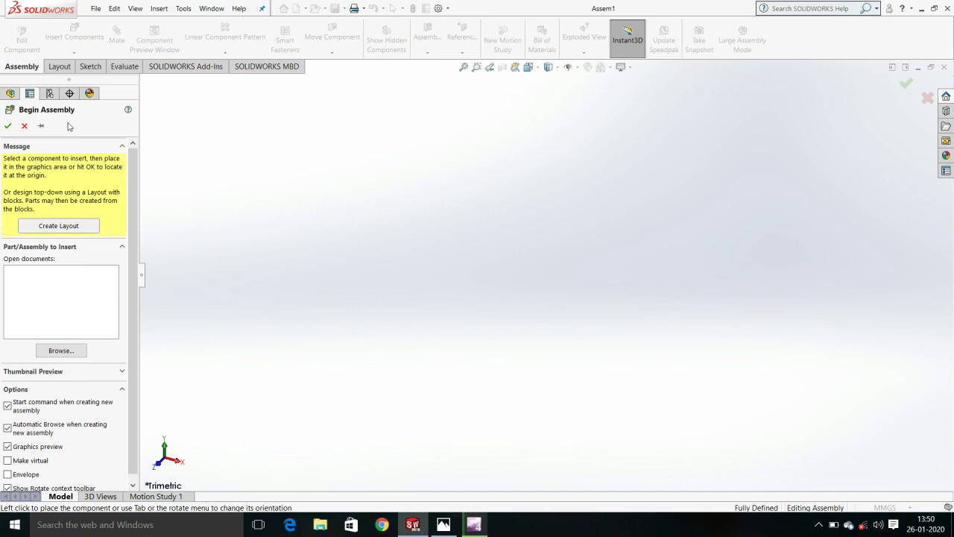
Step: Browse the Hammer folder and choose Part2 as the first component to insert
left_click(62, 350)
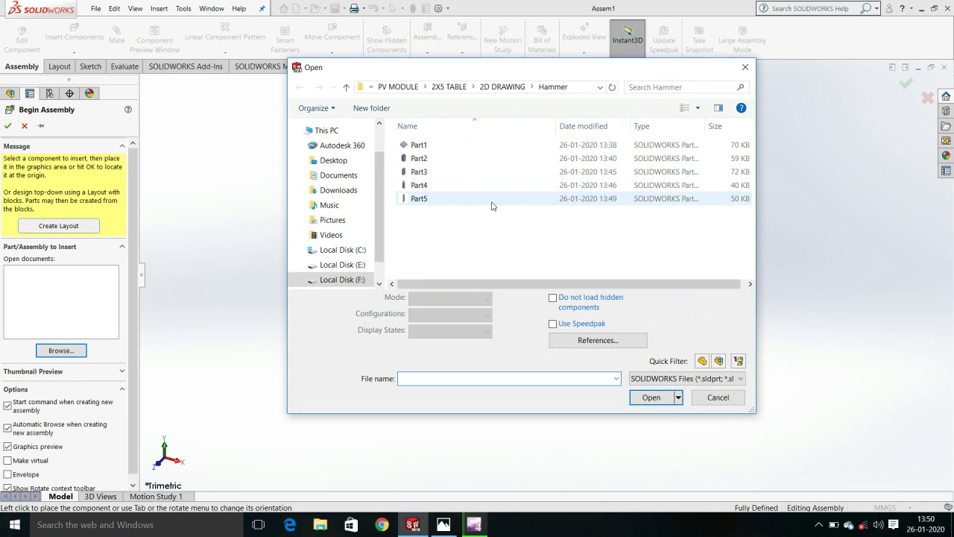
left_click(745, 67)
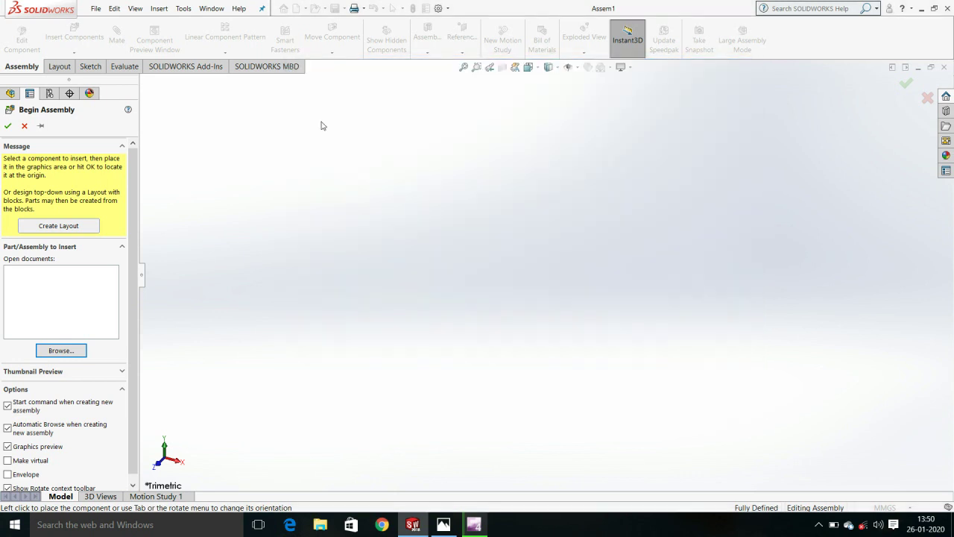
left_click(58, 69)
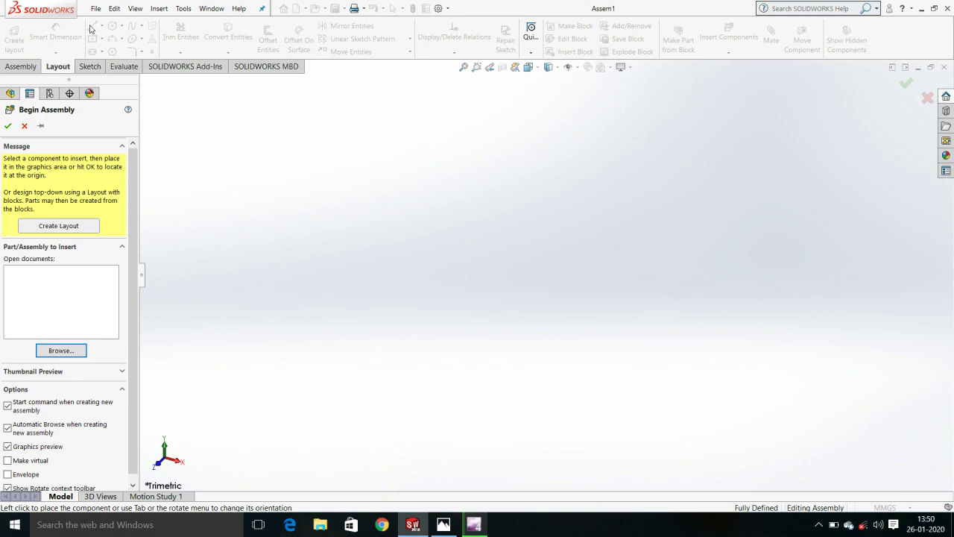
left_click(96, 66)
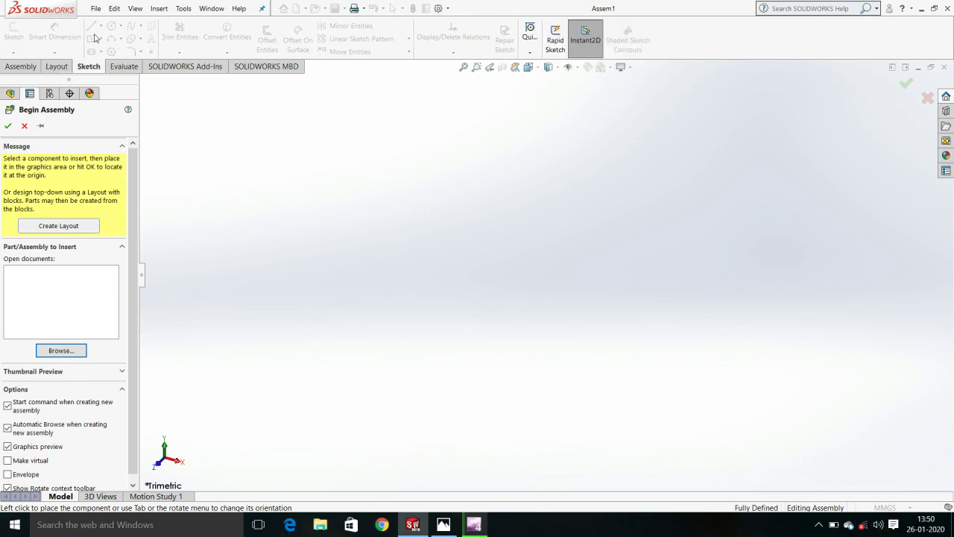
left_click(32, 69)
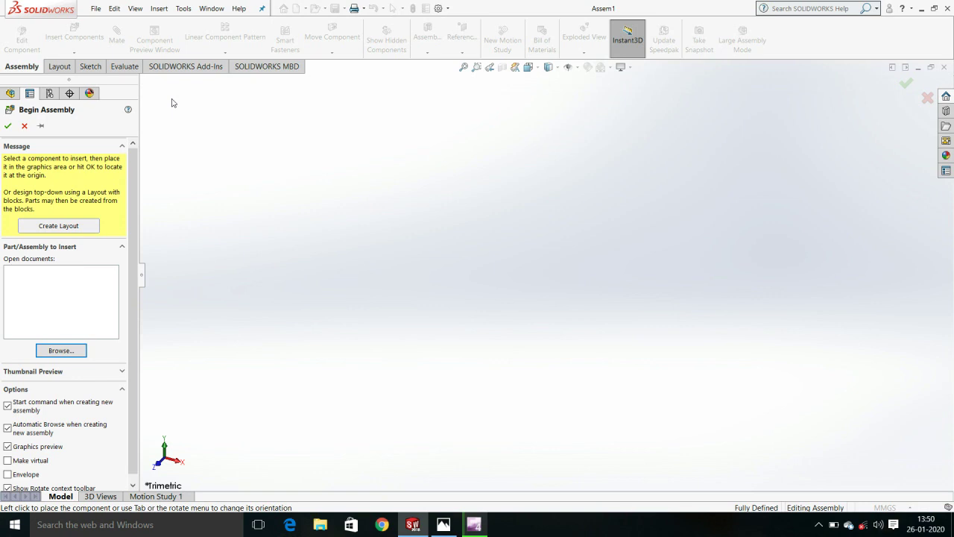
left_click(78, 350)
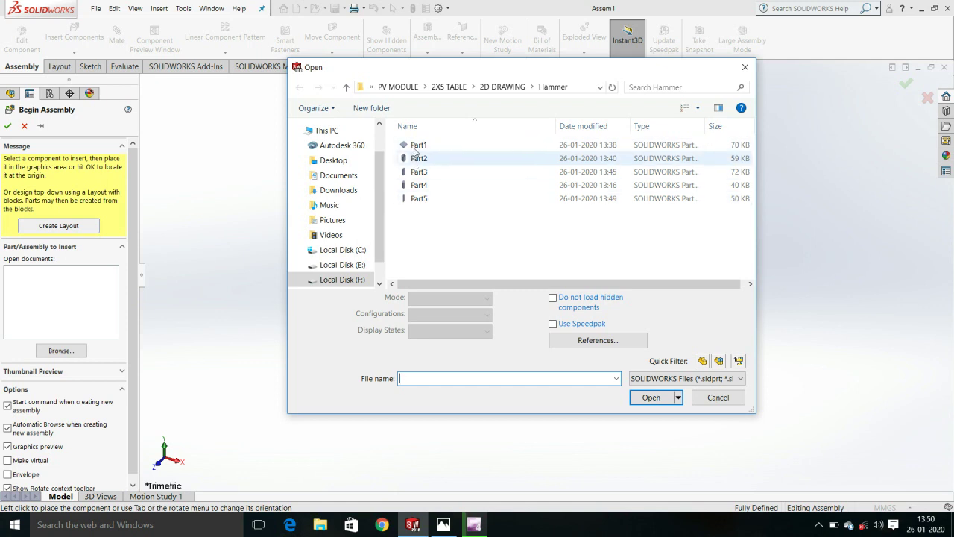
double_click(416, 159)
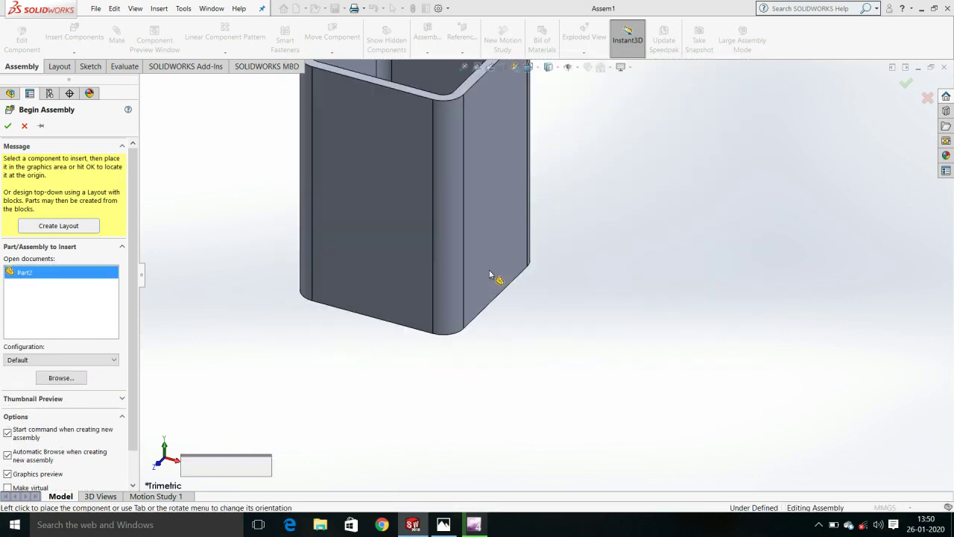
left_click(490, 273)
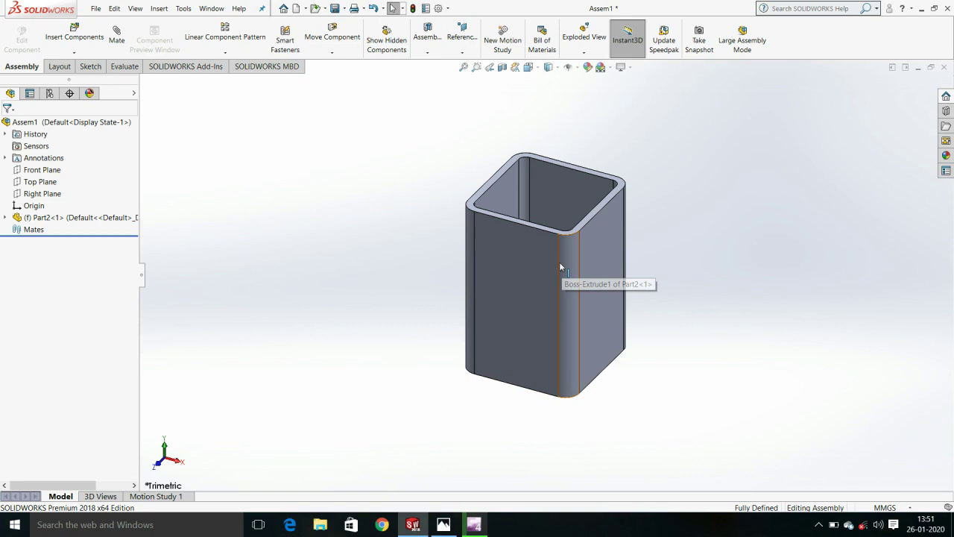
left_click(74, 36)
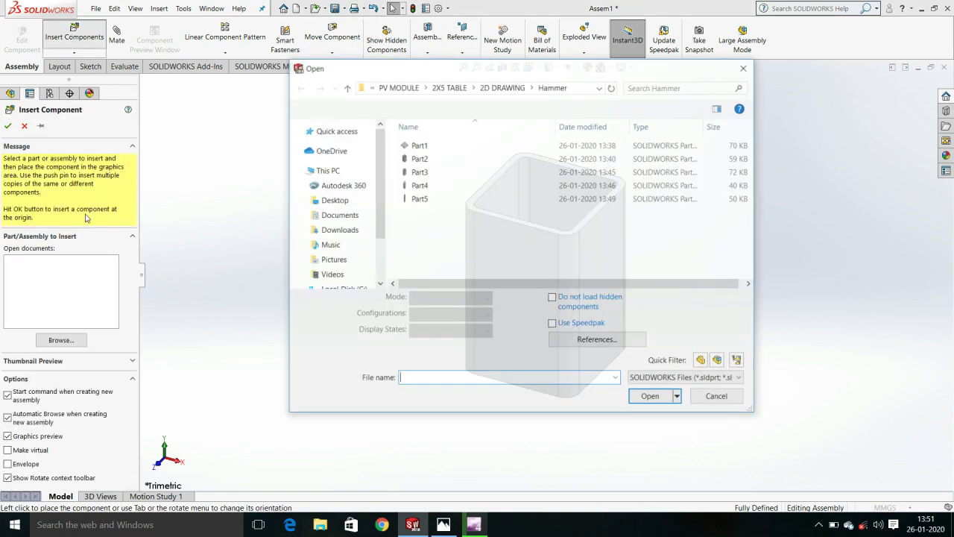
double_click(429, 146)
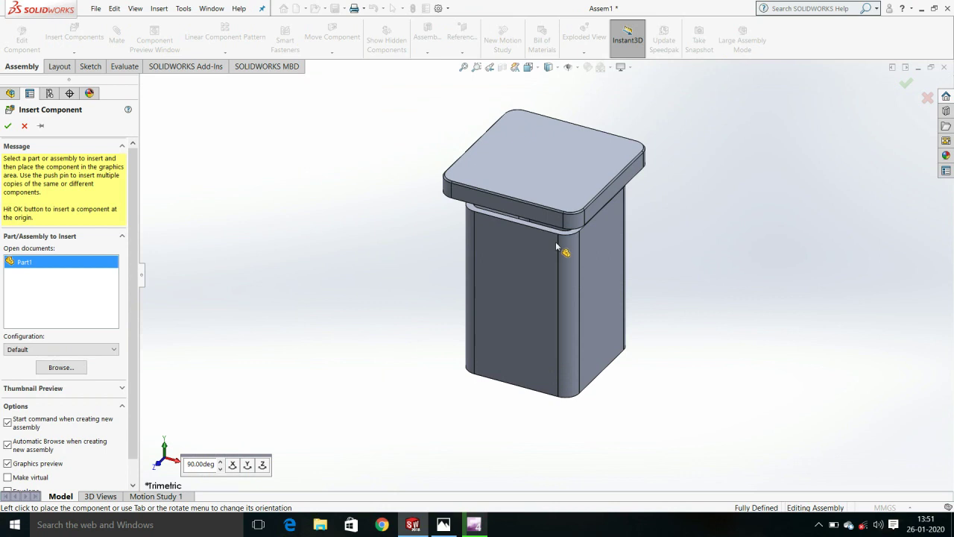
left_click(555, 240)
scroll(562, 214, "down", 2)
middle_click_drag(563, 217, 434, 62)
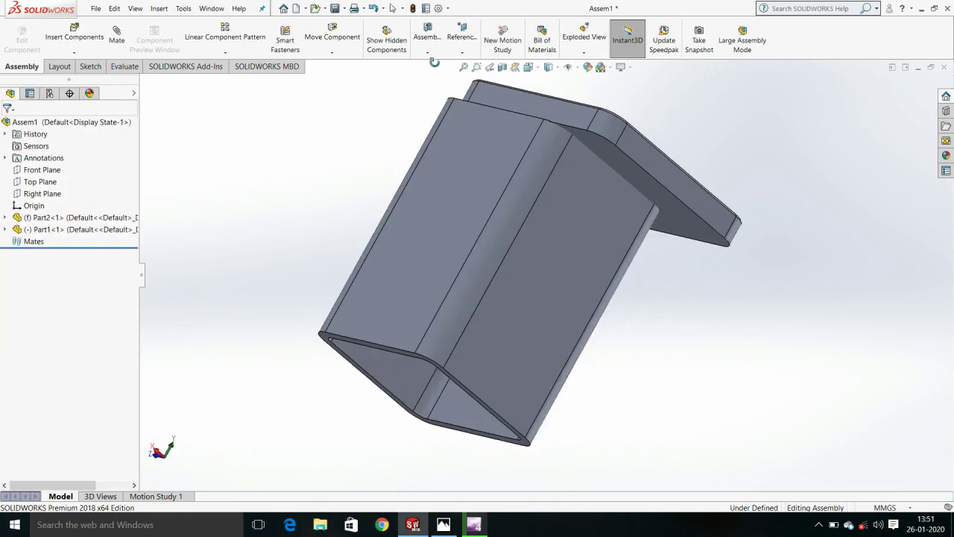
scroll(641, 175, "down", 3)
left_click(572, 190)
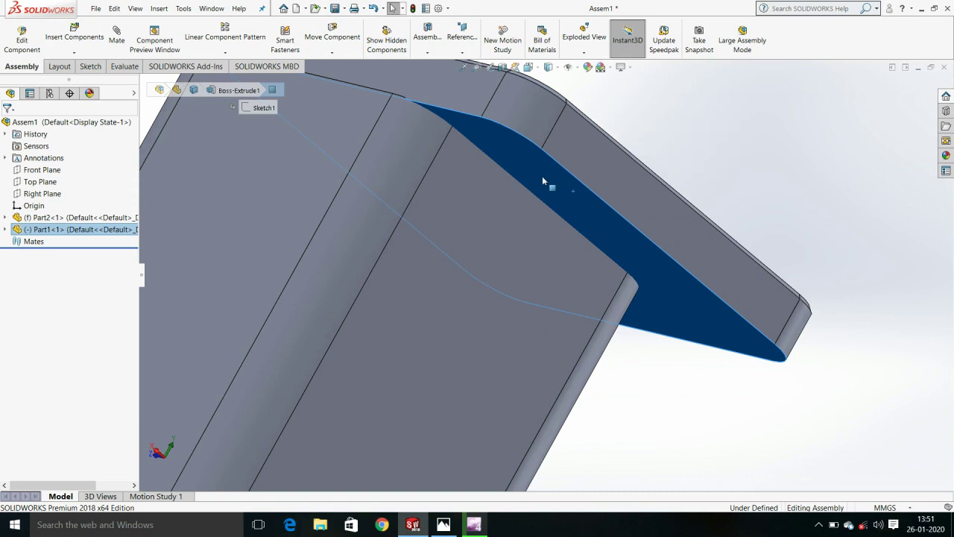
scroll(549, 178, "up", 3)
middle_click_drag(516, 175, 442, 283)
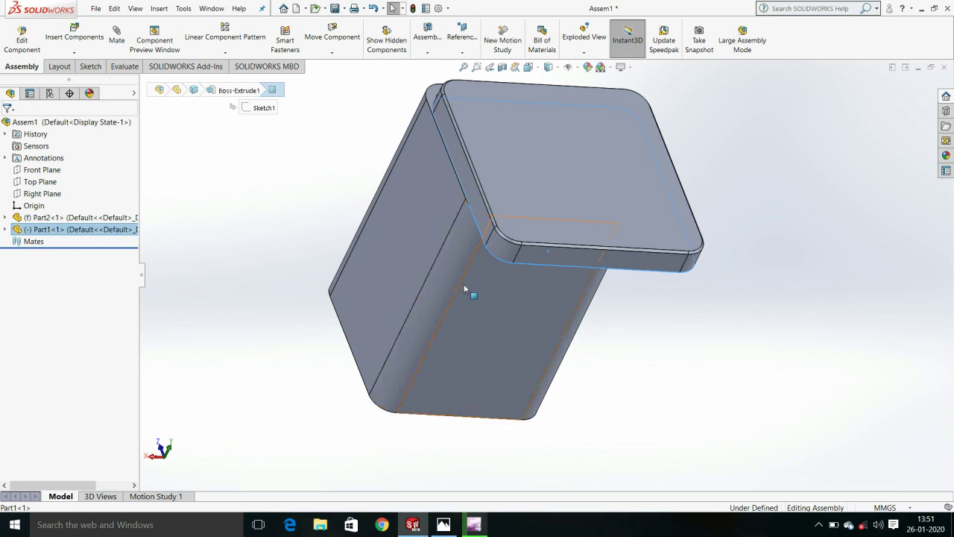
middle_click_drag(562, 281, 434, 162)
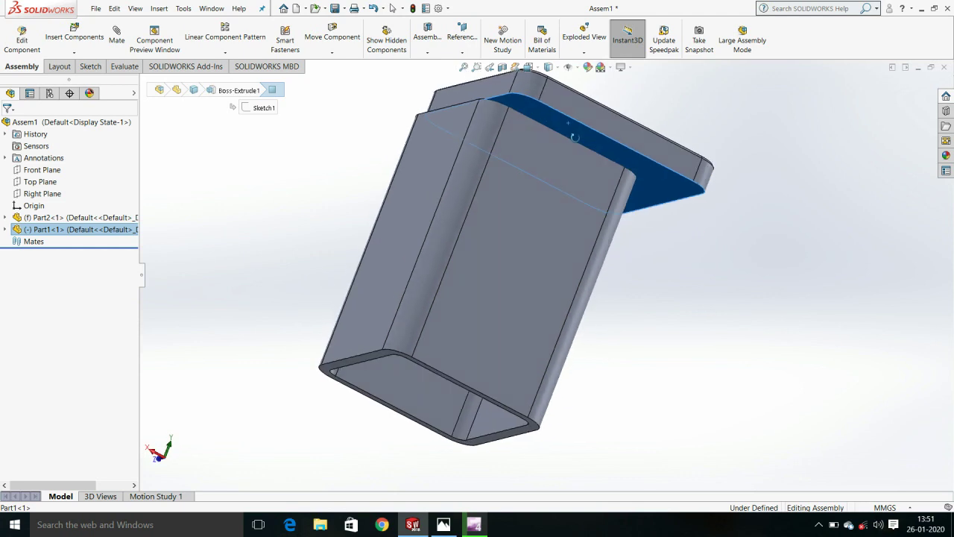
scroll(434, 162, "down", 3)
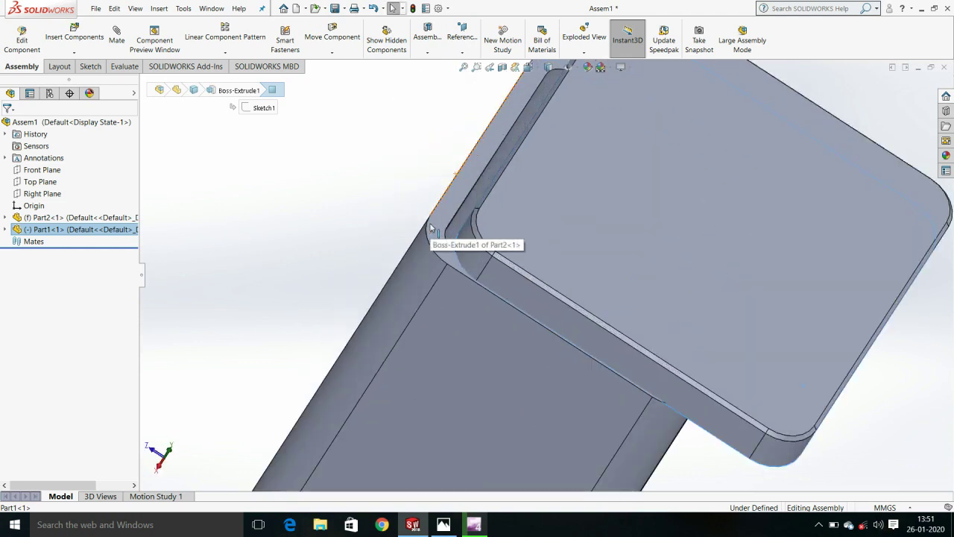
left_click(440, 228, "ctrl")
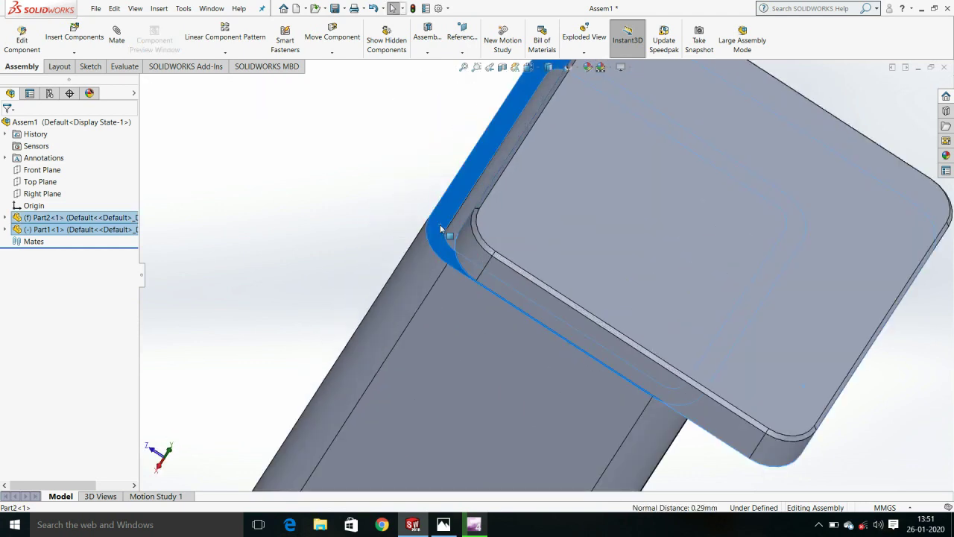
Step: Add a Coincident mate seating the plate cap's underside on the tube's top rim
left_click(119, 37)
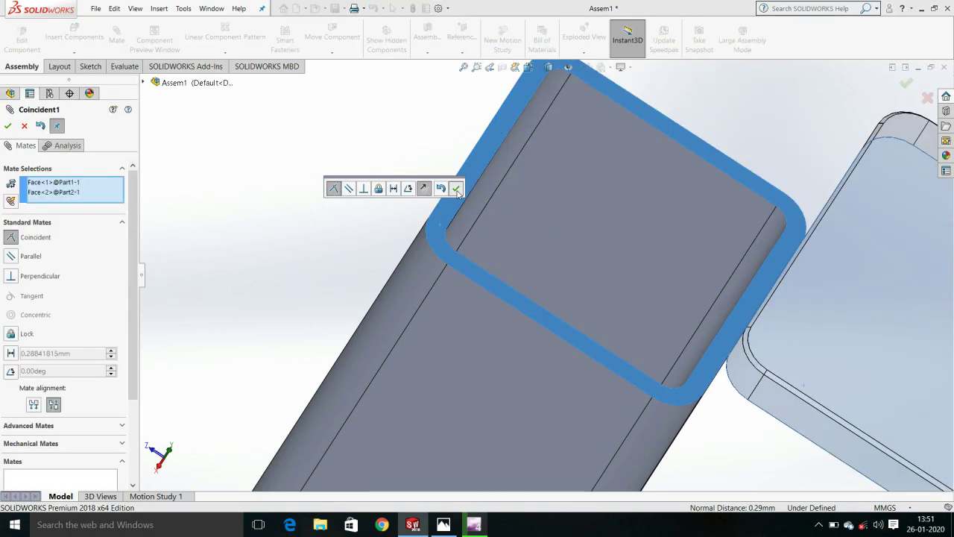
left_click(456, 188)
middle_click_drag(568, 217, 544, 280)
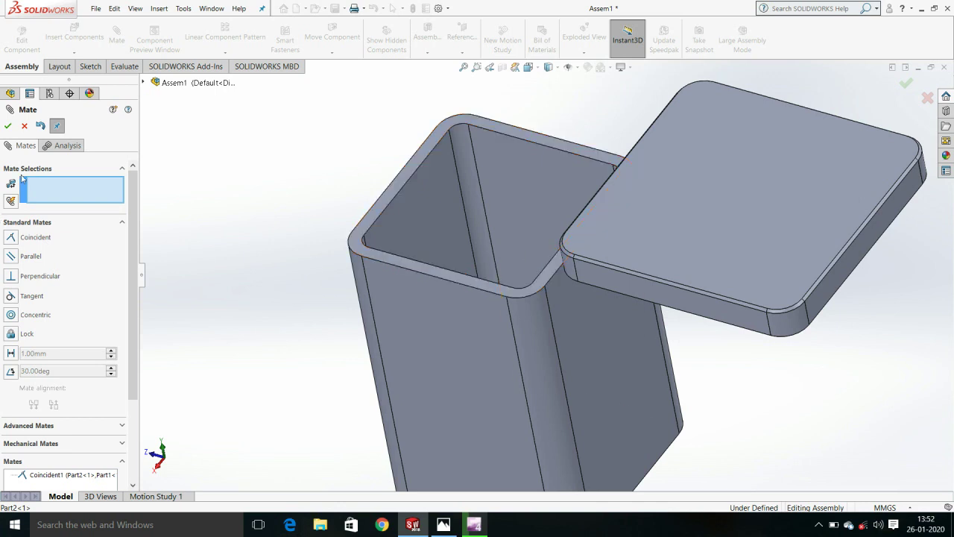
left_click(8, 126)
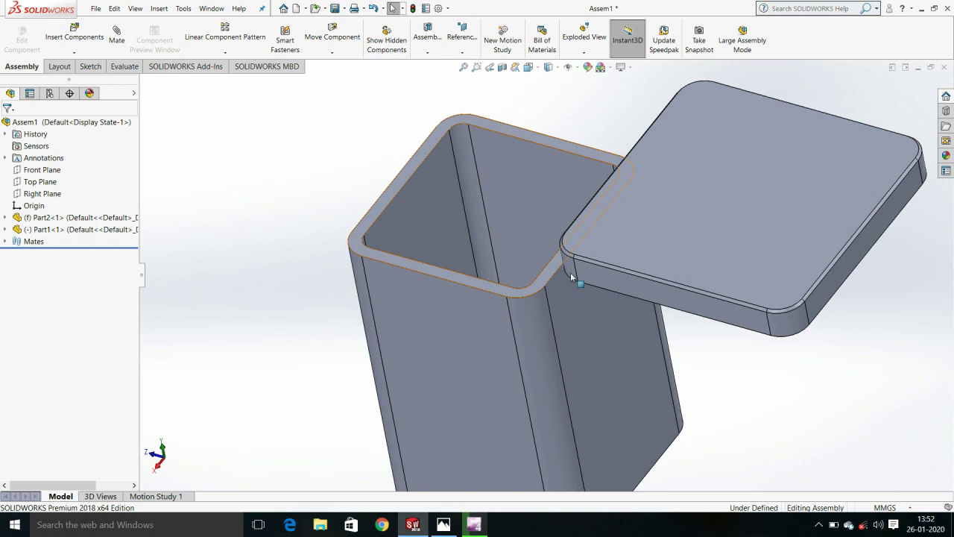
Step: Select the cap and tube side faces and add a Width mate centring the cap
middle_click_drag(571, 272, 792, 226)
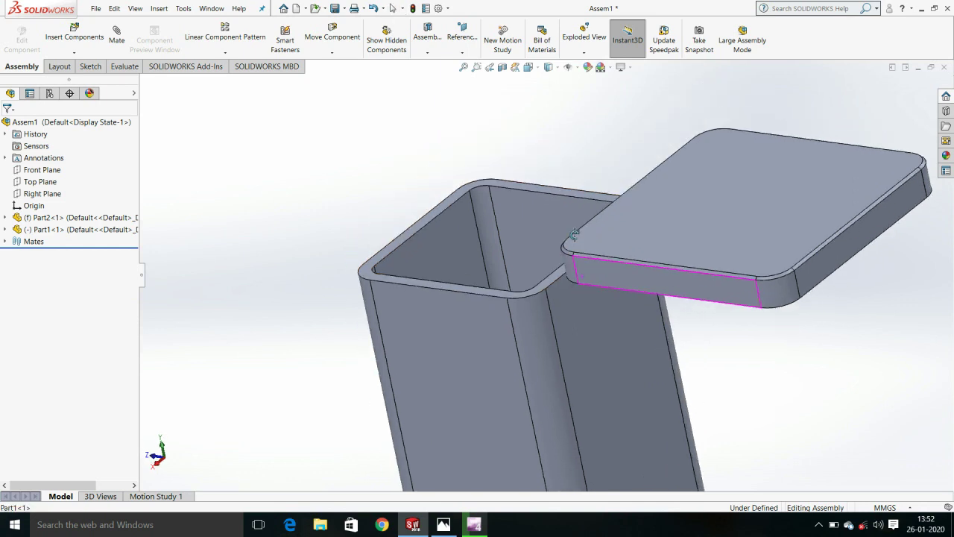
left_click(809, 253)
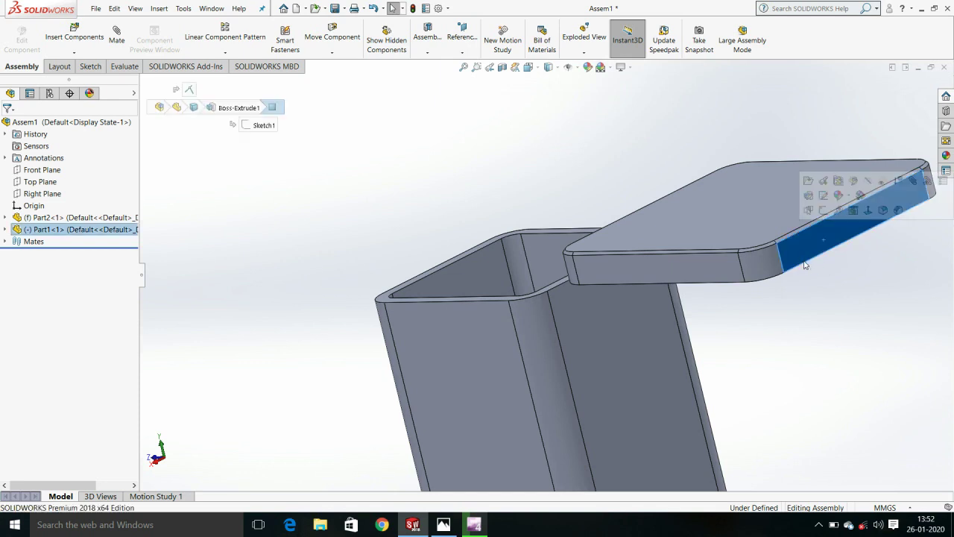
left_click(644, 381, "ctrl")
mouse_move(579, 341)
middle_mouse_down()
mouse_move(695, 348)
mouse_move(556, 264)
middle_mouse_up()
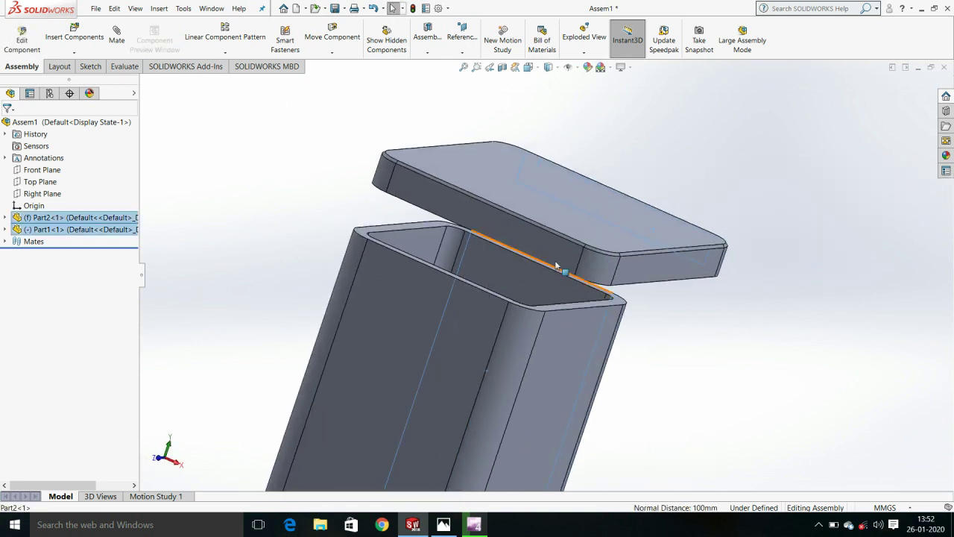
left_click(431, 330)
left_click(487, 227, "ctrl")
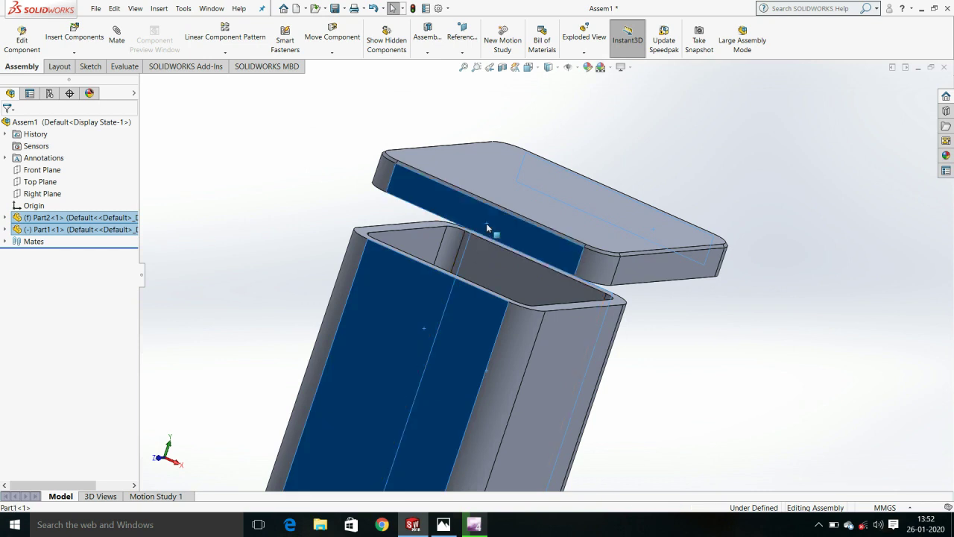
left_click(116, 36)
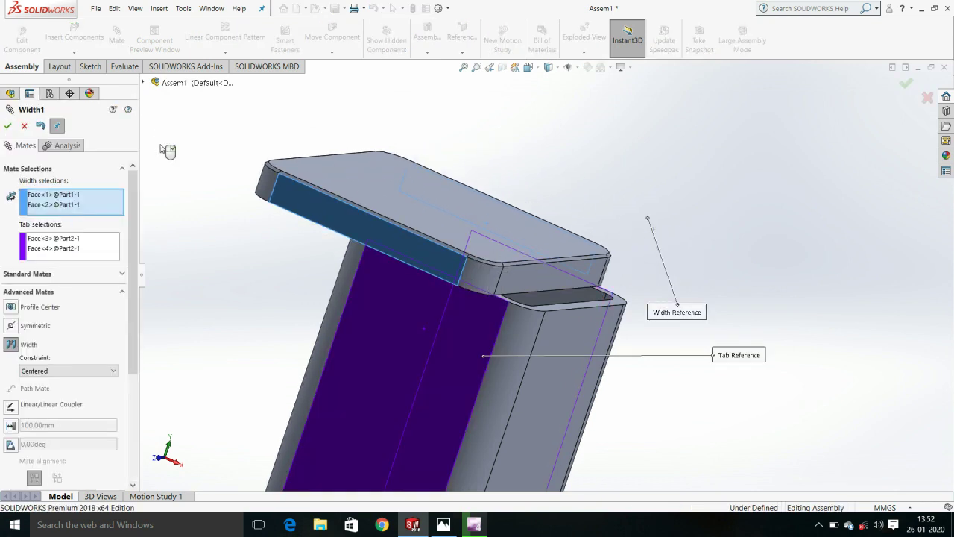
key("ctrl+4")
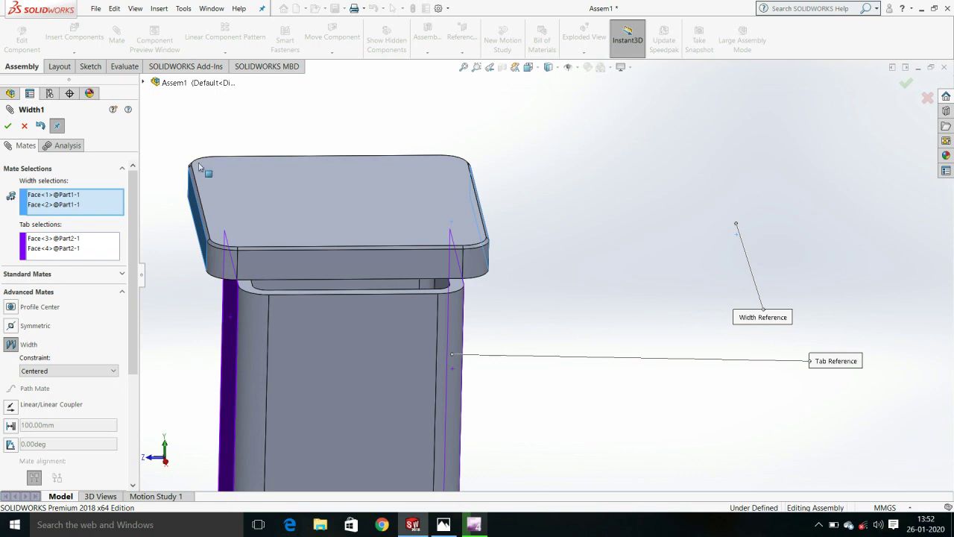
left_click(8, 126)
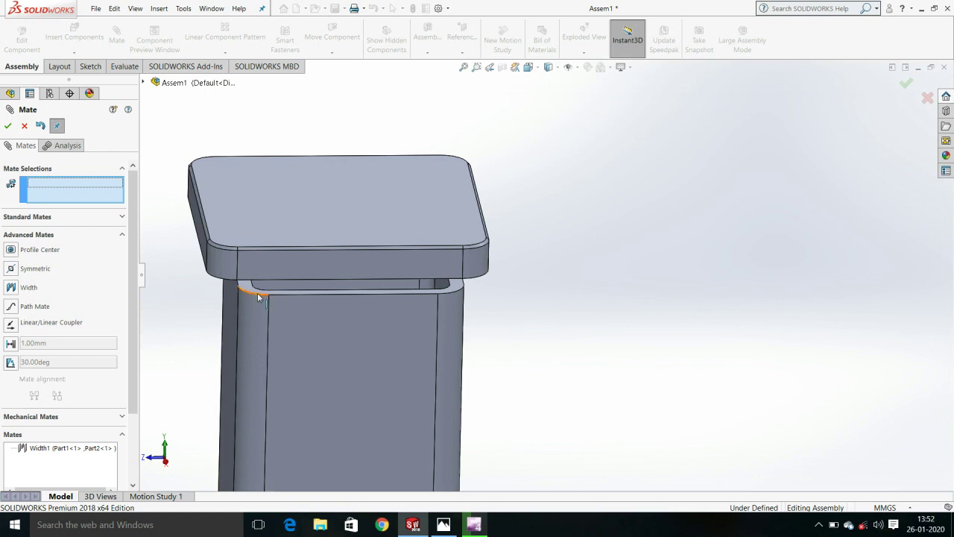
Step: Close the mate settings and orbit to view the top cap at an angle
middle_click_drag(333, 303, 377, 304)
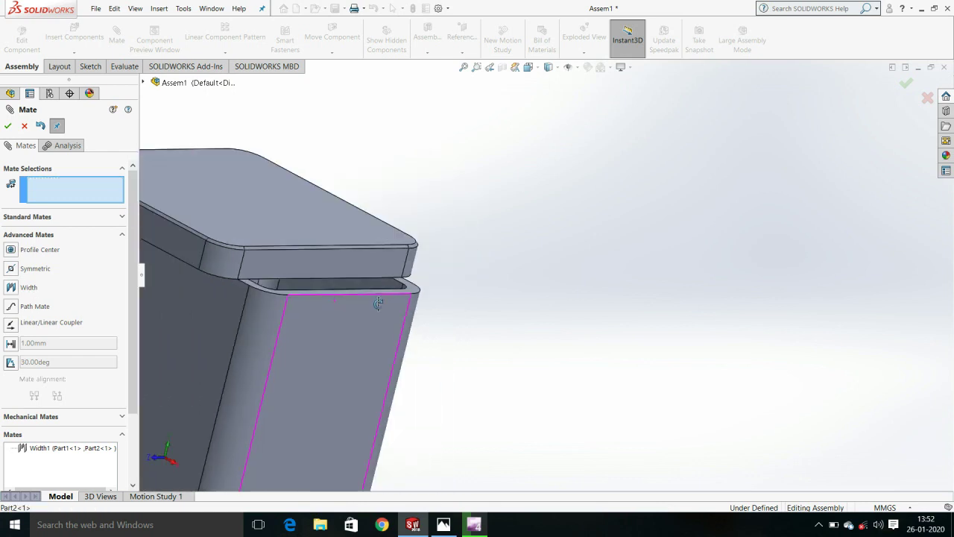
key("Escape")
mouse_move(475, 331)
middle_mouse_down()
mouse_move(307, 350)
mouse_move(284, 396)
mouse_move(221, 412)
middle_mouse_up()
mouse_move(417, 383)
middle_mouse_down()
mouse_move(469, 379)
mouse_move(485, 326)
middle_mouse_up()
Step: Add Width2 between the cap's end faces and the tube's faces, centring it the other way
left_click(487, 195)
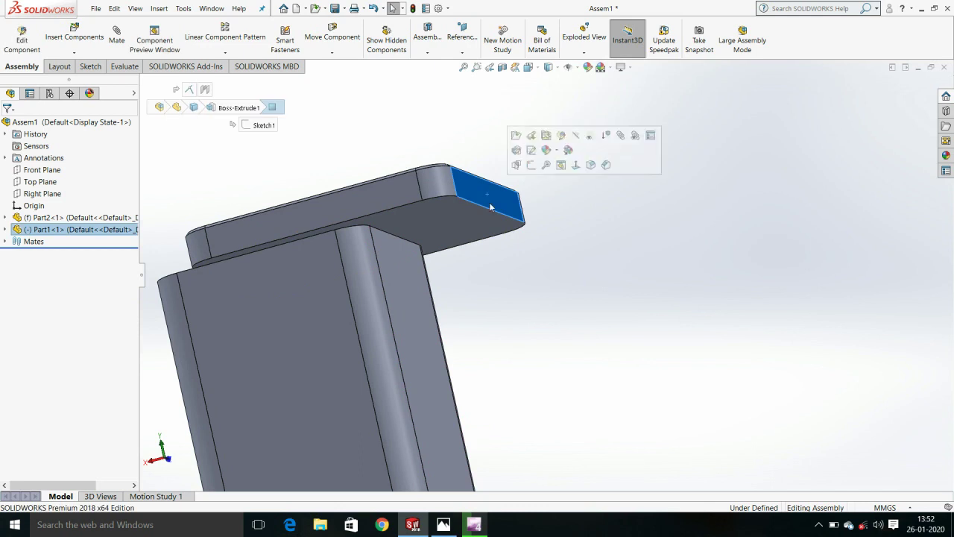
left_click(434, 366, "ctrl")
mouse_move(343, 349)
middle_mouse_down()
mouse_move(445, 336)
mouse_move(264, 242)
middle_mouse_up()
left_click(257, 343, "ctrl")
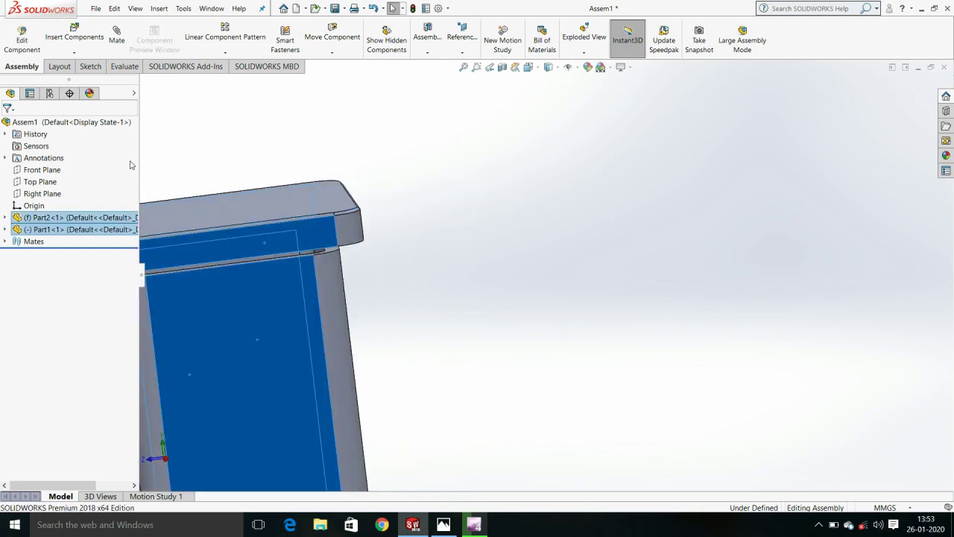
left_click(117, 38)
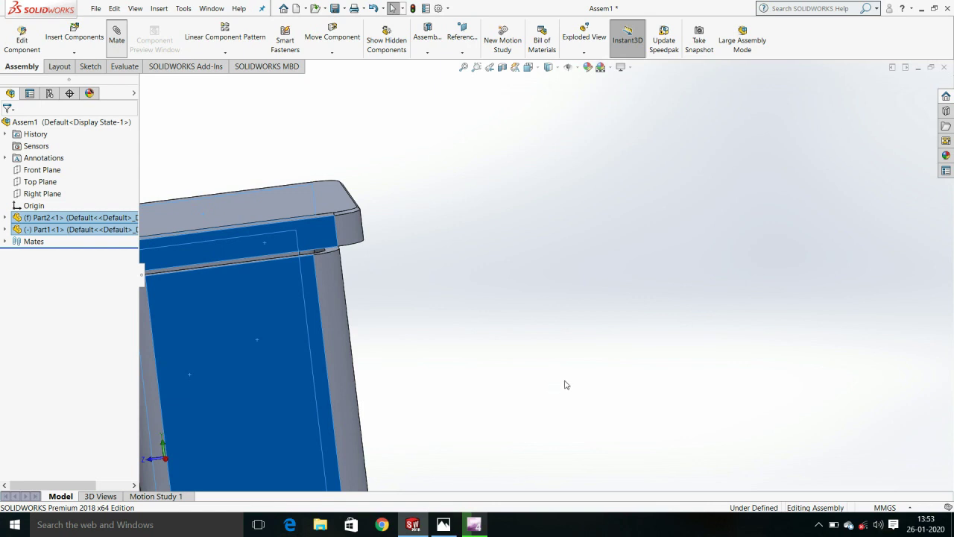
scroll(615, 322, "up", 3)
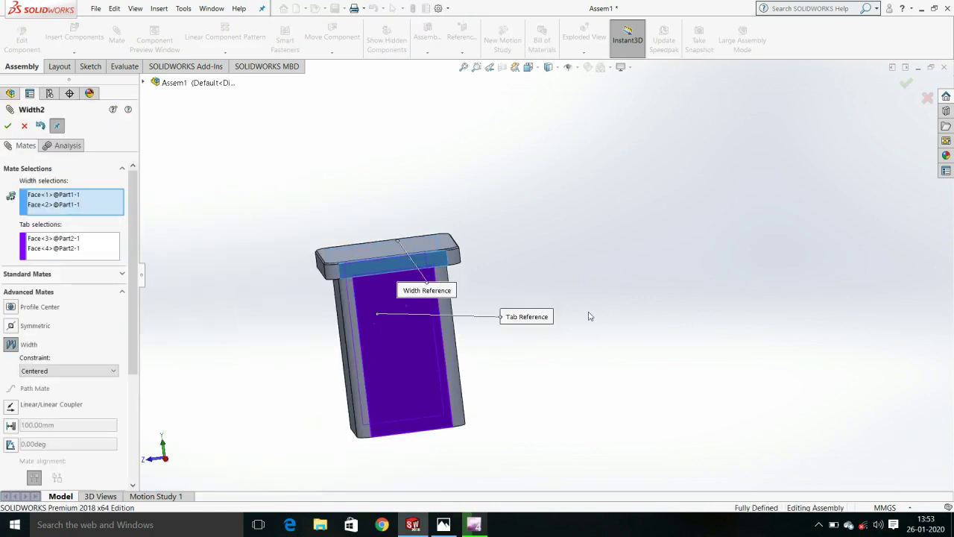
mouse_move(587, 317)
middle_mouse_down()
mouse_move(544, 315)
mouse_move(457, 346)
mouse_move(454, 277)
mouse_move(477, 291)
mouse_move(496, 335)
mouse_move(429, 321)
middle_mouse_up()
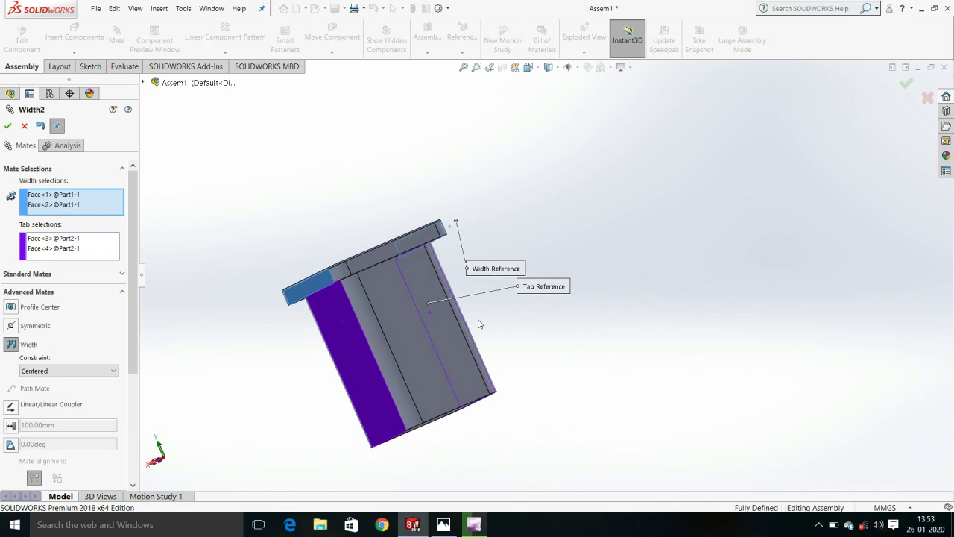
left_click(7, 125)
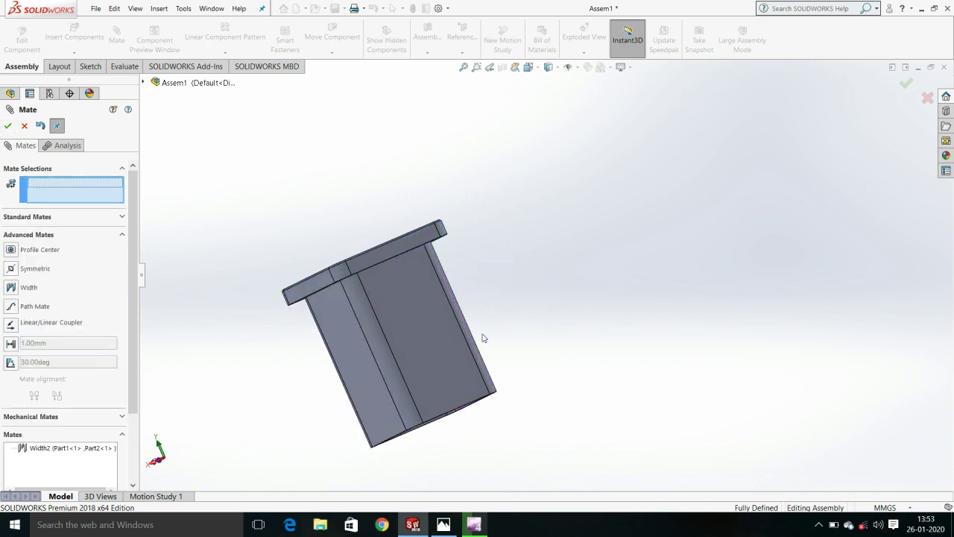
Step: Zoom and orbit to inspect the assembly's bottom, top and the tube's right side
scroll(474, 353, "up", 2)
scroll(475, 353, "up", 2)
mouse_move(474, 353)
middle_mouse_down()
mouse_move(471, 290)
mouse_move(472, 314)
middle_mouse_up()
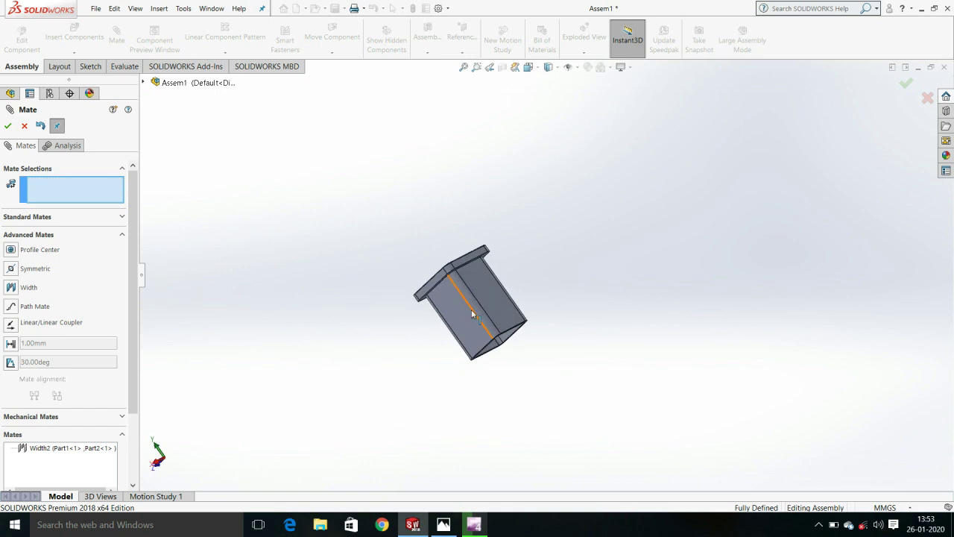
scroll(486, 288, "down", 3)
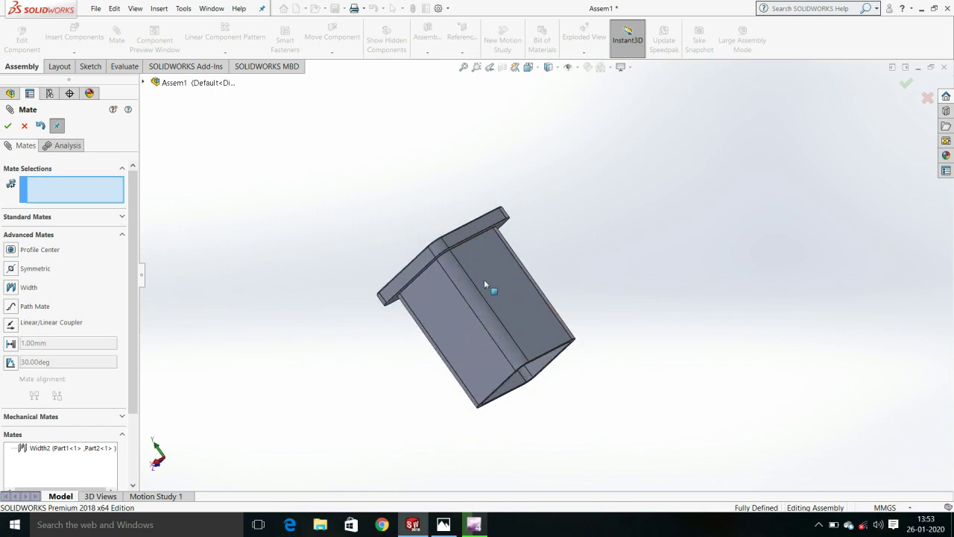
scroll(485, 288, "down", 3)
middle_click_drag(592, 436, 711, 281)
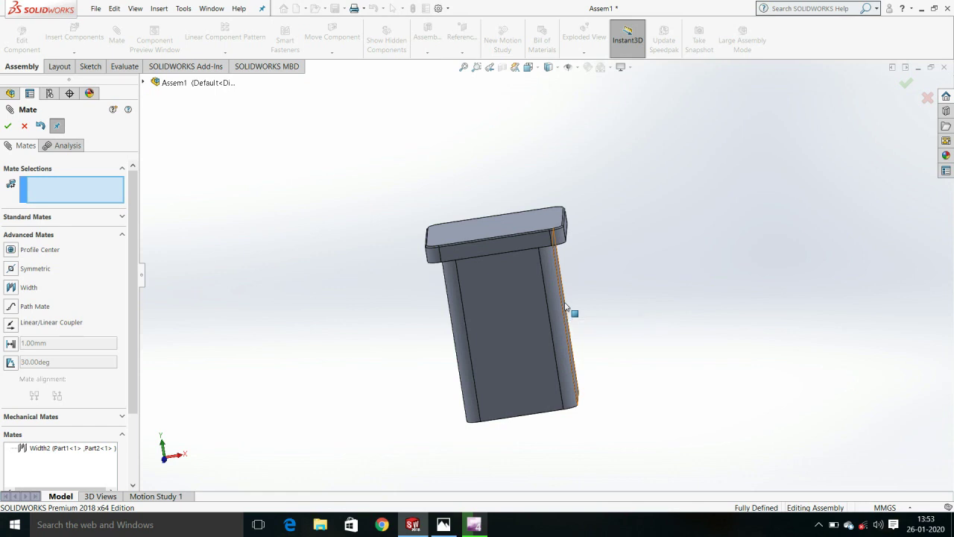
middle_click_drag(499, 320, 518, 334)
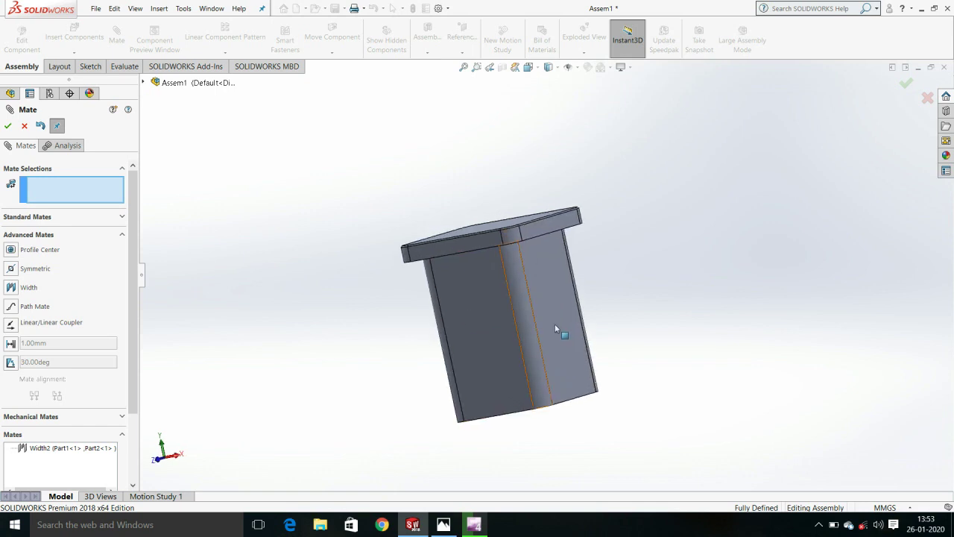
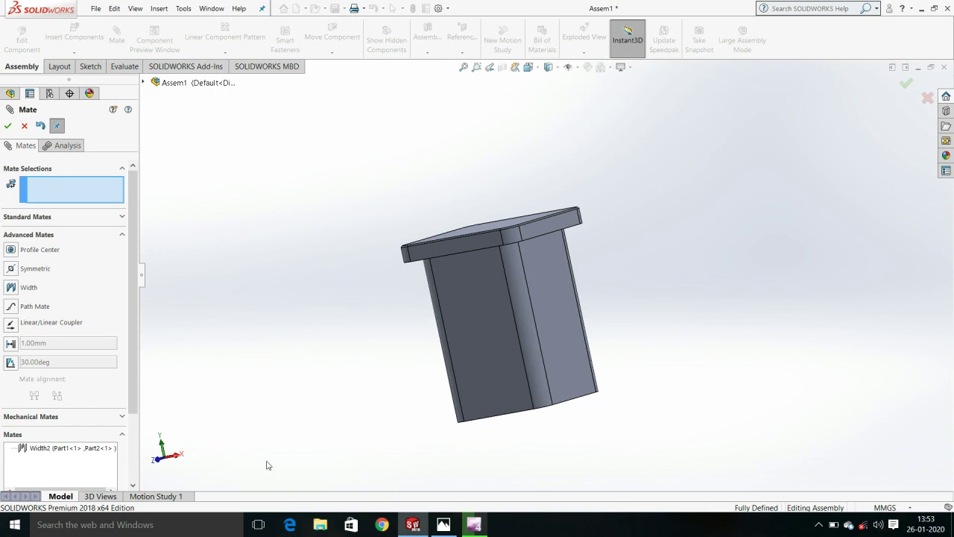
Step: Close Mate, zoom out, and Ctrl-drag Part1 to place a loose copy, Part1<2>, beside the box
left_click(26, 127)
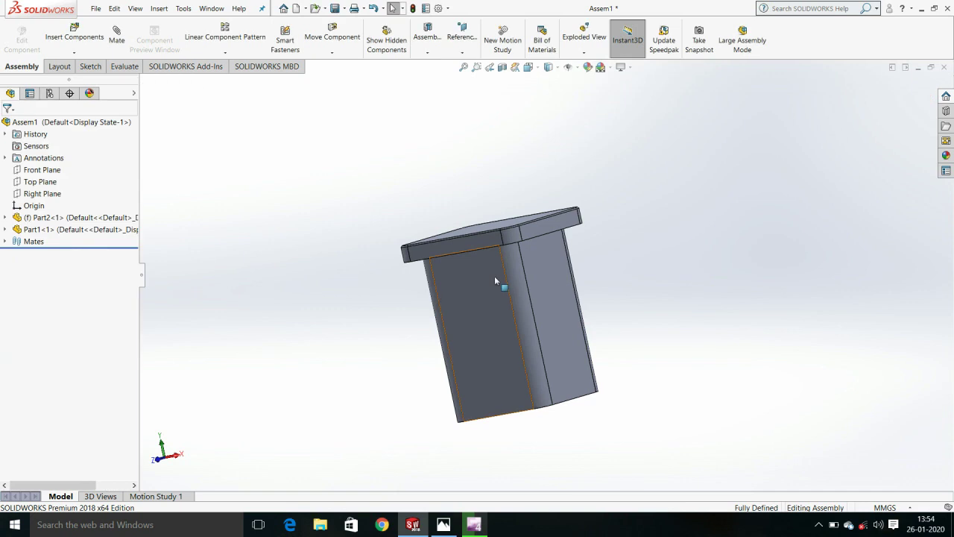
mouse_move(474, 246)
left_mouse_down()
mouse_move(366, 267)
mouse_move(338, 359)
mouse_move(355, 414)
left_mouse_up()
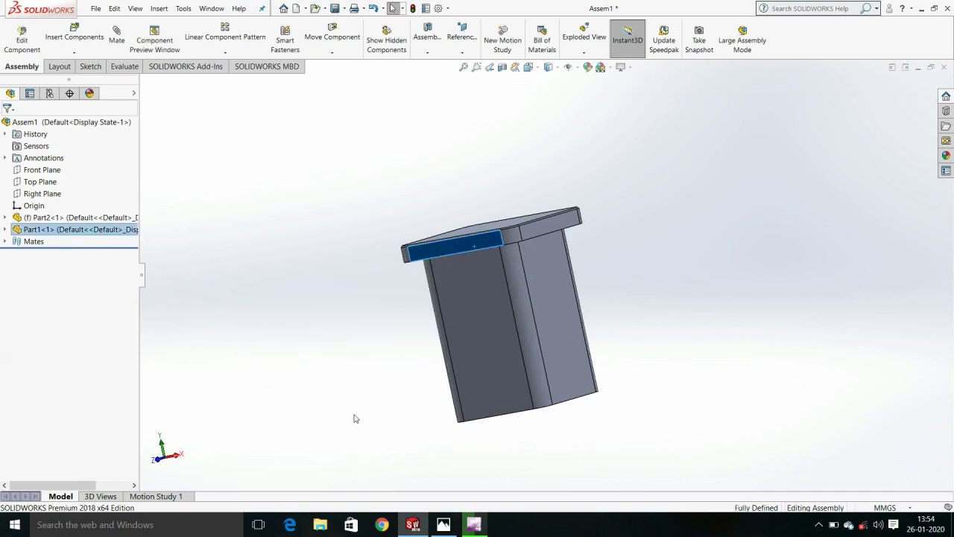
key("z")
key("z")
left_click(452, 340)
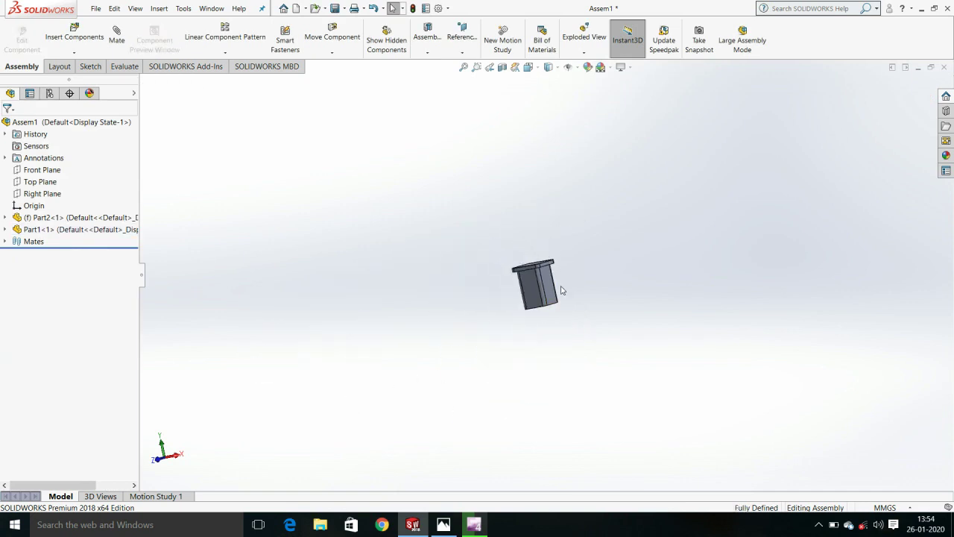
key("z")
key("z")
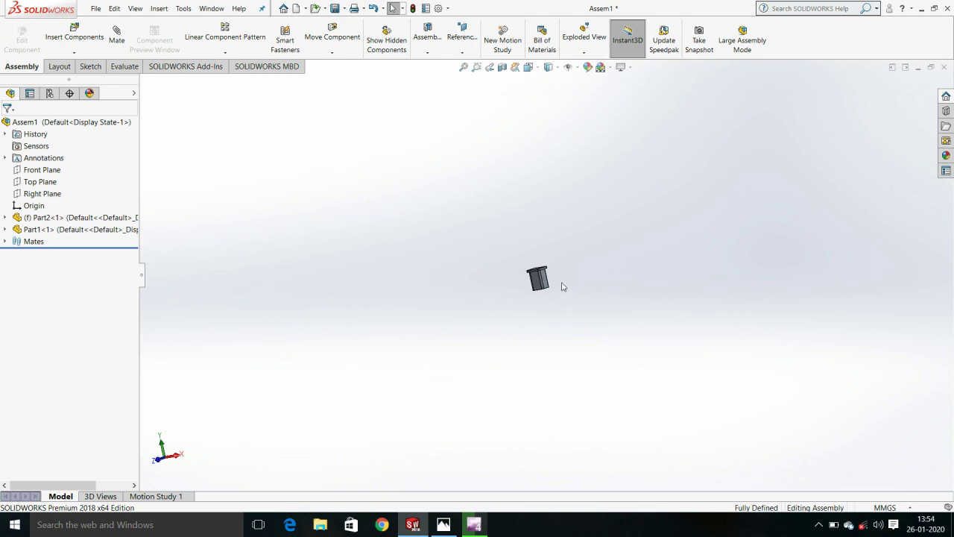
scroll(566, 287, "down", 1)
scroll(562, 291, "down", 1)
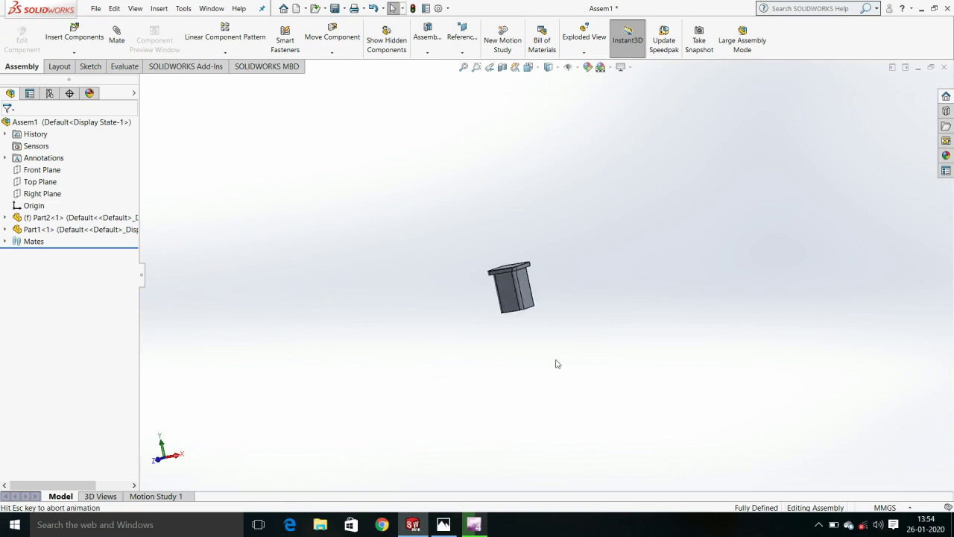
scroll(543, 277, "down", 4)
mouse_move(497, 177)
left_mouse_down()
mouse_move(284, 339)
mouse_move(300, 367)
left_mouse_up()
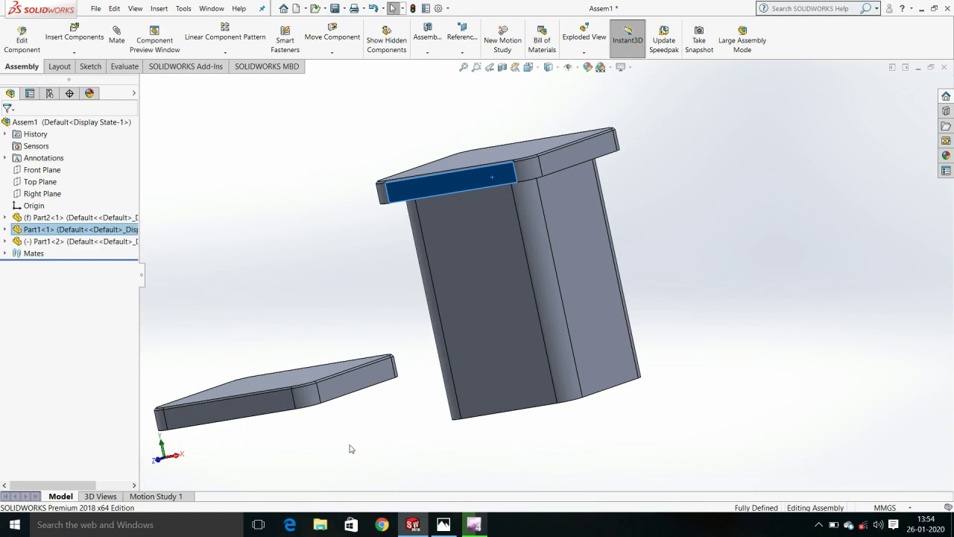
Step: Mate the new plate's face coincident to the rim of the box's open end
left_click(308, 388)
middle_click_drag(417, 455, 401, 310)
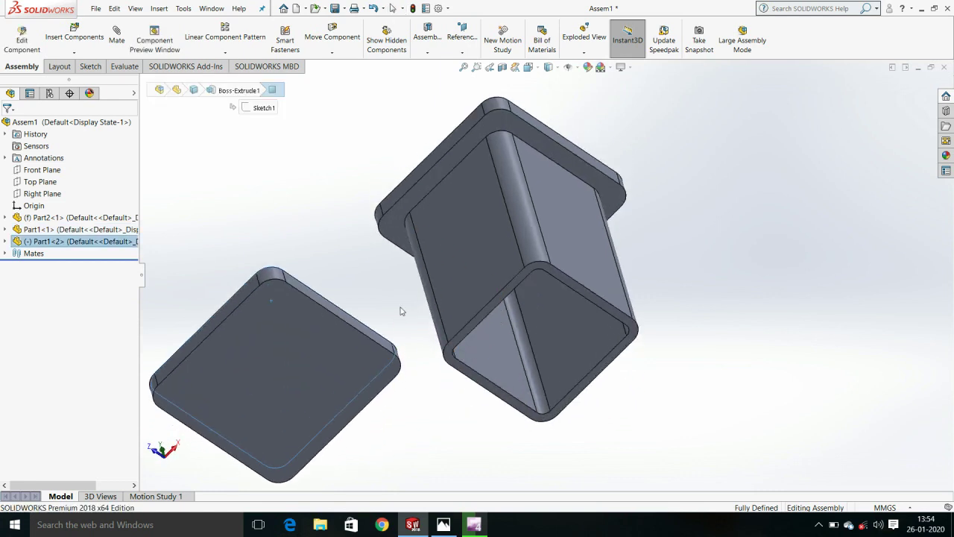
left_click(470, 329, "ctrl")
left_click(117, 33)
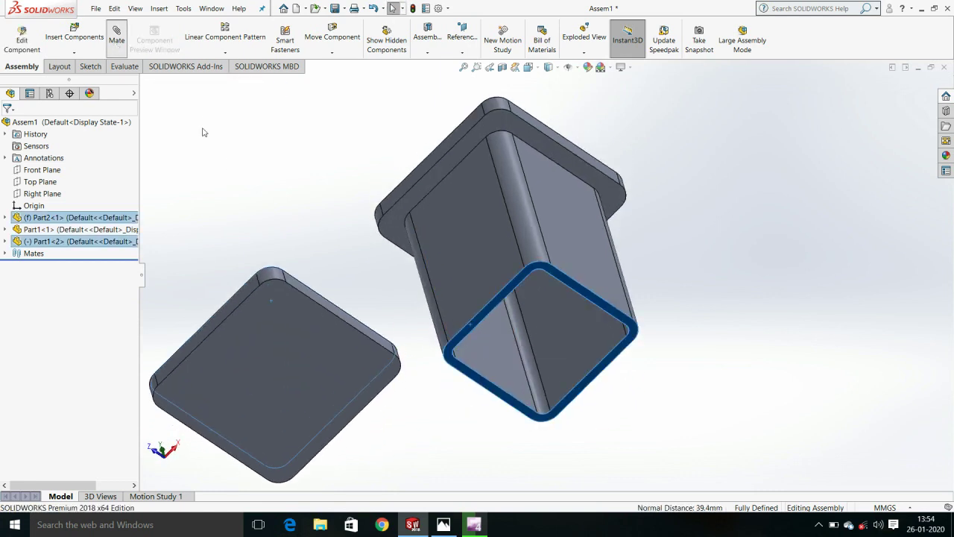
left_click(337, 234)
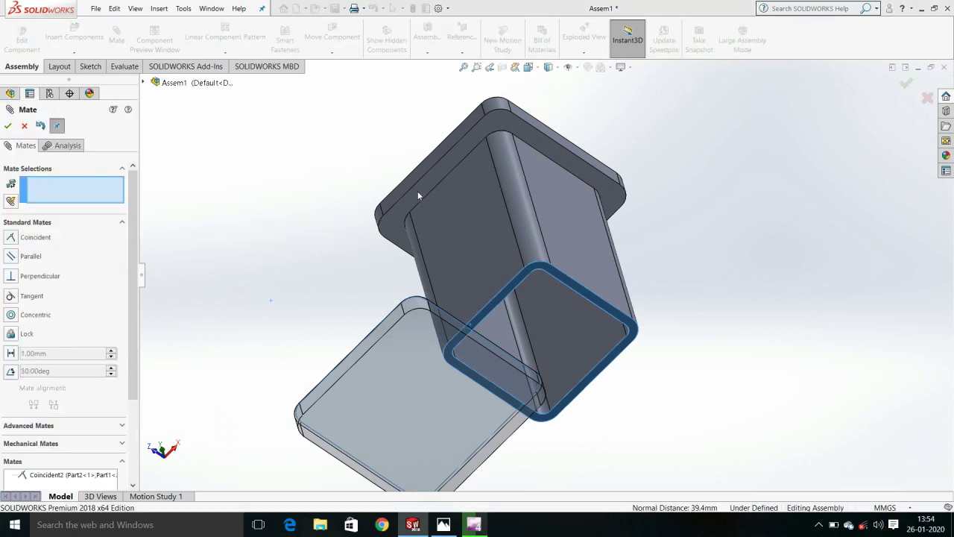
Step: Make two side faces of the new plate coincident with the first plate's side faces
left_click(414, 172)
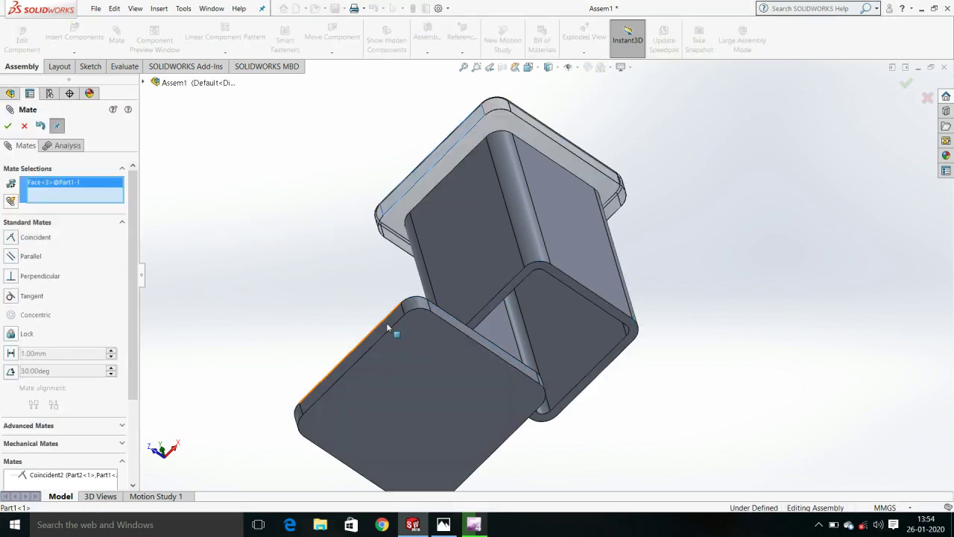
left_click(340, 367)
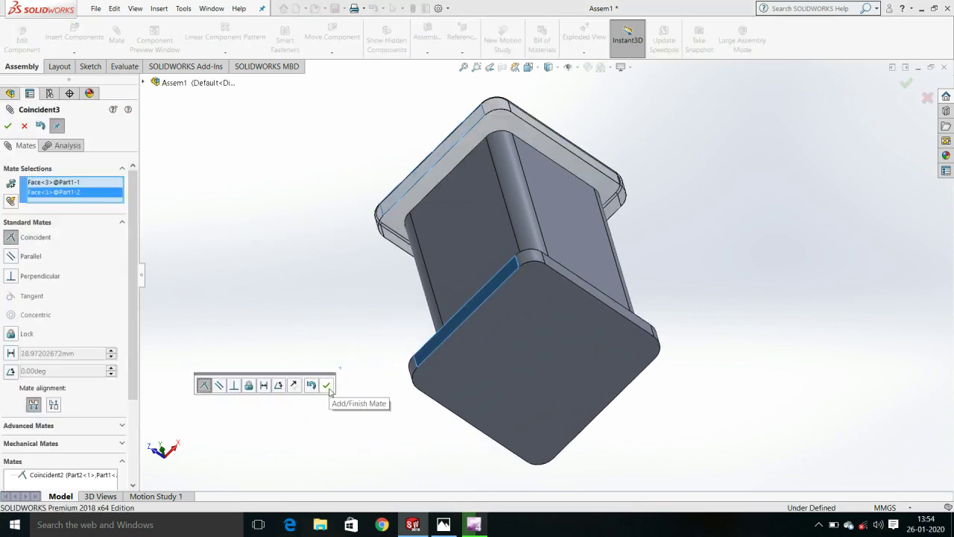
left_click(327, 386)
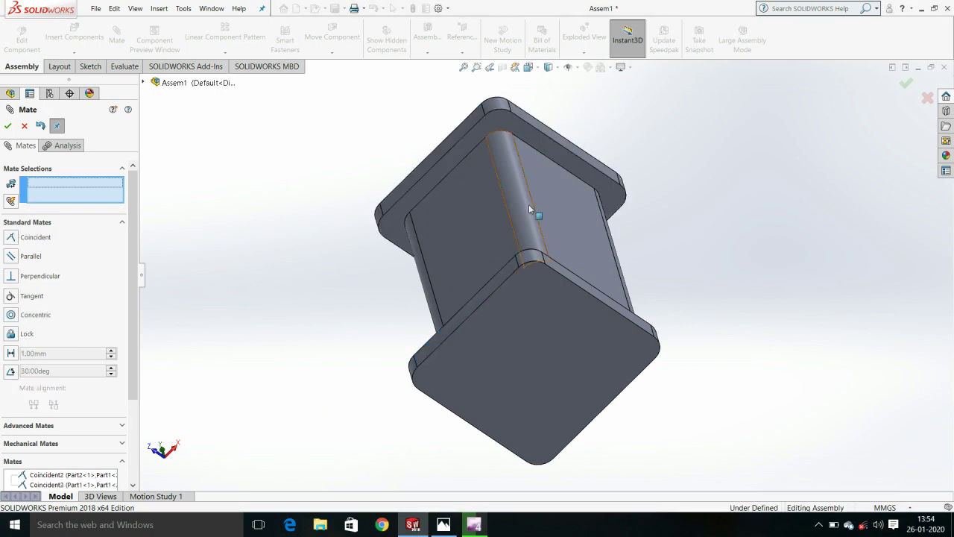
left_click(577, 150)
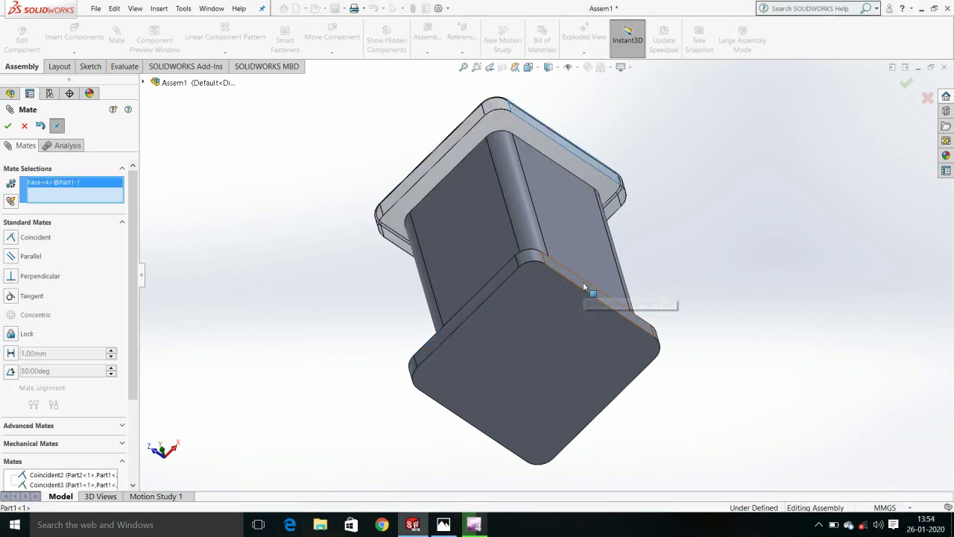
left_click(583, 282)
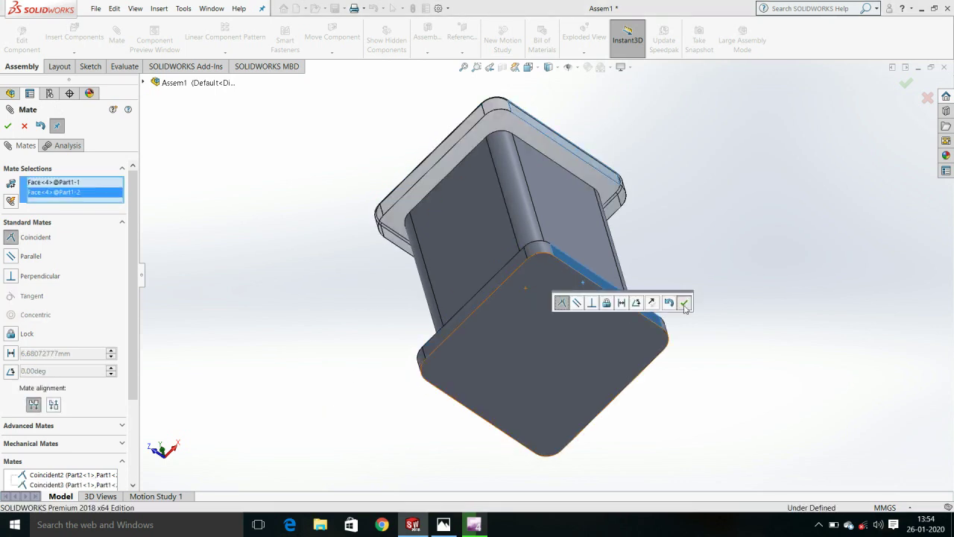
left_click(684, 302)
Step: Close Mate, orbit around the capped box, then bring up the lecture title image
key("space")
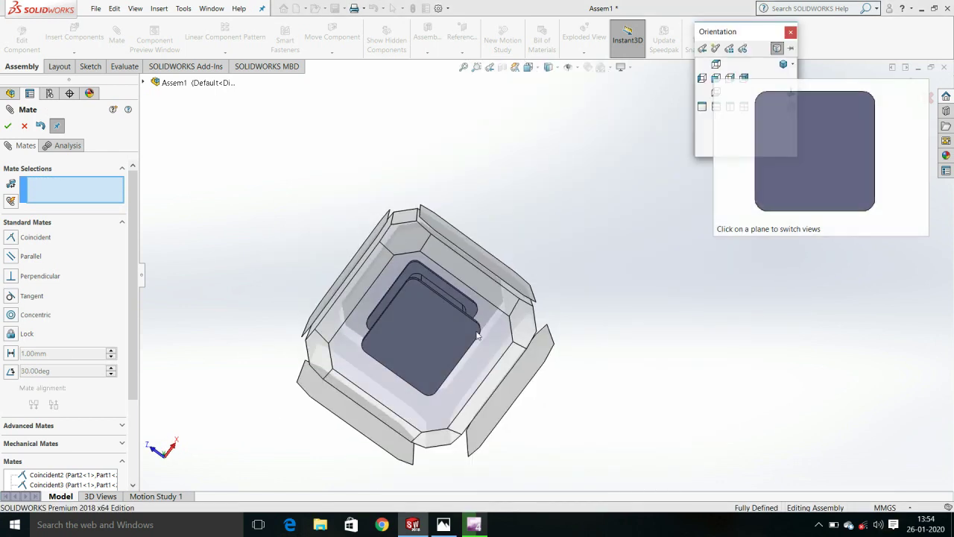
left_click(485, 320)
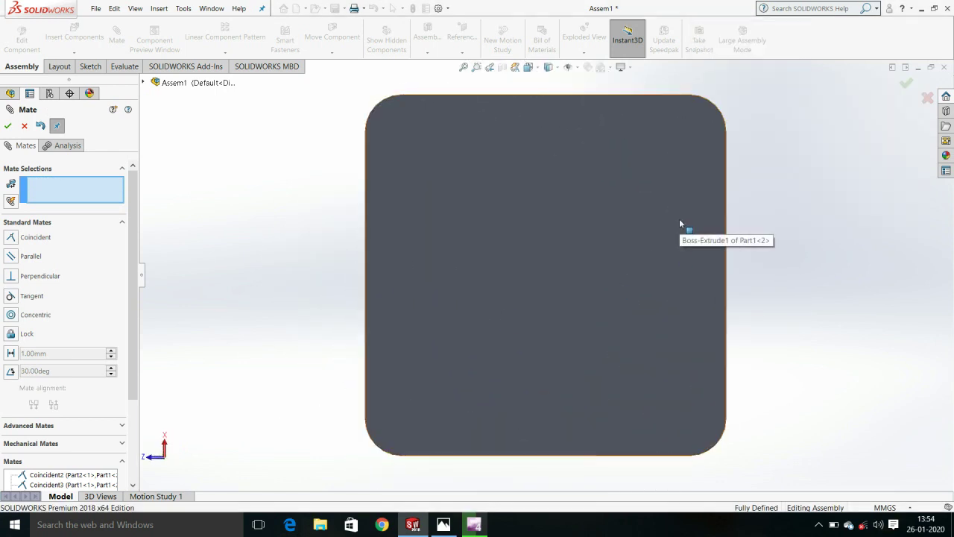
middle_click_drag(602, 211, 585, 238)
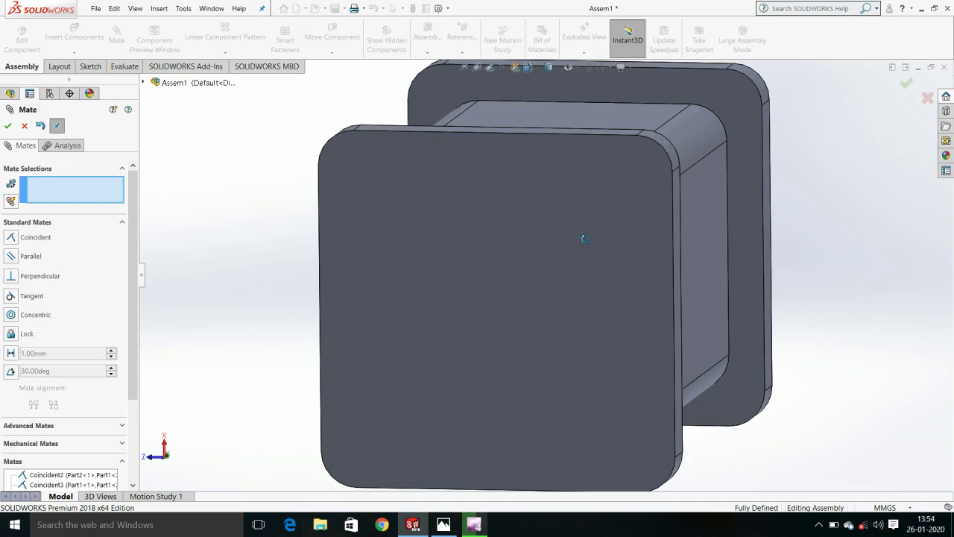
left_click(24, 125)
mouse_move(452, 257)
middle_mouse_down()
mouse_move(510, 236)
mouse_move(531, 268)
middle_mouse_up()
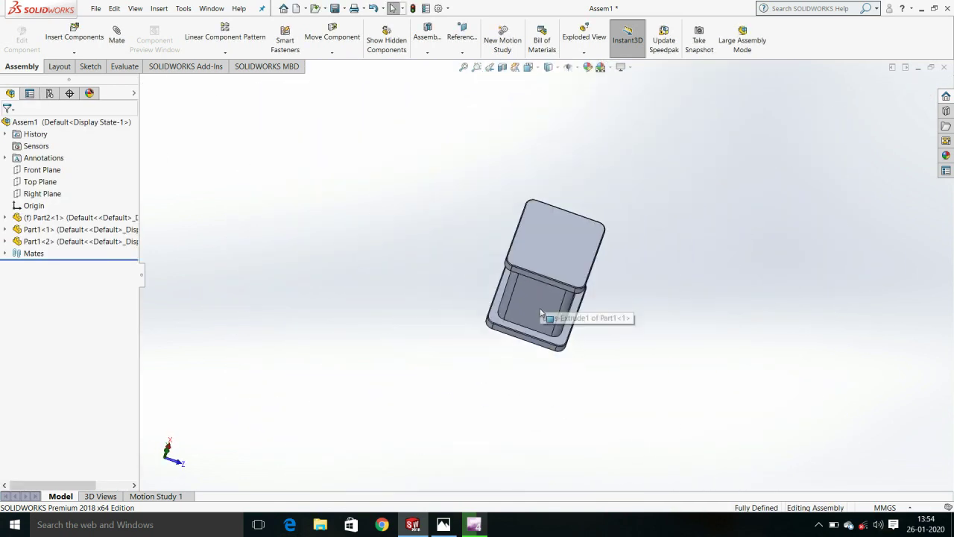
mouse_move(541, 311)
middle_mouse_down()
mouse_move(537, 194)
mouse_move(502, 147)
middle_mouse_up()
scroll(604, 326, "down", 2)
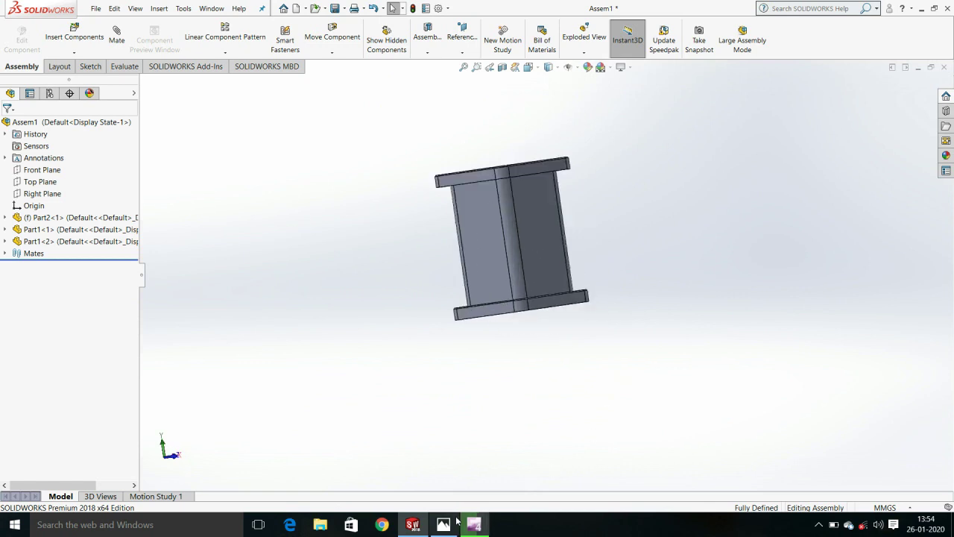
left_click(453, 523)
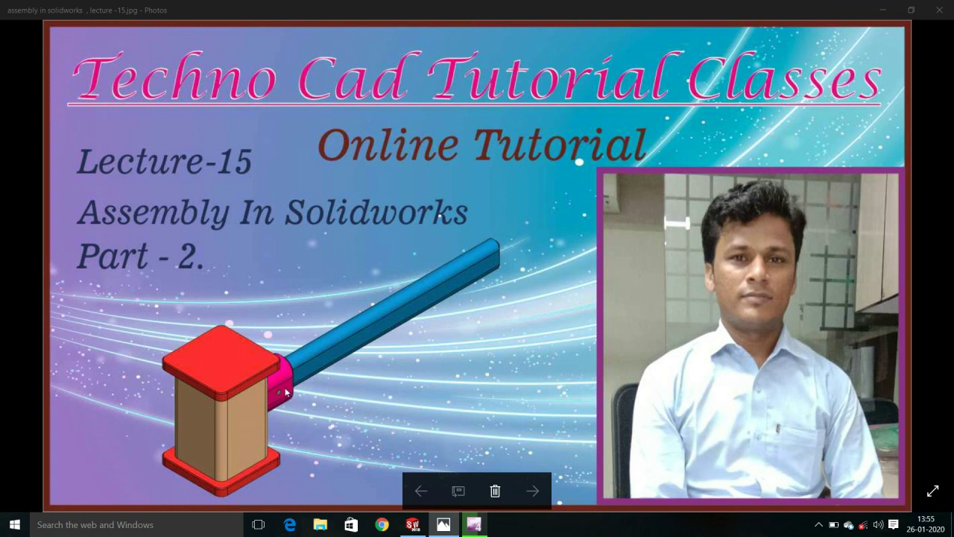
Step: Return from the lecture title image in Photos to SOLIDWORKS through the taskbar
left_click(413, 525)
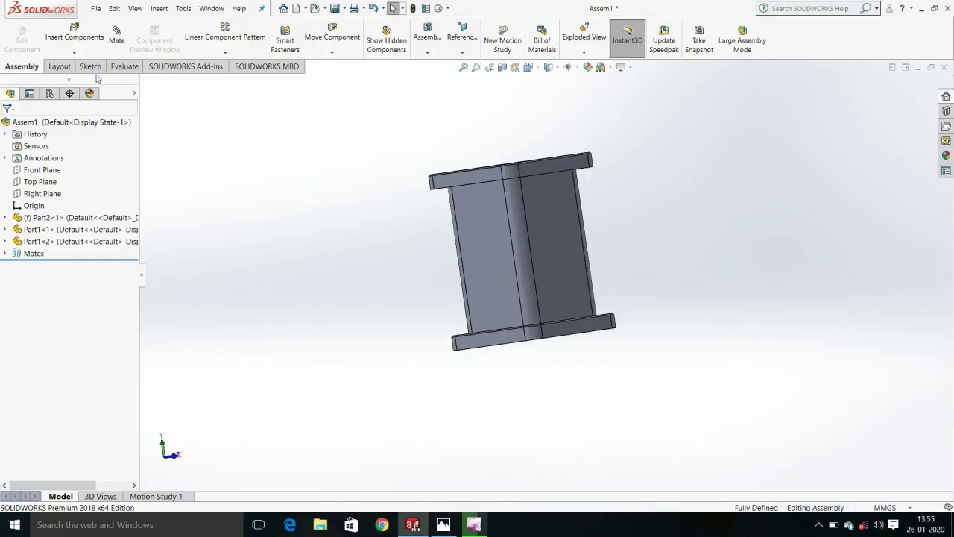
Step: Insert Part3 turned 90° with Tab and place it unmated beside the capped box
left_click(58, 38)
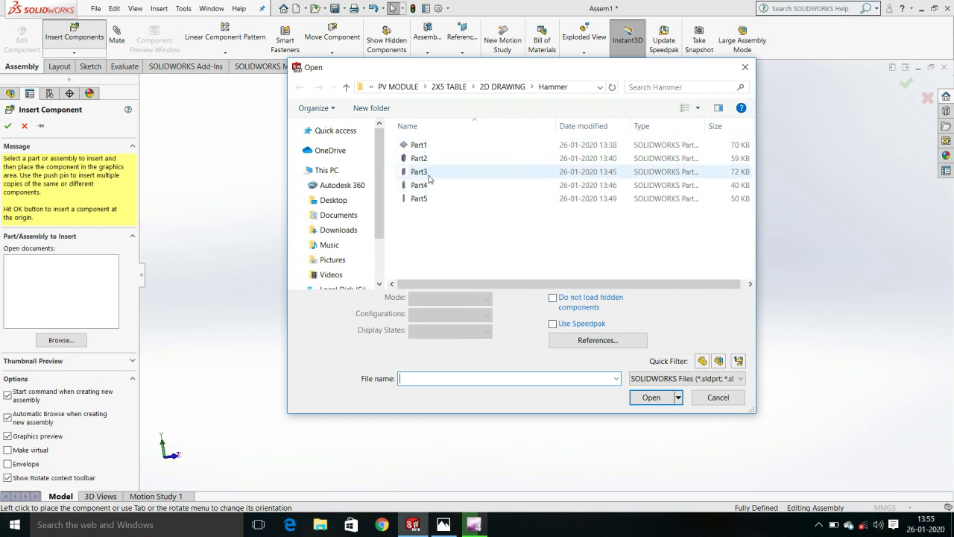
double_click(430, 178)
key("Tab")
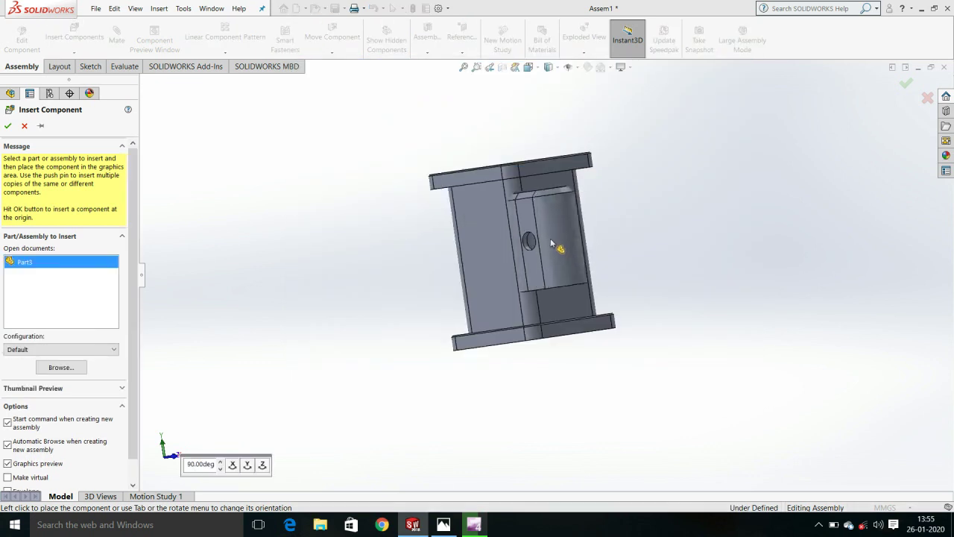
left_click(650, 270)
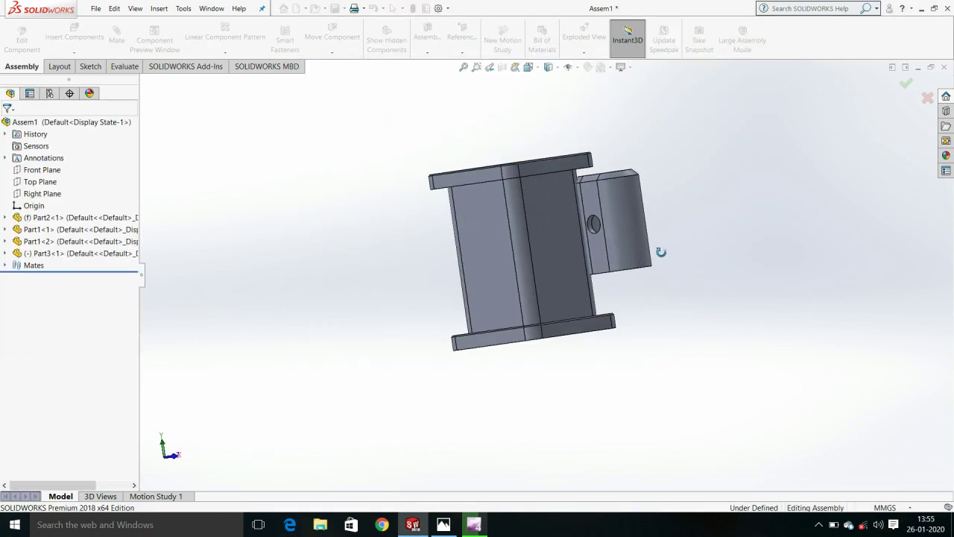
mouse_move(686, 252)
middle_mouse_down()
mouse_move(415, 240)
mouse_move(472, 166)
mouse_move(478, 179)
middle_mouse_up()
scroll(478, 179, "down", 3)
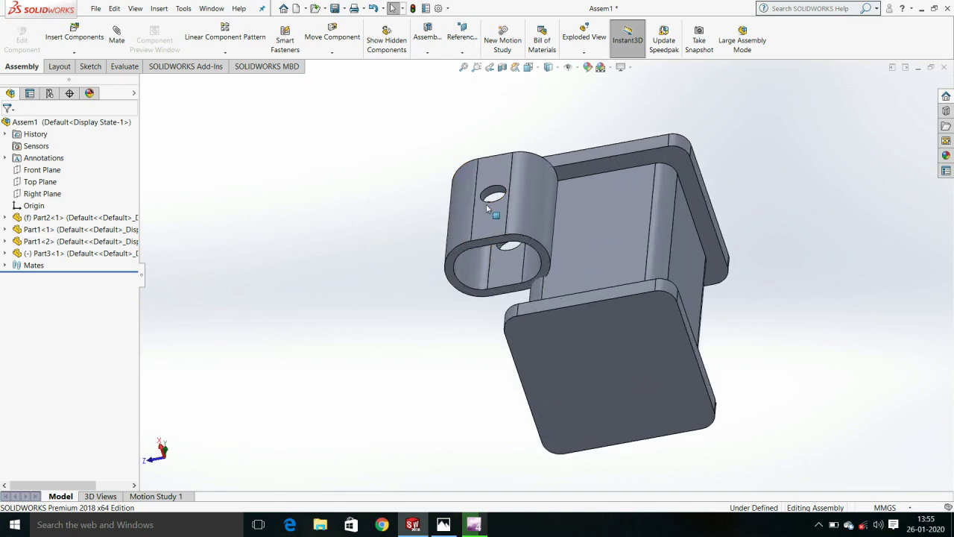
scroll(489, 207, "down", 3)
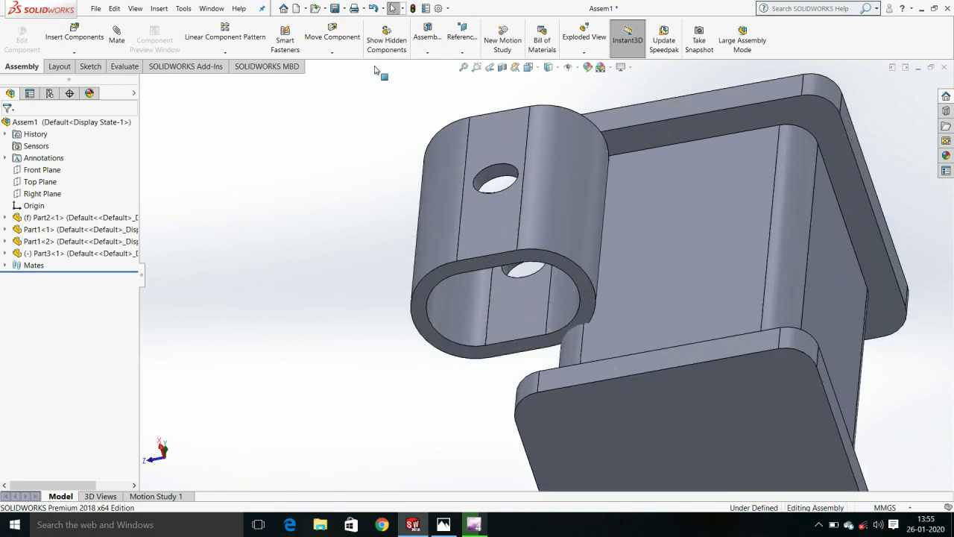
Step: Drag Part3 away from the box and rotate the sleeve until it lies on its side
left_click(328, 53)
left_click(333, 68)
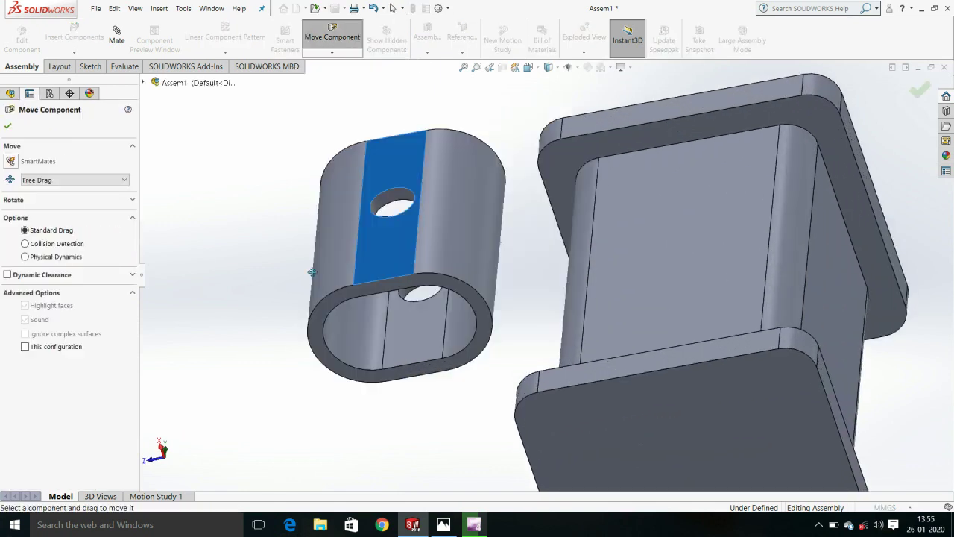
left_click_drag(413, 264, 198, 294)
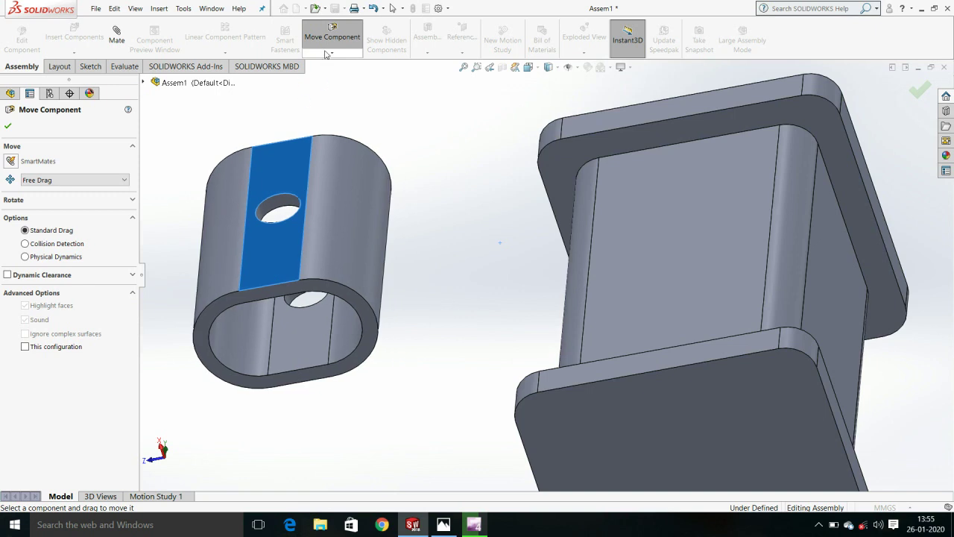
left_click(331, 53)
left_click(342, 83)
mouse_move(363, 252)
left_mouse_down()
mouse_move(501, 199)
mouse_move(501, 220)
left_mouse_up()
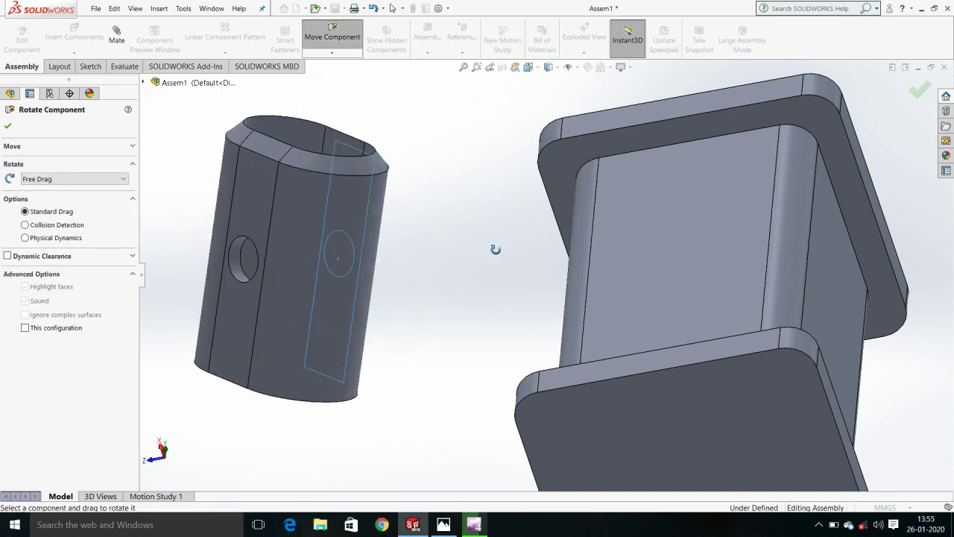
left_click_drag(384, 257, 396, 224)
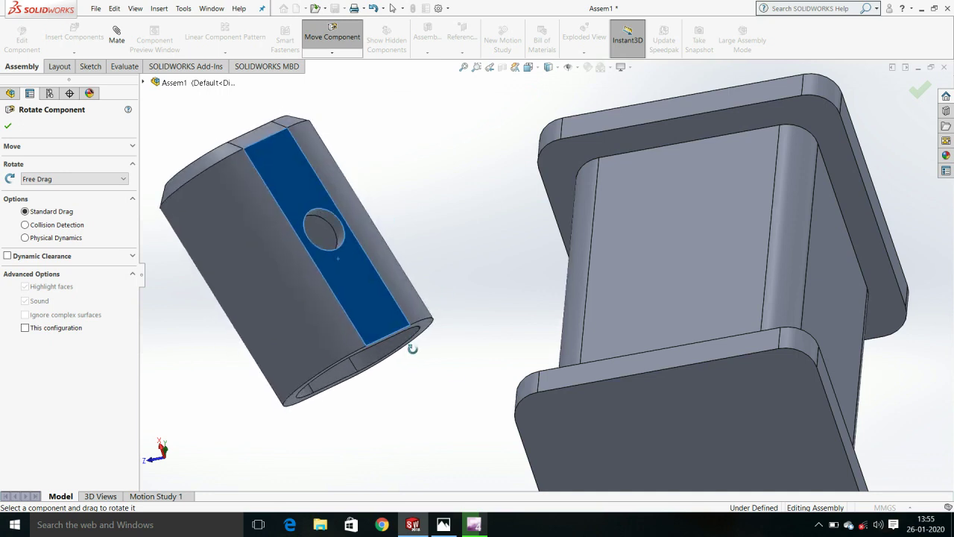
key("Escape")
Step: Select a face on the sleeve and the square part's inner face for mating
middle_click_drag(451, 356, 419, 321)
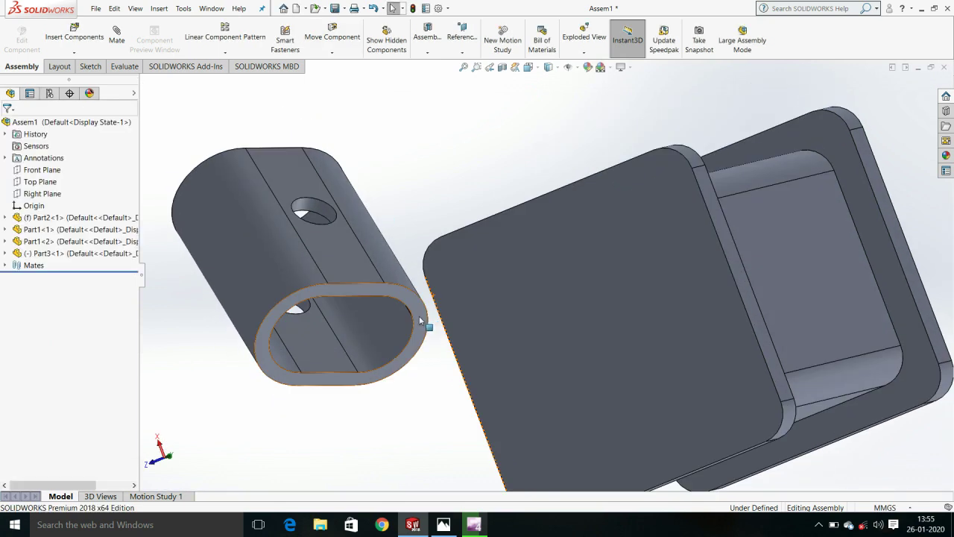
left_click(422, 321)
middle_click_drag(450, 388, 740, 226)
left_click(723, 224, "ctrl")
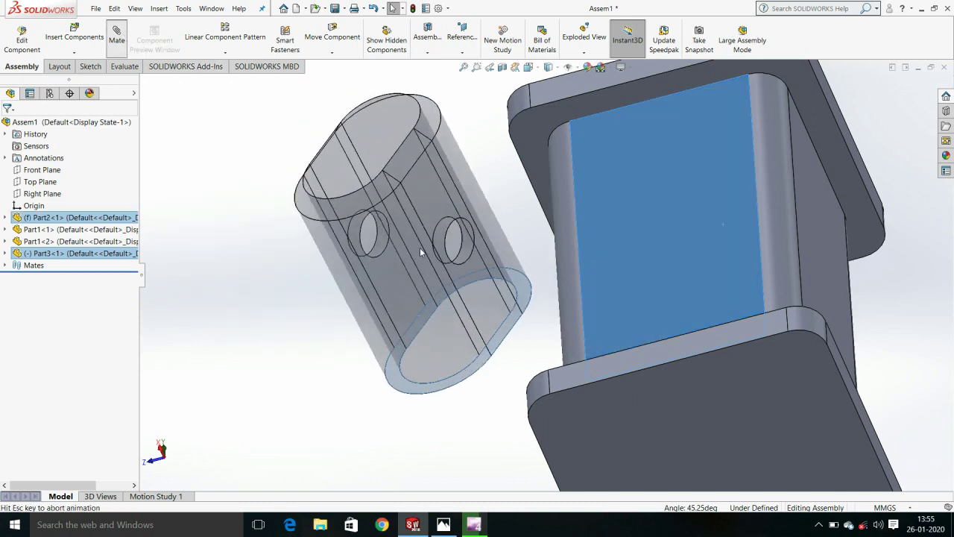
Step: Mate the sleeve's flat side face coincident to the square part's inner face
left_click(418, 234)
left_click(486, 293)
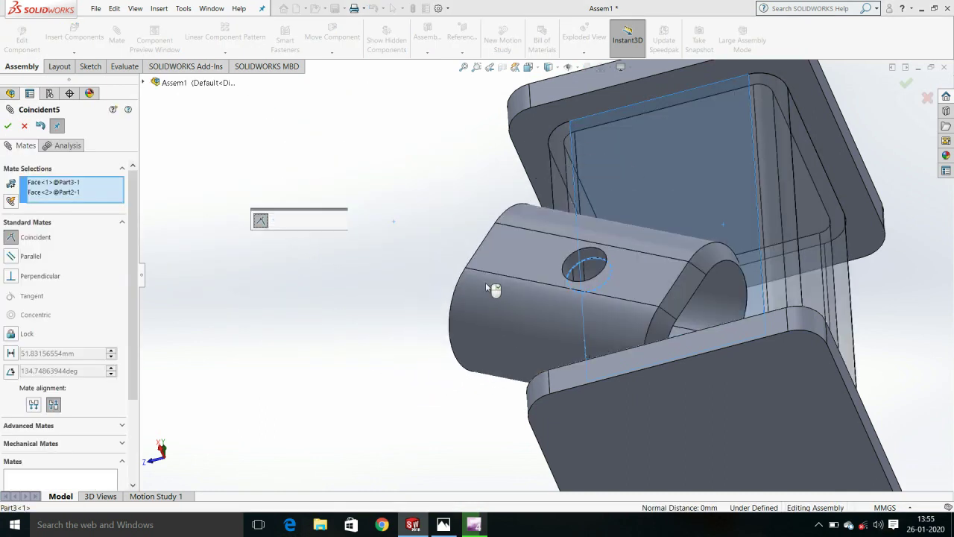
key("Escape")
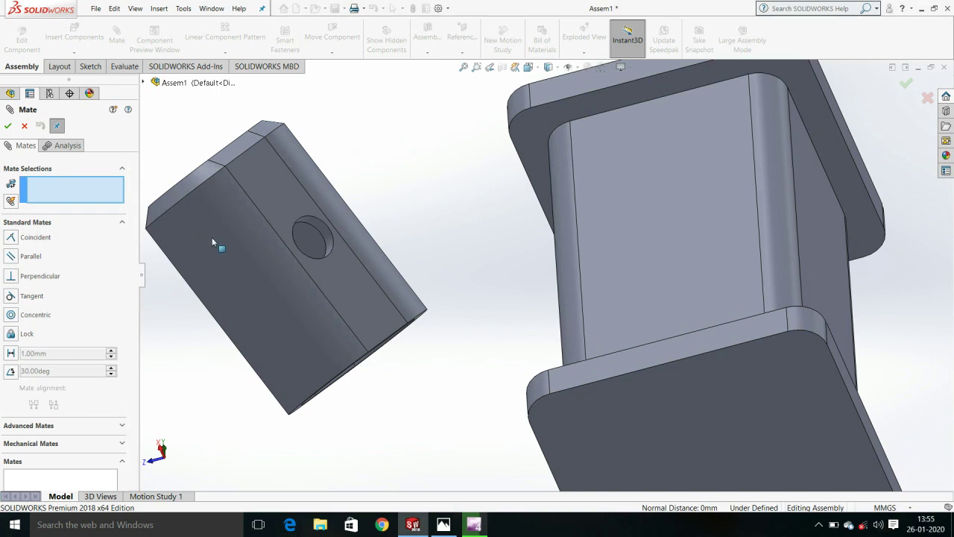
mouse_move(322, 290)
middle_mouse_down()
mouse_move(395, 296)
mouse_move(613, 254)
middle_mouse_up()
left_click(395, 298)
left_click(619, 238)
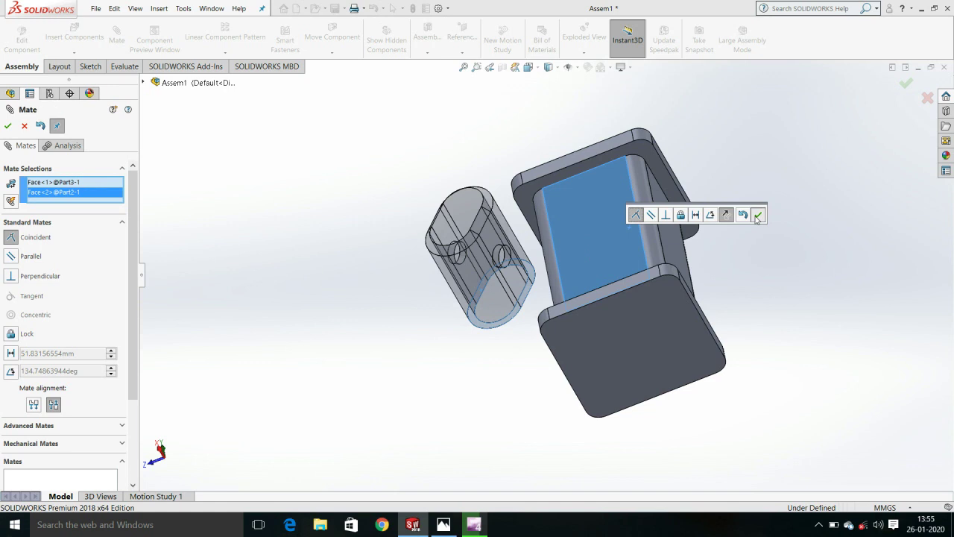
left_click(757, 216)
middle_click_drag(731, 241, 681, 249)
key("Escape")
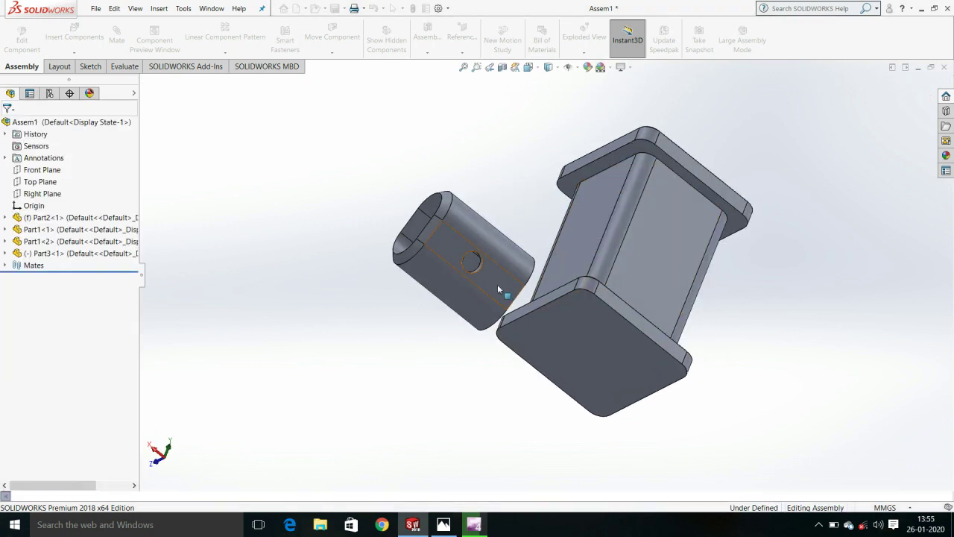
Step: Add a centred Width mate between the sleeve's flat face and the square part's large face
left_click(509, 298)
left_click(666, 276, "ctrl")
mouse_move(637, 280)
middle_mouse_down()
mouse_move(650, 281)
mouse_move(543, 284)
middle_mouse_up()
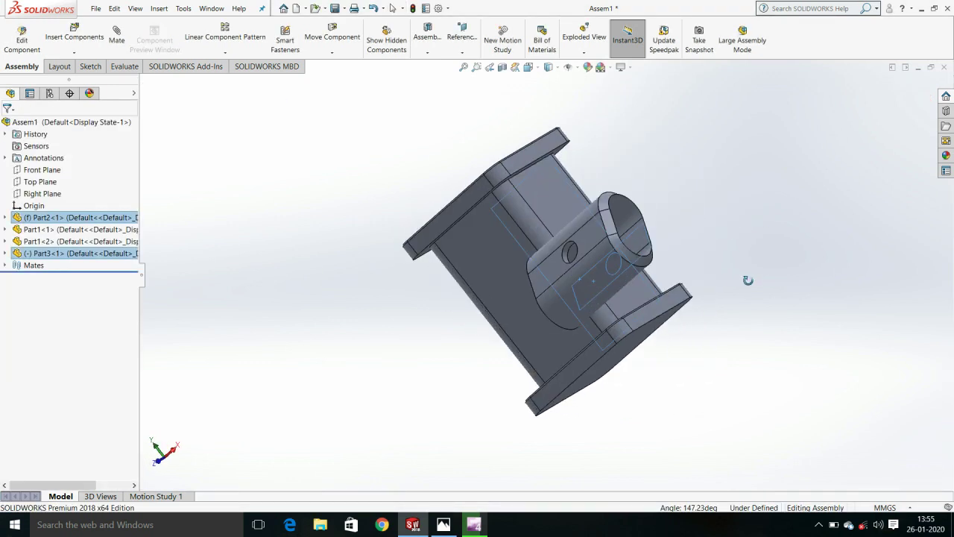
left_click(594, 250)
left_click(507, 274, "ctrl")
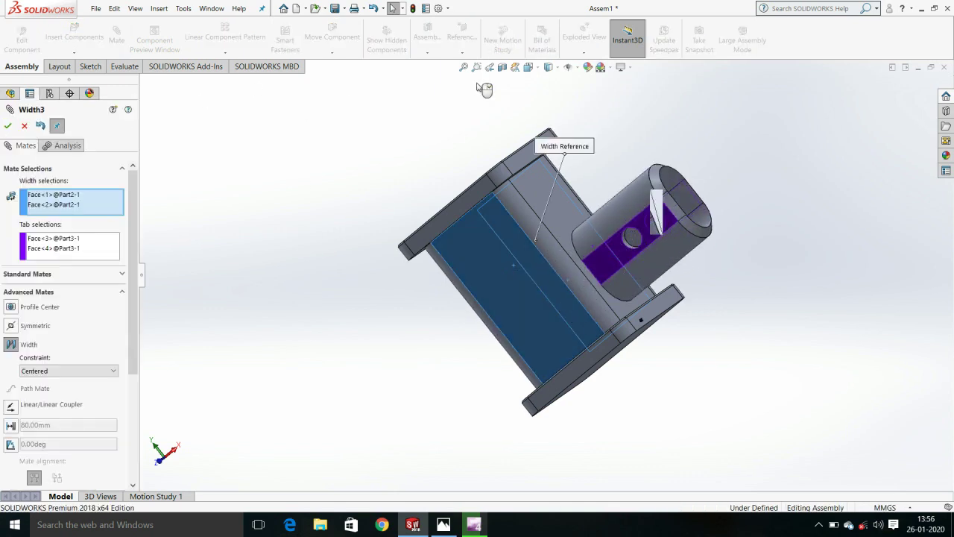
key("Return")
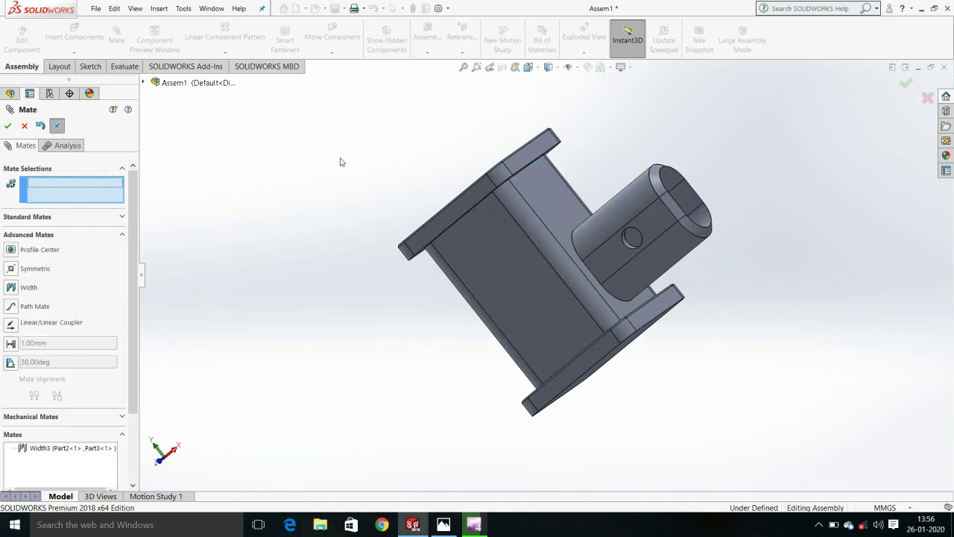
middle_click_drag(377, 182, 590, 228)
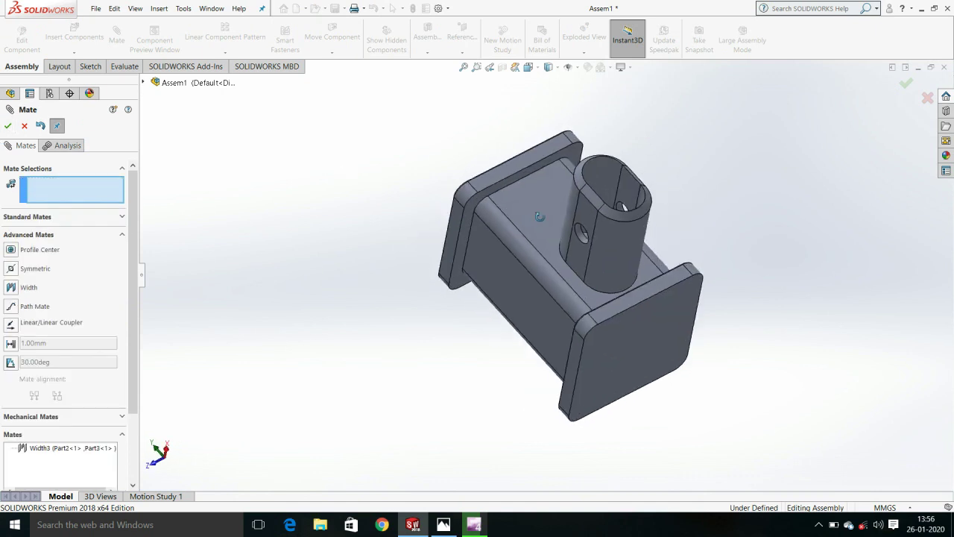
Step: Select the pin hole's inner face and the flange face as references
scroll(590, 228, "down", 3)
scroll(584, 238, "down", 3)
left_click(552, 261)
scroll(552, 261, "up", 2)
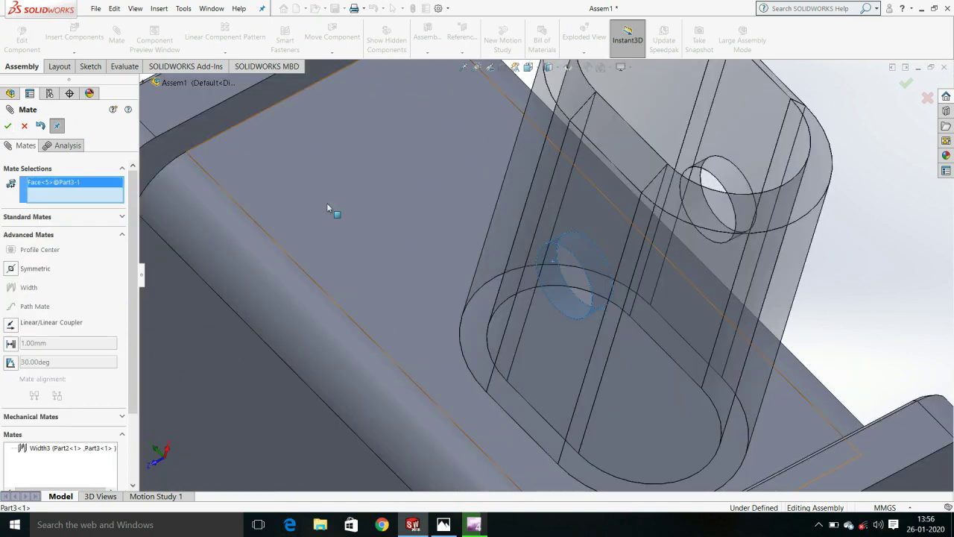
left_click(336, 162)
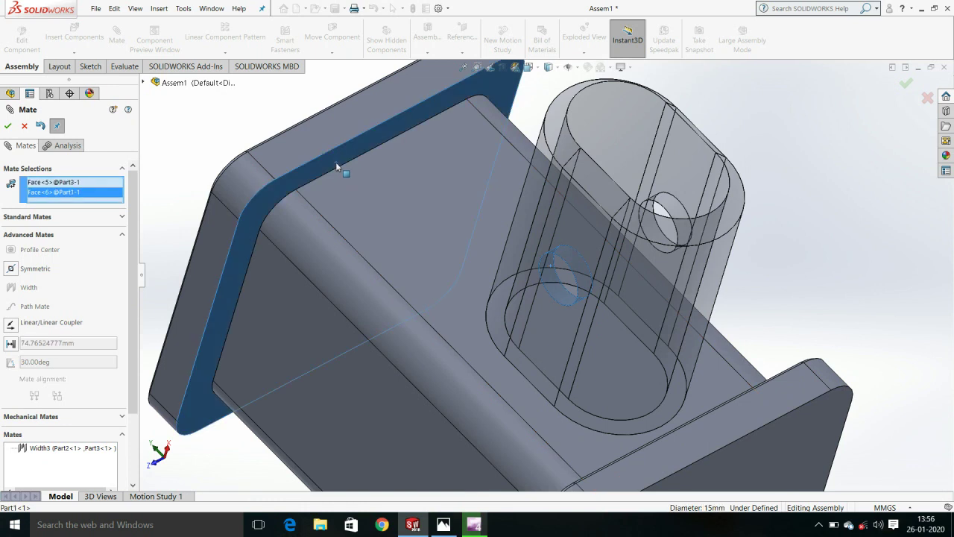
key("Return")
Step: Add a 60 mm Distance mate between the sleeve's hole face and the flange face
left_click(350, 156)
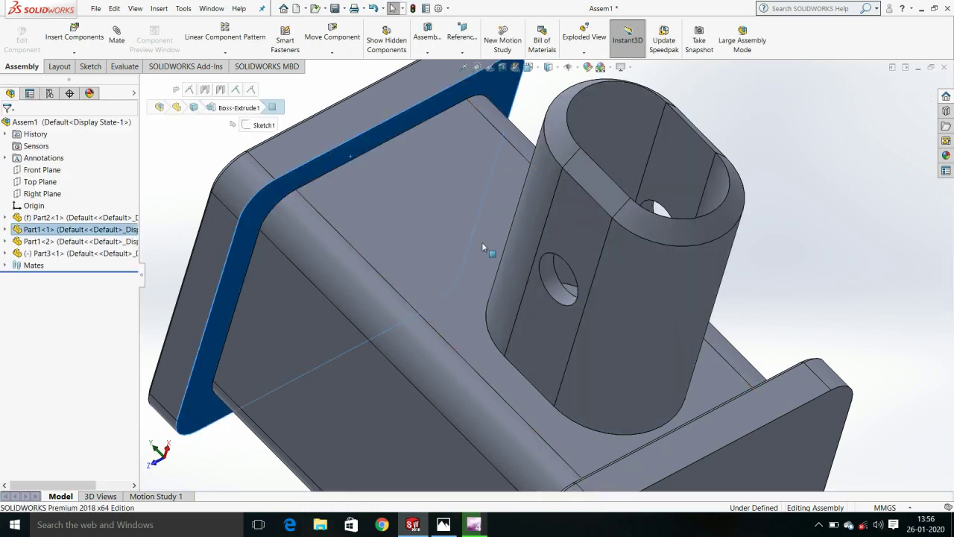
left_click(554, 277, "ctrl")
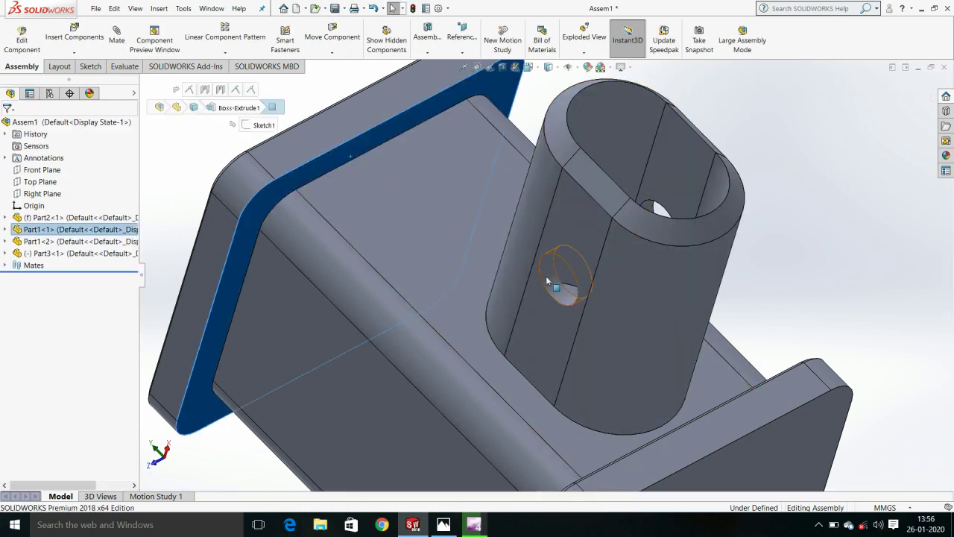
left_click(117, 37)
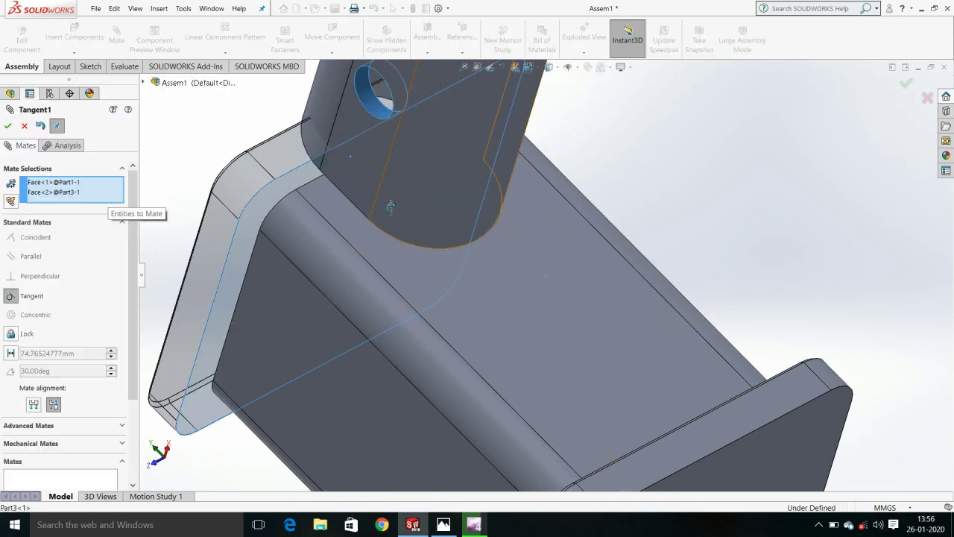
left_click_drag(313, 246, 399, 222)
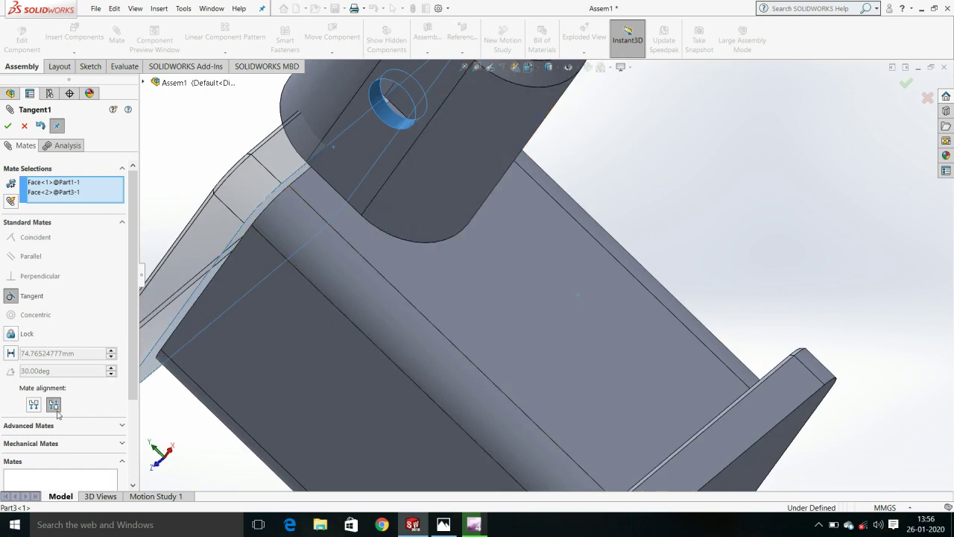
left_click(12, 354)
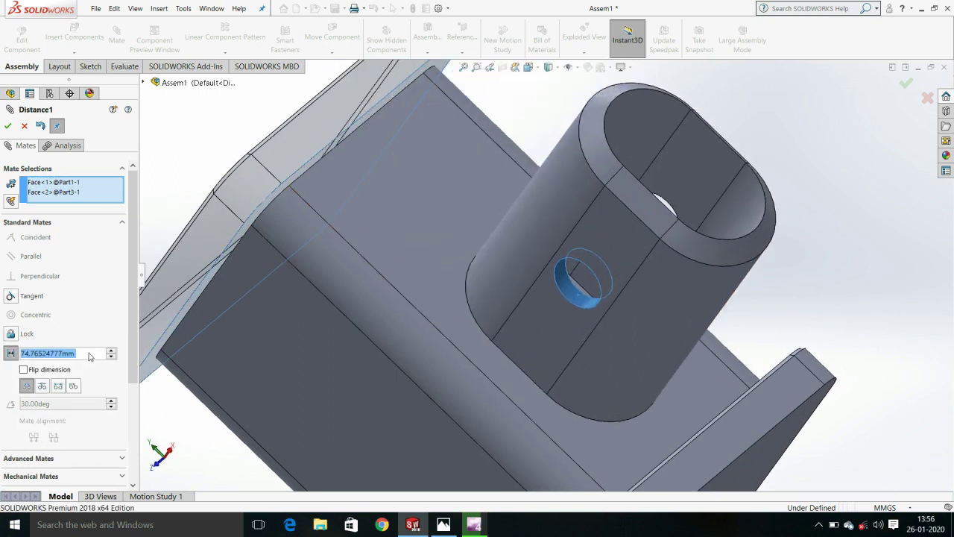
type("60")
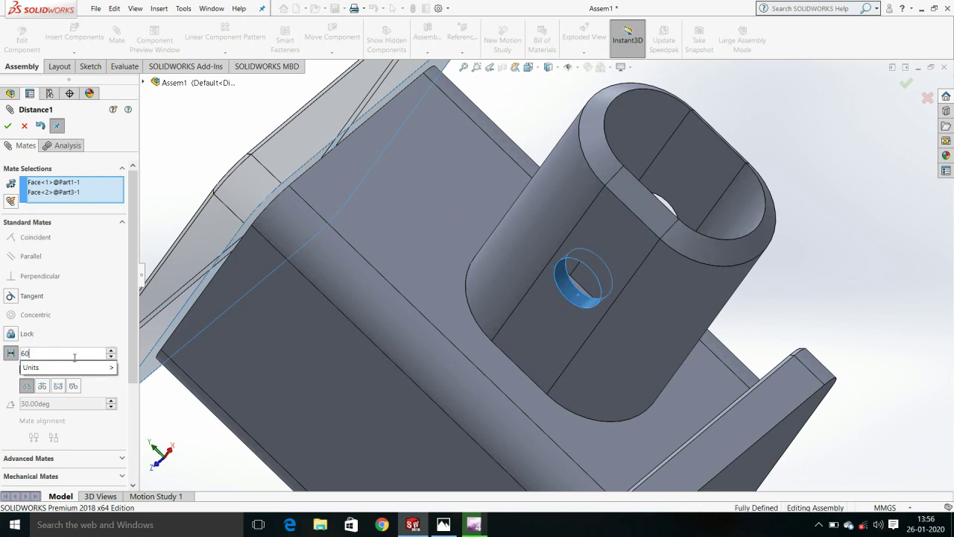
key("Return")
left_click(8, 126)
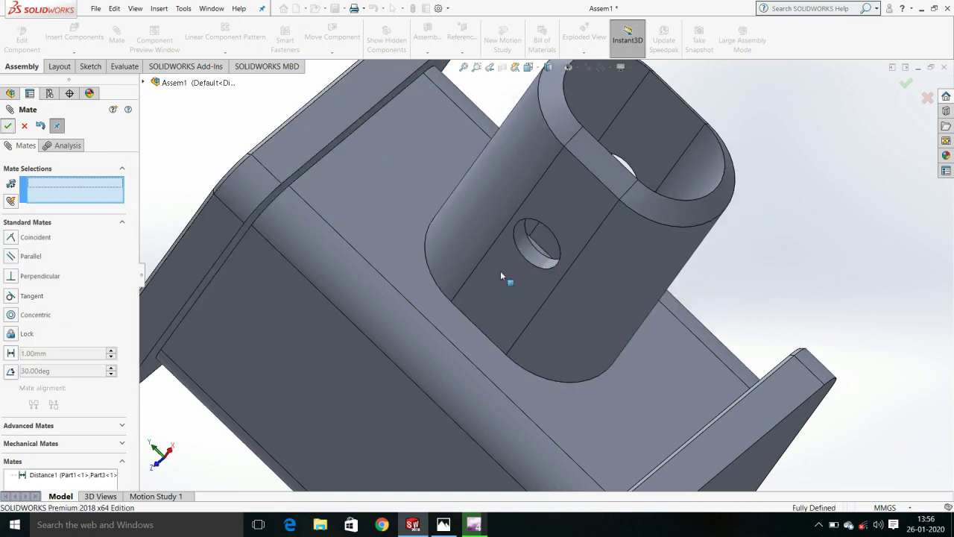
Step: Close Mate and orbit to a near-front view of the fully defined assembly
scroll(564, 267, "up", 5)
mouse_move(565, 266)
middle_mouse_down()
mouse_move(662, 198)
mouse_move(586, 179)
middle_mouse_up()
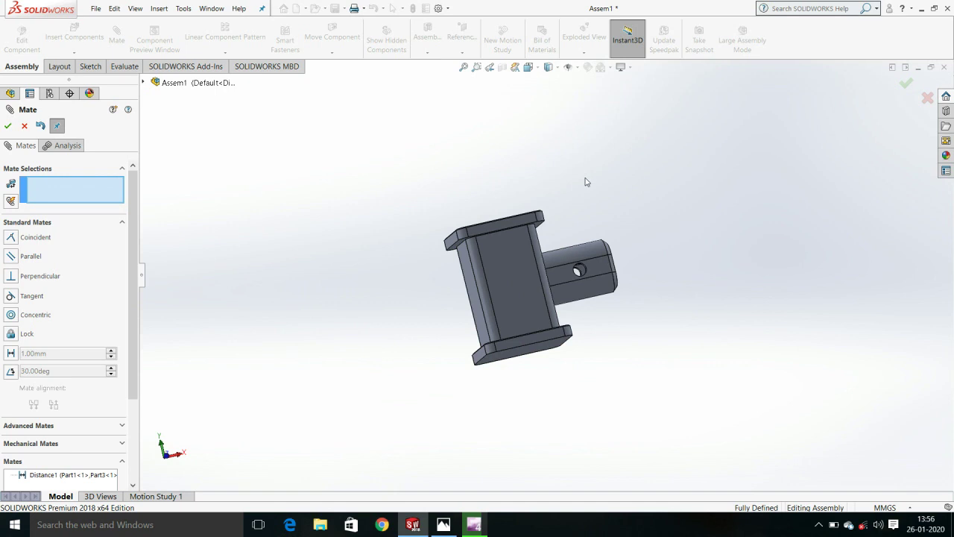
key("Escape")
scroll(566, 245, "down", 3)
middle_click_drag(566, 245, 505, 290)
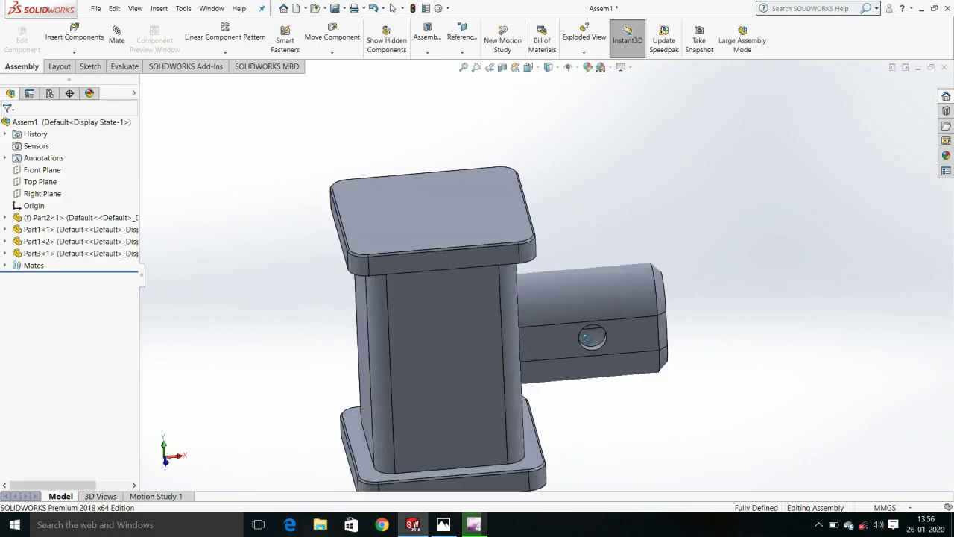
Step: Insert Part5, the long oval tube, next to the sleeve
left_click(74, 34)
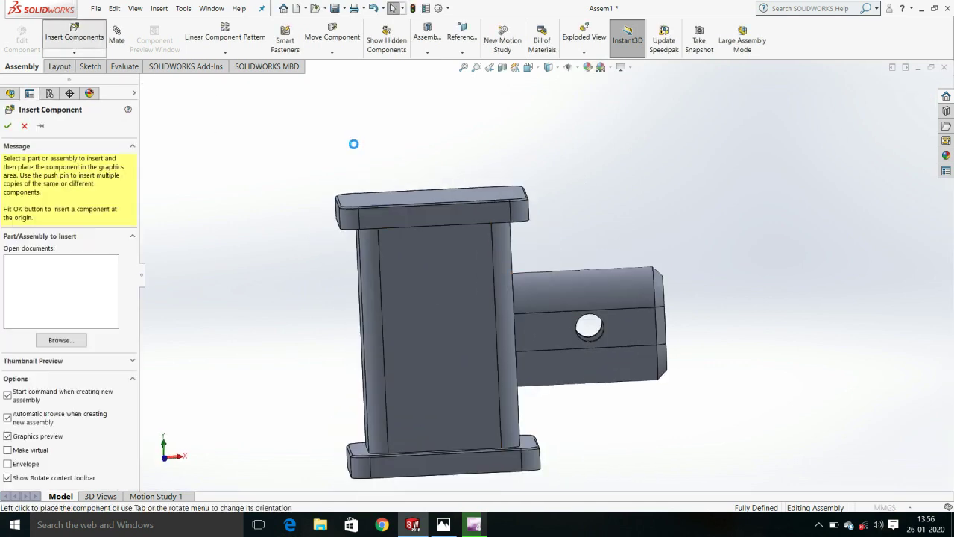
double_click(450, 200)
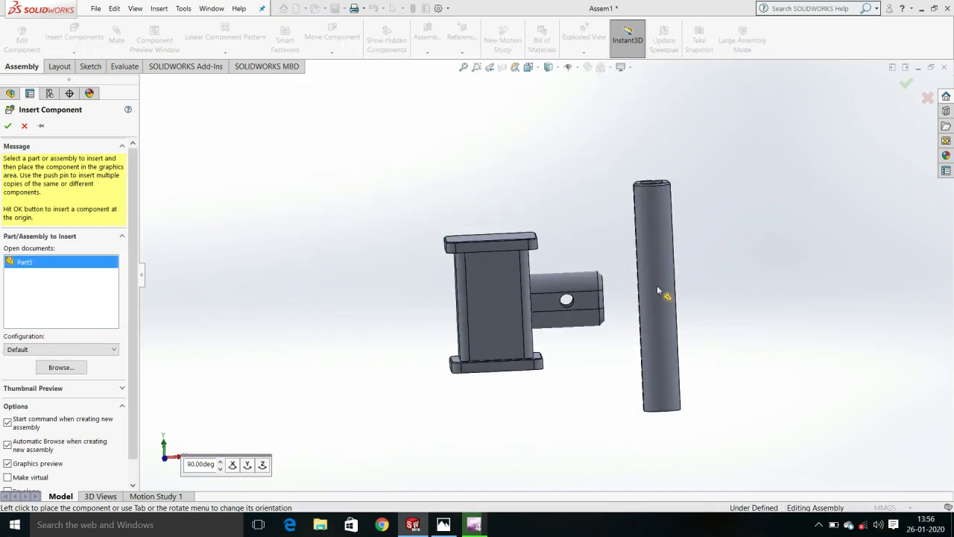
left_click(660, 275)
mouse_move(655, 298)
middle_mouse_down()
mouse_move(686, 407)
mouse_move(615, 343)
mouse_move(477, 321)
middle_mouse_up()
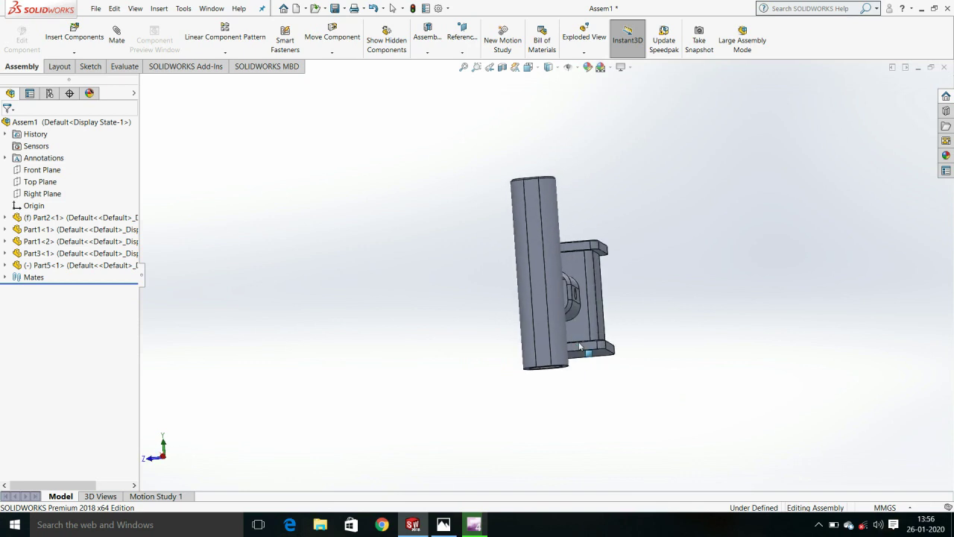
Step: Rotate Part5 by free drag with Rotate Component until it stands nearly upright
left_click(331, 54)
left_click(343, 79)
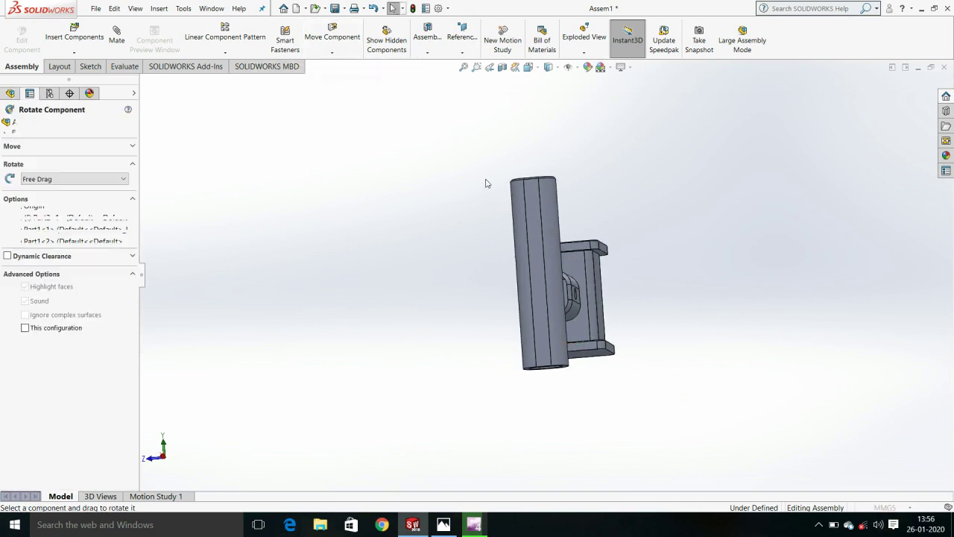
mouse_move(513, 220)
left_mouse_down()
mouse_move(385, 386)
mouse_move(423, 434)
left_mouse_up()
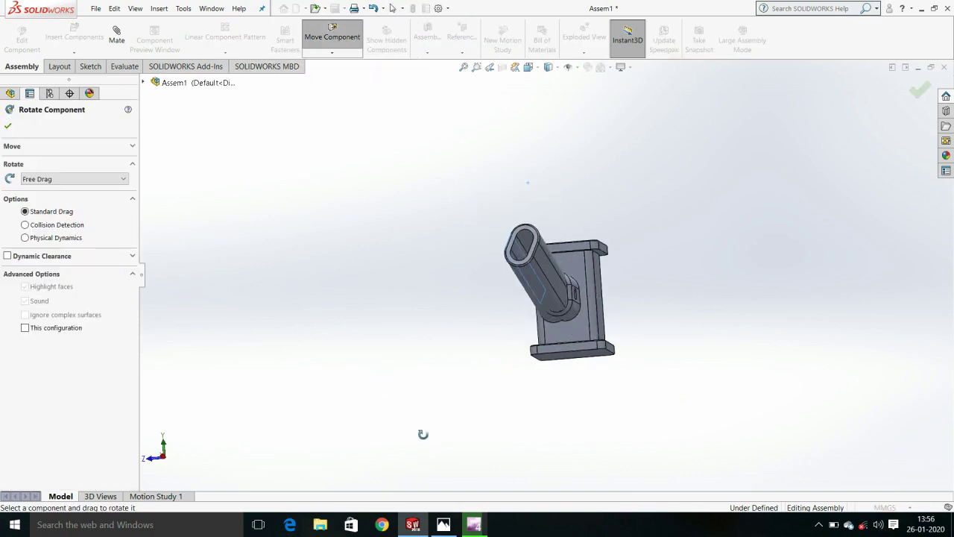
scroll(547, 353, "down", 8)
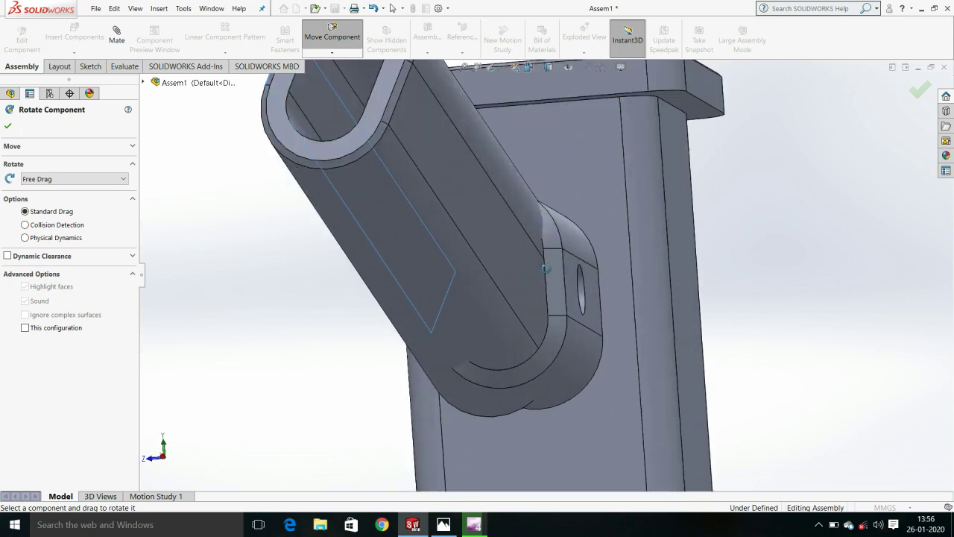
mouse_move(367, 261)
left_mouse_down()
mouse_move(516, 254)
mouse_move(418, 291)
left_mouse_up()
key("Escape")
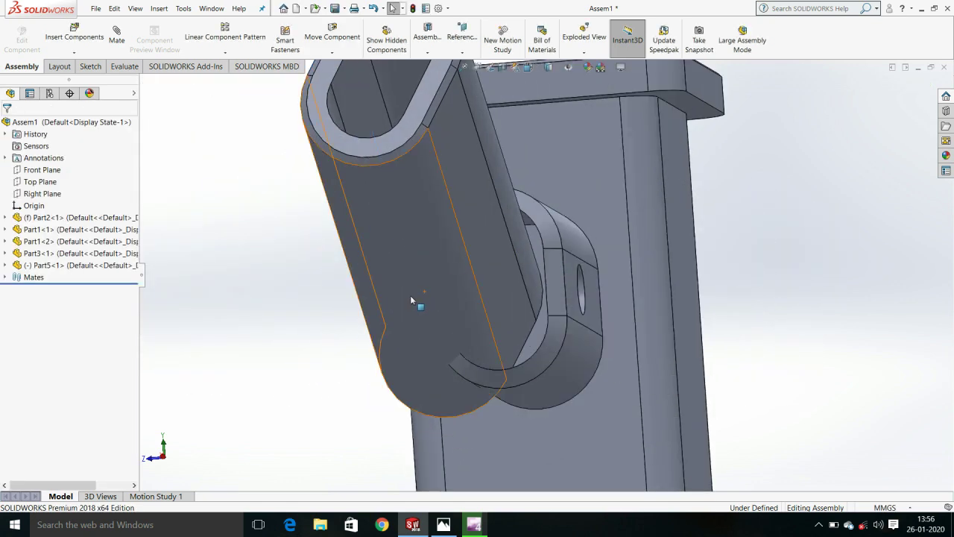
Step: Slide the Part5 tube away from the hammer head
scroll(410, 296, "up", 5)
mouse_move(410, 295)
middle_mouse_down()
mouse_move(372, 380)
mouse_move(418, 324)
middle_mouse_up()
left_click_drag(418, 324, 319, 335)
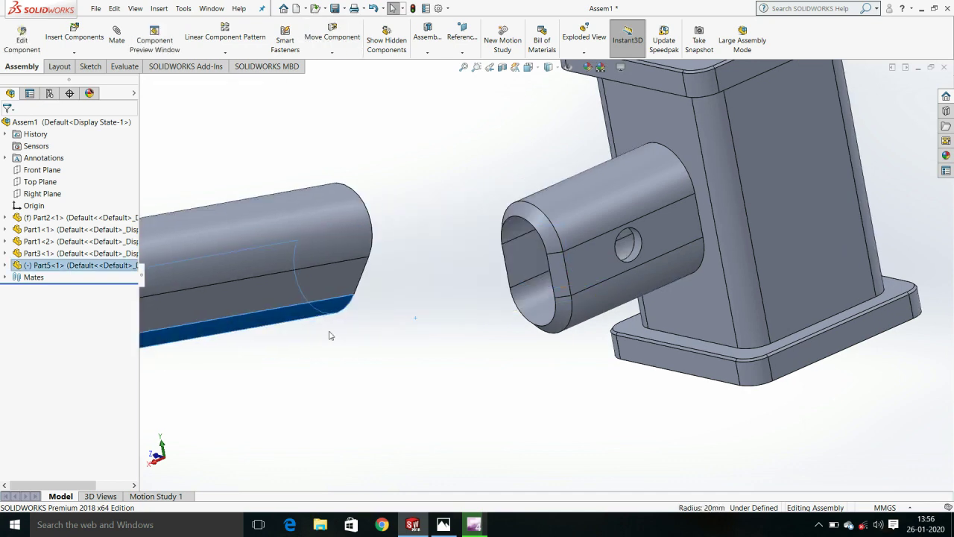
middle_click_drag(313, 307, 471, 199)
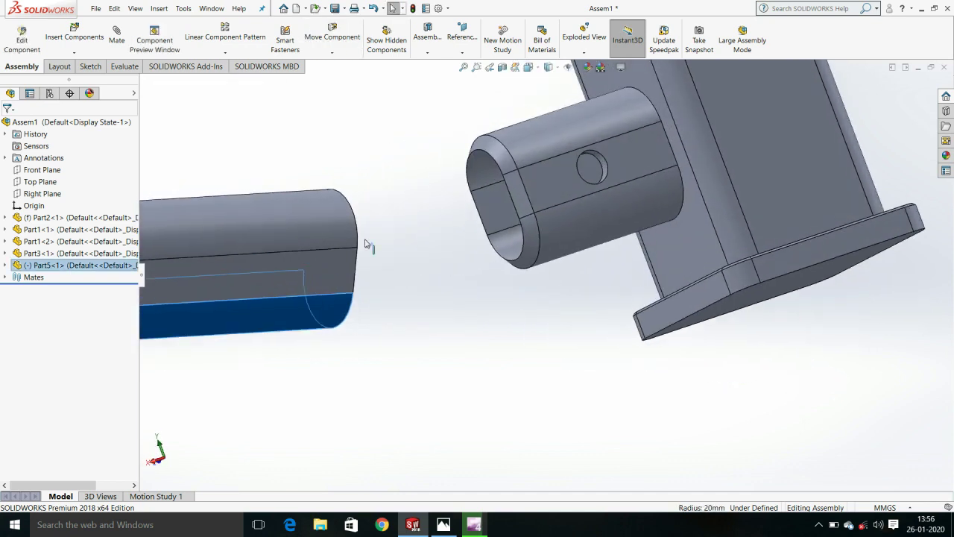
Step: Inspect the socket opening's circular edge and the tube's end edge and top face
scroll(471, 198, "down", 3)
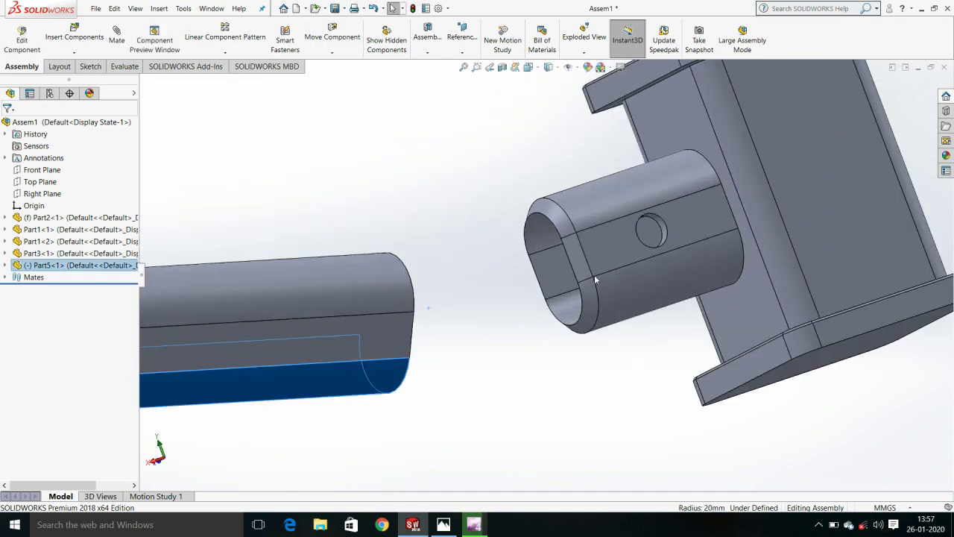
left_click(528, 223)
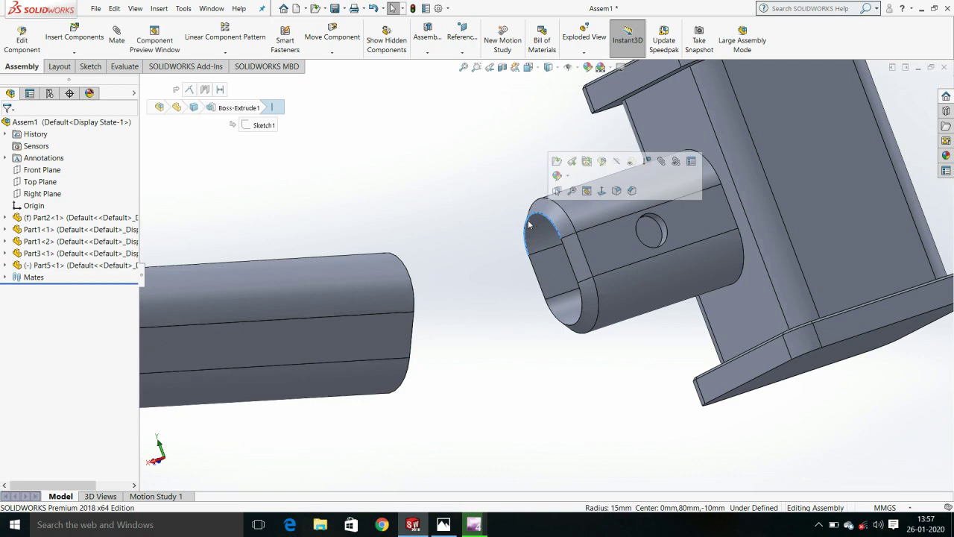
scroll(486, 281, "up", 2)
left_click(484, 280)
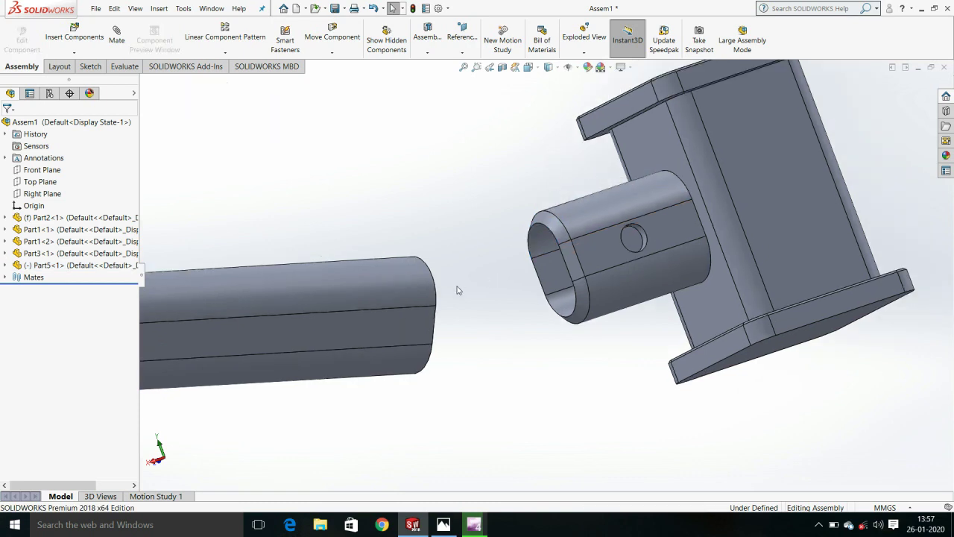
scroll(457, 289, "up", 3)
middle_click_drag(481, 287, 449, 288)
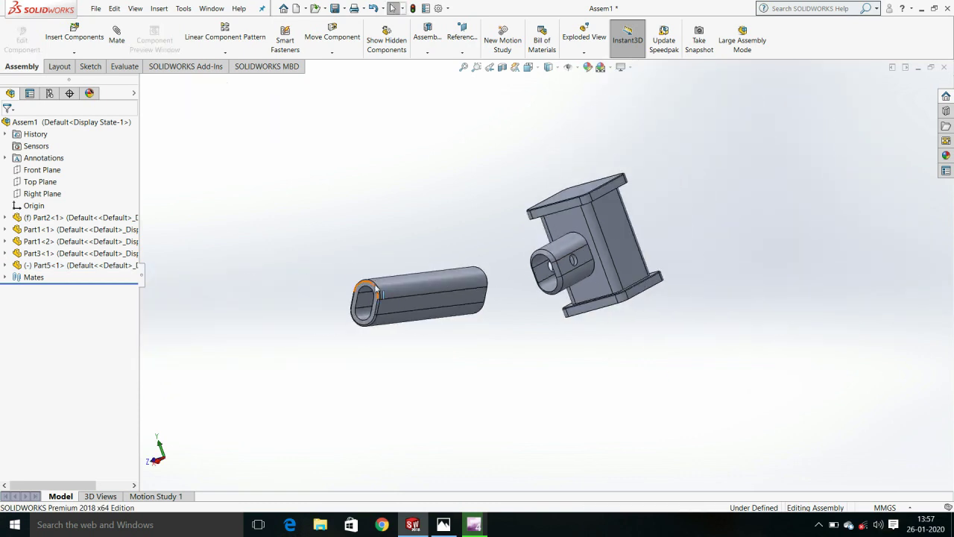
left_click(376, 289)
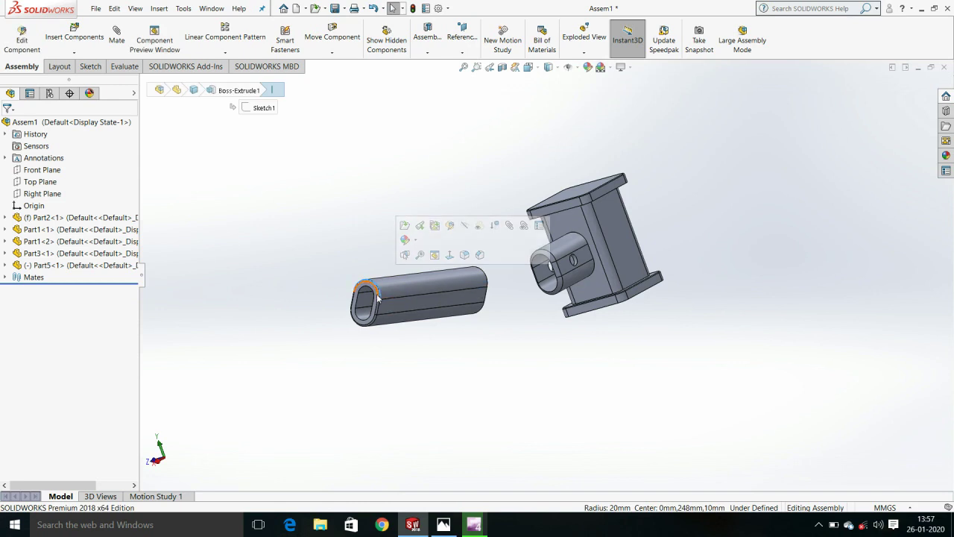
scroll(380, 301, "down", 3)
scroll(440, 318, "down", 3)
left_click(479, 264)
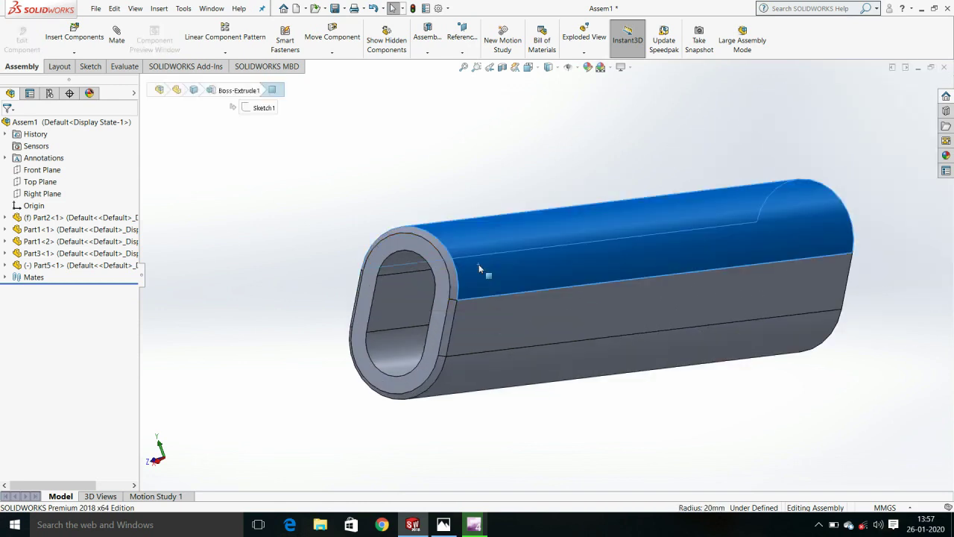
Step: Change the tube's R20.00 end radius to 15 and rebuild
double_click(479, 264)
scroll(652, 289, "up", 2)
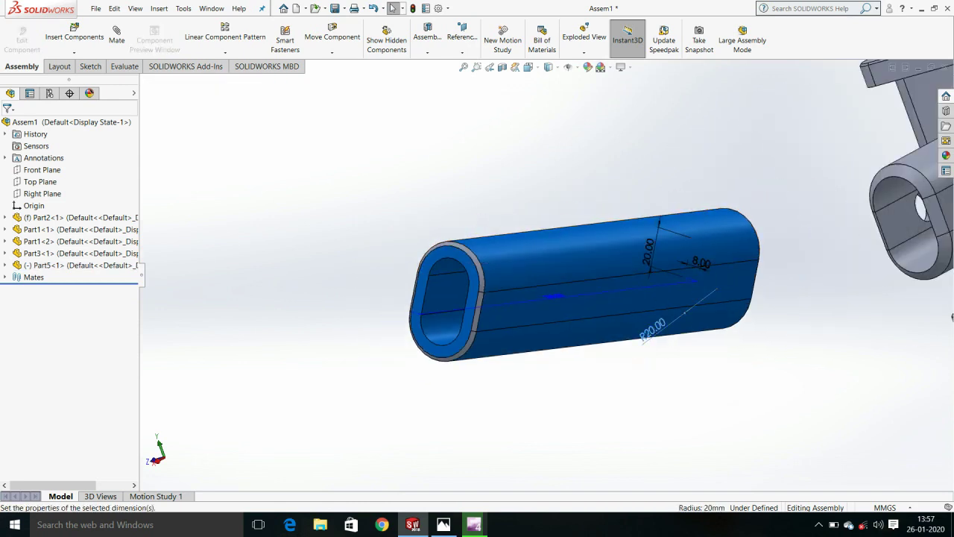
double_click(653, 329)
type("15")
key("Return")
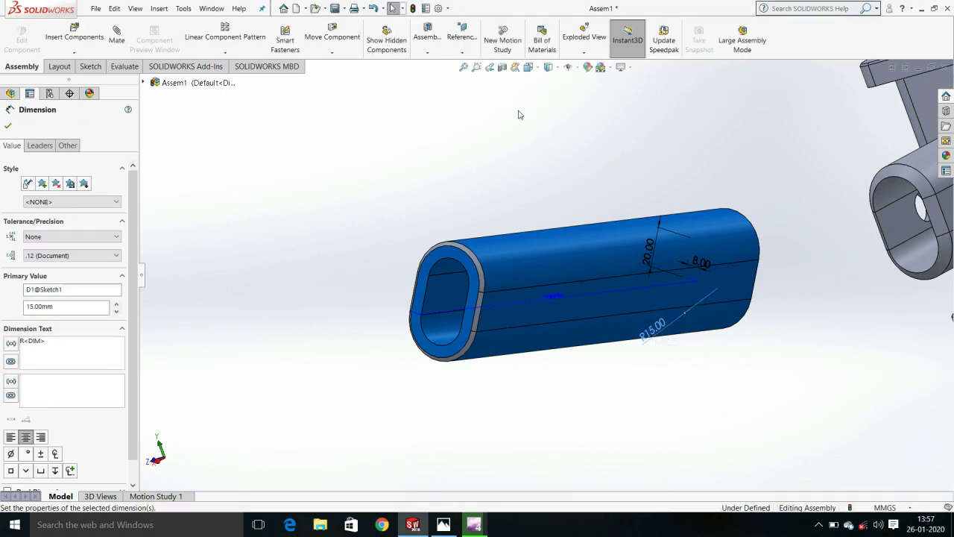
left_click(416, 7)
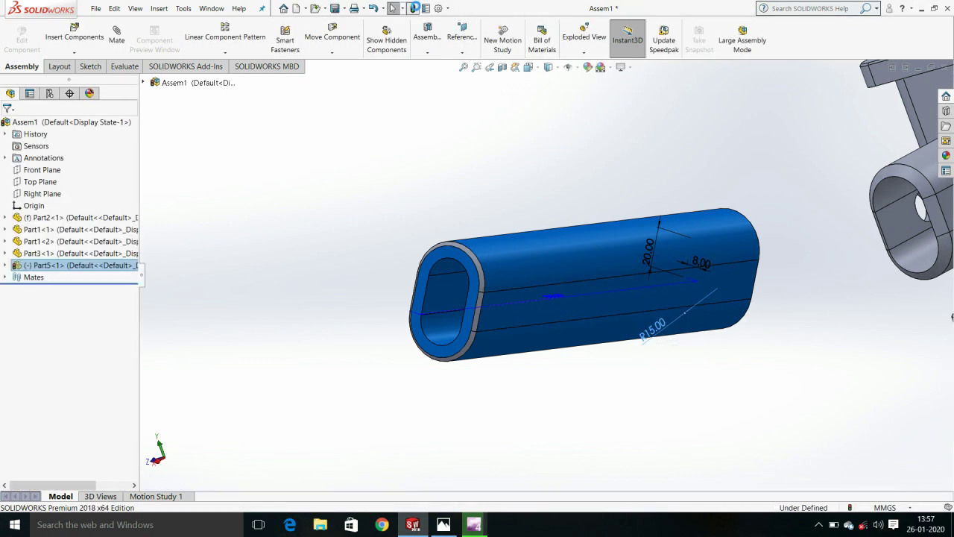
Step: Orbit to reveal the whole head and select the tube's flat side face
mouse_move(559, 215)
middle_mouse_down()
mouse_move(625, 264)
mouse_move(662, 258)
mouse_move(470, 239)
middle_mouse_up()
scroll(624, 264, "up", 2)
scroll(664, 261, "down", 3)
left_click(618, 264)
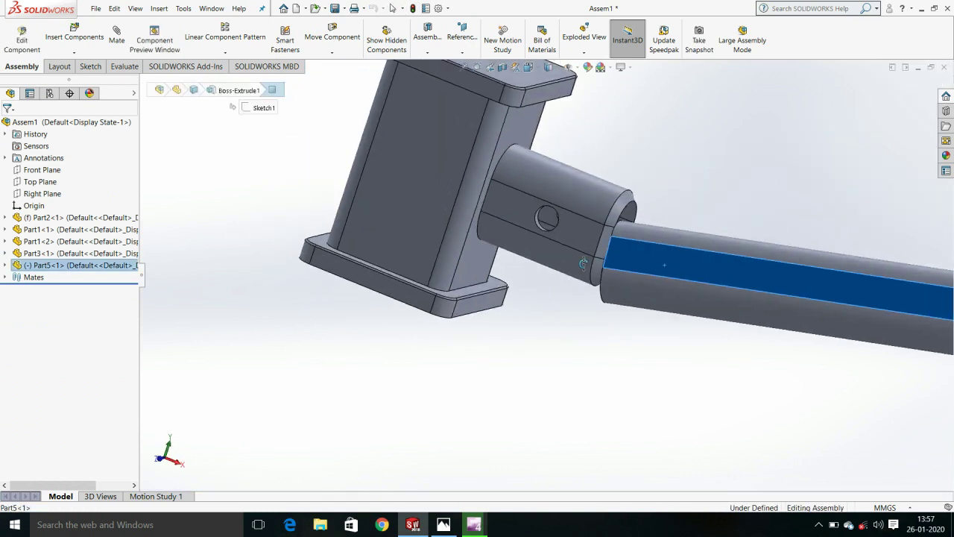
Step: Add a Coincident mate between the flat faces and a Concentric mate between the curved faces of tube and socket
left_click(795, 256, "ctrl")
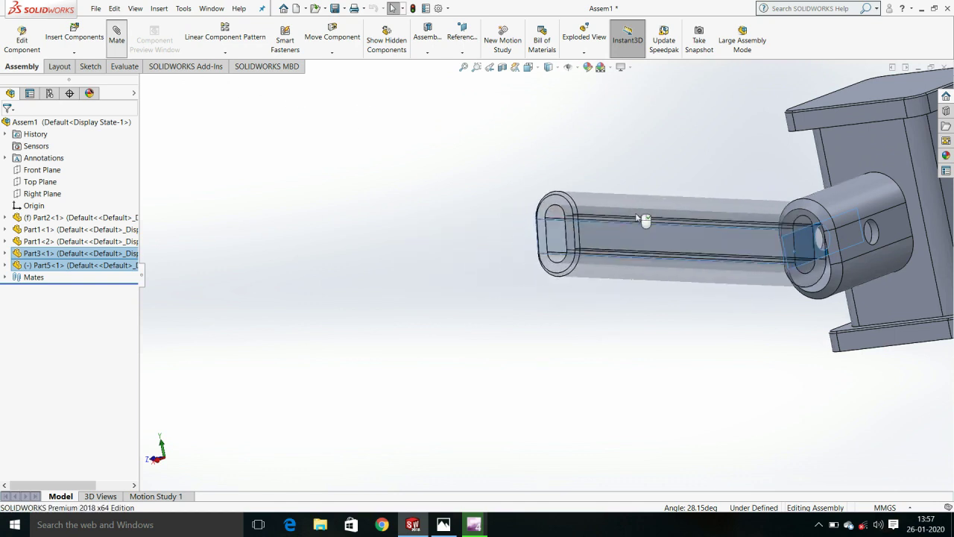
left_click(766, 201)
middle_click_drag(793, 243, 811, 270)
left_click(811, 270)
middle_click_drag(787, 198, 801, 195)
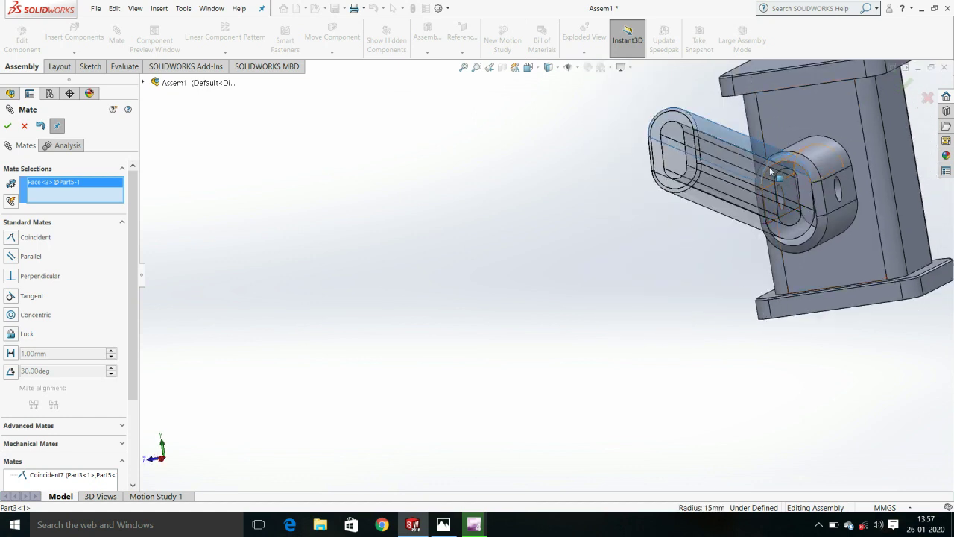
middle_click_drag(771, 171, 772, 88)
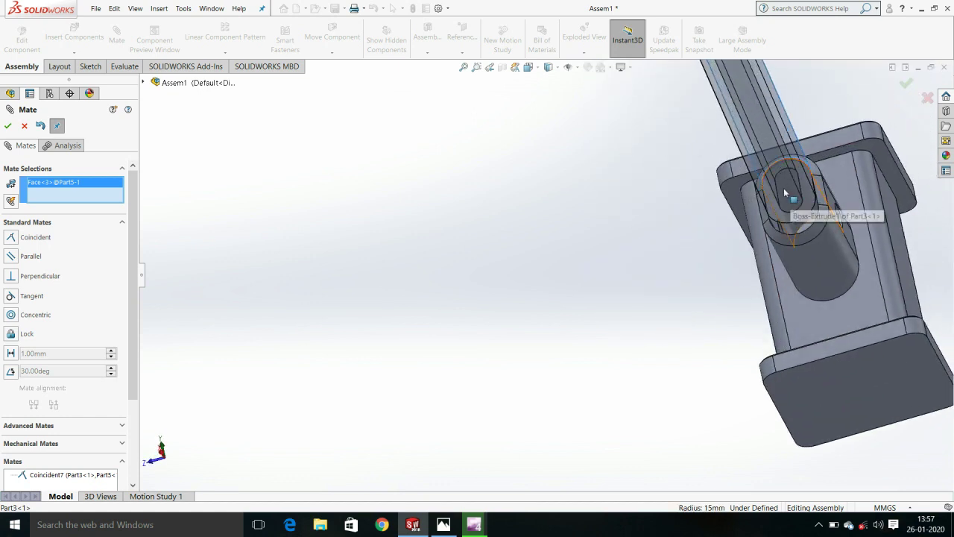
left_click(784, 188)
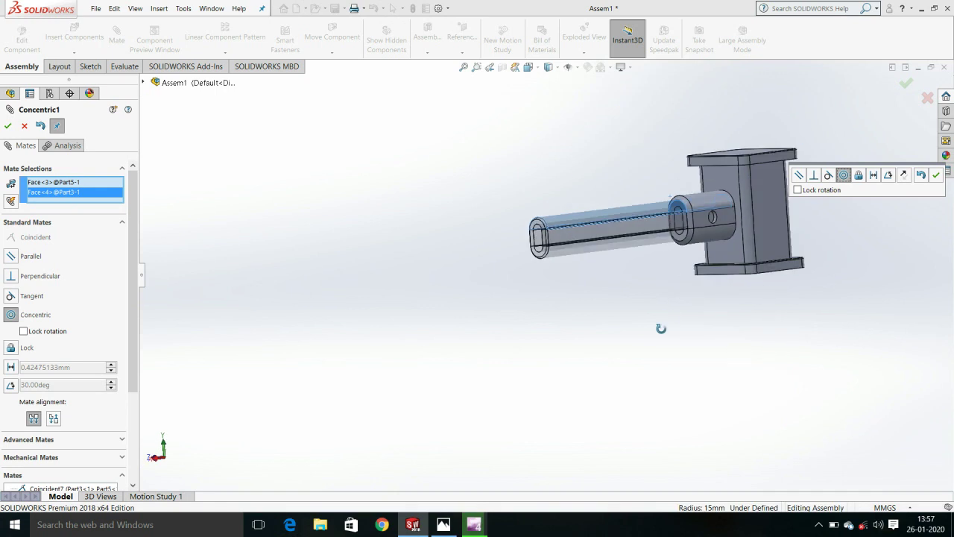
middle_click_drag(660, 329, 953, 236)
left_click(935, 175)
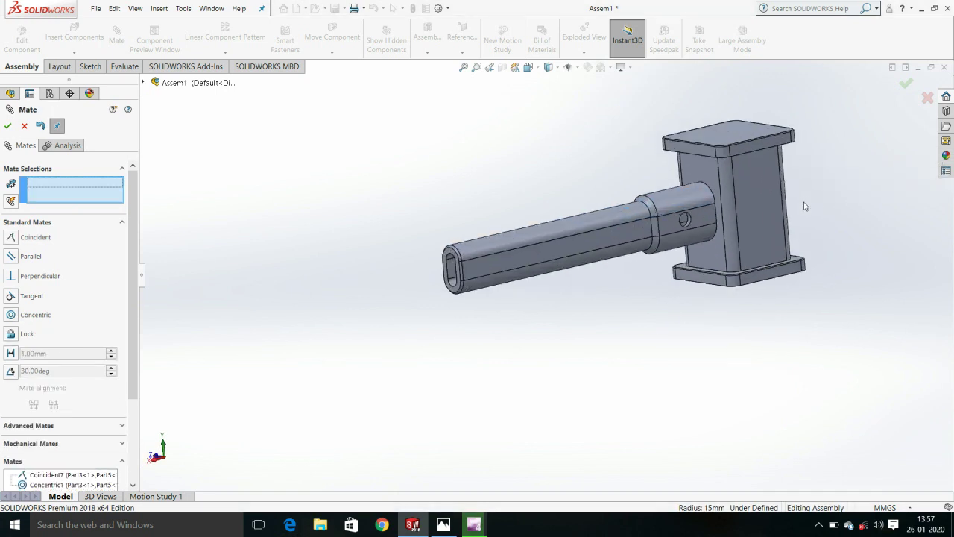
Step: Pull the tube out and mate its end face coincident to the head's face
scroll(481, 255, "down", 3)
scroll(481, 256, "down", 3)
scroll(480, 255, "up", 4)
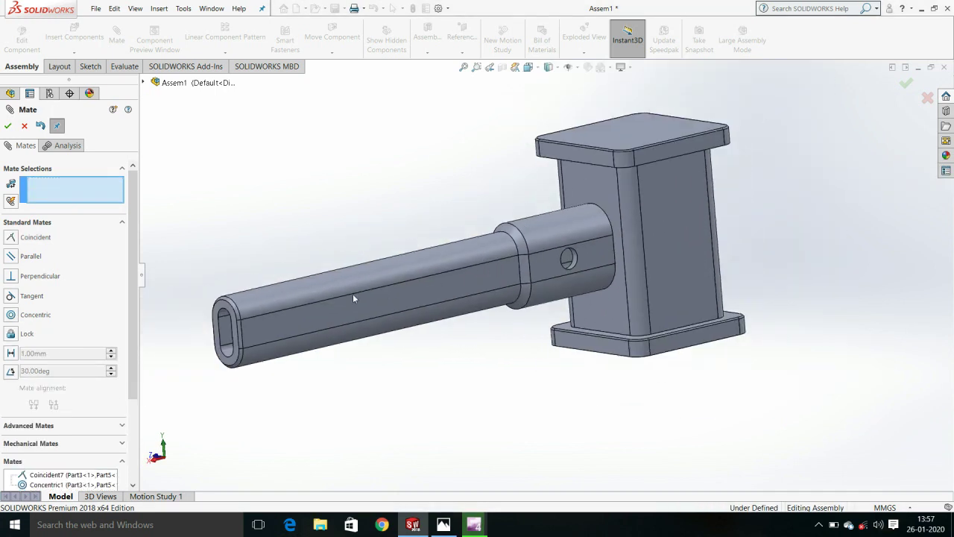
left_click_drag(390, 292, 217, 323)
middle_click_drag(455, 283, 416, 294)
scroll(351, 293, "down", 3)
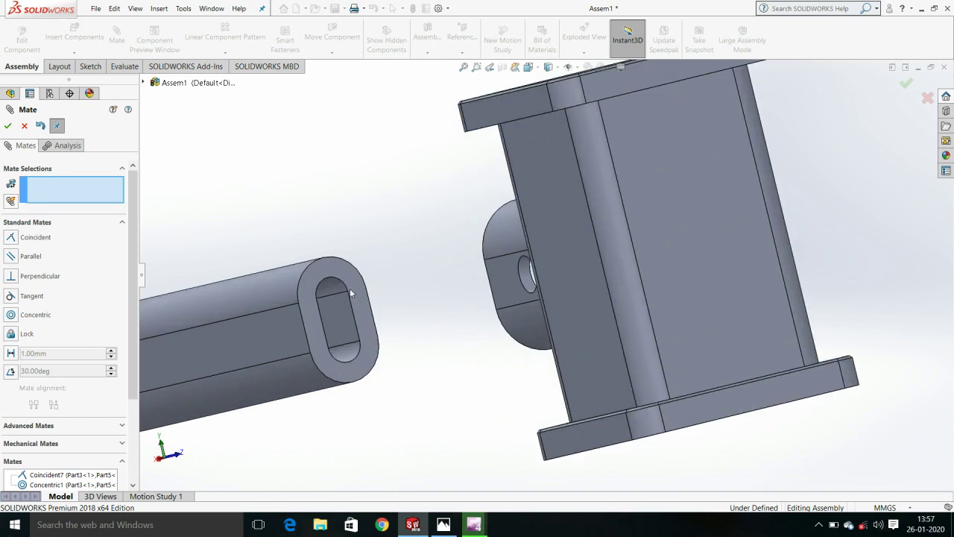
left_click(352, 293)
mouse_move(452, 322)
middle_mouse_down()
mouse_move(582, 273)
mouse_move(643, 202)
middle_mouse_up()
left_click(644, 201)
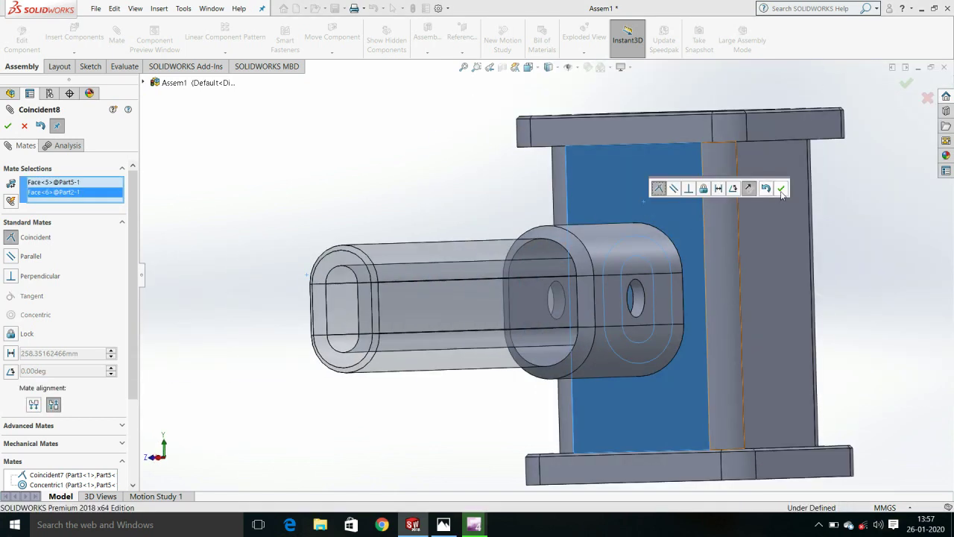
left_click(781, 188)
Step: Close Mate, orbit so the head is on the left, and select the handle tube
scroll(654, 263, "up", 3)
middle_click_drag(653, 262, 780, 277)
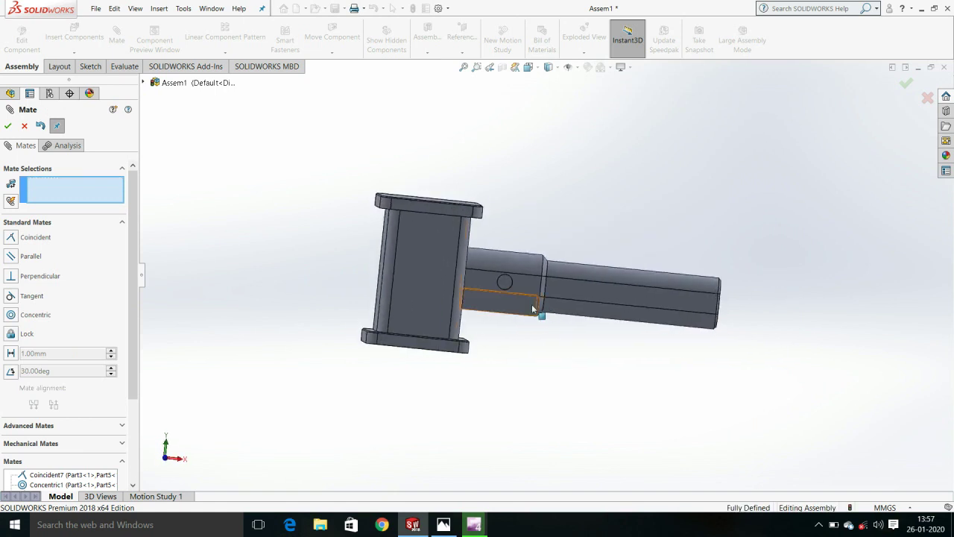
key("Escape")
left_click(586, 294)
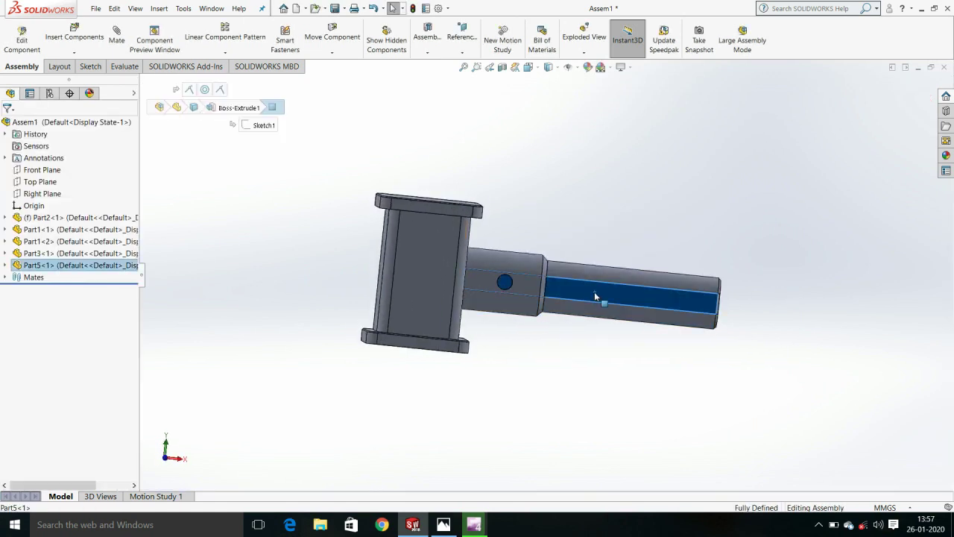
Step: Lengthen the handle tube by editing its 250.00 extrusion length dimension, entering 5, and rebuilding
mouse_move(594, 291)
middle_mouse_down()
mouse_move(607, 448)
mouse_move(604, 397)
middle_mouse_up()
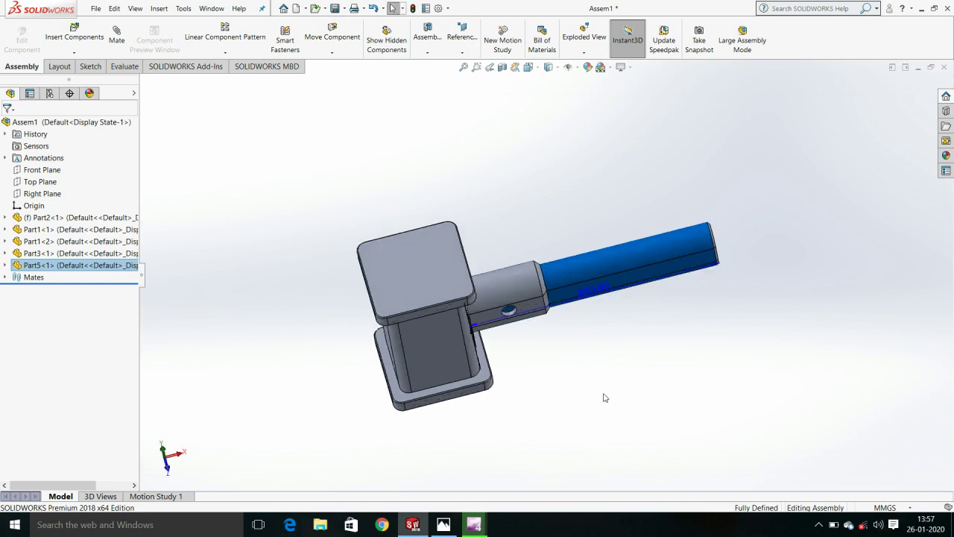
left_click(590, 297)
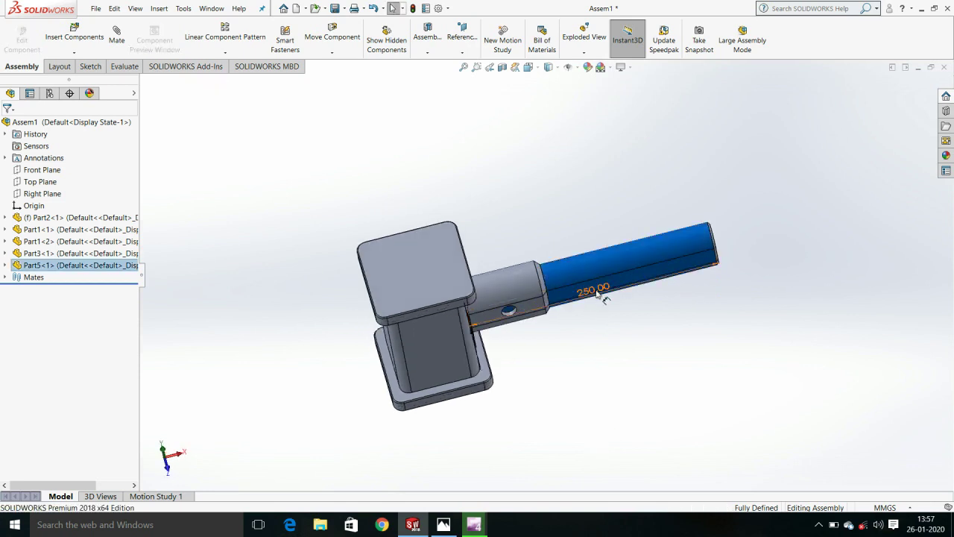
double_click(593, 288)
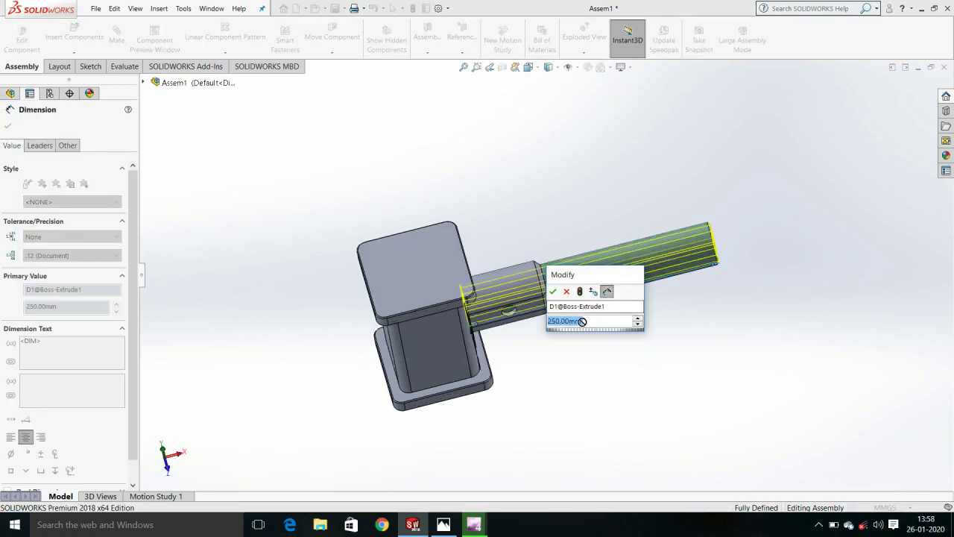
type("50")
key("Return")
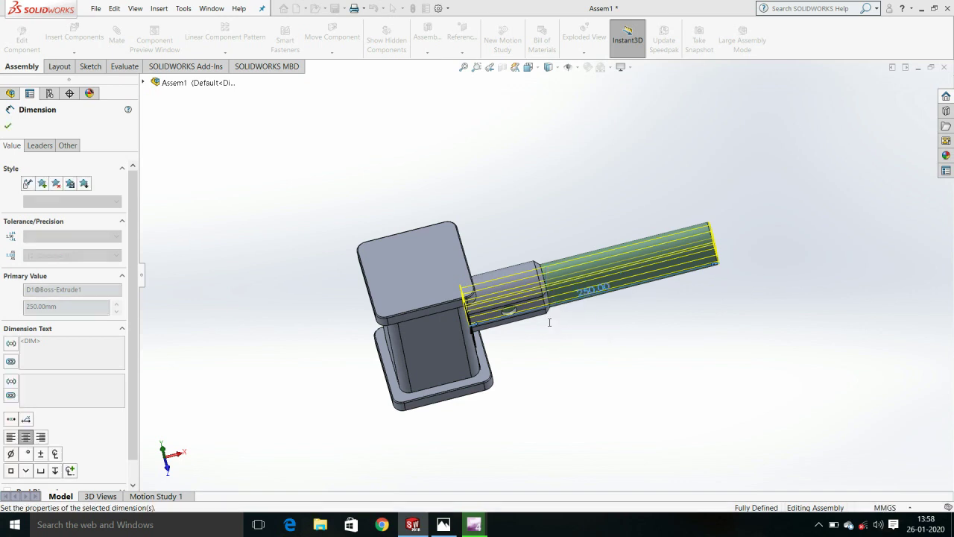
left_click(625, 335)
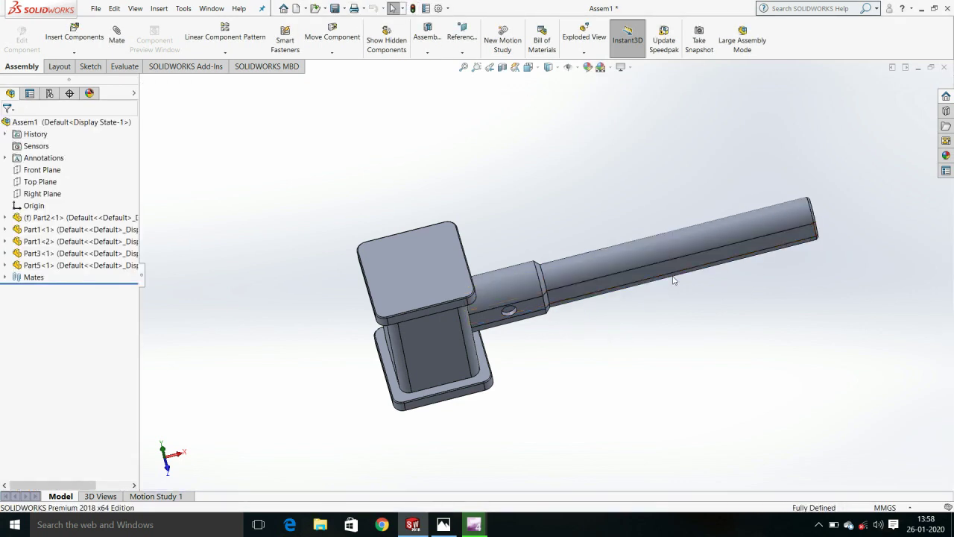
Step: Turn the hammer so the head stands upright and begin inserting another component
scroll(610, 290, "up", 3)
middle_click_drag(537, 309, 522, 196)
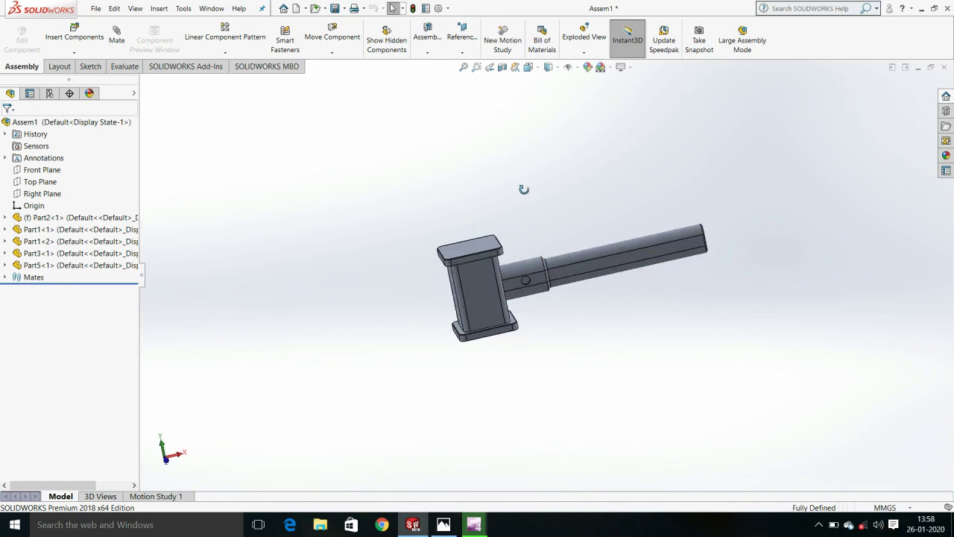
scroll(579, 289, "down", 5)
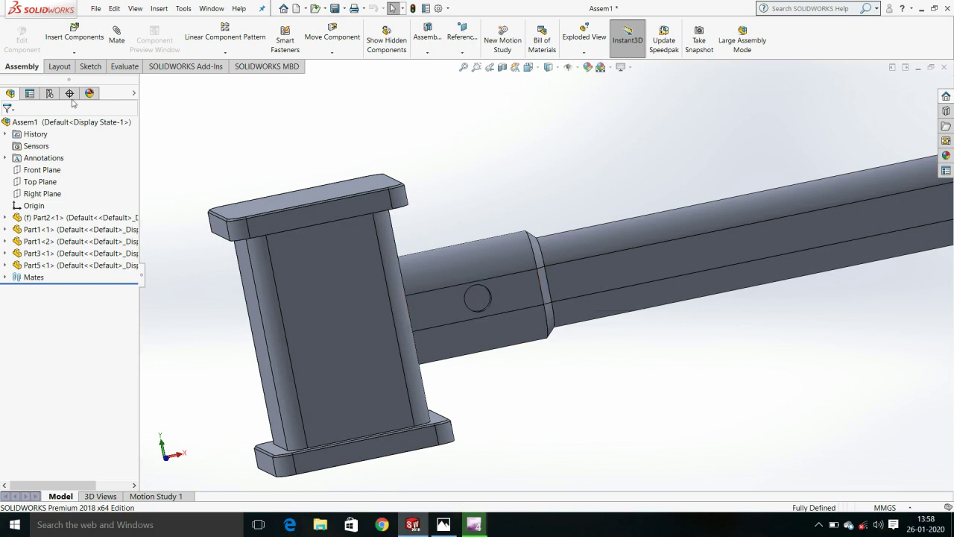
left_click(73, 34)
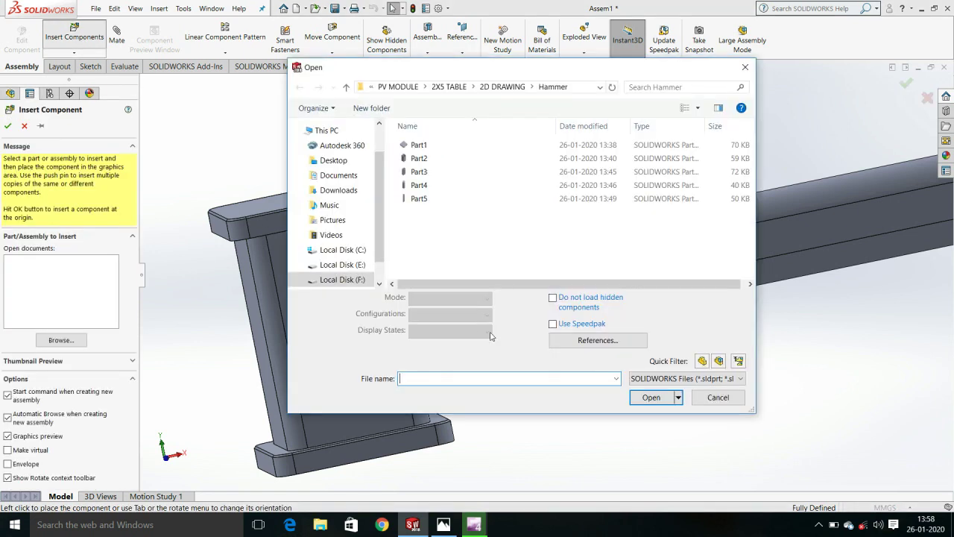
Step: Insert Part4, the pin, dropping it below the handle and moving it right, clear of the handle
double_click(419, 185)
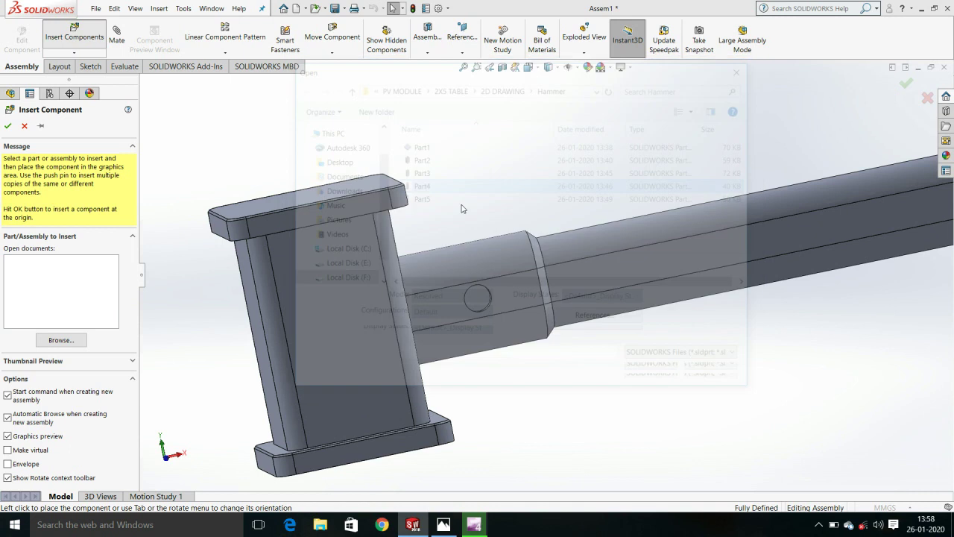
left_click(505, 334)
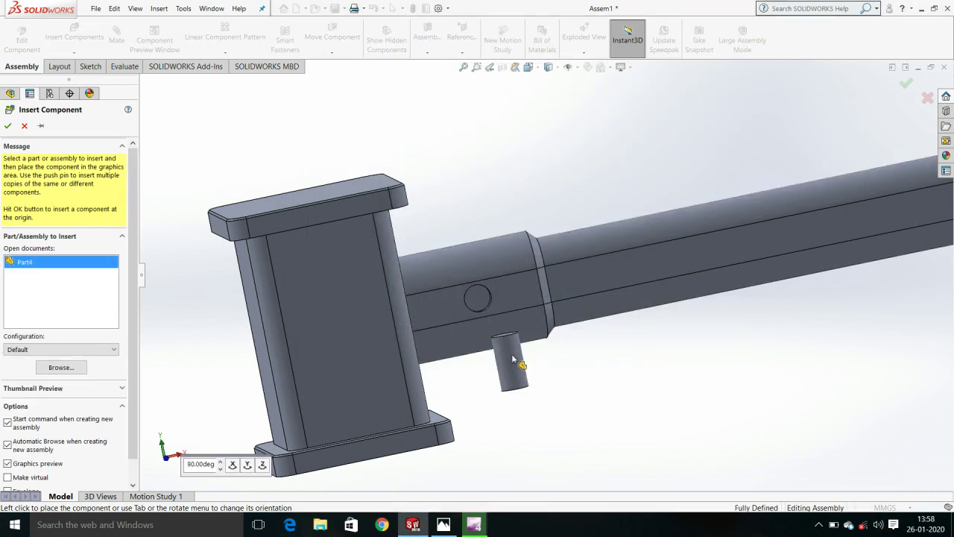
scroll(507, 343, "down", 3)
left_click_drag(514, 369, 671, 423)
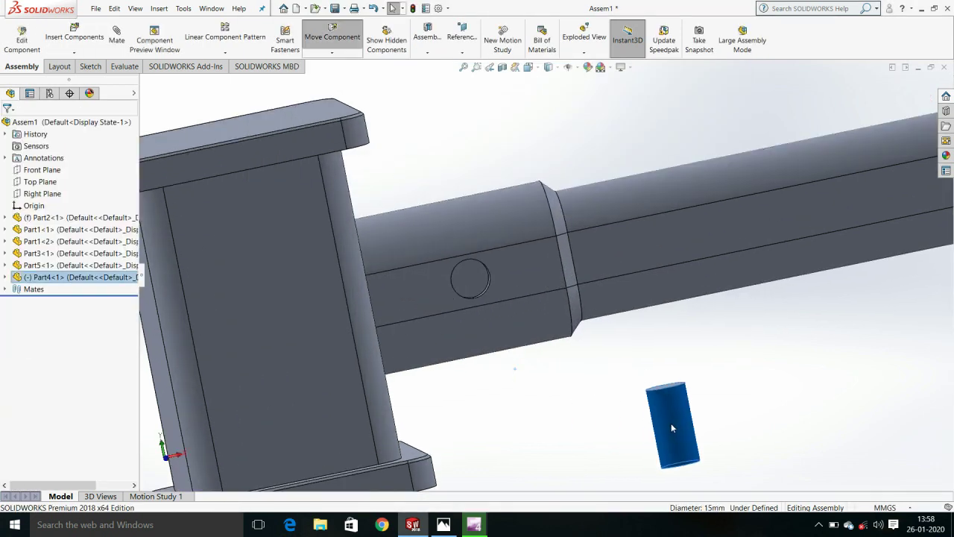
middle_click_drag(633, 386, 358, 111)
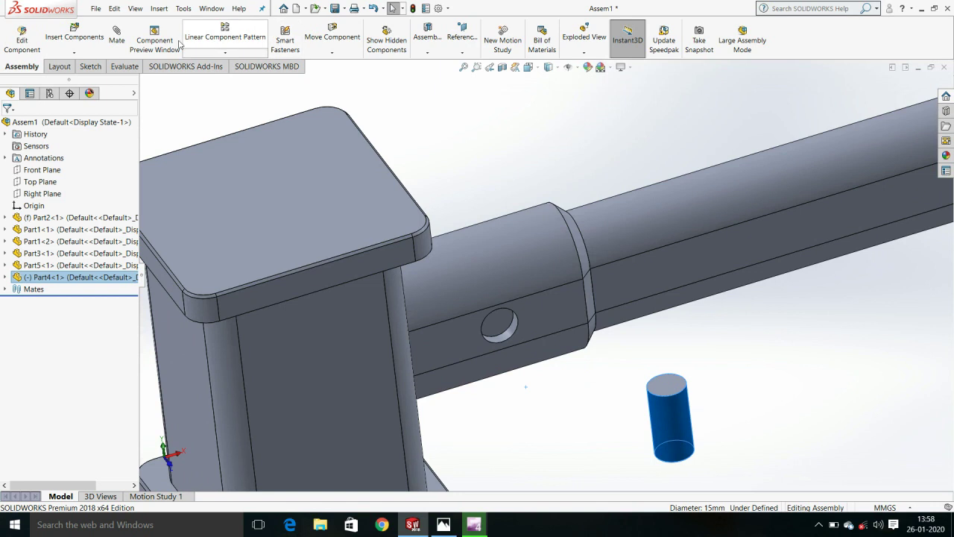
left_click(121, 37)
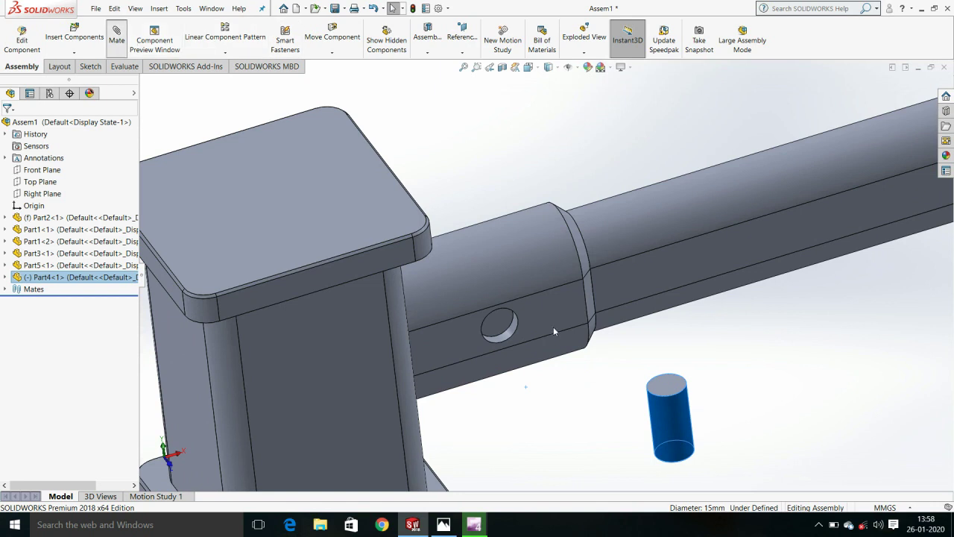
Step: Mate the pin concentric with the handle's hole, then undo that mate and exit mating
left_click(503, 329)
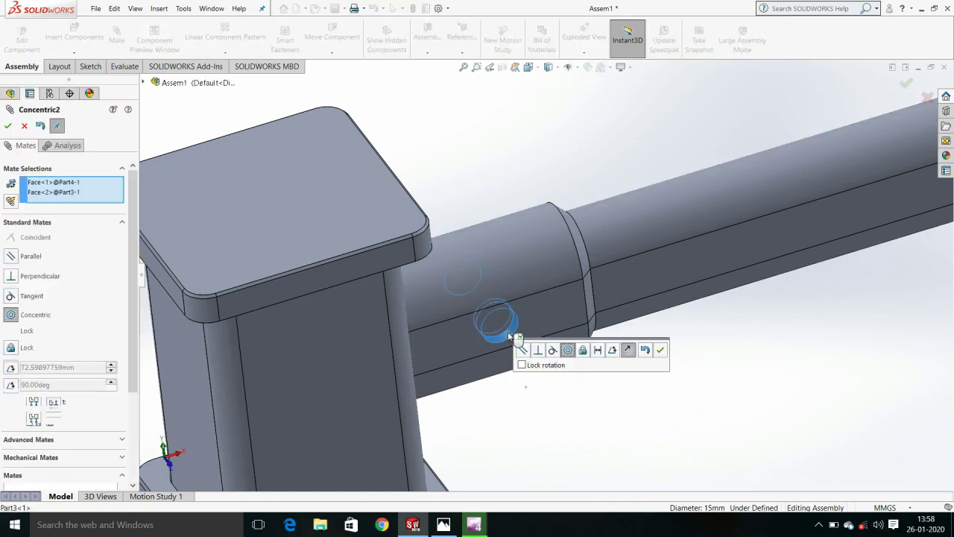
left_click(658, 355)
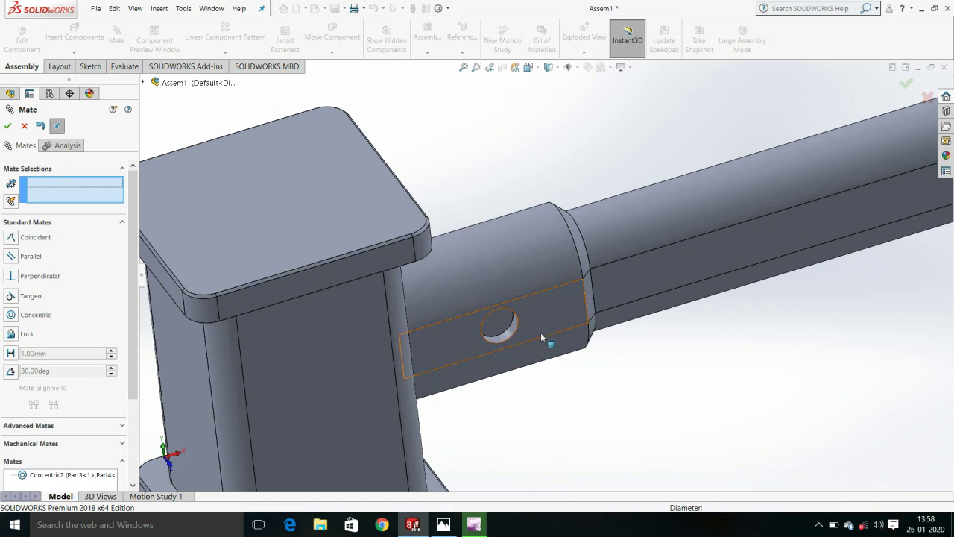
middle_click_drag(540, 333, 625, 469)
key("ctrl+z")
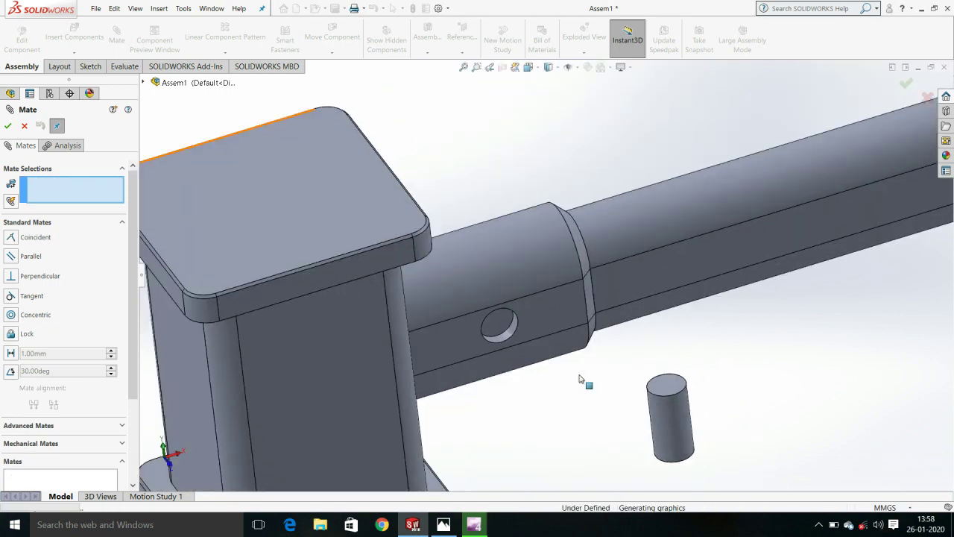
key("Escape")
Step: View the assembly from below and select the handle's flat face around the hole
left_click(665, 427)
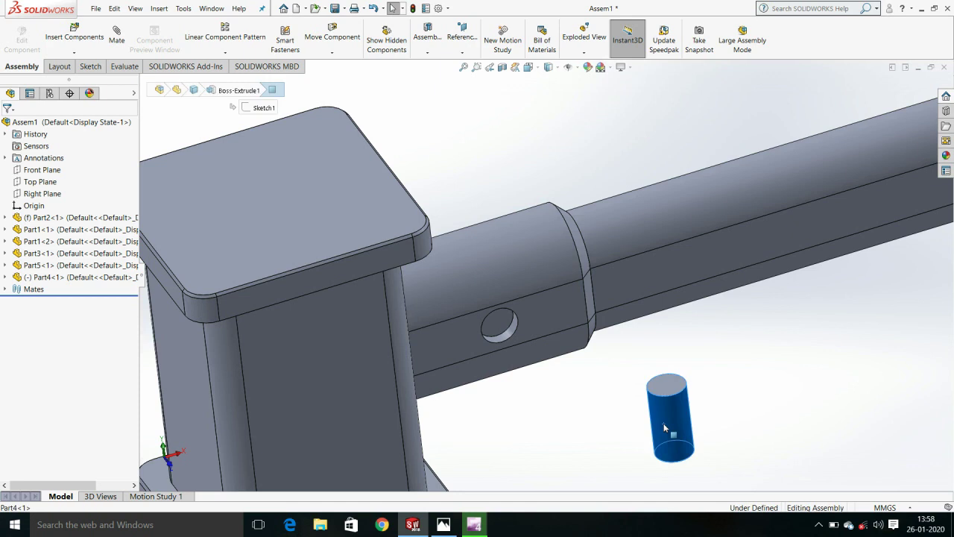
left_click(575, 382)
middle_click_drag(580, 417, 585, 449)
mouse_move(577, 343)
middle_mouse_down()
mouse_move(574, 358)
mouse_move(447, 248)
middle_mouse_up()
left_click(580, 372)
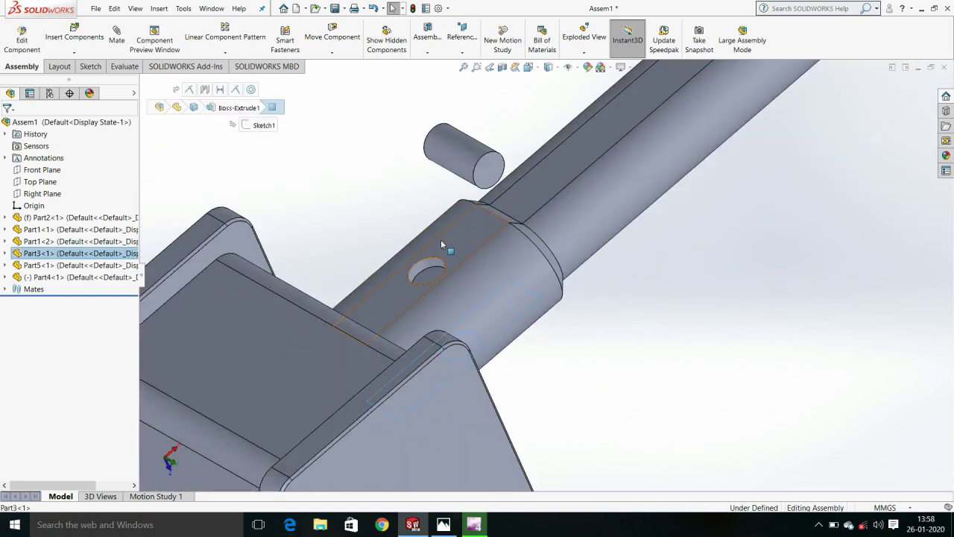
left_click(467, 257)
Step: Measure the handle's flat pinned section, reading 40 mm across, then close Measure
key("m")
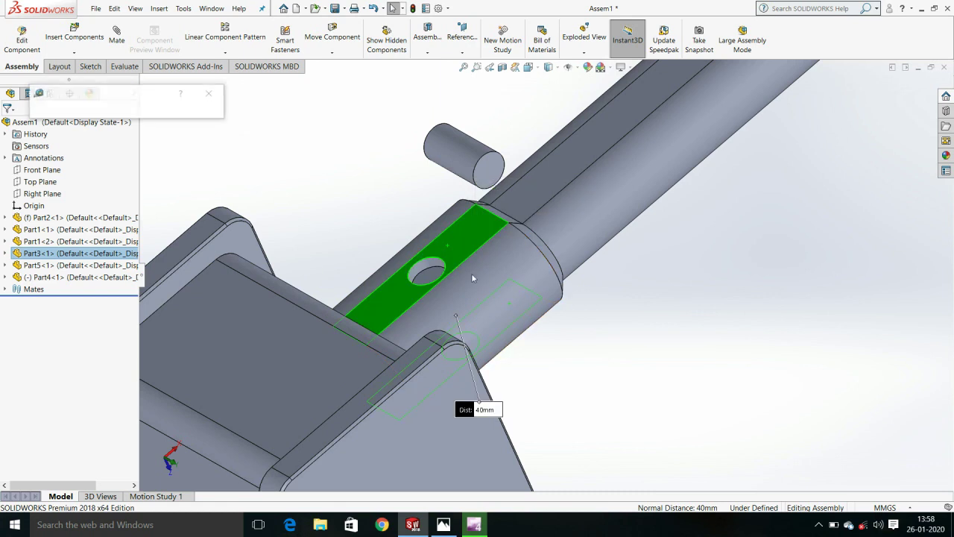
middle_click_drag(585, 319, 555, 200)
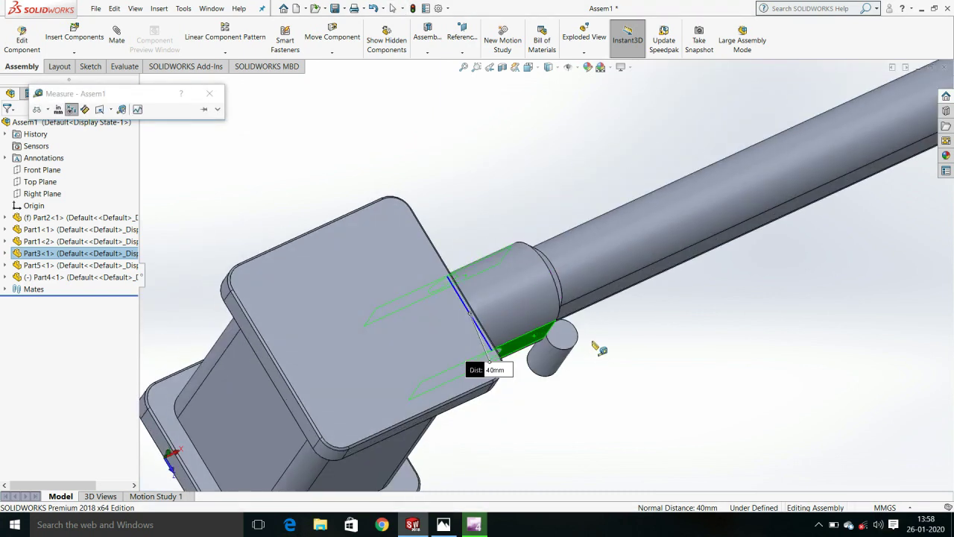
mouse_move(483, 369)
middle_mouse_down()
mouse_move(535, 334)
mouse_move(521, 339)
middle_mouse_up()
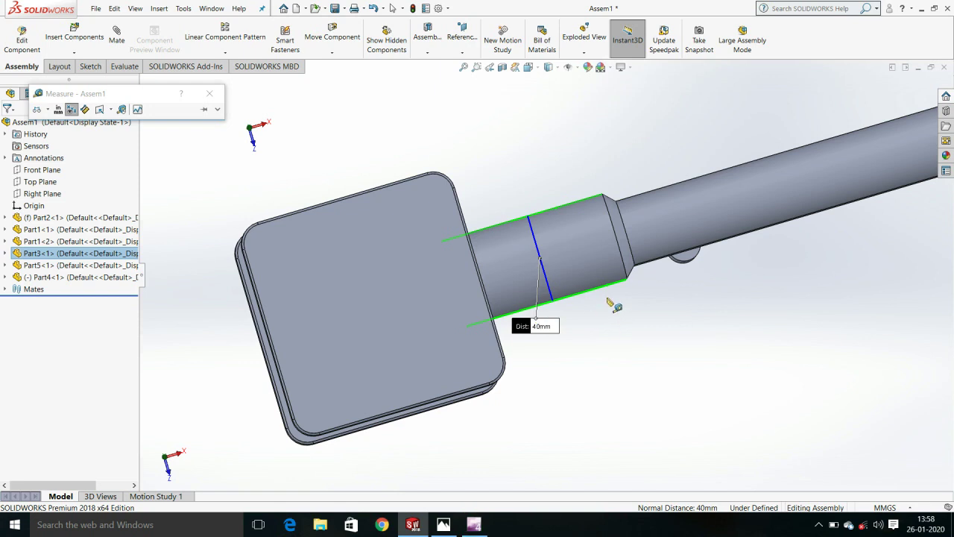
middle_click_drag(610, 304, 566, 291)
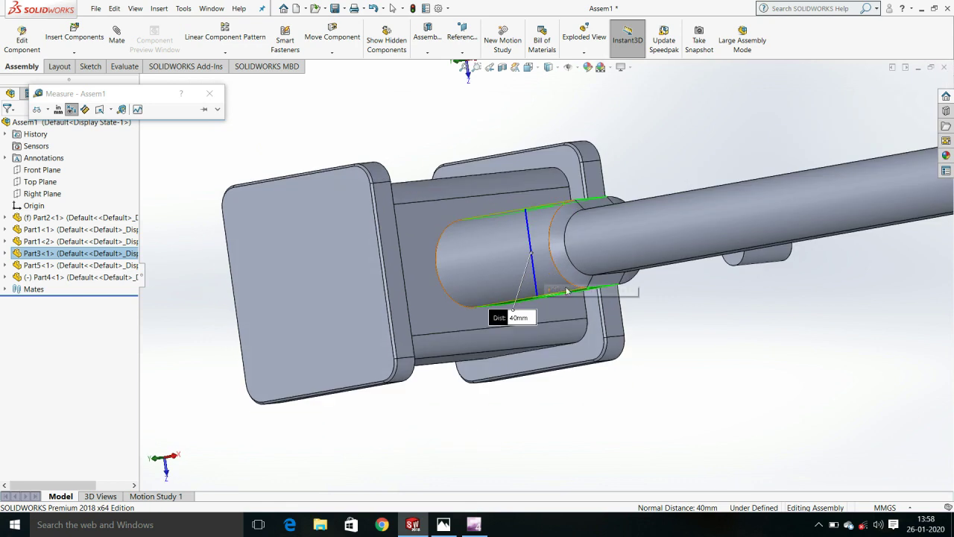
middle_click_drag(566, 290, 589, 298)
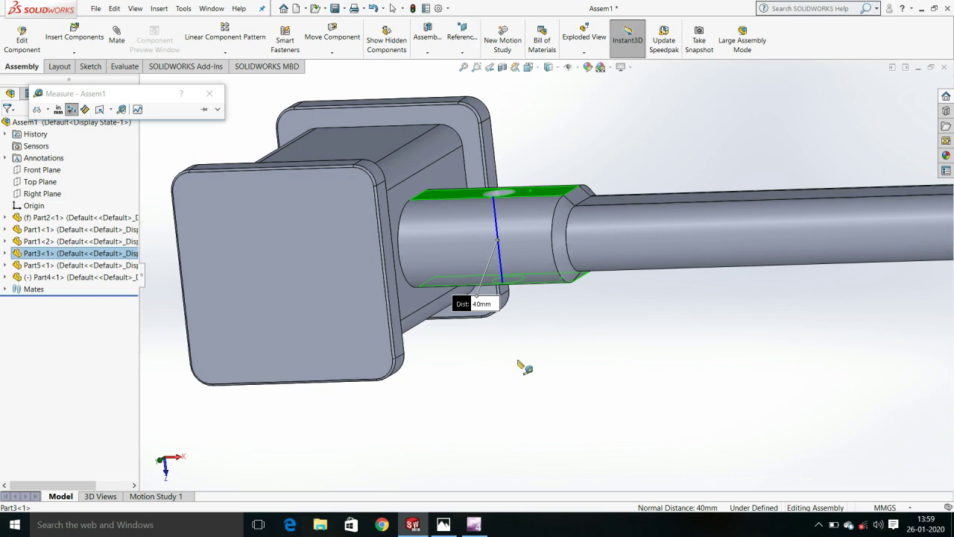
left_click(522, 366)
middle_click_drag(523, 366, 334, 357)
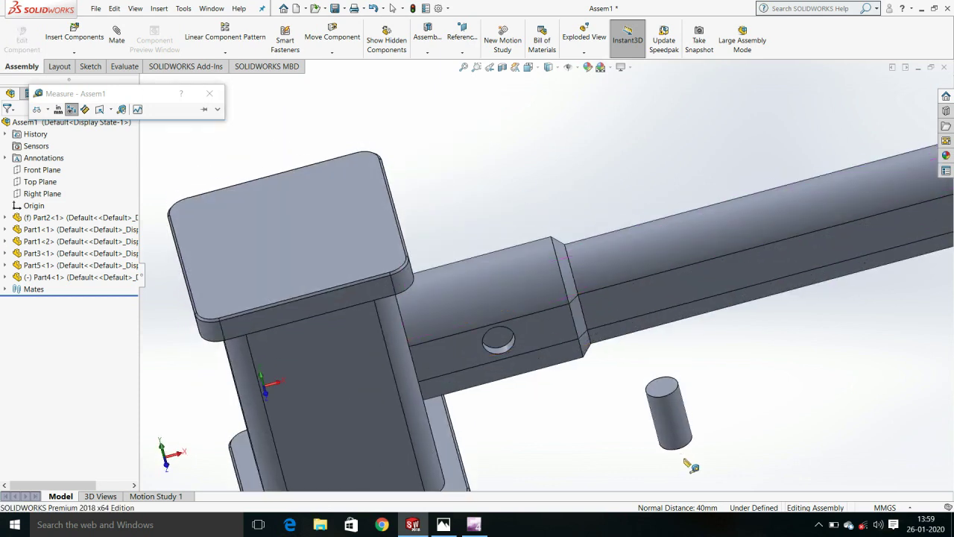
key("Escape")
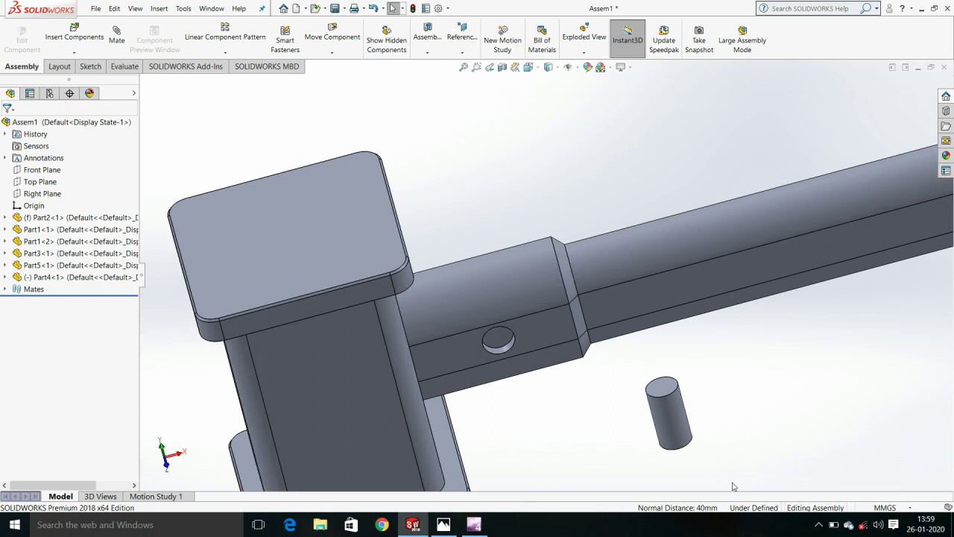
Step: Change the pin's length dimension from 30 to 42 mm
left_click(677, 431)
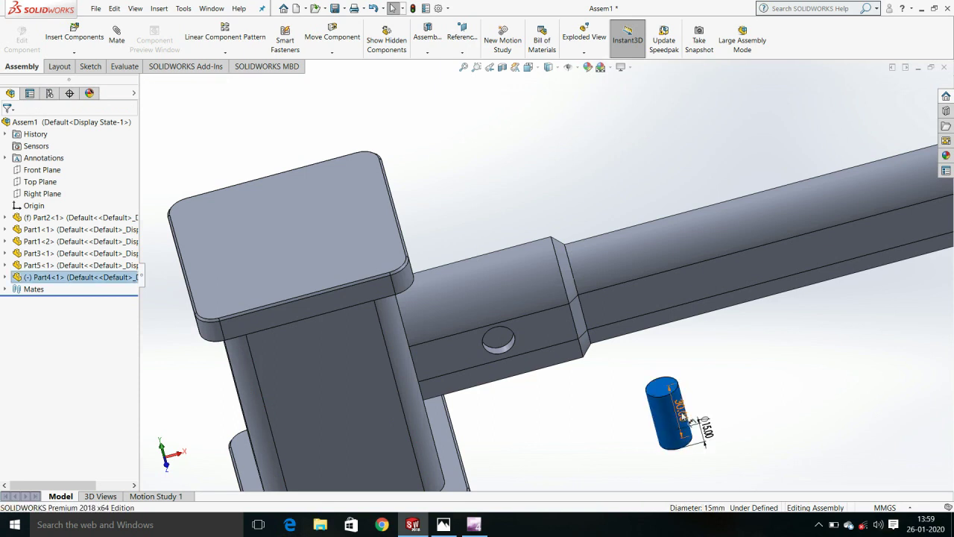
double_click(680, 409)
type("42")
key("Return")
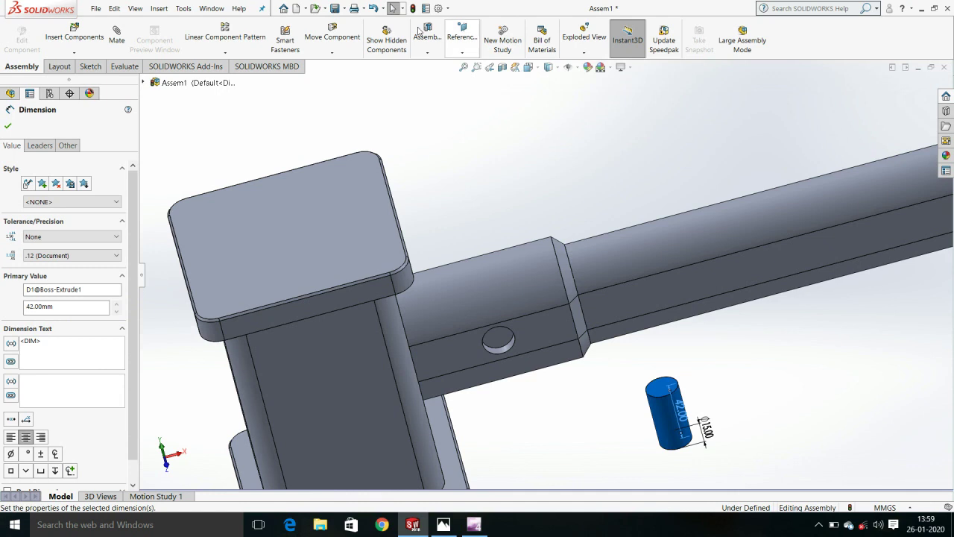
left_click(411, 8)
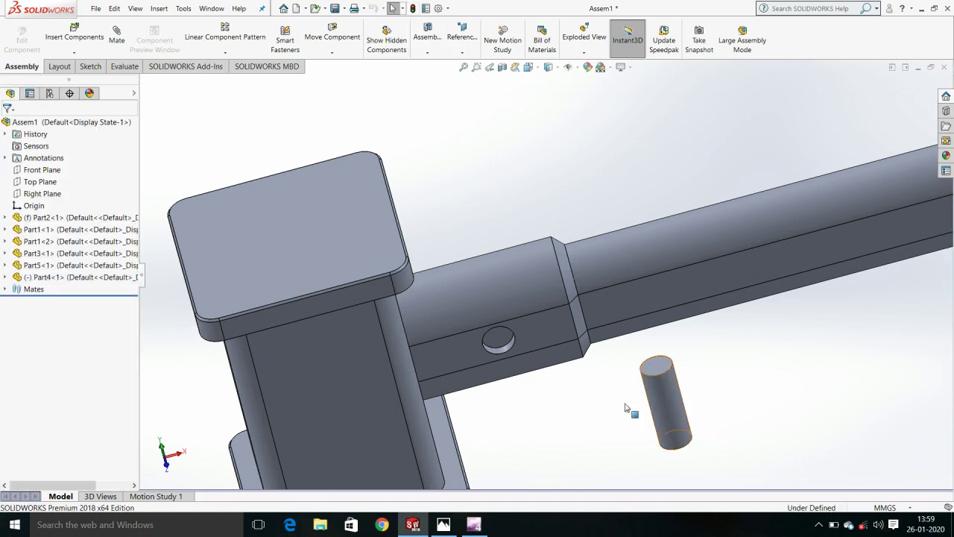
Step: Mate the pin concentric with the handle's hole and its top edge coincident with the flat face
left_click(662, 401)
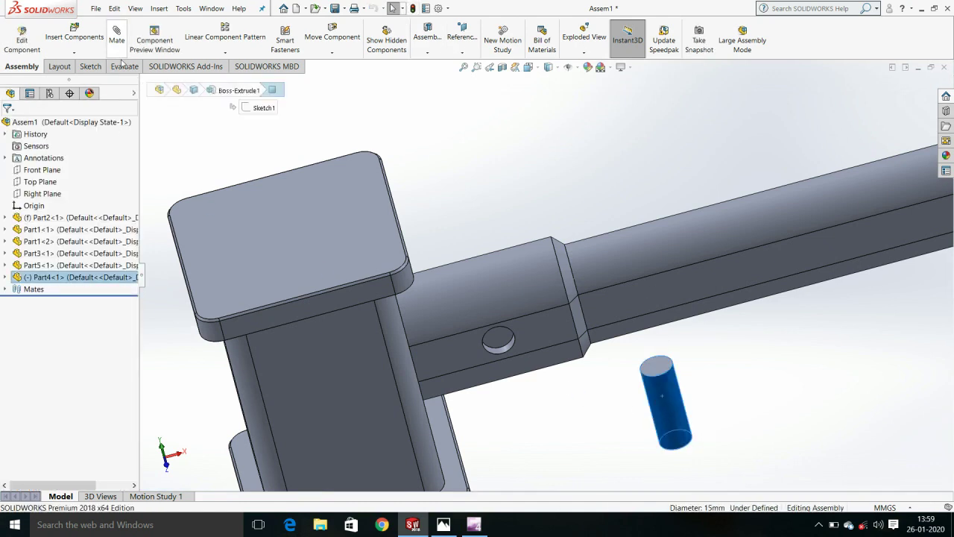
left_click(505, 350, "ctrl")
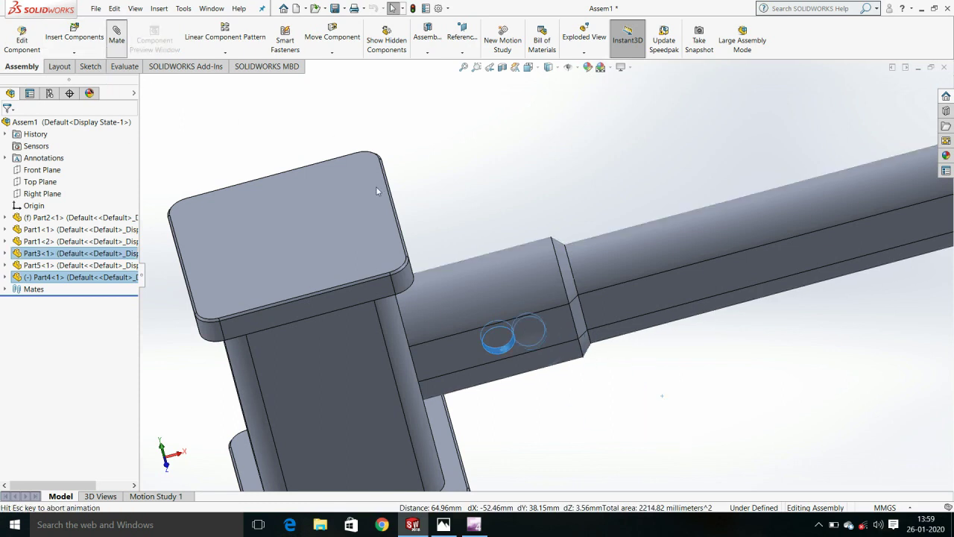
left_click(366, 164)
mouse_move(512, 191)
middle_mouse_down()
mouse_move(529, 263)
mouse_move(477, 224)
middle_mouse_up()
scroll(472, 222, "up", 3)
left_click(474, 232)
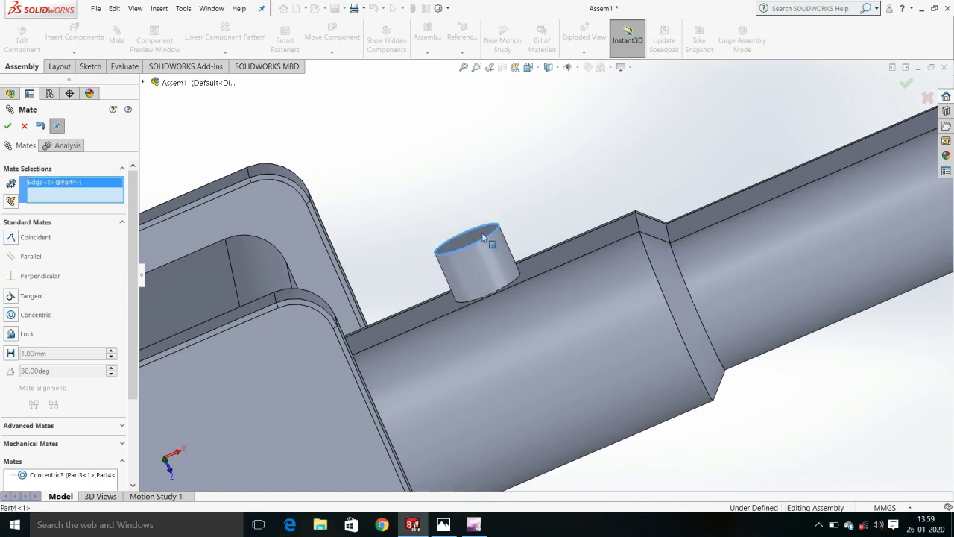
left_click(556, 259)
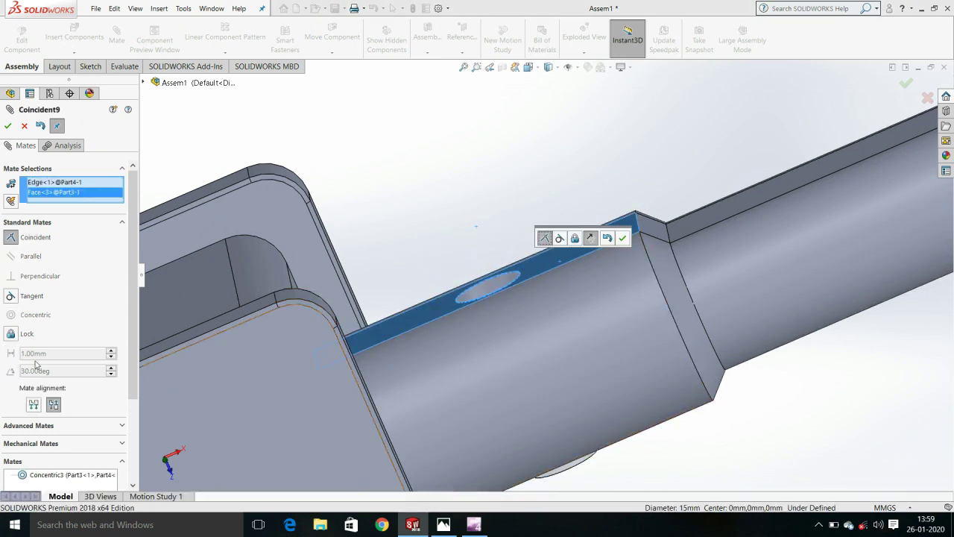
key("Return")
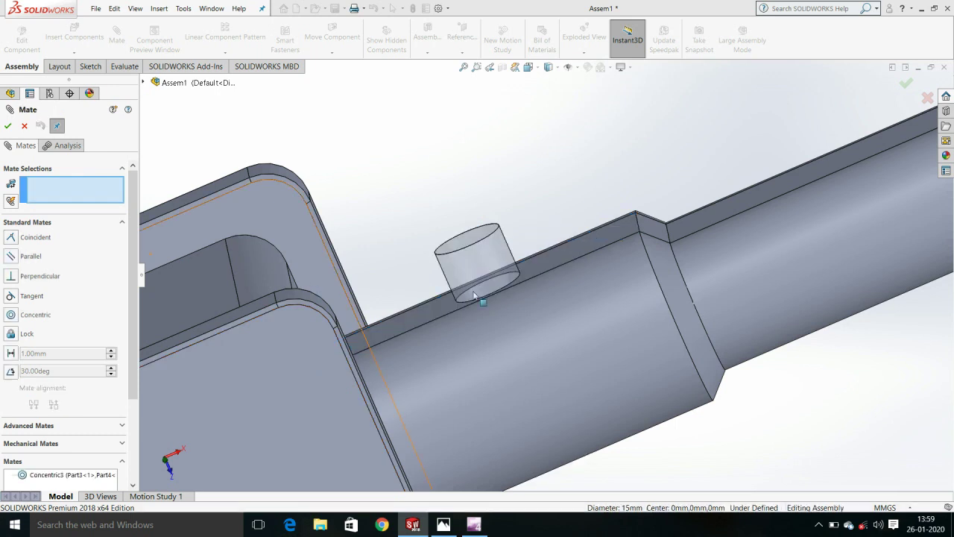
key("Return")
Step: Add a 1.00 mm distance mate between the pin's top face and the handle's flat face
left_click(465, 237)
left_click(547, 259, "ctrl")
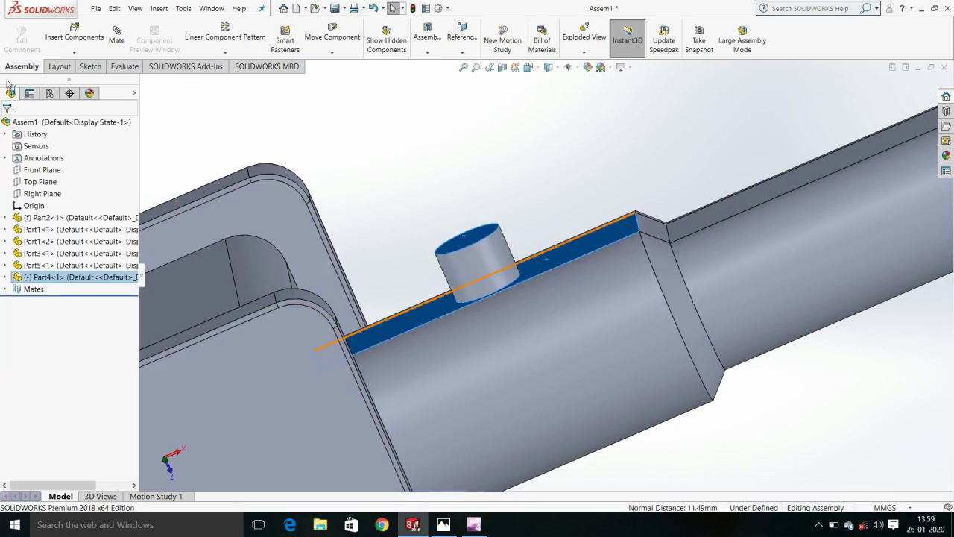
left_click(117, 38)
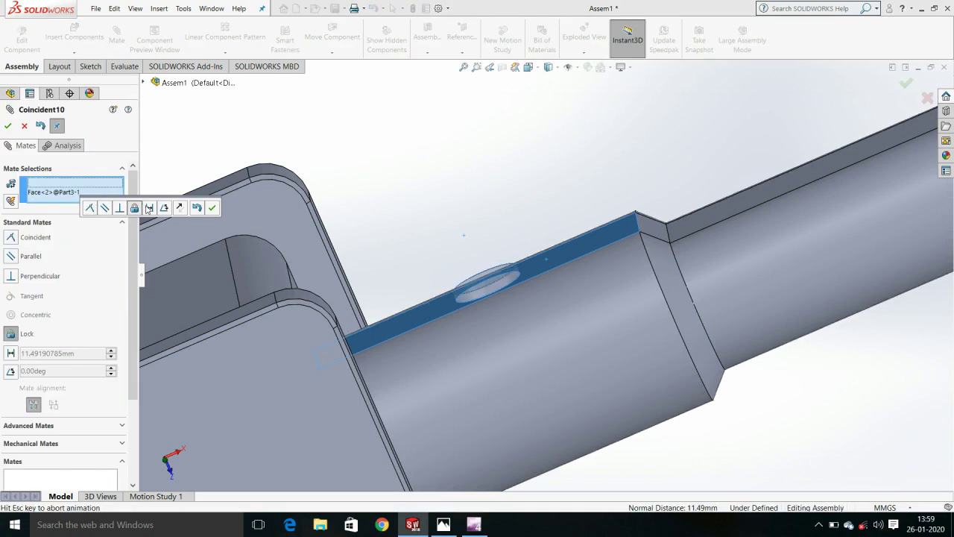
left_click(150, 208)
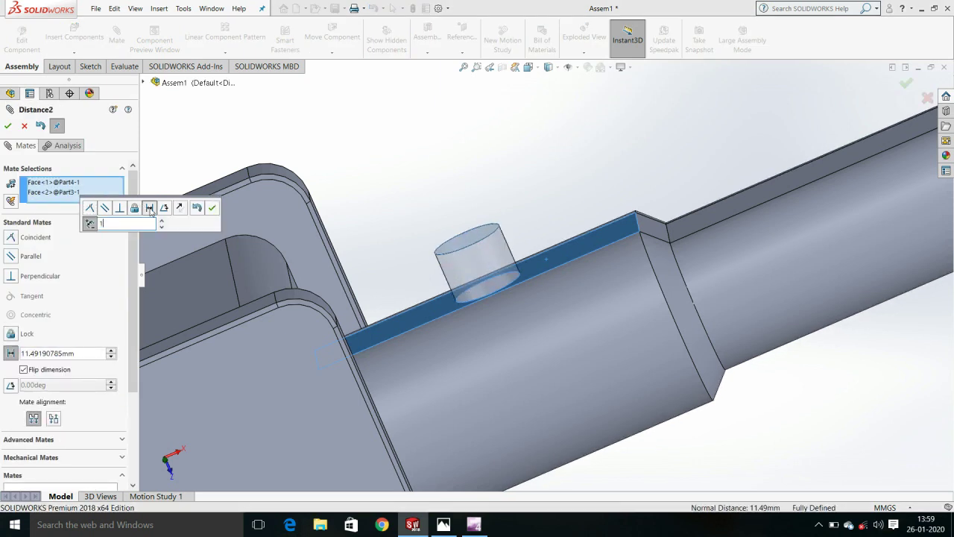
left_click(210, 210)
middle_click_drag(465, 266, 479, 238)
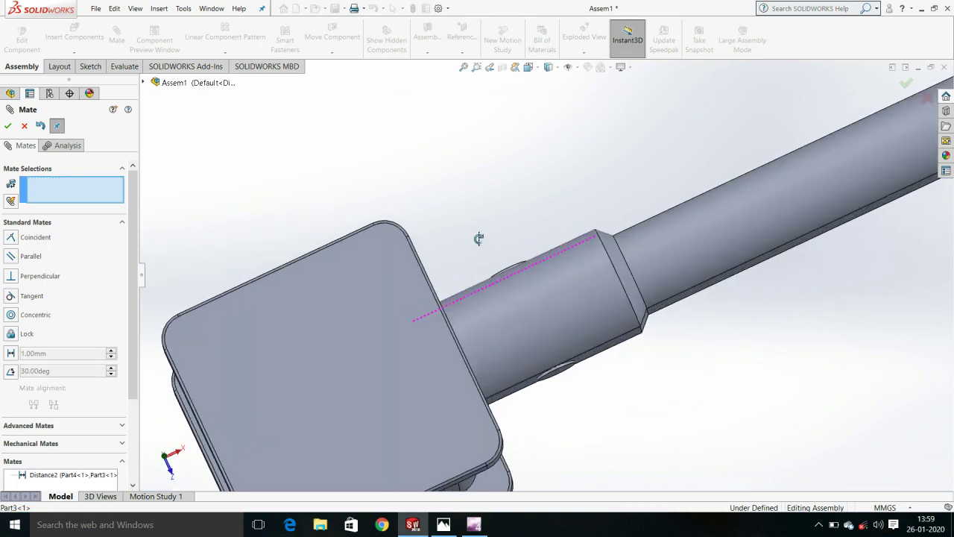
Step: Close the Mate manager and show the hammer in isometric view, then orbit to a side view
scroll(522, 317, "down", 3)
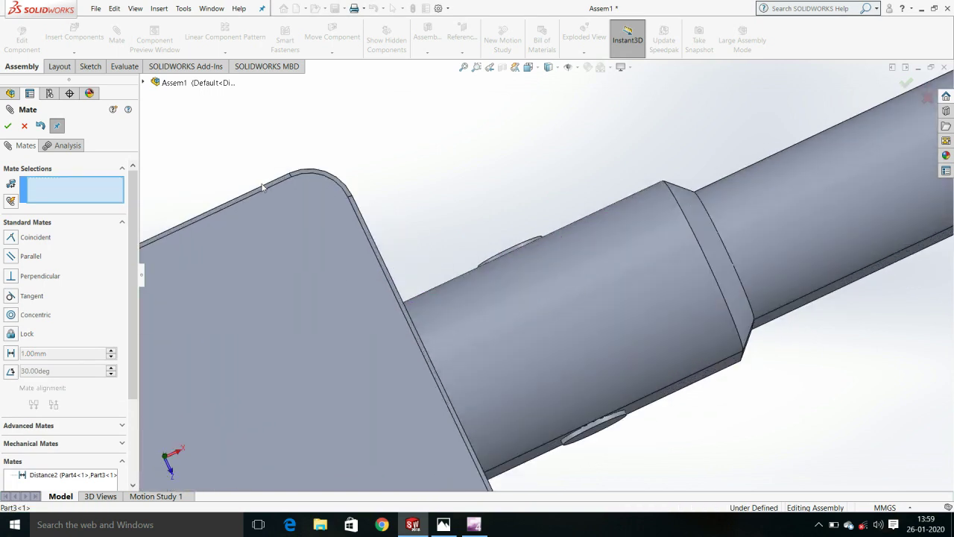
key("Escape")
scroll(445, 301, "up", 3)
mouse_move(445, 301)
middle_mouse_down()
mouse_move(516, 288)
mouse_move(445, 189)
mouse_move(517, 132)
middle_mouse_up()
key("space")
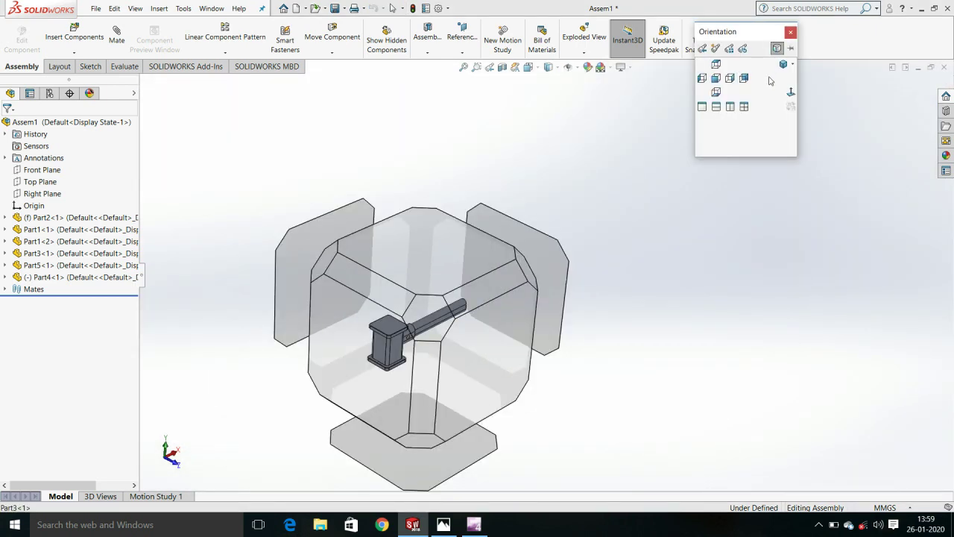
left_click(783, 65)
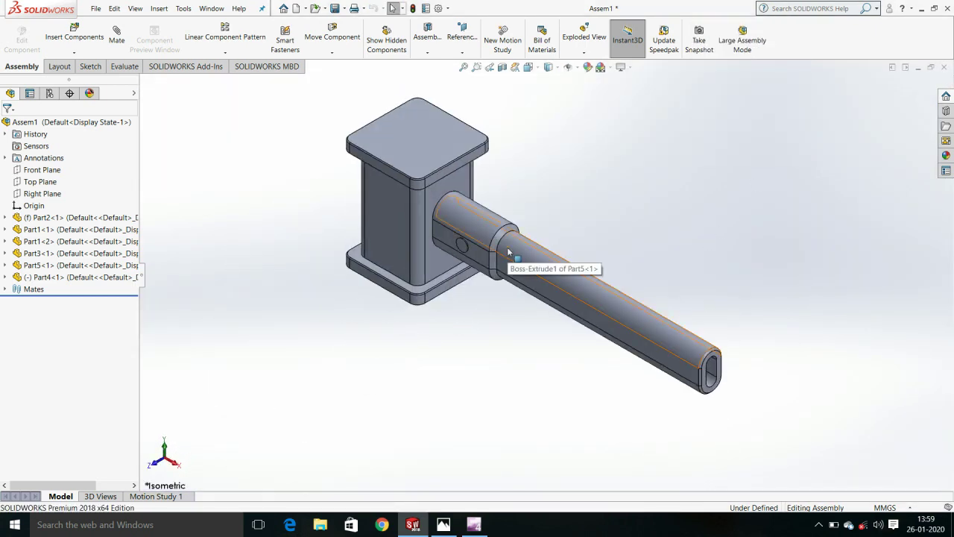
mouse_move(347, 386)
middle_mouse_down()
mouse_move(456, 436)
mouse_move(413, 424)
middle_mouse_up()
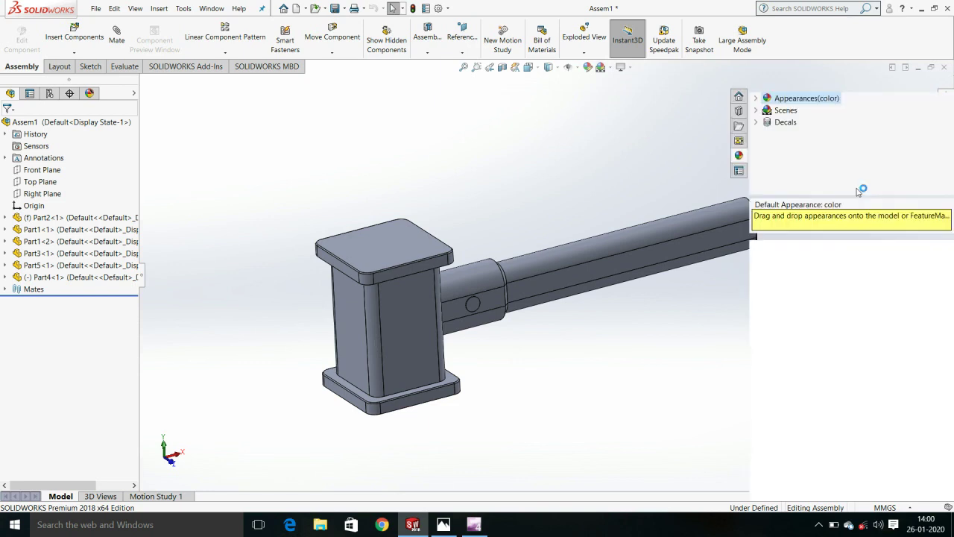
Step: Open the Painted appearances and apply candy apple red to the hammer head
left_click(792, 110)
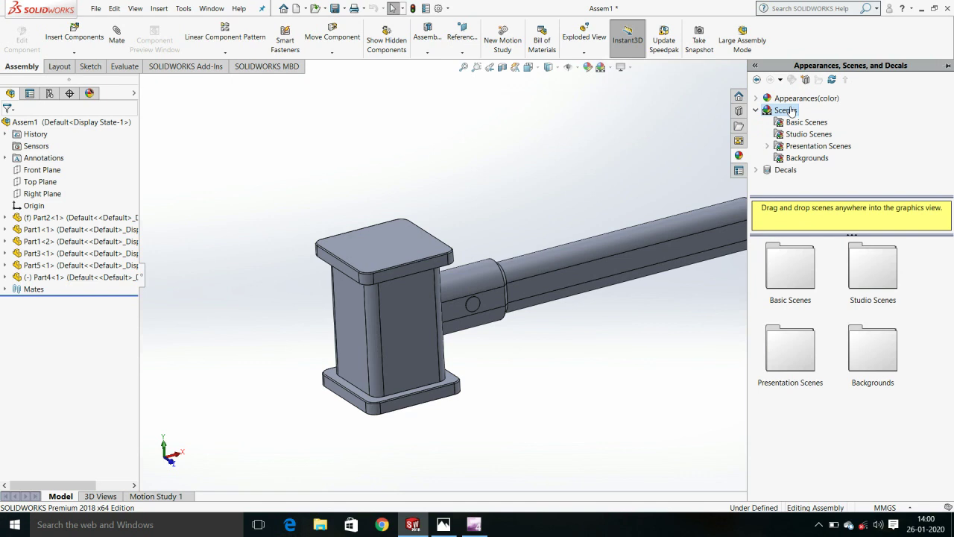
left_click(790, 98)
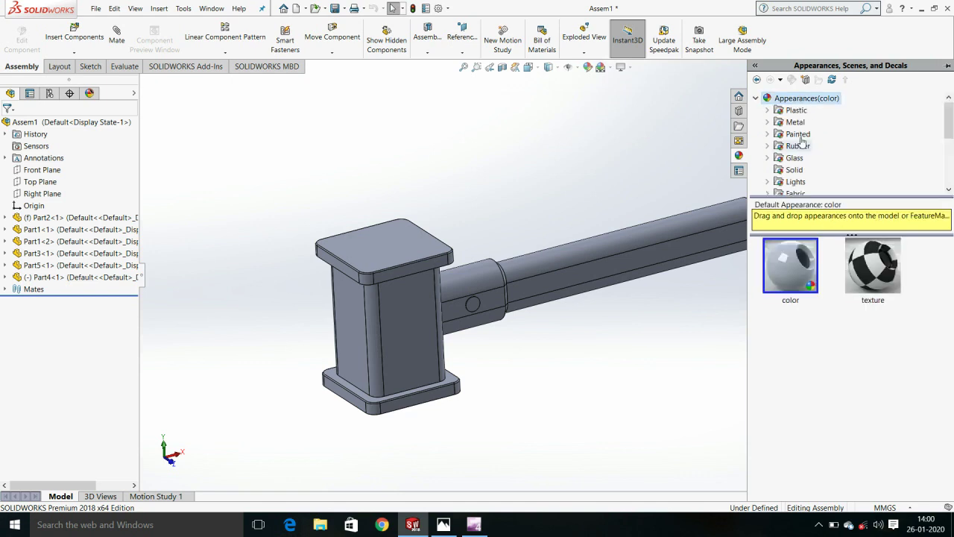
scroll(794, 123, "down", 1)
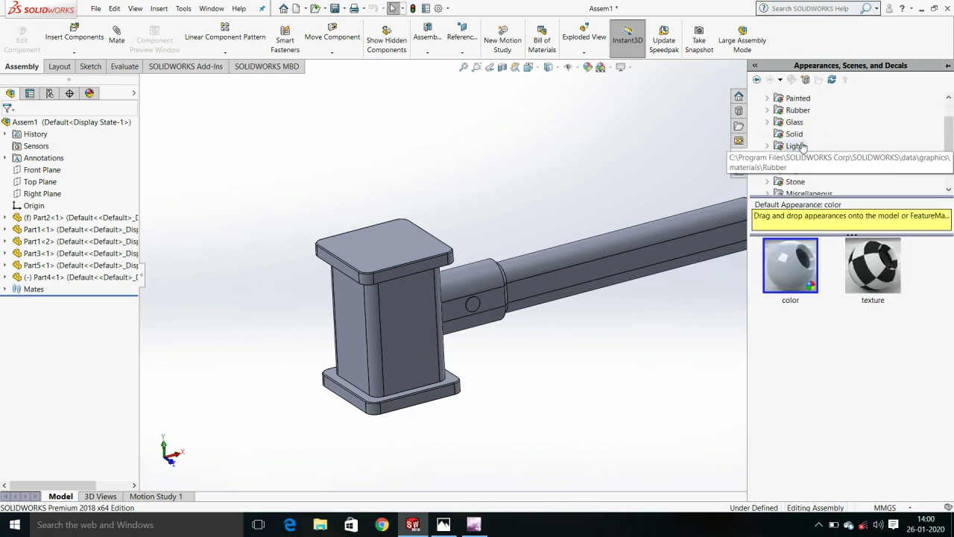
left_click(798, 110)
double_click(798, 98)
left_click_drag(807, 247, 431, 326)
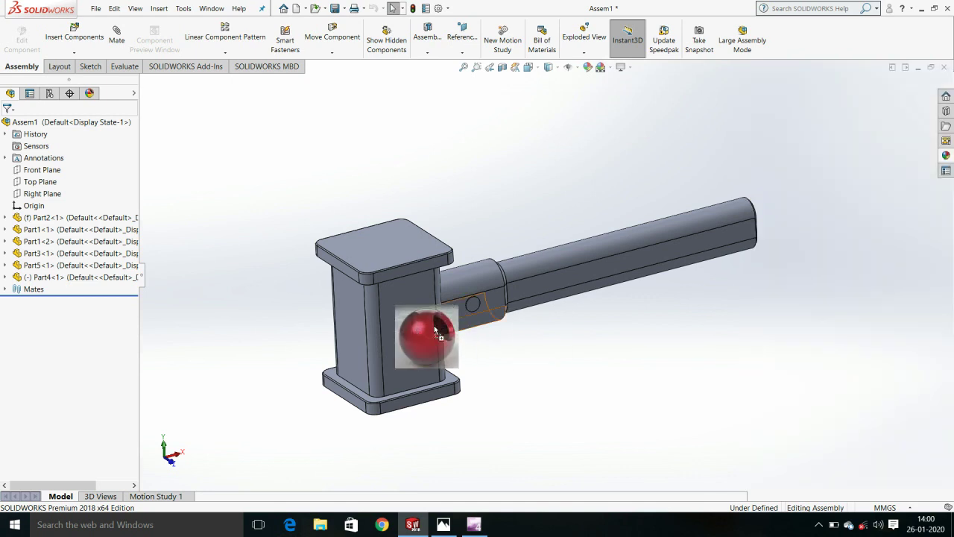
left_click(433, 326)
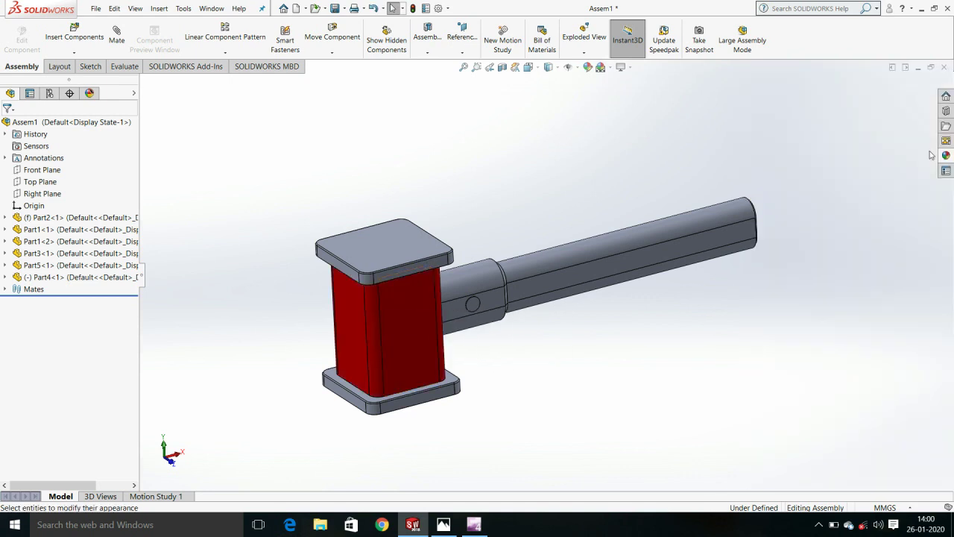
Step: Apply gloss blue to the whole hammer, then try metallic gold on the handle
left_click(948, 157)
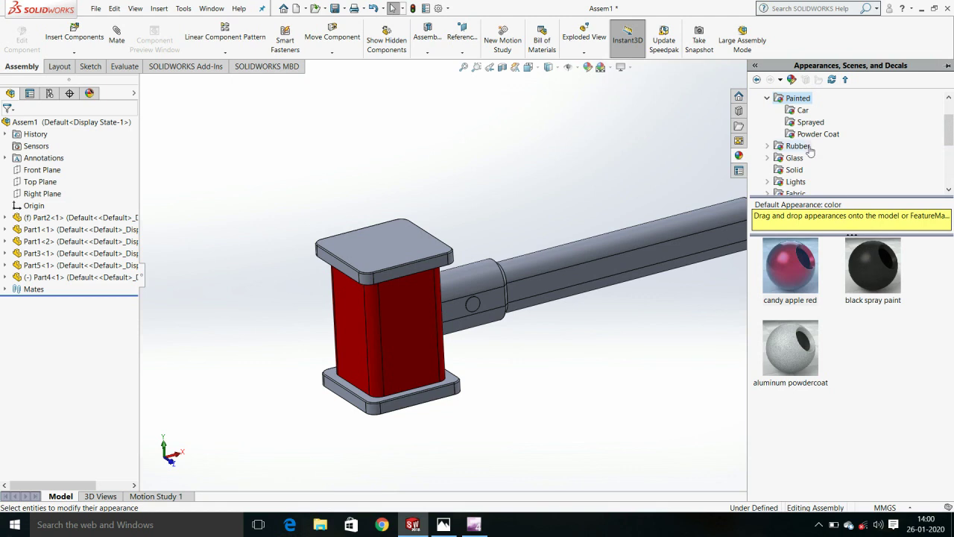
left_click(810, 122)
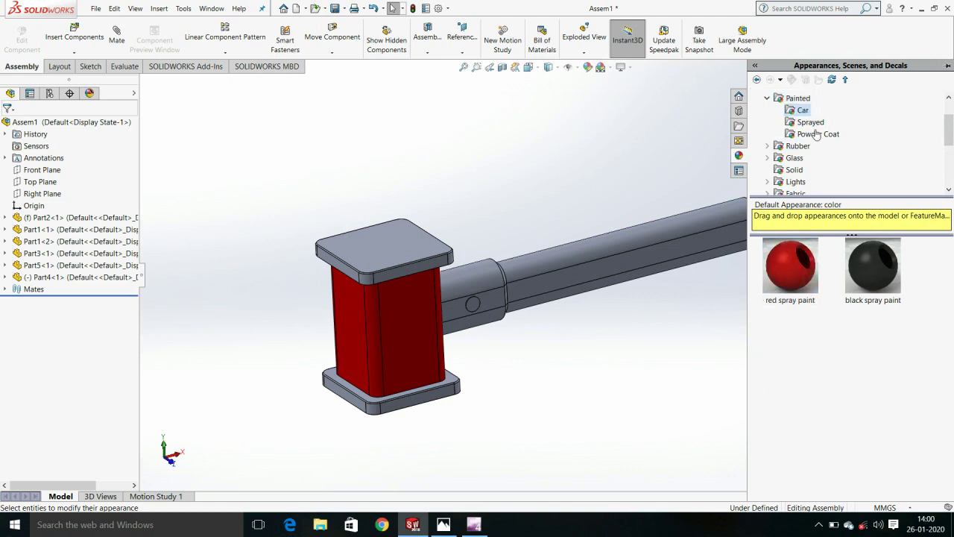
left_click_drag(886, 446, 658, 272)
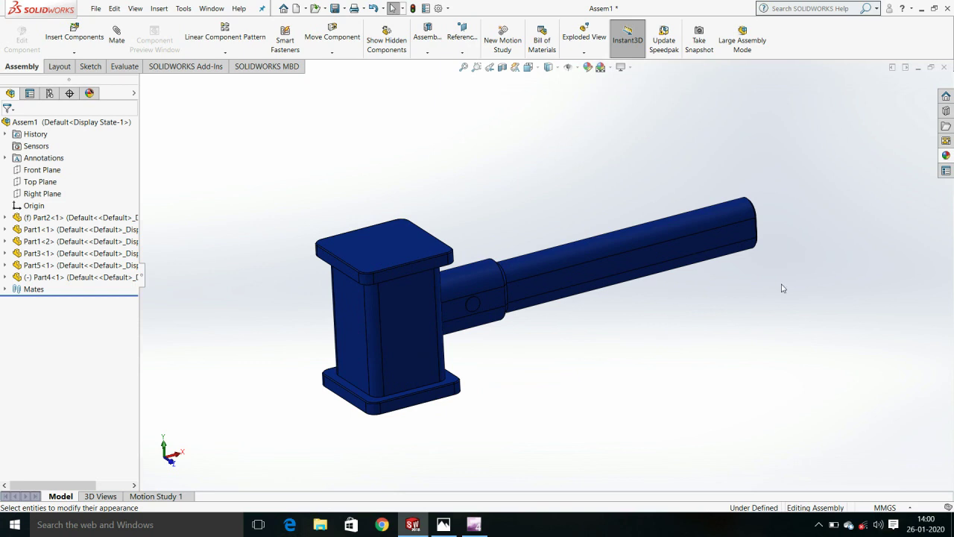
middle_click_drag(589, 345, 584, 301)
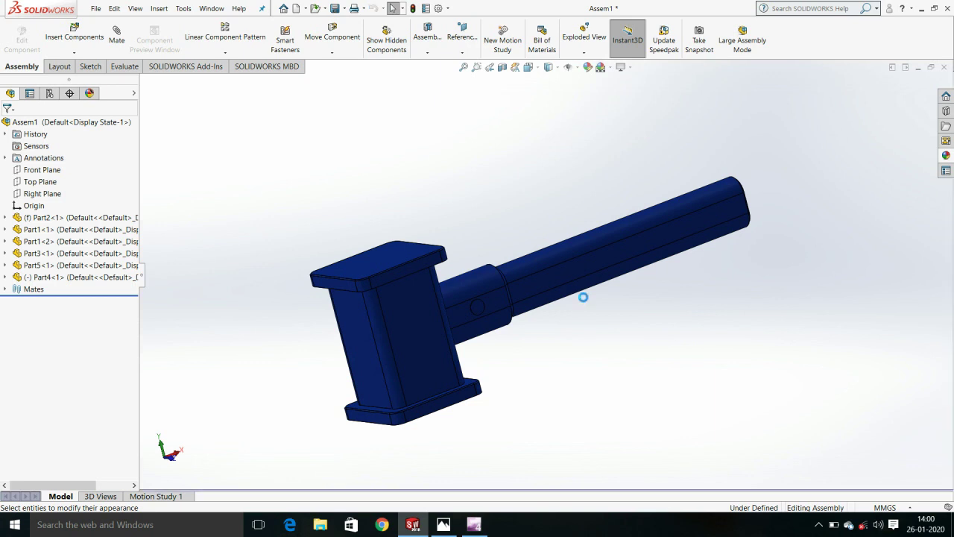
left_click(945, 155)
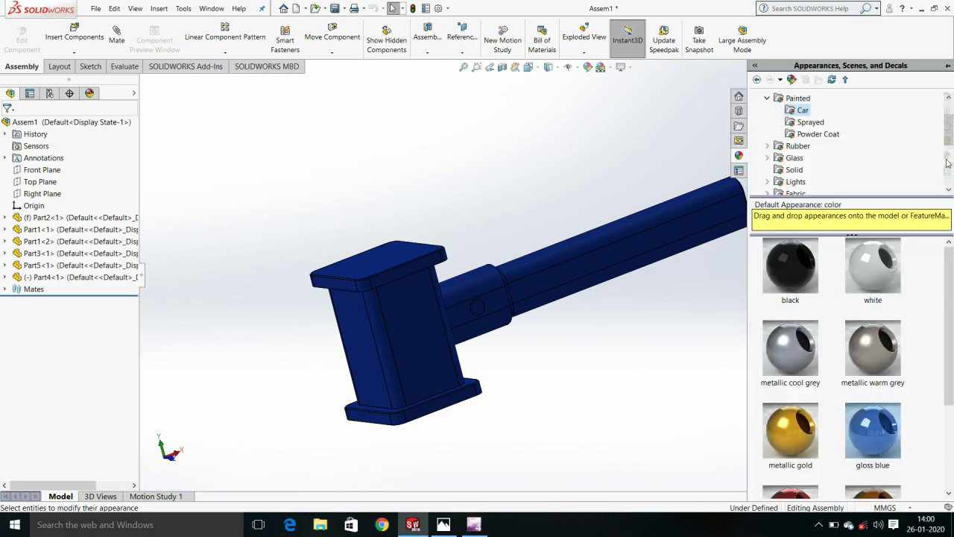
mouse_move(797, 434)
left_mouse_down()
mouse_move(621, 255)
mouse_move(633, 239)
left_mouse_up()
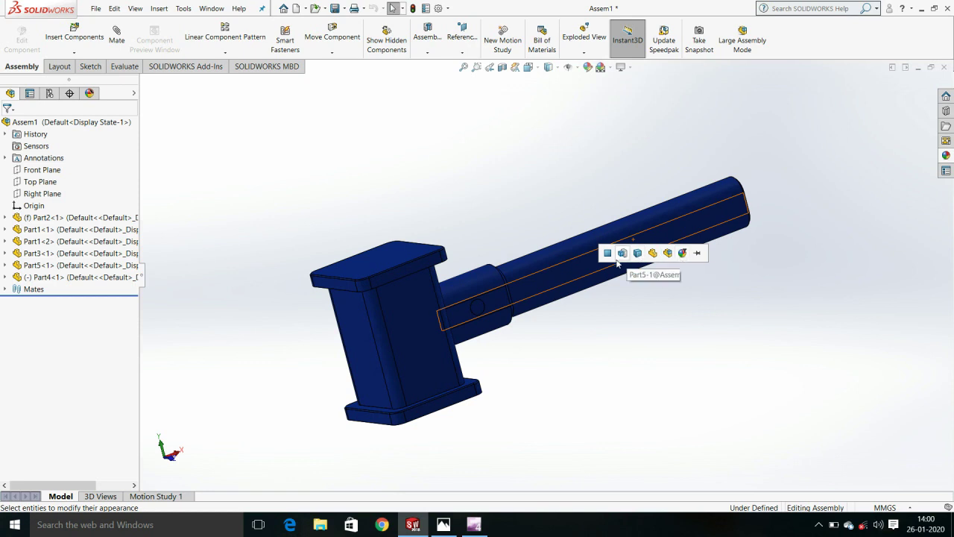
mouse_move(644, 322)
middle_mouse_down()
mouse_move(586, 326)
mouse_move(693, 292)
middle_mouse_up()
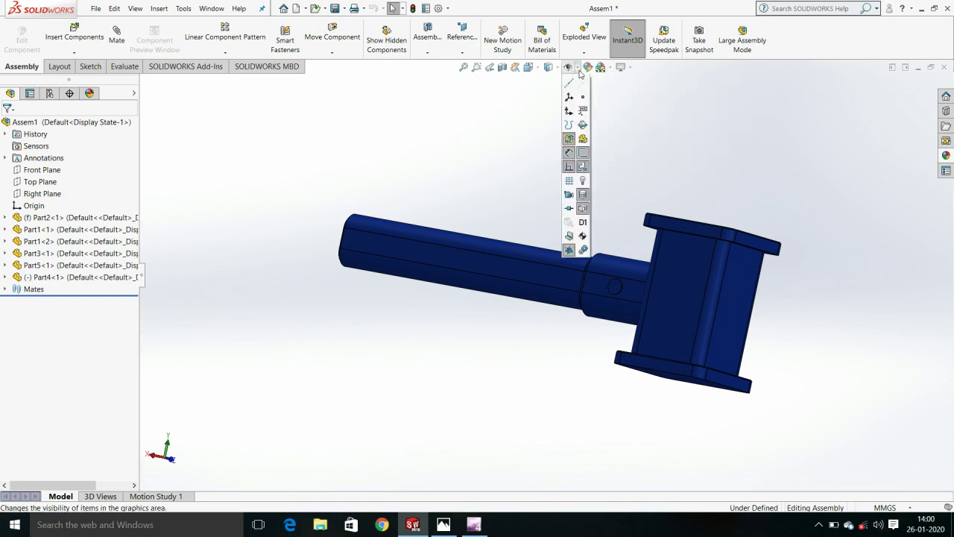
left_click(586, 68)
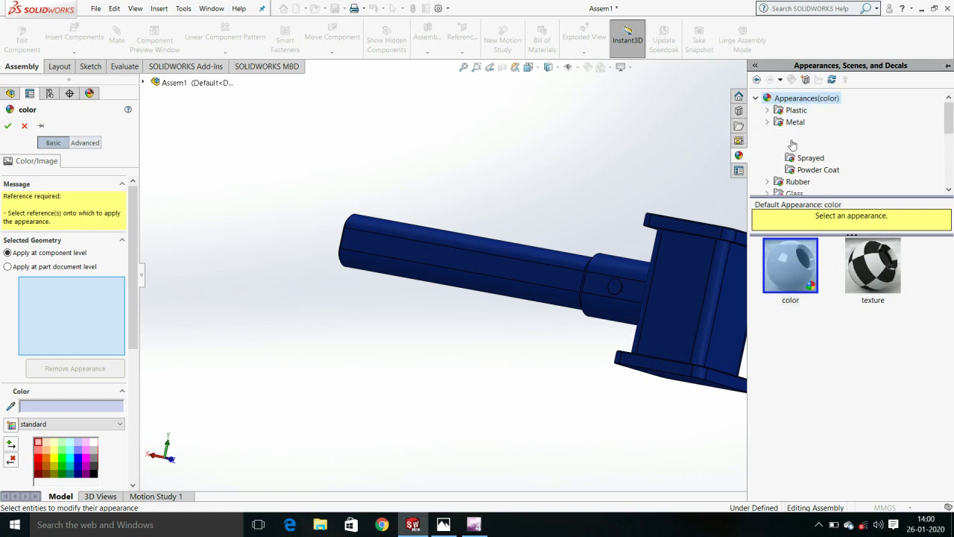
scroll(792, 127, "down", 2)
mouse_move(686, 213)
middle_mouse_down()
mouse_move(544, 154)
mouse_move(609, 126)
middle_mouse_up()
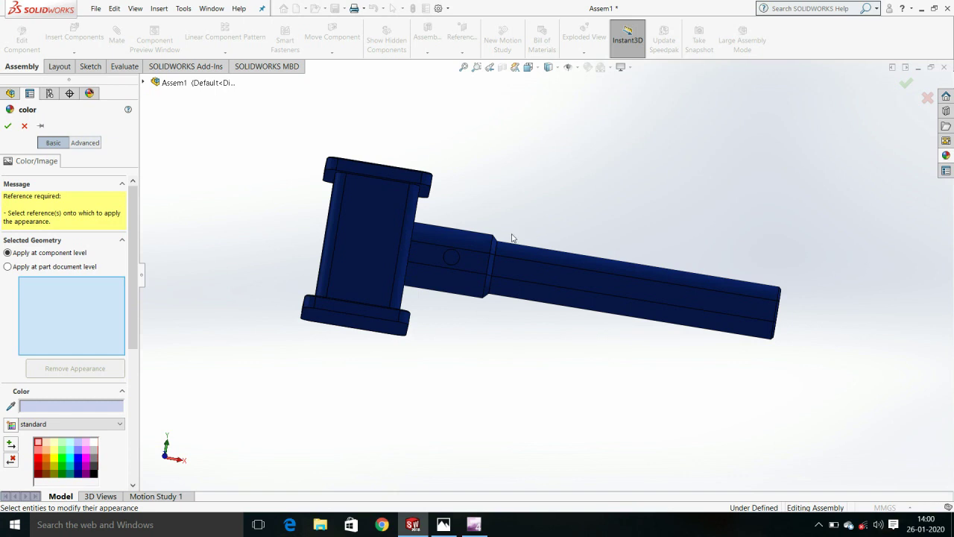
left_click(7, 125)
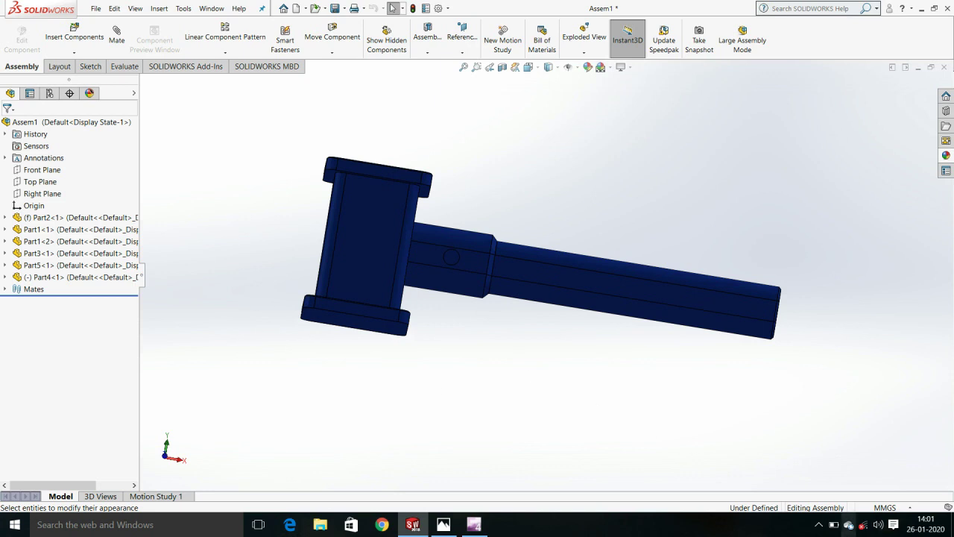
left_click(819, 525)
right_click(808, 477)
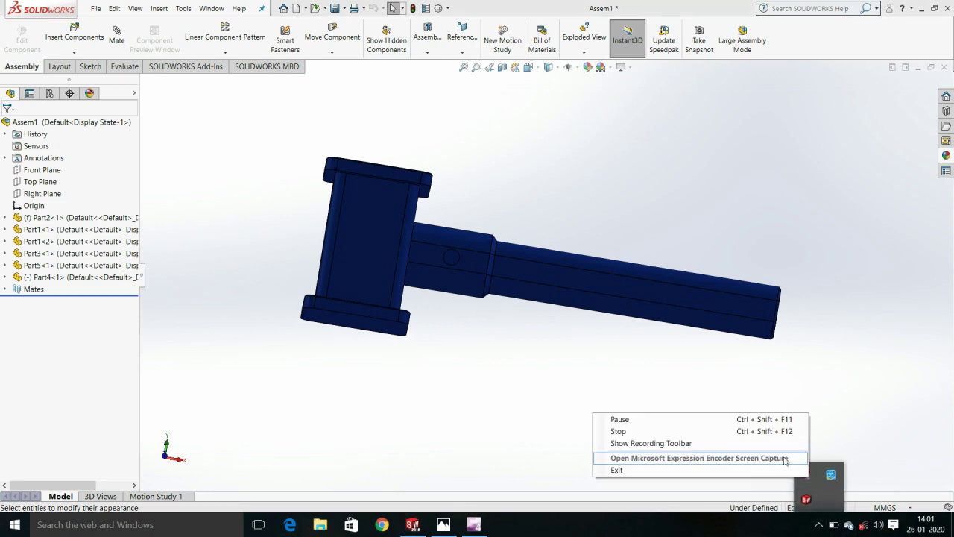